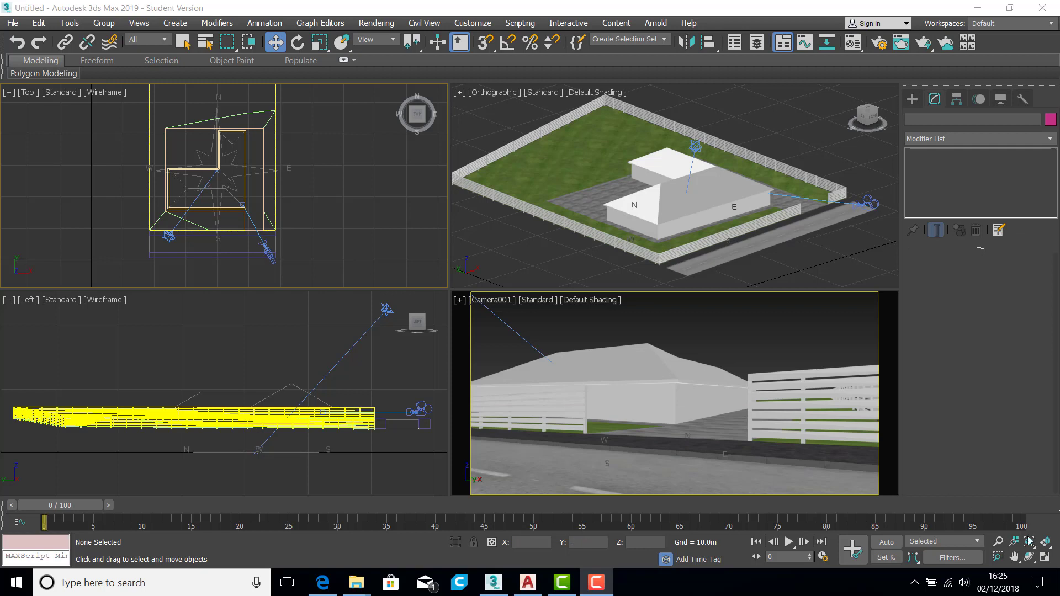
# Maximize the Top view and hide everything except the fence post mesh.
pyautogui.click(1044, 558)
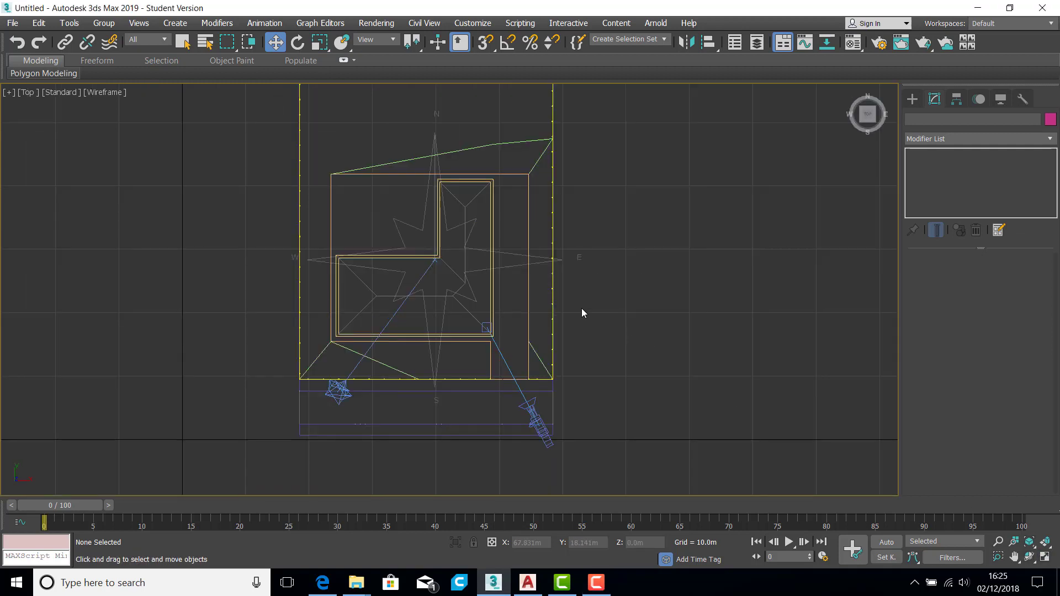
pyautogui.click(552, 238)
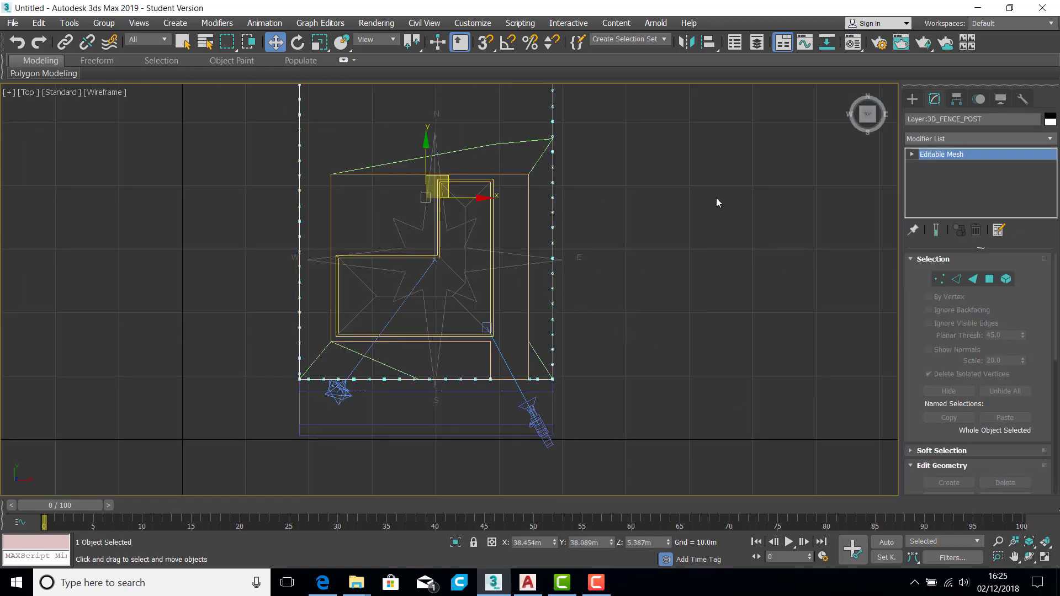
pyautogui.click(1000, 100)
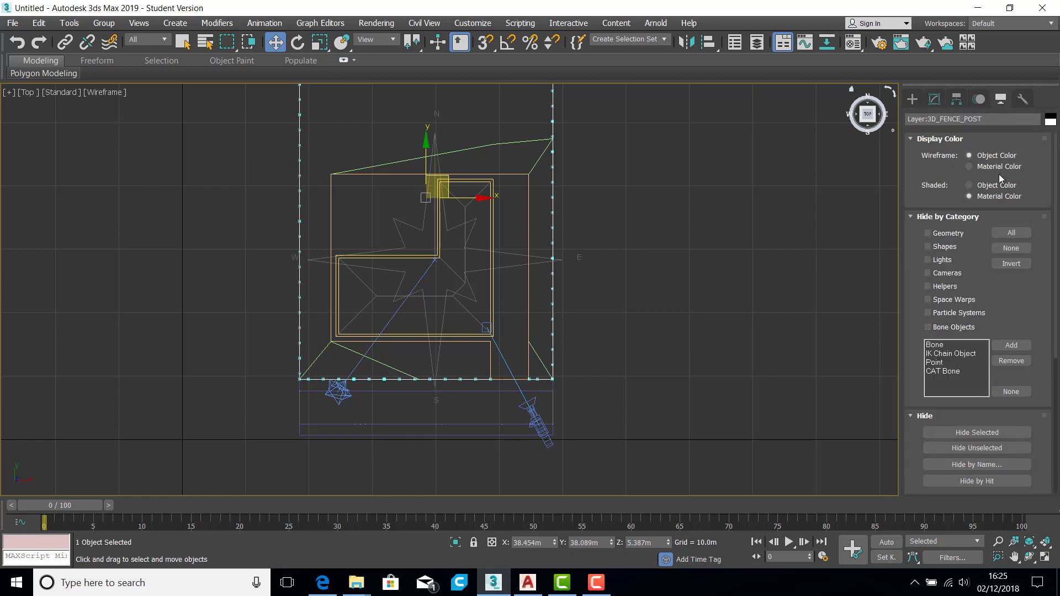
pyautogui.click(1022, 449)
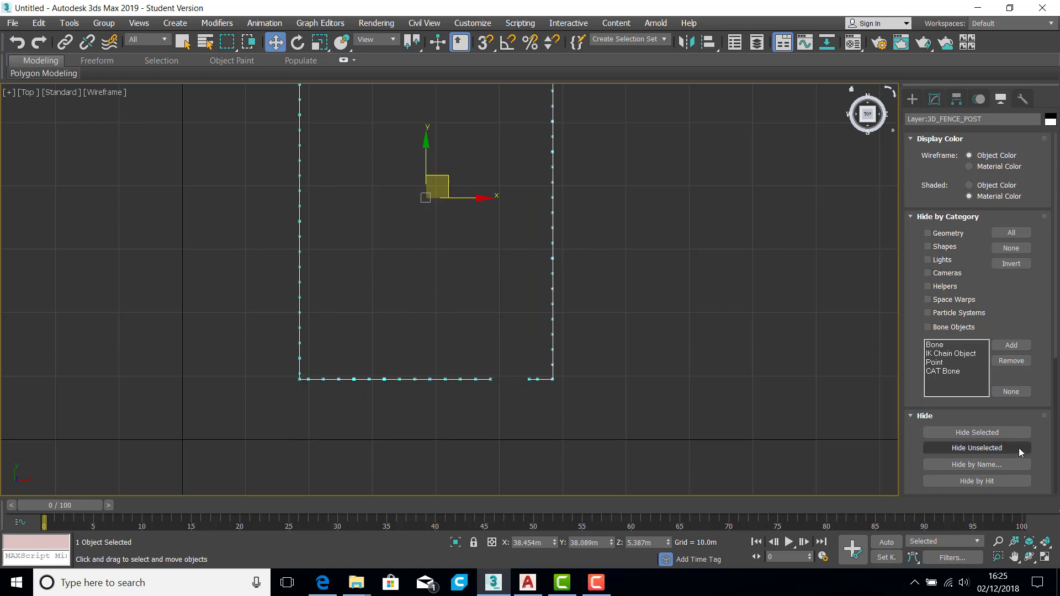
pyautogui.moveTo(636, 226); pyautogui.dragTo(641, 308, button='middle')
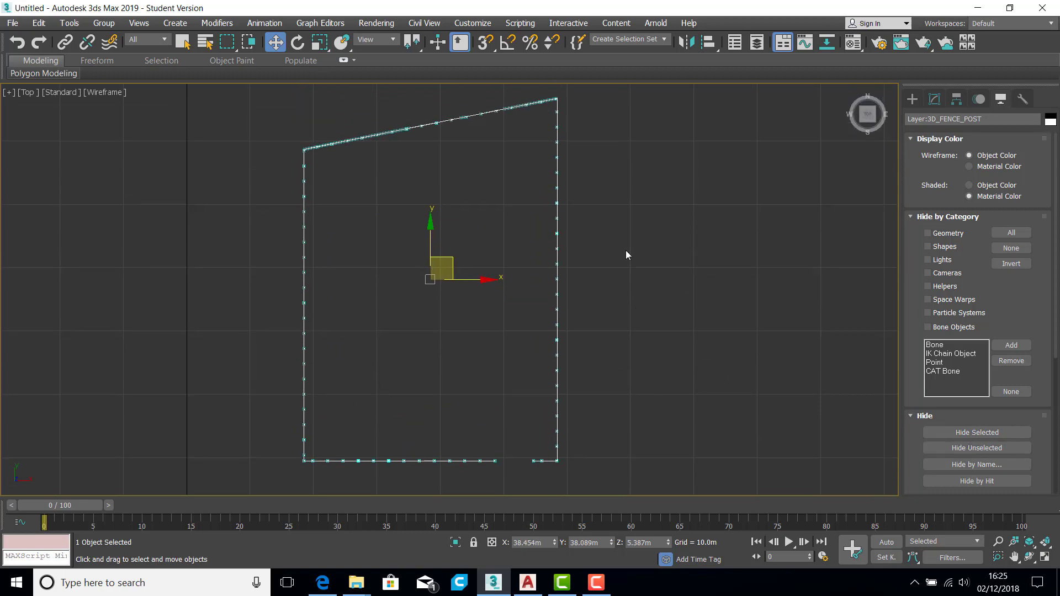
# Switch the fence mesh to Face sub-object level, ready to select posts near its northeast corner.
pyautogui.click(934, 100)
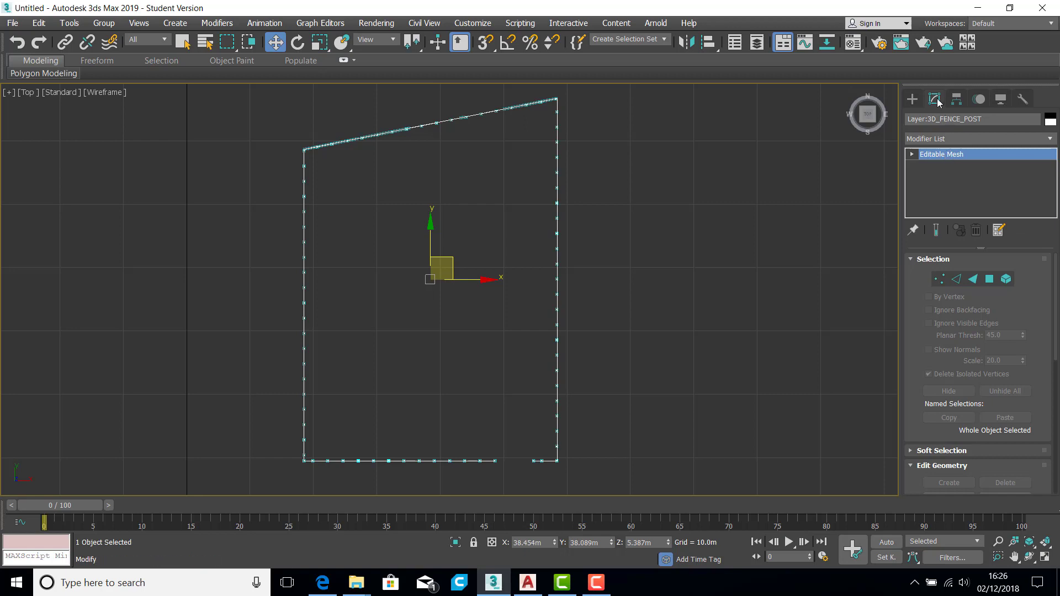
pyautogui.click(973, 279)
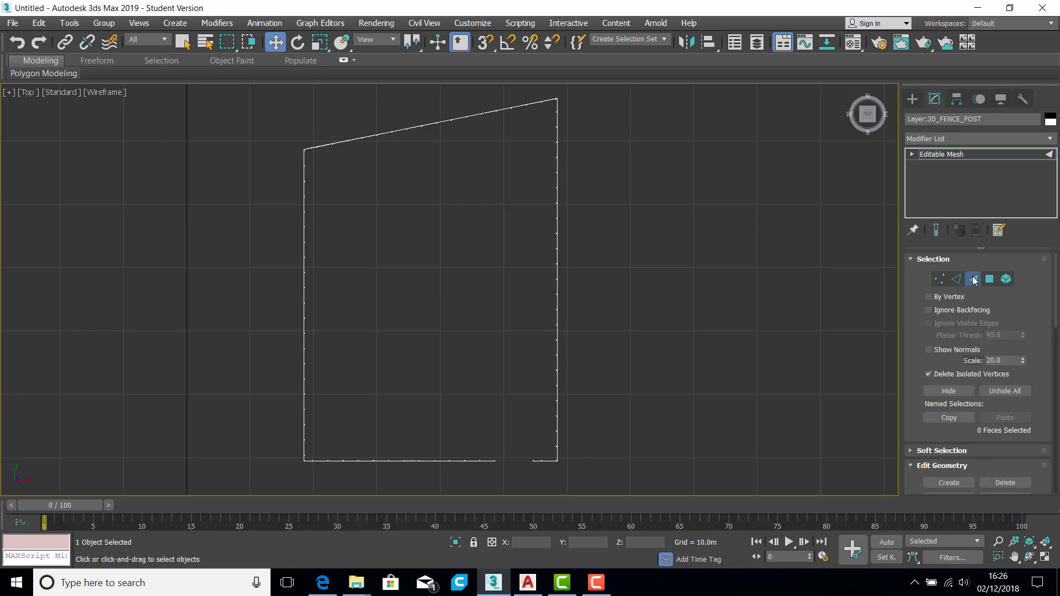
pyautogui.scroll(5, 547, 99)
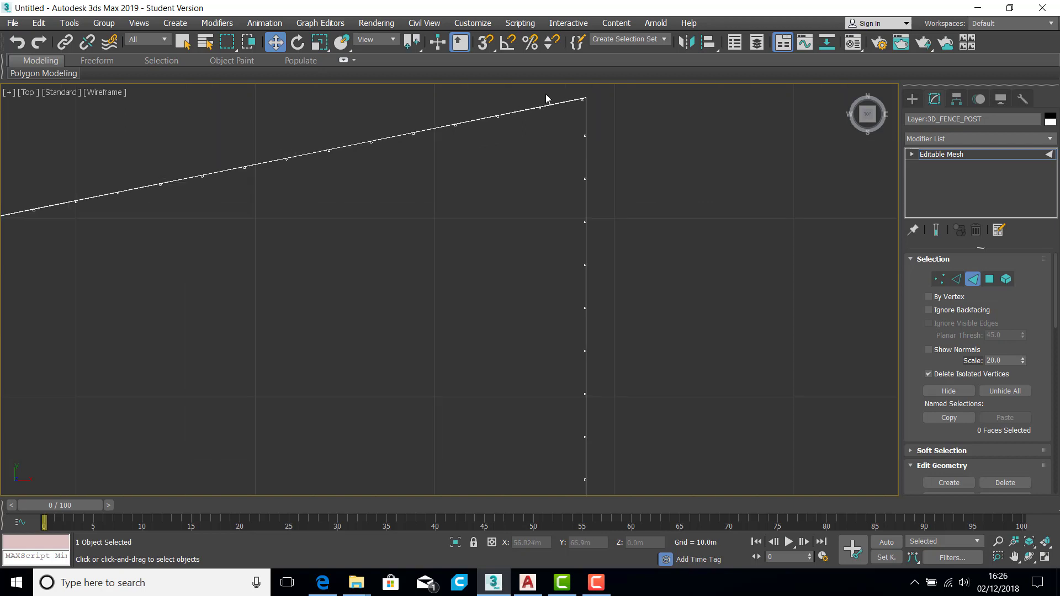
pyautogui.scroll(8, 607, 110)
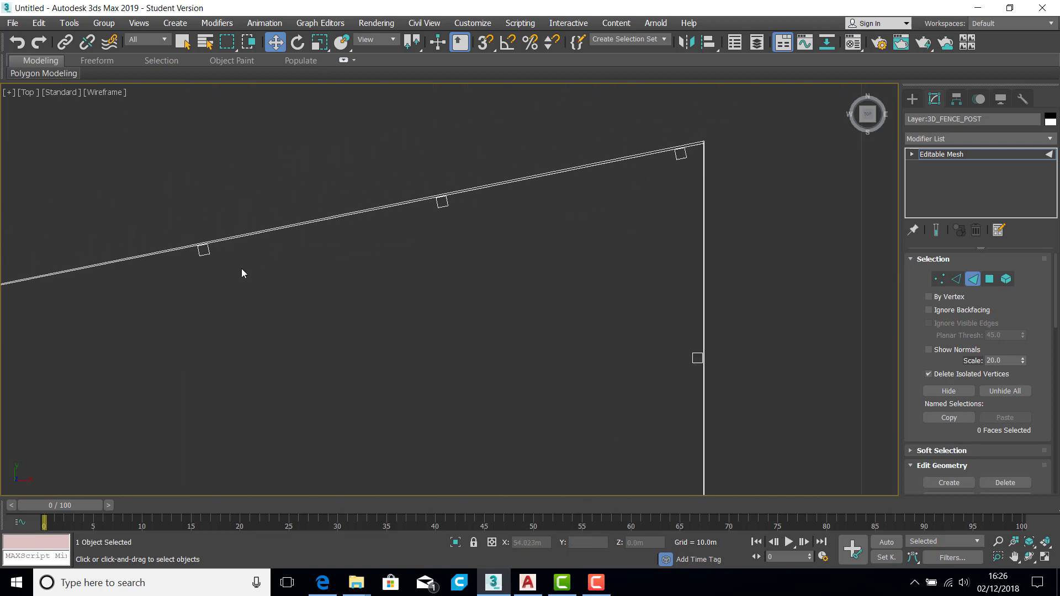
pyautogui.moveTo(203, 278); pyautogui.dragTo(513, 143)
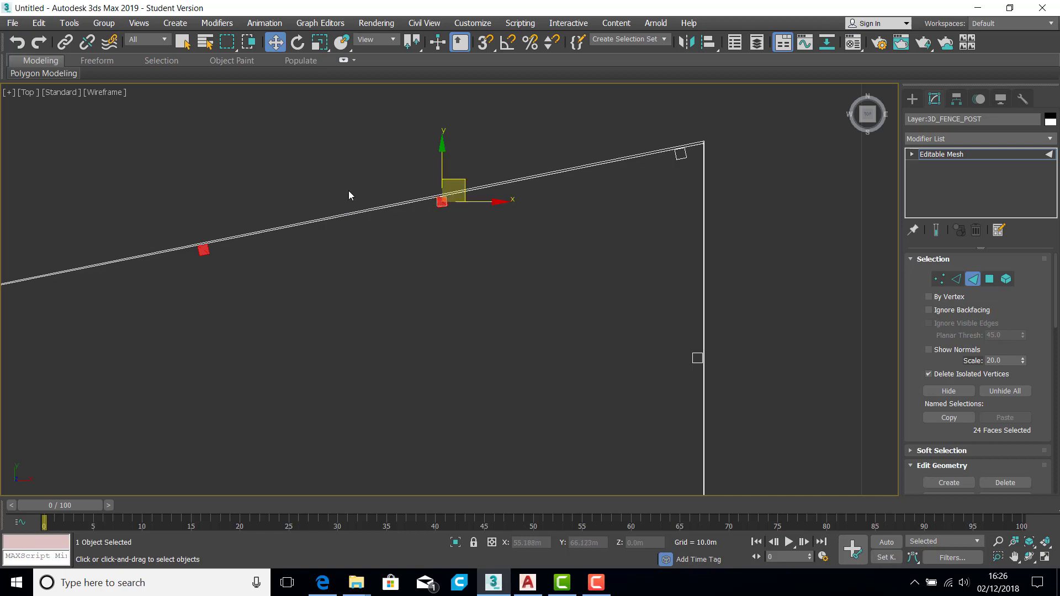
pyautogui.click(252, 44)
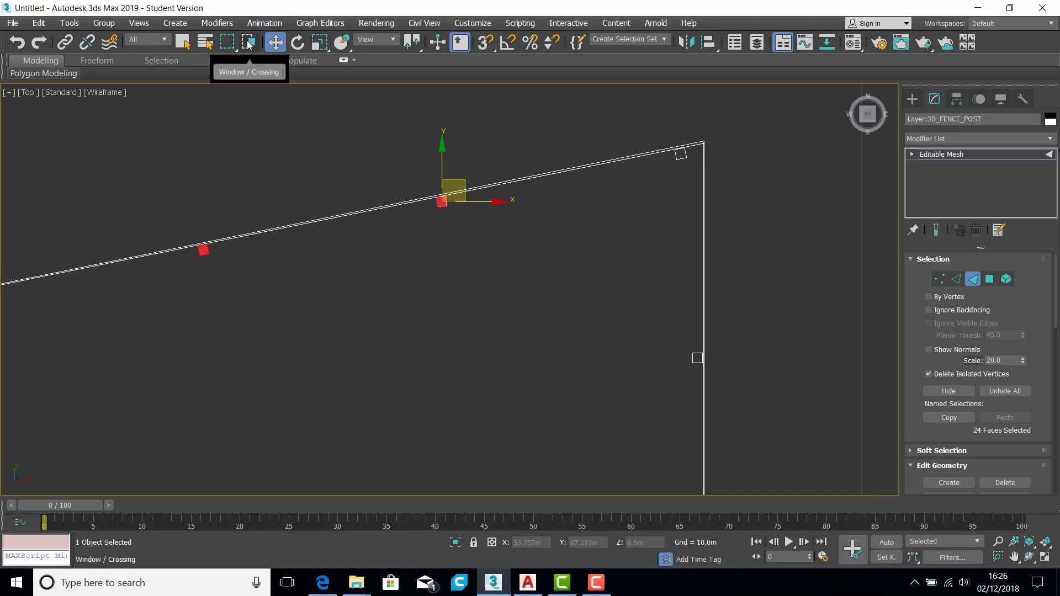
pyautogui.moveTo(218, 285); pyautogui.dragTo(148, 326)
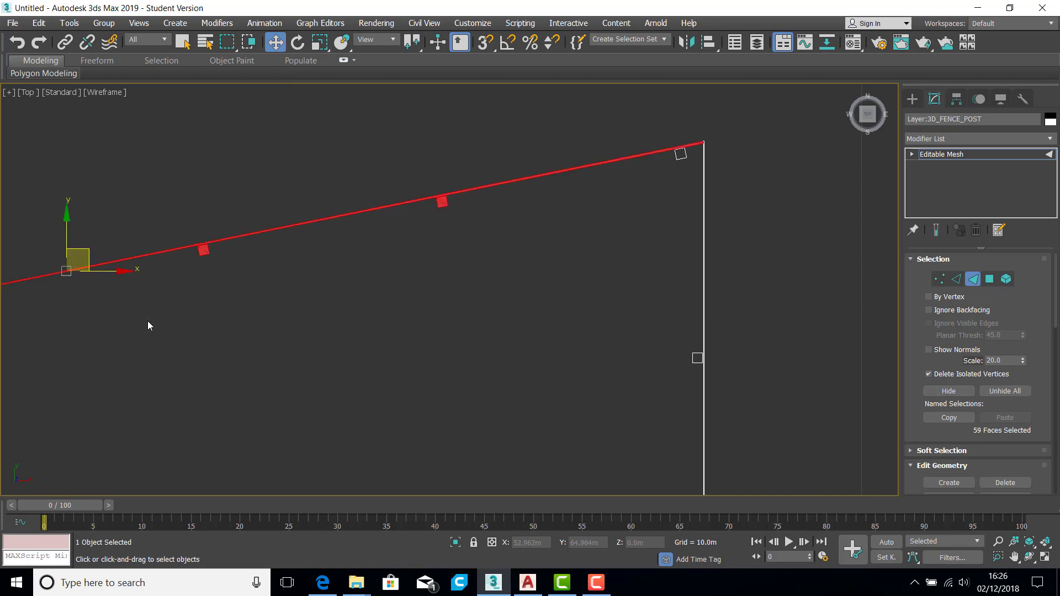
pyautogui.click(206, 249)
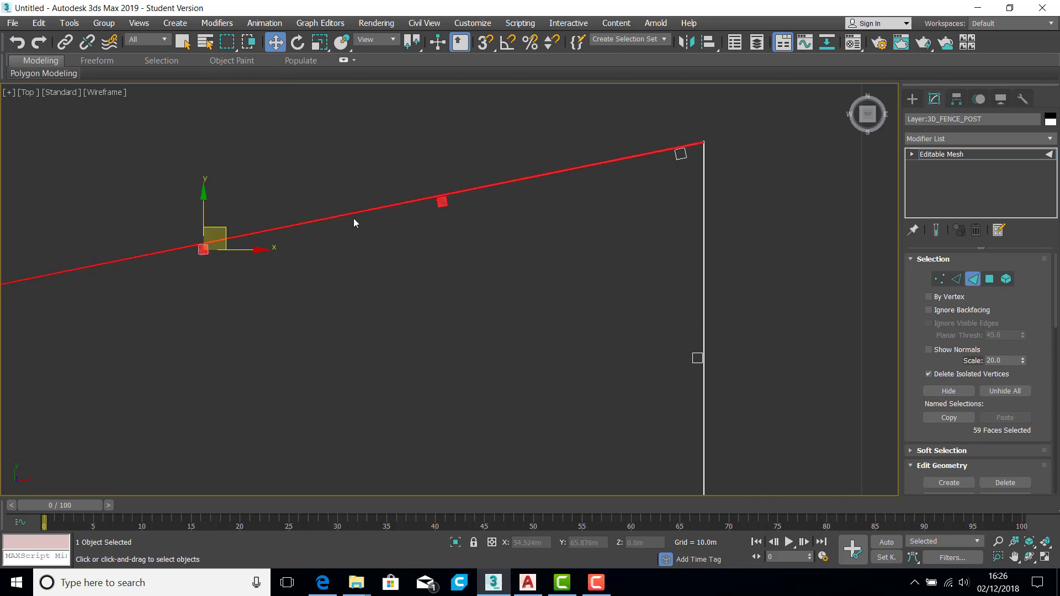
pyautogui.click(445, 199)
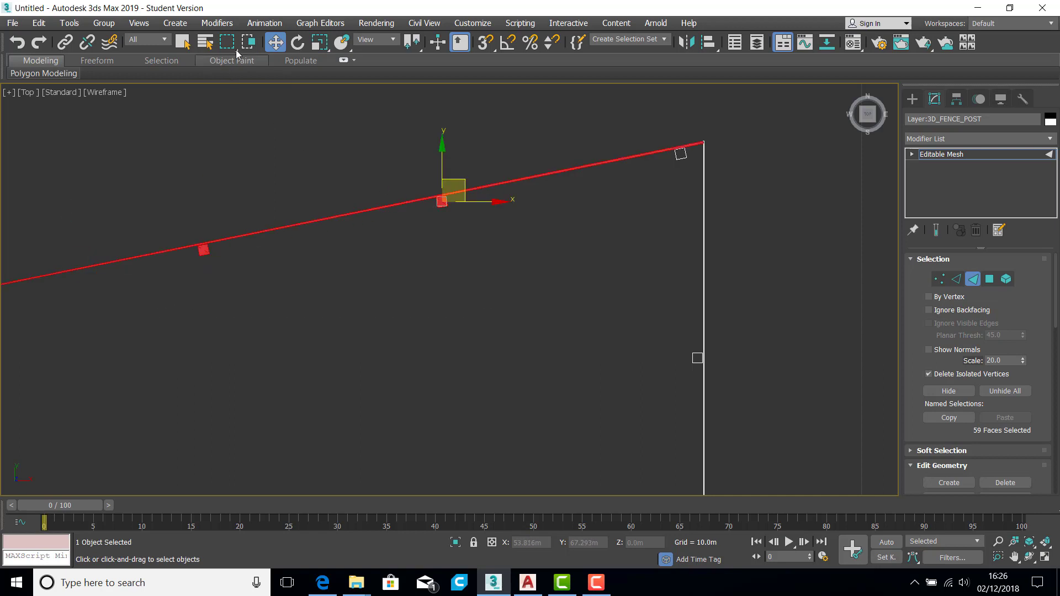
# Turn on window selection and select the faces of the second and third posts from the northeast corner on the slanted north side.
pyautogui.click(251, 42)
pyautogui.moveTo(172, 293); pyautogui.dragTo(289, 237)
pyautogui.moveTo(462, 172); pyautogui.dragTo(486, 163)
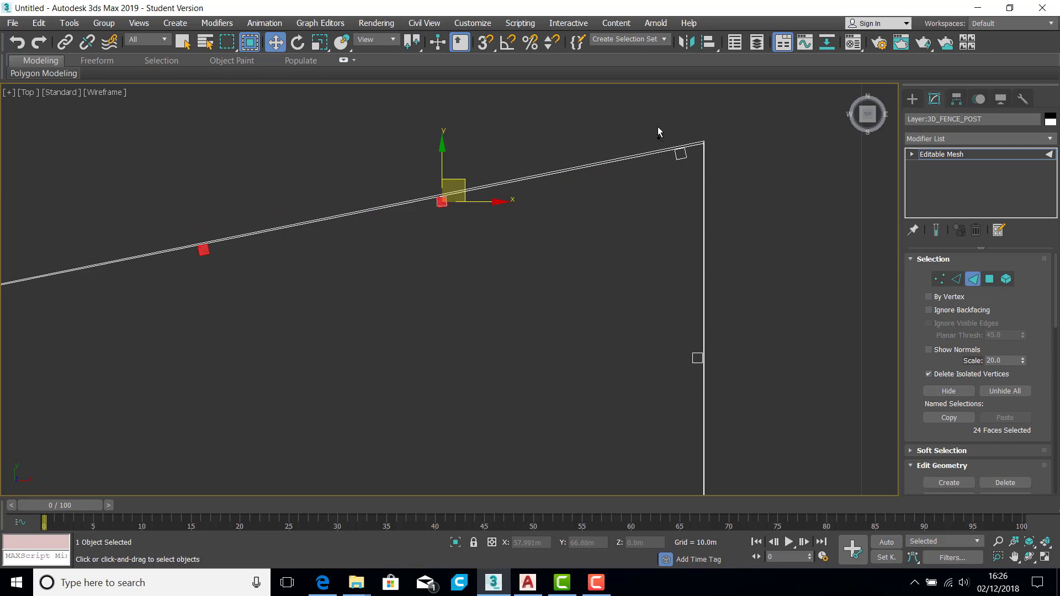
# Add the two posts beside the northeast corner to the face selection and subtract them again.
pyautogui.keyDown('ctrl'); pyautogui.moveTo(687, 169); pyautogui.dragTo(692, 175); pyautogui.keyUp('ctrl')
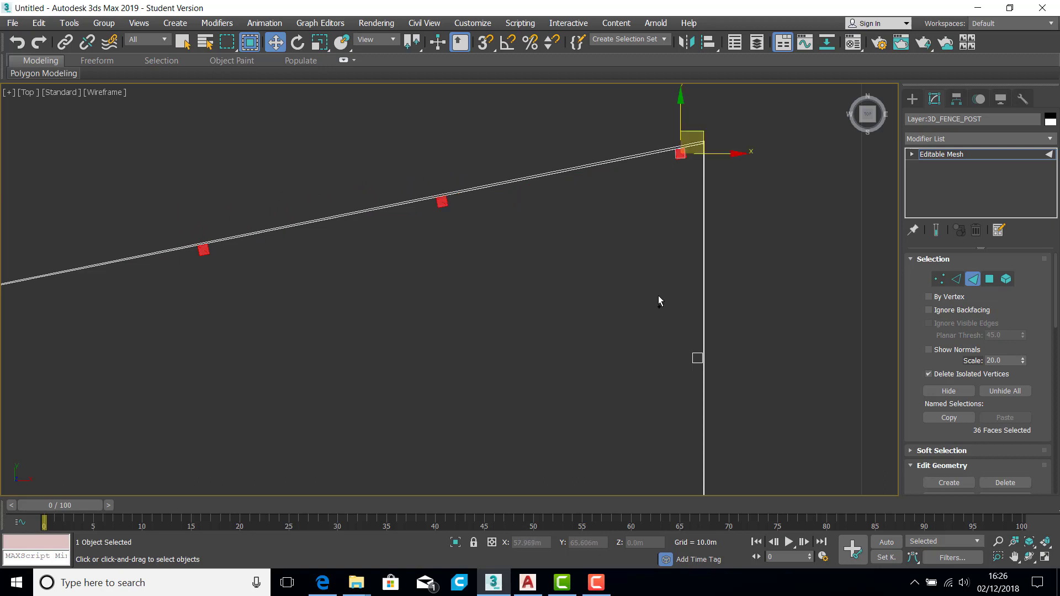
pyautogui.keyDown('ctrl'); pyautogui.moveTo(689, 353); pyautogui.dragTo(654, 321); pyautogui.keyUp('ctrl')
pyautogui.keyDown('alt'); pyautogui.moveTo(622, 194); pyautogui.dragTo(695, 125); pyautogui.keyUp('alt')
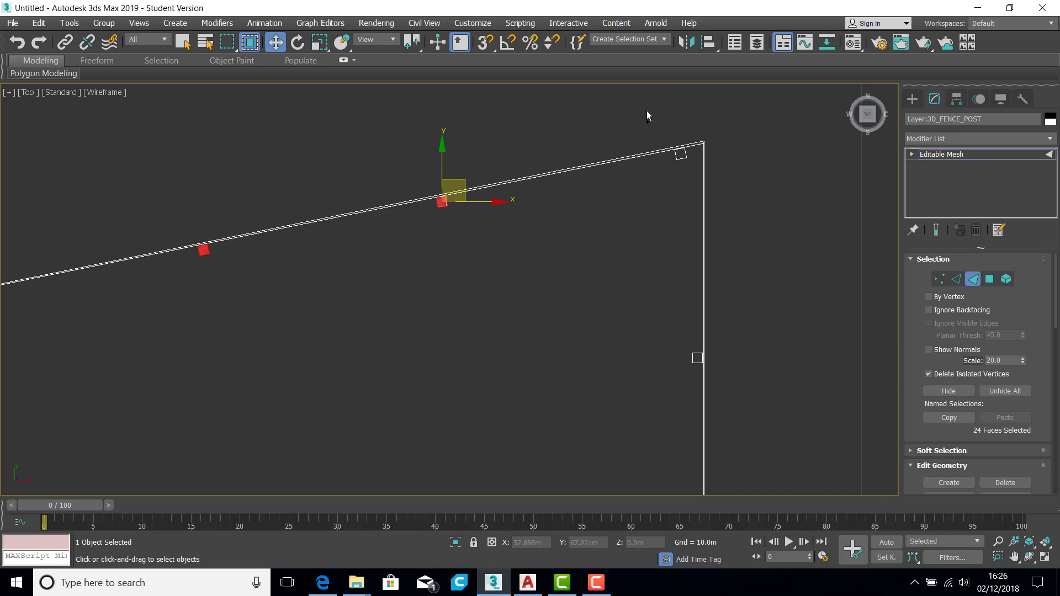
pyautogui.keyDown('alt'); pyautogui.moveTo(638, 104); pyautogui.dragTo(656, 140); pyautogui.keyUp('alt')
# Add the northeast corner post and the upper posts along the east side to the face selection.
pyautogui.keyDown('ctrl'); pyautogui.moveTo(696, 189); pyautogui.dragTo(697, 190); pyautogui.keyUp('ctrl')
pyautogui.keyDown('ctrl'); pyautogui.moveTo(665, 321); pyautogui.dragTo(726, 396); pyautogui.keyUp('ctrl')
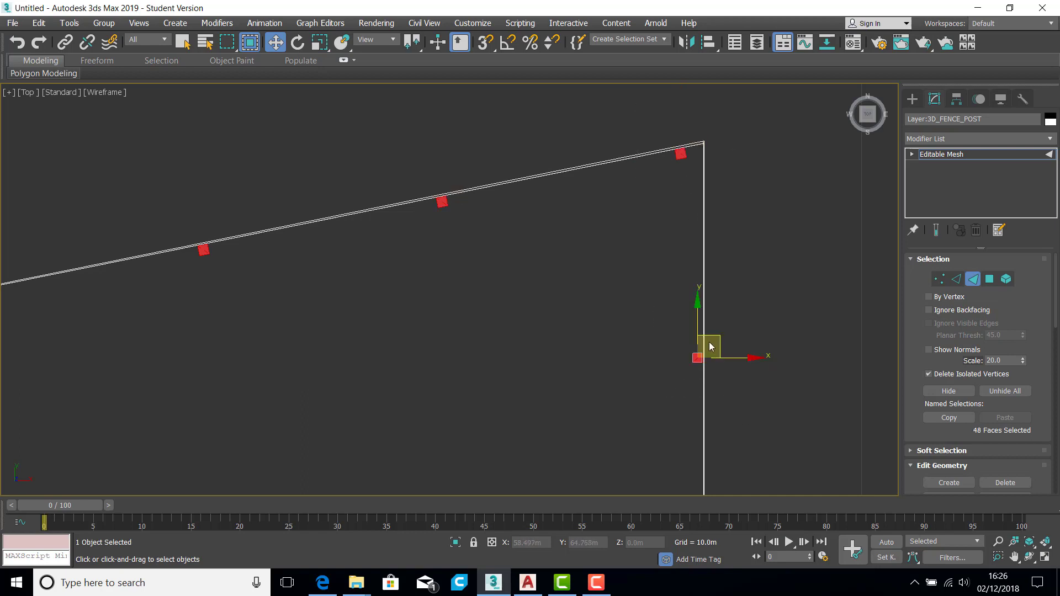
pyautogui.scroll(-6, 709, 343)
pyautogui.moveTo(704, 373); pyautogui.dragTo(542, 177, button='middle')
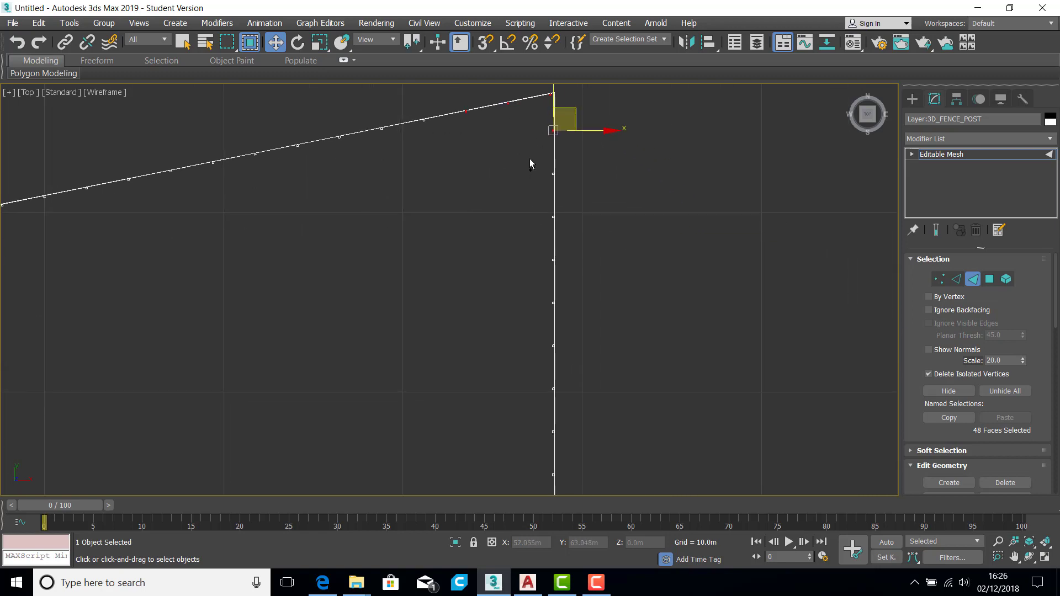
pyautogui.moveTo(530, 165); pyautogui.dragTo(598, 442)
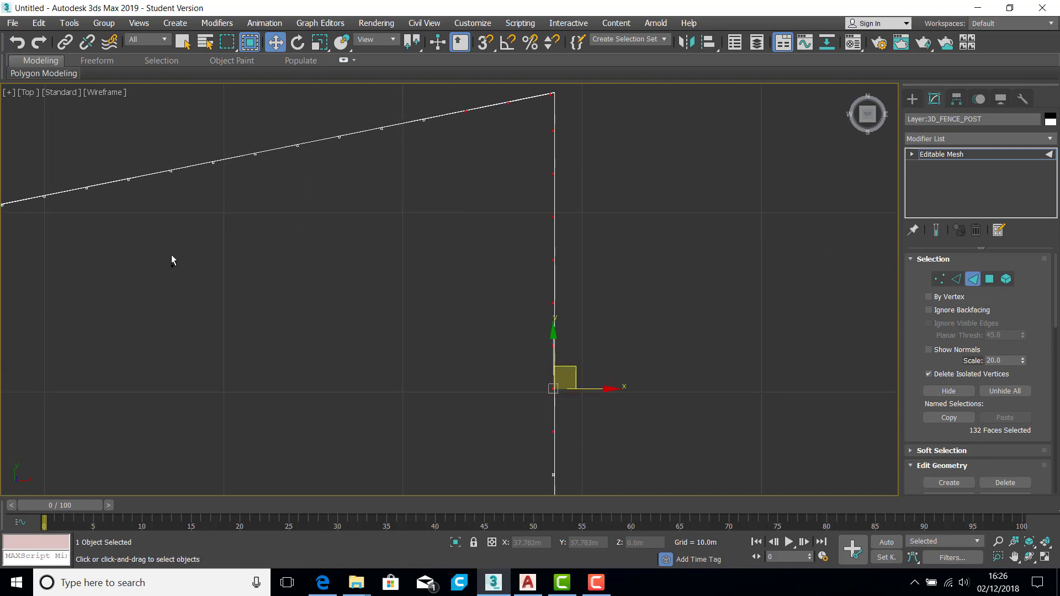
# Add the remaining posts along the slanted north side of the fence to the face selection.
pyautogui.keyDown('ctrl'); pyautogui.moveTo(29, 227); pyautogui.dragTo(478, 99); pyautogui.keyUp('ctrl')
pyautogui.scroll(-3, 492, 177)
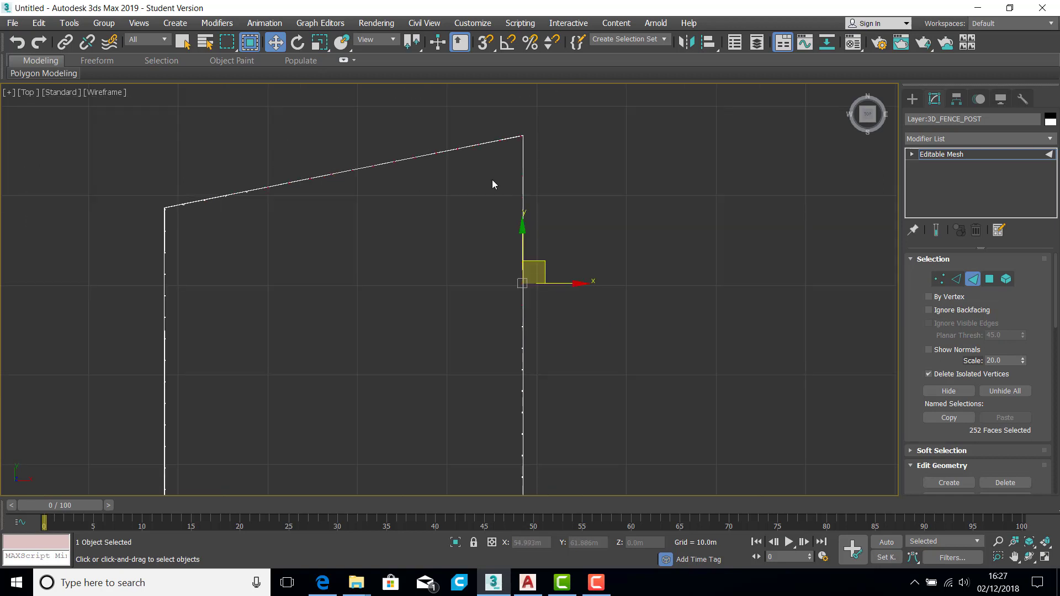
pyautogui.scroll(2, 215, 218)
pyautogui.moveTo(253, 218); pyautogui.dragTo(366, 231, button='middle')
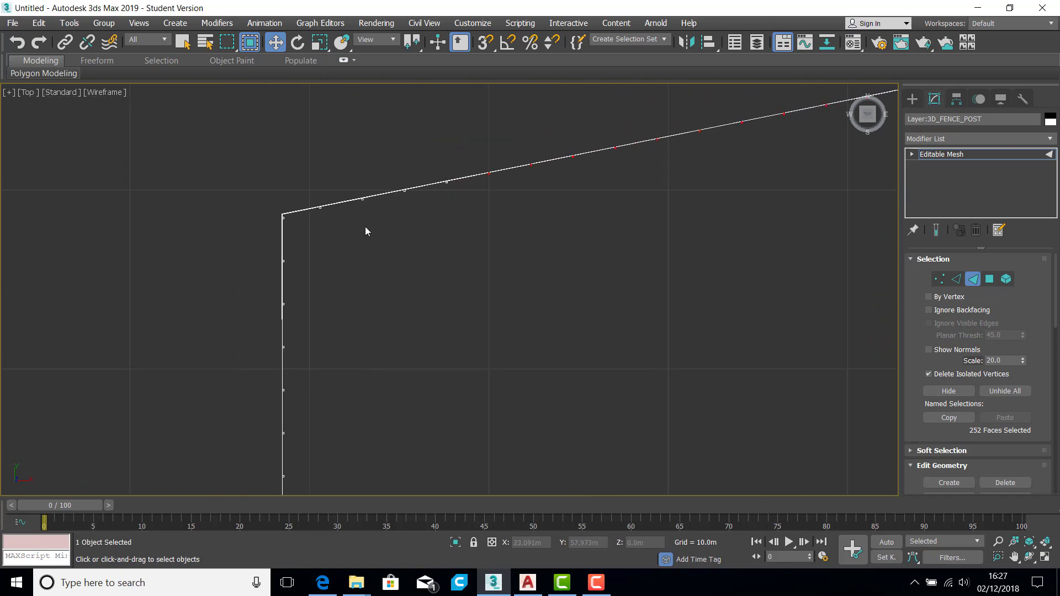
pyautogui.keyDown('ctrl'); pyautogui.moveTo(306, 222); pyautogui.dragTo(471, 166); pyautogui.keyUp('ctrl')
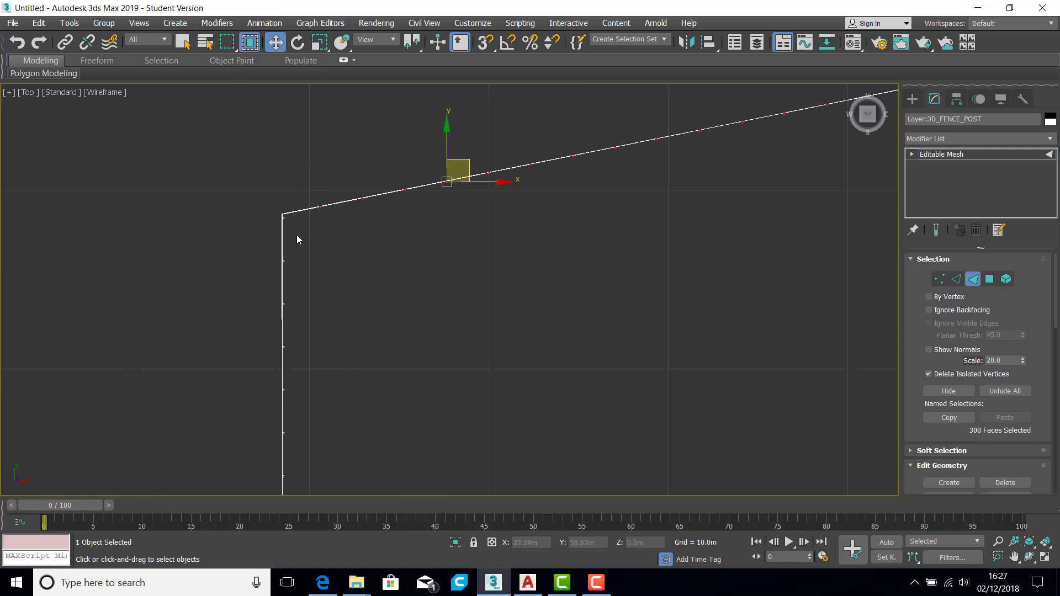
# Add the northwest corner post and the posts down the west side to the face selection, leaving out the southwest corner post.
pyautogui.scroll(4, 267, 231)
pyautogui.scroll(1, 307, 164)
pyautogui.scroll(1, 309, 163)
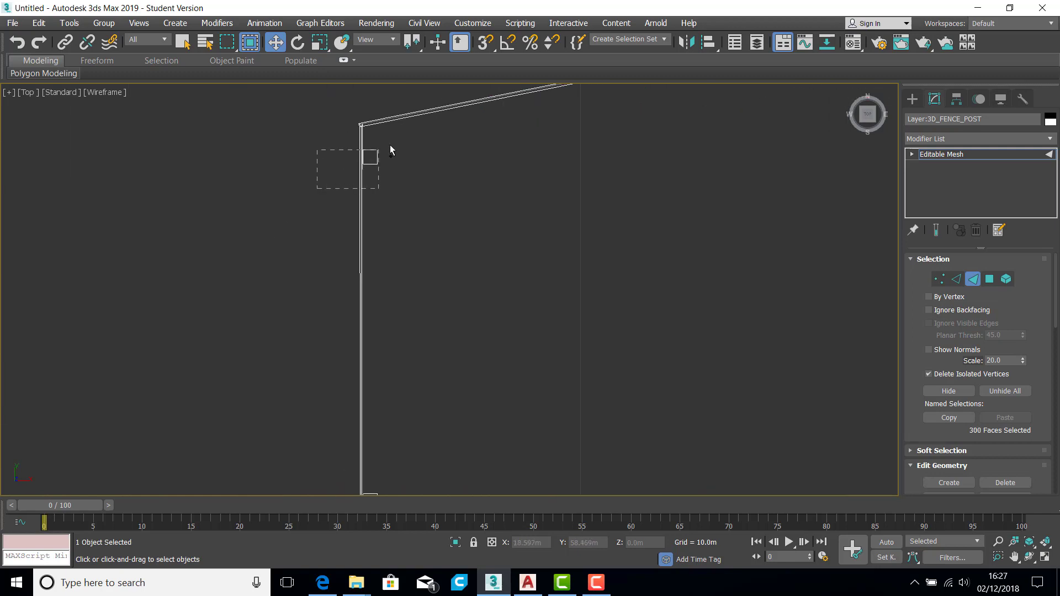
pyautogui.keyDown('ctrl'); pyautogui.moveTo(396, 145); pyautogui.dragTo(396, 144); pyautogui.keyUp('ctrl')
pyautogui.scroll(-3, 381, 228)
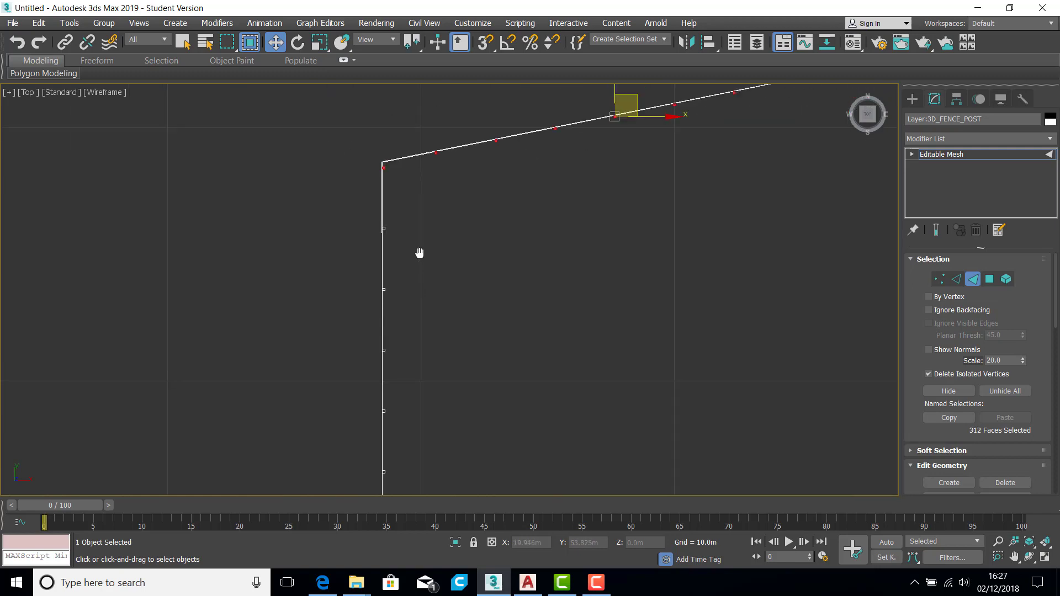
pyautogui.scroll(-2, 406, 225)
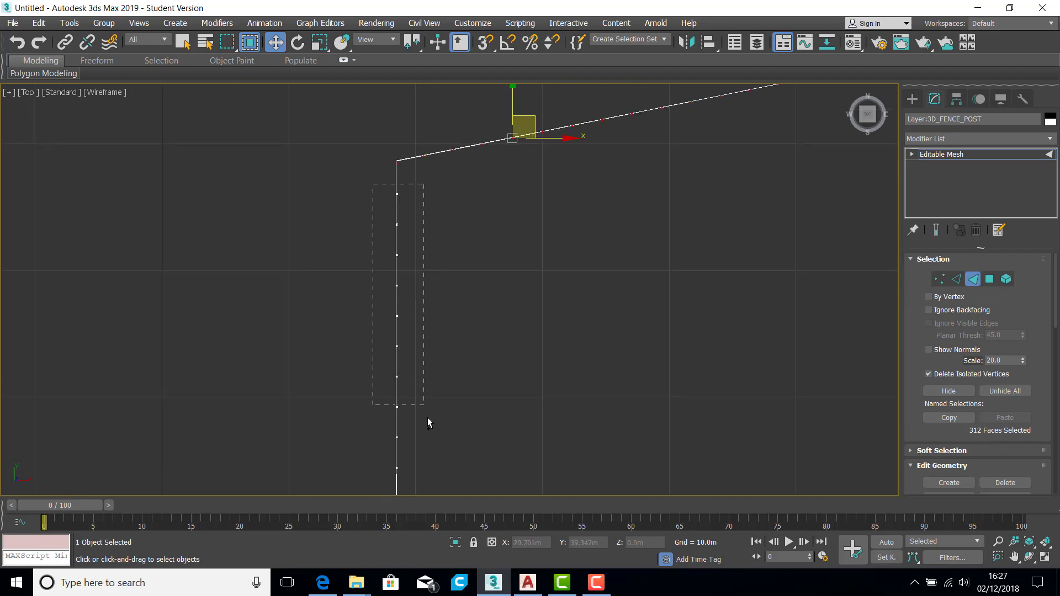
pyautogui.keyDown('ctrl'); pyautogui.moveTo(429, 423); pyautogui.dragTo(435, 446); pyautogui.keyUp('ctrl')
pyautogui.moveTo(435, 446); pyautogui.dragTo(452, 141, button='middle')
pyautogui.keyDown('ctrl'); pyautogui.moveTo(339, 128); pyautogui.dragTo(404, 485); pyautogui.keyUp('ctrl')
# Add the southwest corner post's faces to the selection without including the adjoining rails.
pyautogui.moveTo(479, 457); pyautogui.dragTo(365, 265, button='middle')
pyautogui.scroll(3, 296, 263)
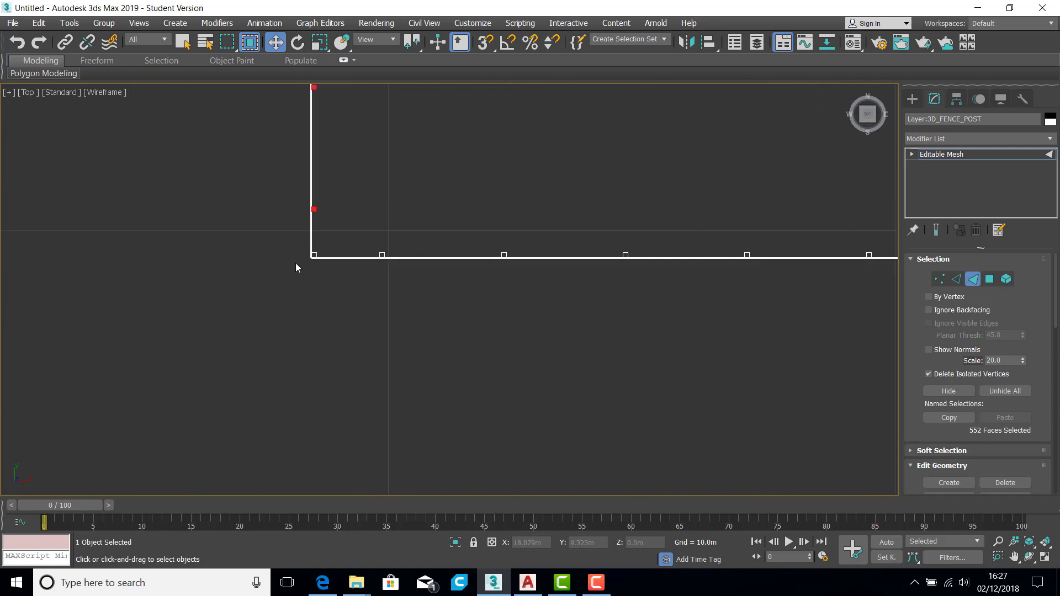
pyautogui.scroll(3, 313, 247)
pyautogui.moveTo(273, 336); pyautogui.dragTo(280, 301, button='middle')
pyautogui.scroll(1, 276, 342)
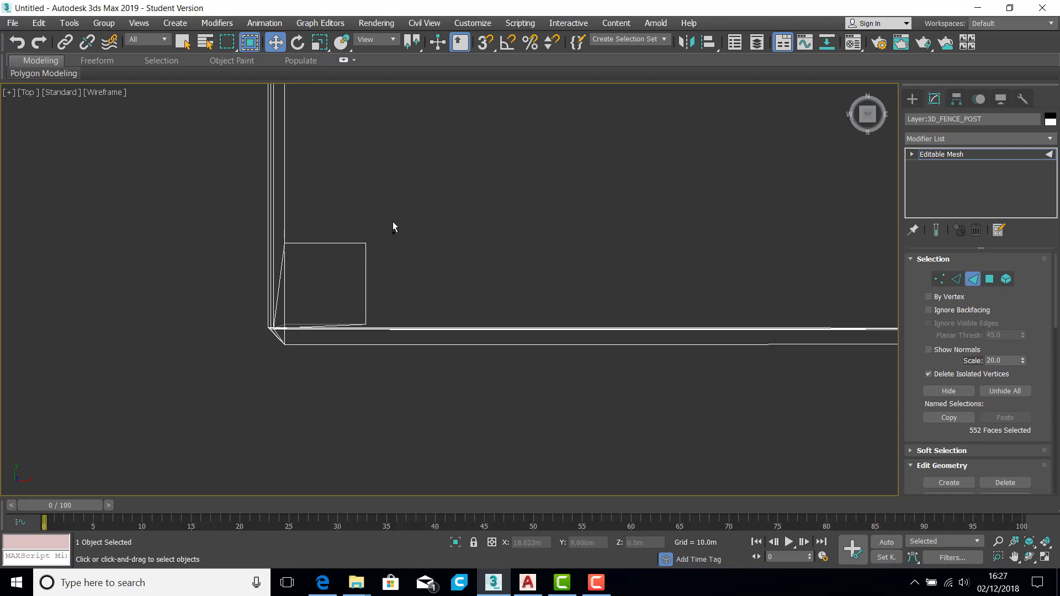
pyautogui.moveTo(323, 308); pyautogui.dragTo(280, 333)
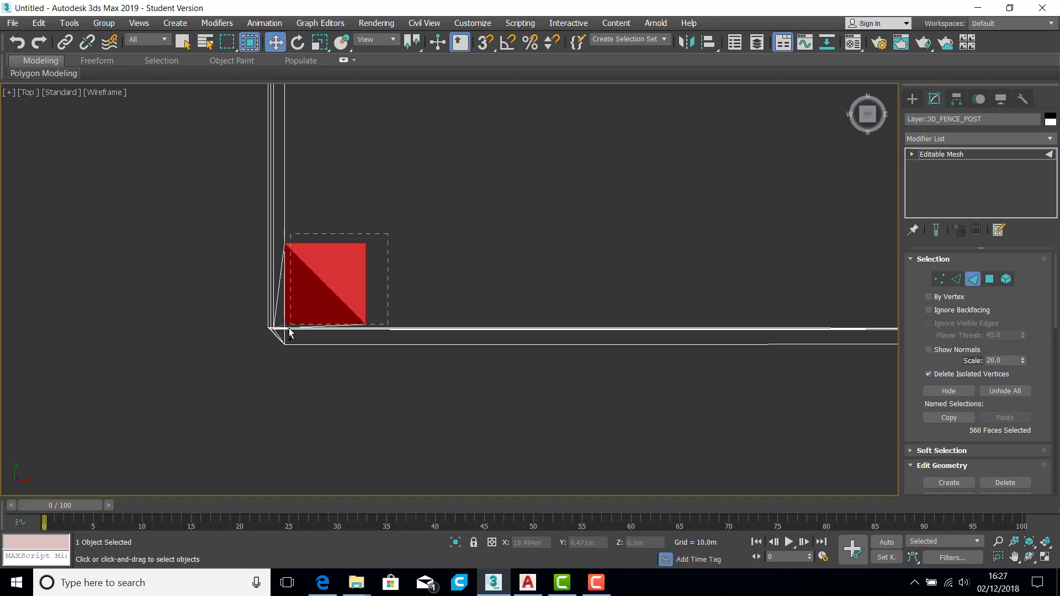
pyautogui.moveTo(289, 329); pyautogui.dragTo(279, 335)
pyautogui.scroll(-6, 326, 293)
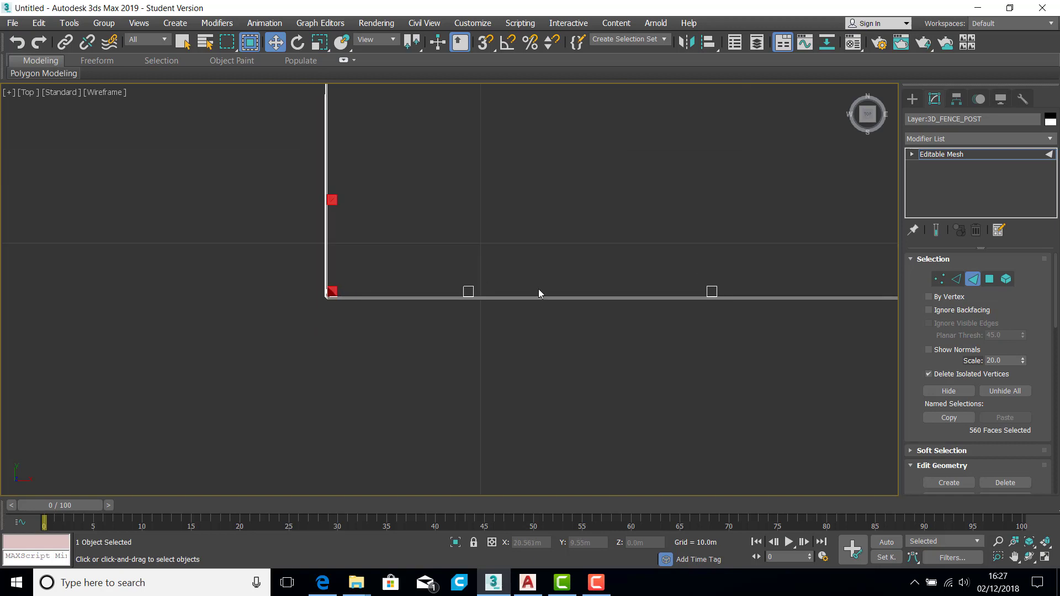
# Add the two south-side posts nearest the southwest corner to the existing face selection.
pyautogui.moveTo(440, 331); pyautogui.dragTo(740, 259)
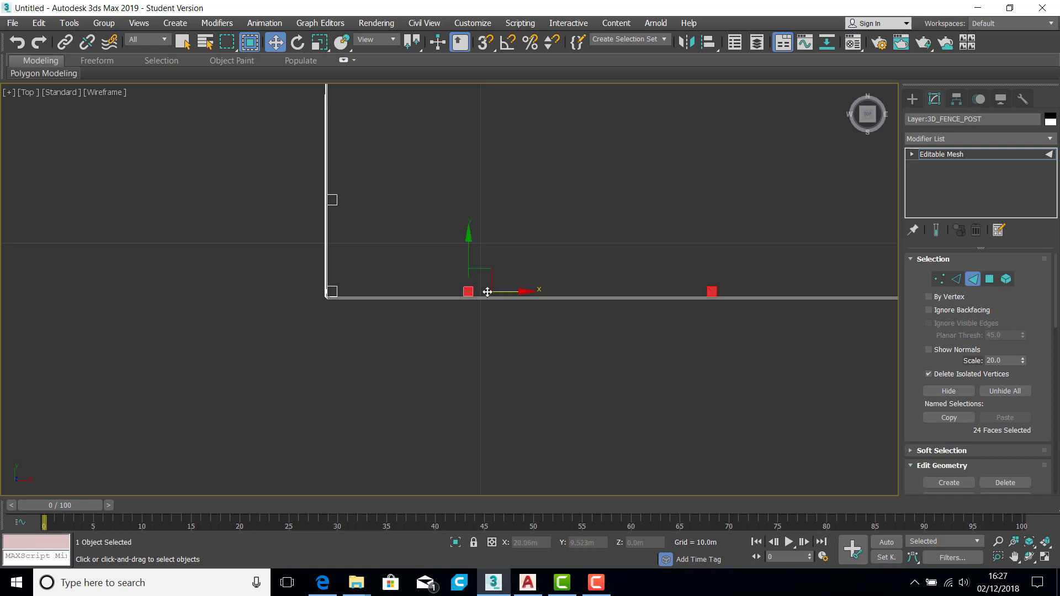
pyautogui.hotkey('ctrl', 'z')
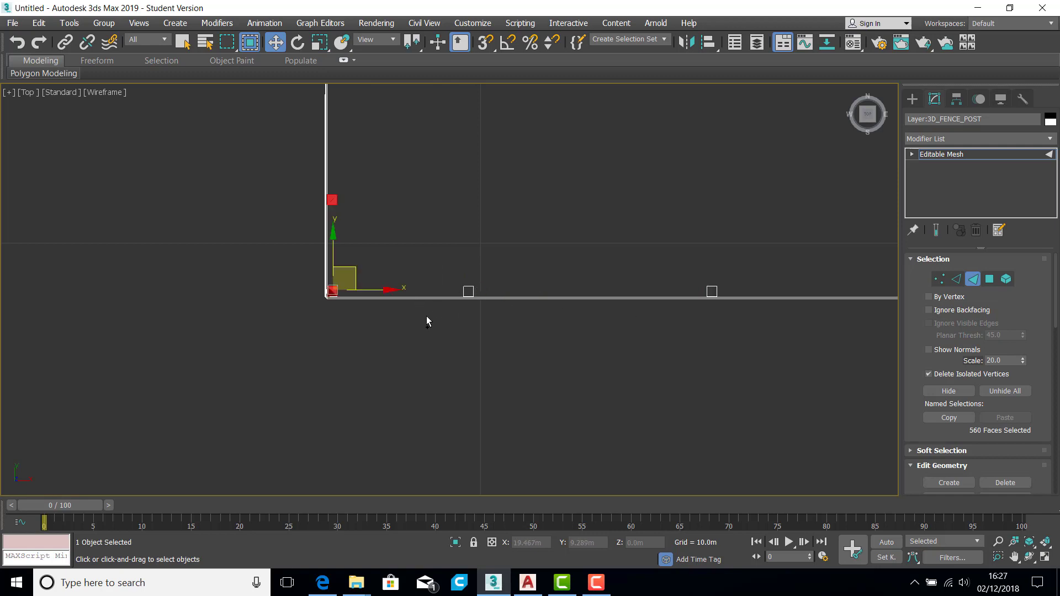
pyautogui.keyDown('ctrl'); pyautogui.moveTo(427, 321); pyautogui.dragTo(740, 257); pyautogui.keyUp('ctrl')
pyautogui.press('z')
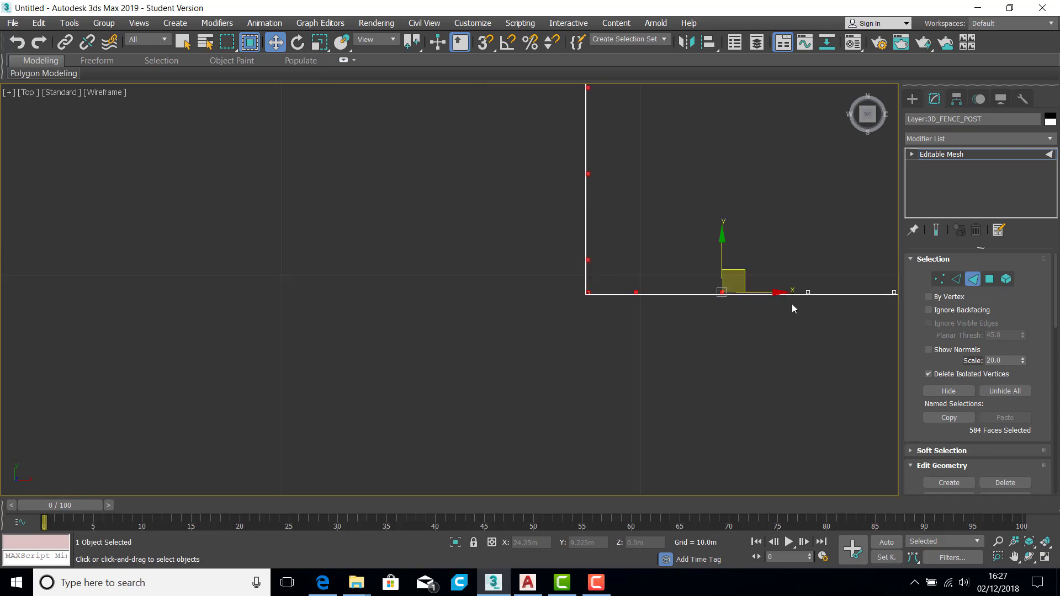
# Add the next eight posts eastward along the south side of the fence to the face selection.
pyautogui.moveTo(792, 309); pyautogui.dragTo(343, 307, button='middle')
pyautogui.moveTo(335, 302); pyautogui.dragTo(710, 252)
pyautogui.moveTo(590, 310); pyautogui.dragTo(441, 282, button='middle')
pyautogui.scroll(4, 486, 271)
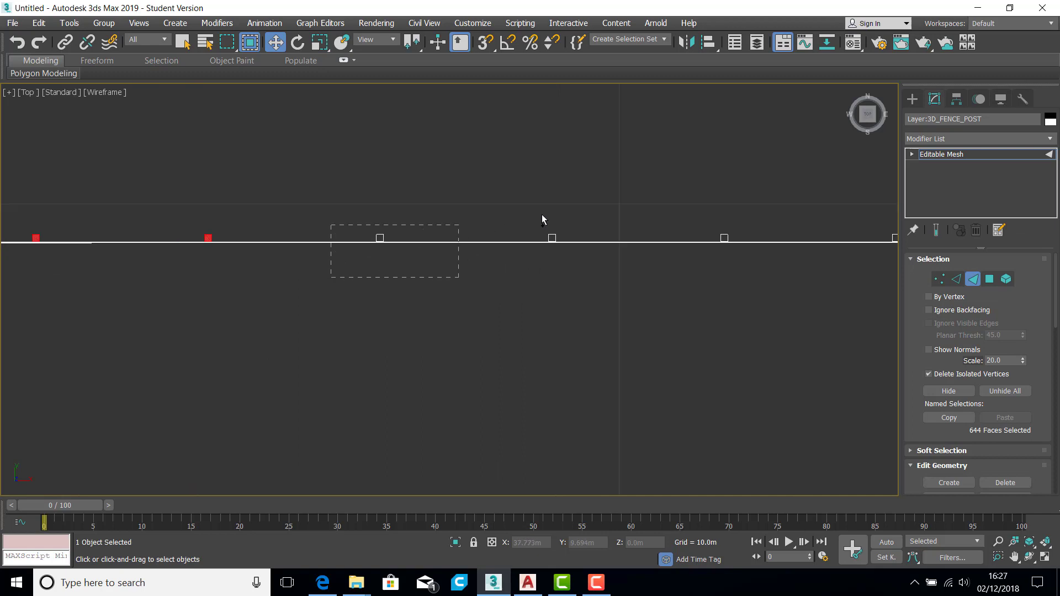
pyautogui.keyDown('ctrl'); pyautogui.moveTo(542, 214); pyautogui.dragTo(756, 216); pyautogui.keyUp('ctrl')
pyautogui.moveTo(757, 290); pyautogui.dragTo(353, 289, button='middle')
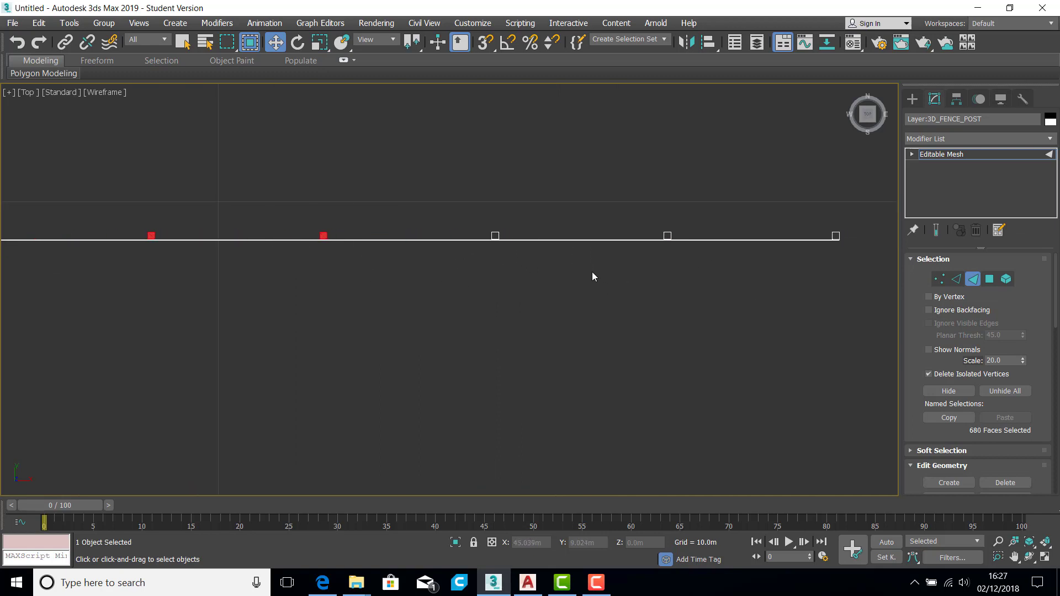
# Add the two south-side posts before the end post at the opening to the face selection, and examine that end post's corner geometry.
pyautogui.moveTo(592, 277); pyautogui.dragTo(535, 266, button='middle')
pyautogui.scroll(2, 447, 267)
pyautogui.moveTo(447, 267); pyautogui.dragTo(379, 276, button='middle')
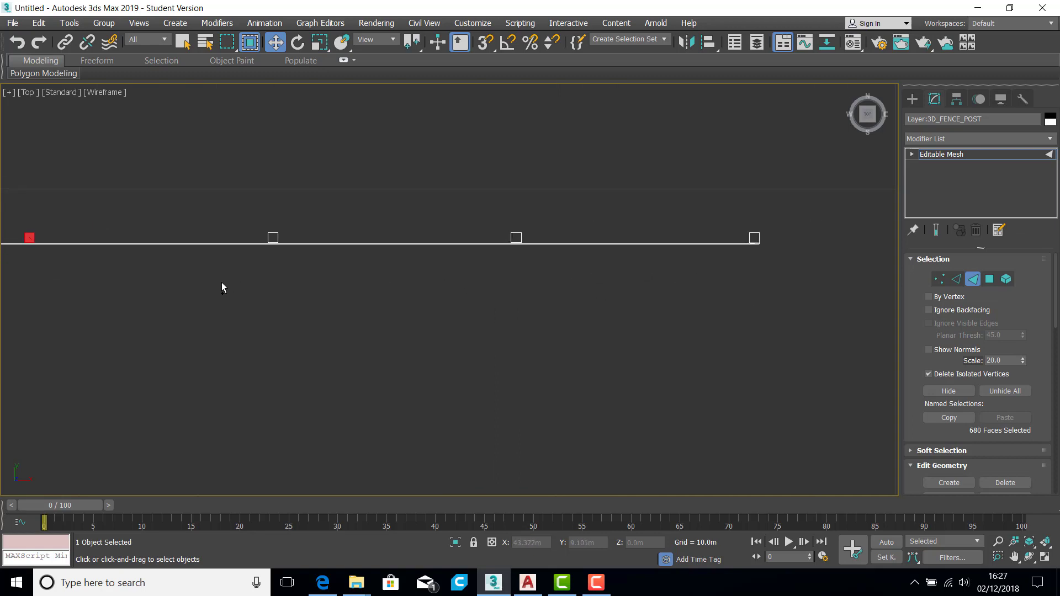
pyautogui.moveTo(220, 282); pyautogui.dragTo(553, 200)
pyautogui.scroll(8, 741, 246)
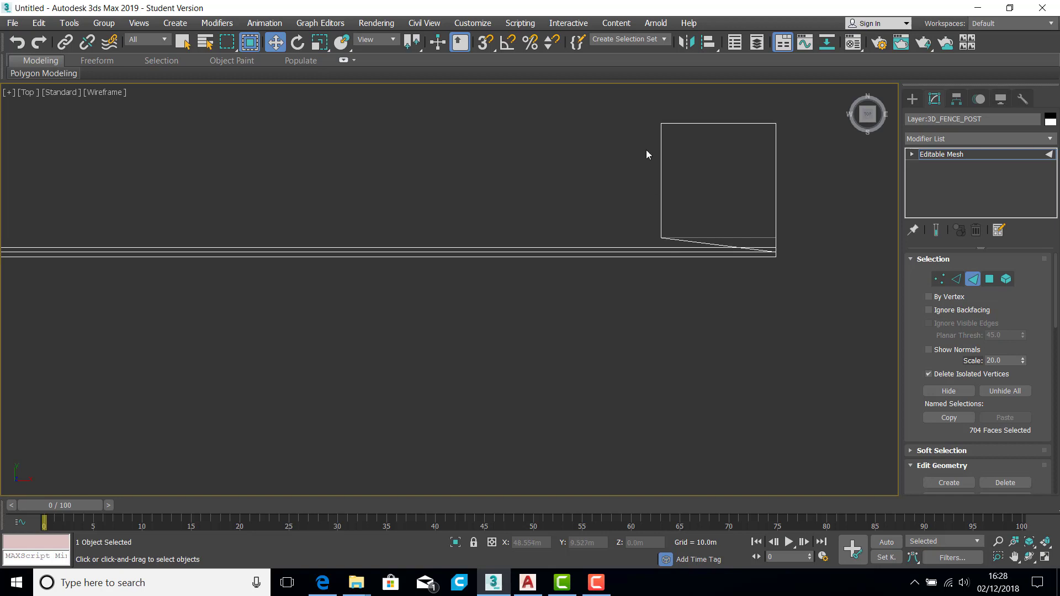
pyautogui.scroll(-5, 632, 130)
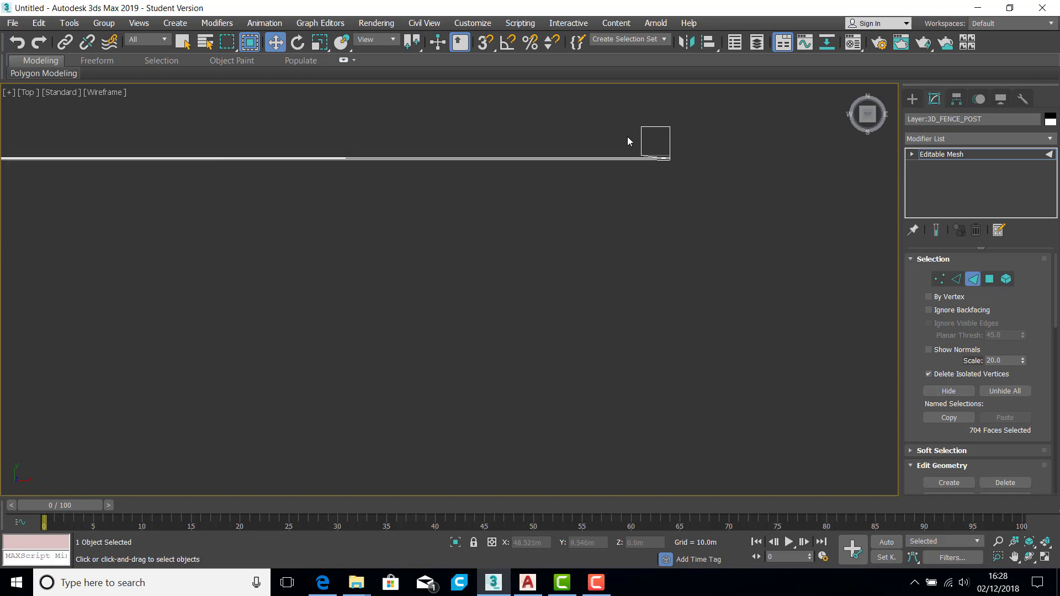
# Leave face editing and delete the whole imported fence mesh.
pyautogui.click(978, 155)
pyautogui.scroll(-10, 696, 260)
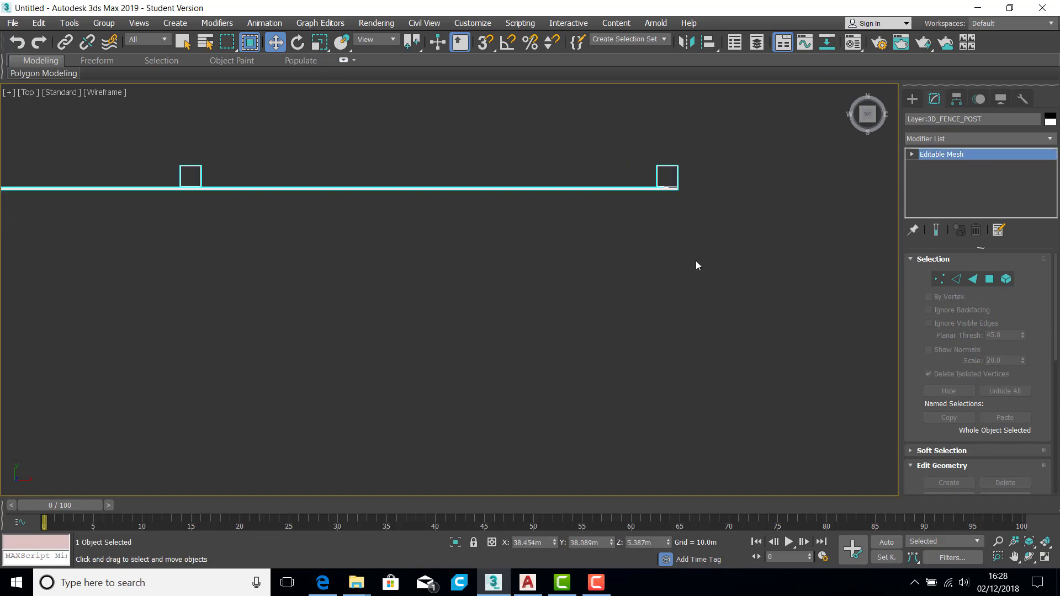
pyautogui.scroll(15, 666, 248)
pyautogui.click(682, 244)
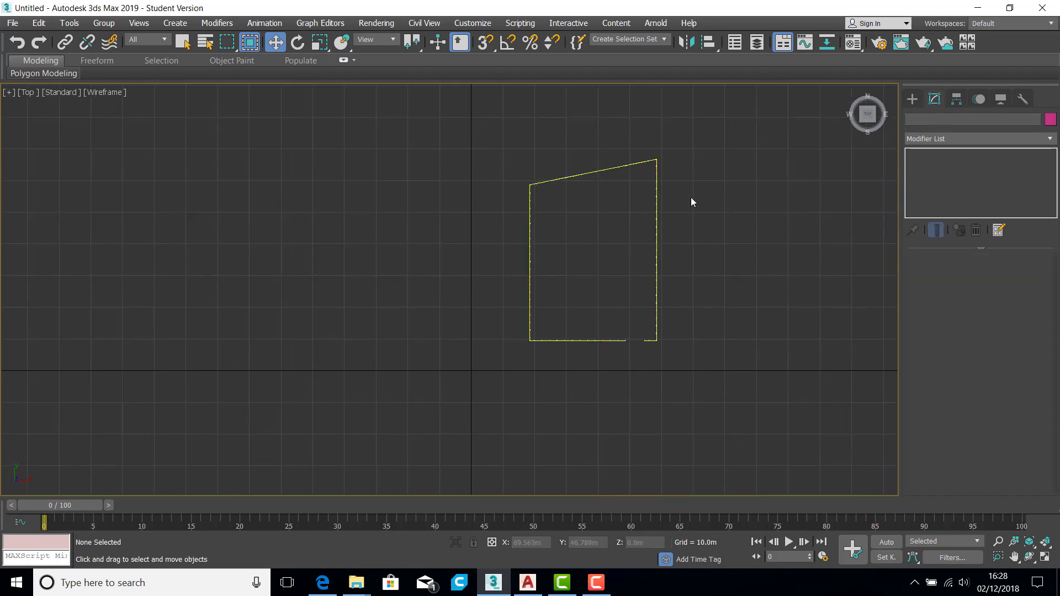
pyautogui.click(656, 182)
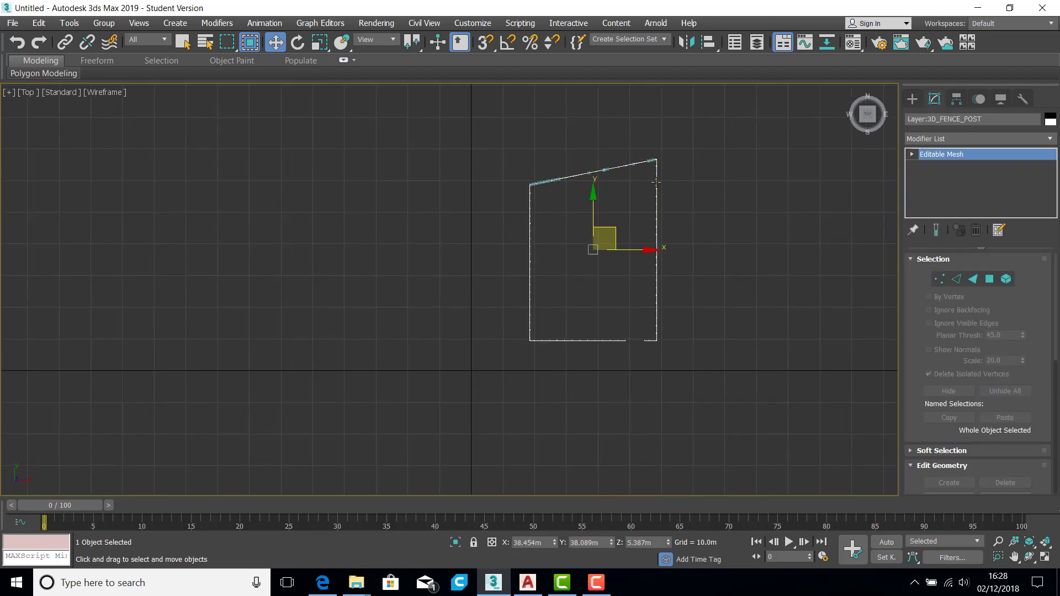
pyautogui.press('Delete')
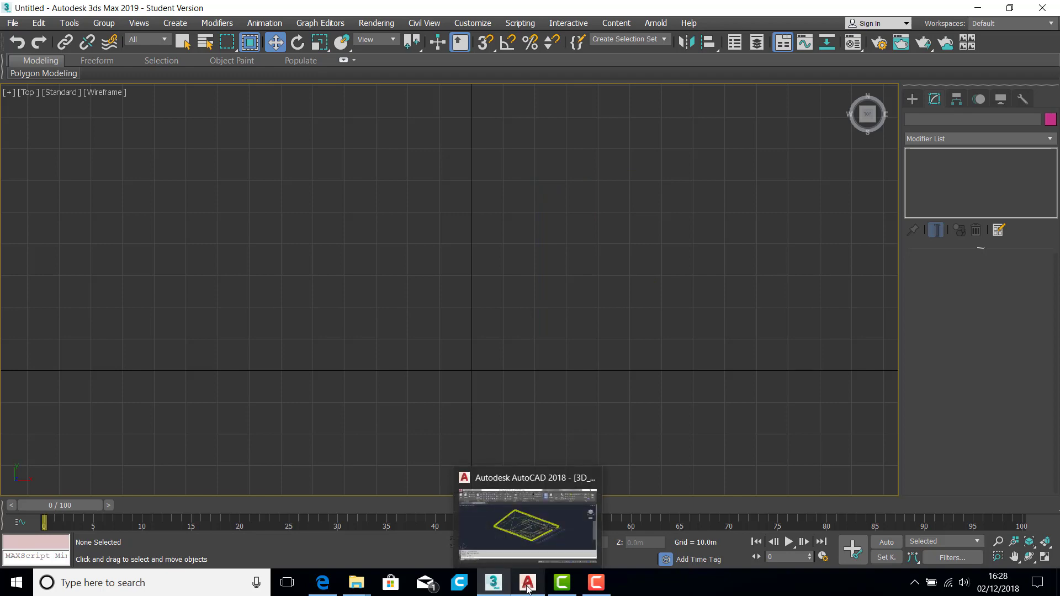
# Switch to AutoCAD and turn off all layers except the current 3D_FENCE_POST layer.
pyautogui.click(528, 589)
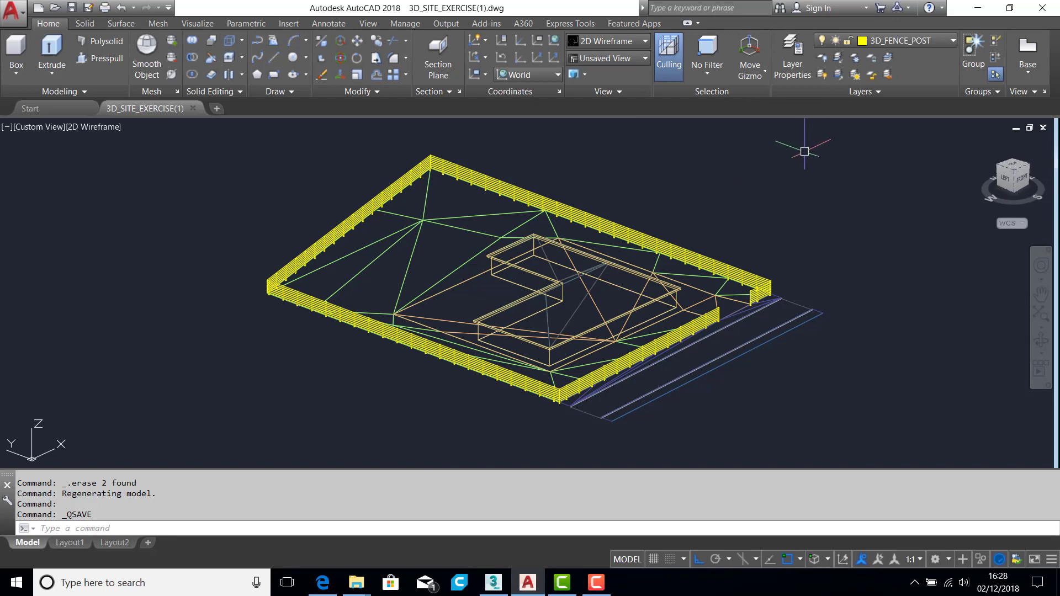
pyautogui.write('-LA')
pyautogui.press('Return')
pyautogui.write('ON O')
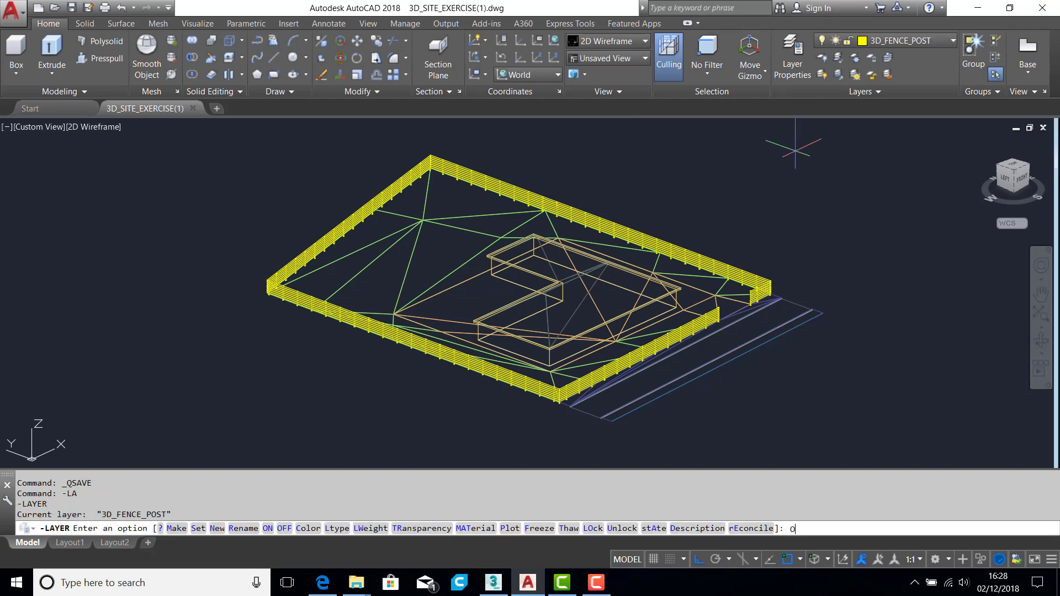
pyautogui.write('FF')
pyautogui.press('Return')
pyautogui.write('*')
pyautogui.press('Return')
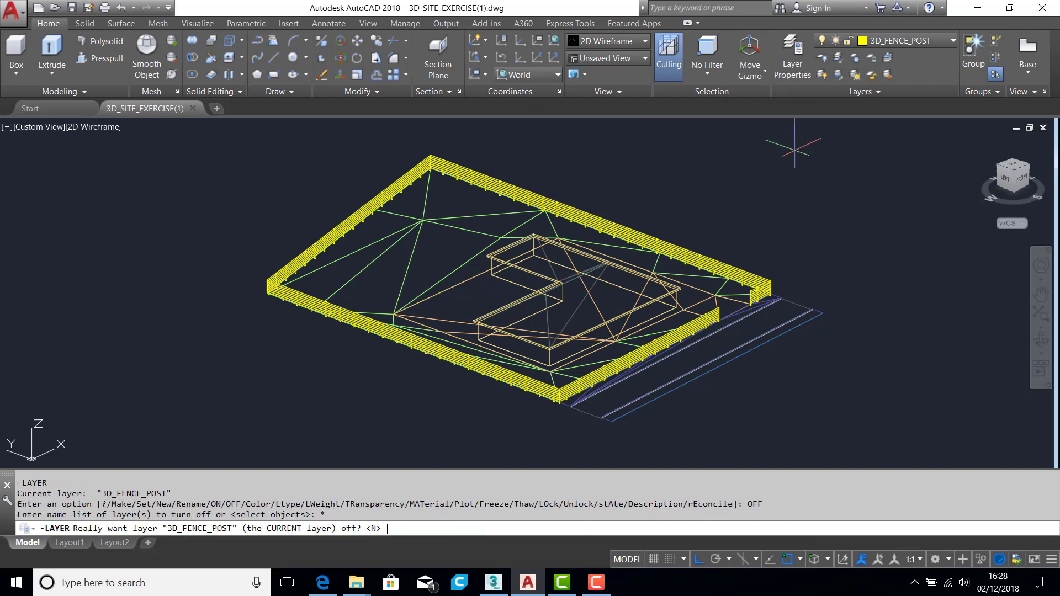
pyautogui.press('Return')
pyautogui.press('Return')
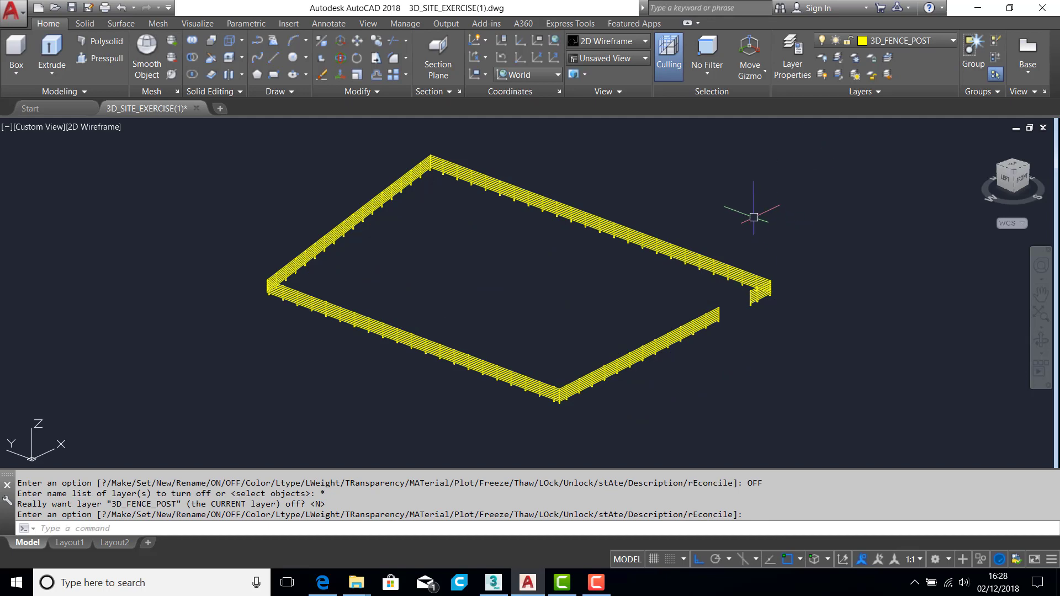
# Start a Write Block export and name its destination file FENCES.dwg on the Desktop.
pyautogui.write('W')
pyautogui.press('Return')
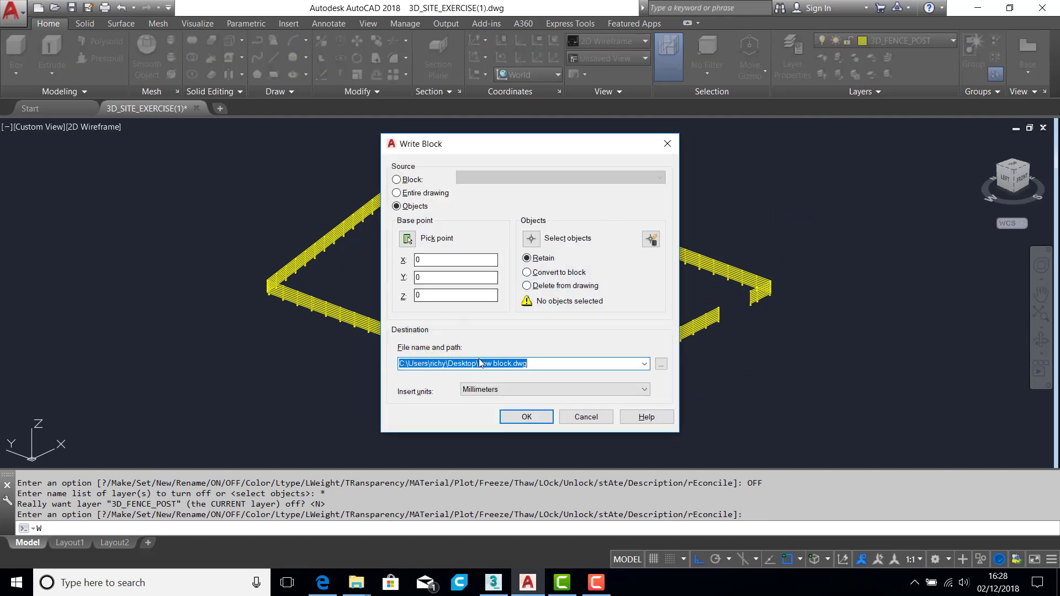
pyautogui.click(510, 363)
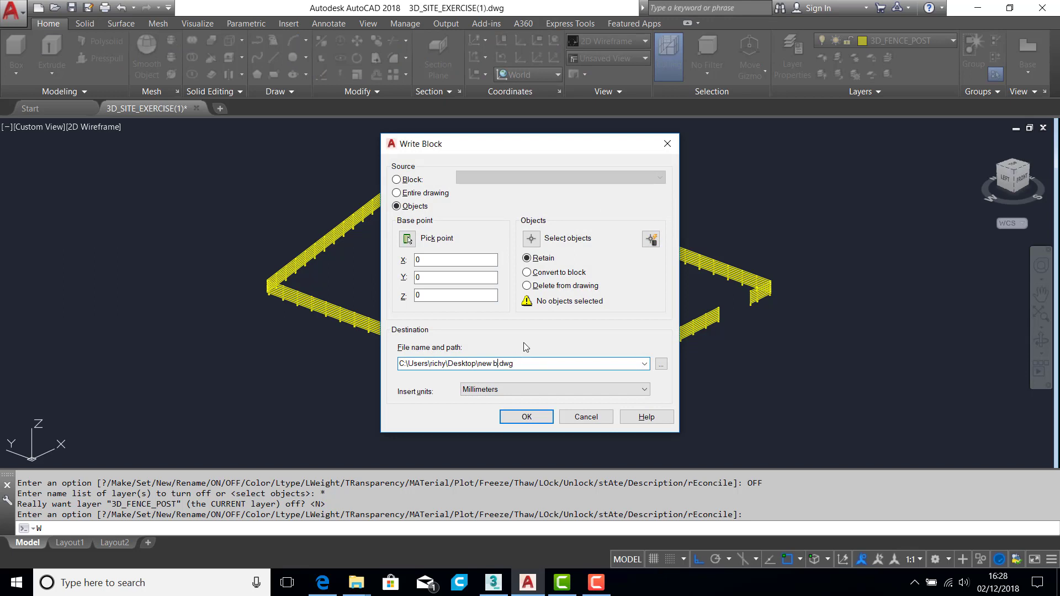
pyautogui.press('BackSpace')
pyautogui.press('BackSpace')
pyautogui.press('BackSpace')
pyautogui.press('BackSpace')
pyautogui.press('BackSpace')
pyautogui.write('FENCES')
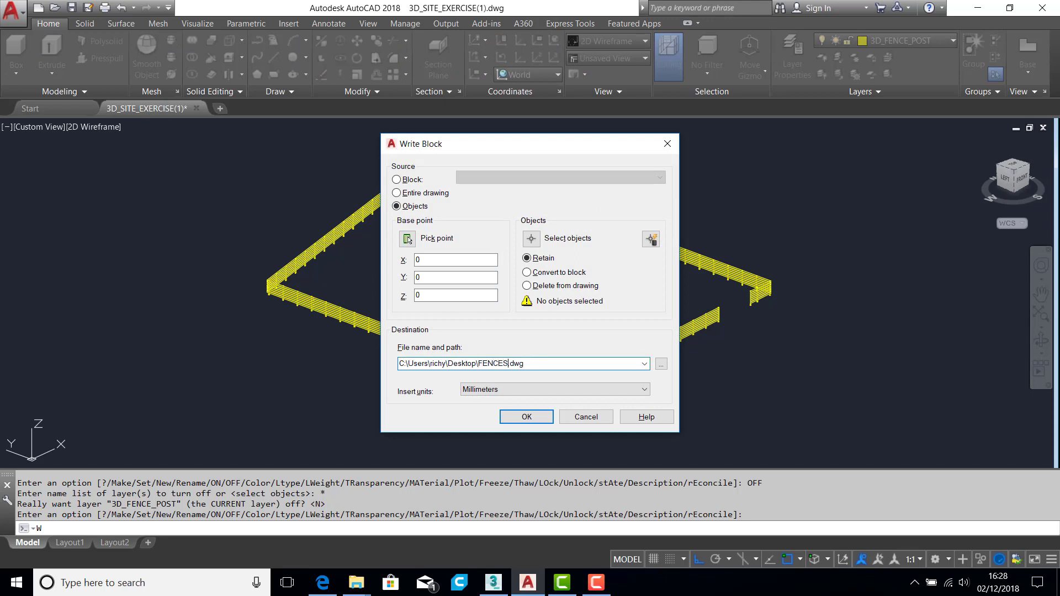
# Select all the fence objects as the block's source and write them out to the file.
pyautogui.click(530, 238)
pyautogui.moveTo(191, 140)
pyautogui.mouseDown()
pyautogui.moveTo(652, 391)
pyautogui.moveTo(552, 236)
pyautogui.moveTo(397, 128)
pyautogui.mouseUp()
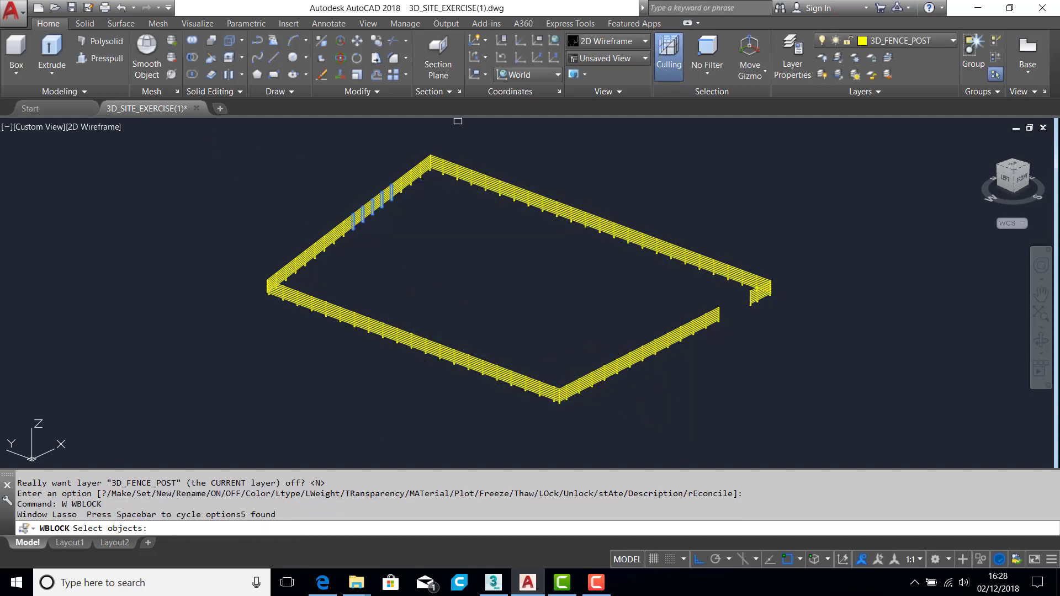
pyautogui.click(174, 129)
pyautogui.click(856, 439)
pyautogui.press('Return')
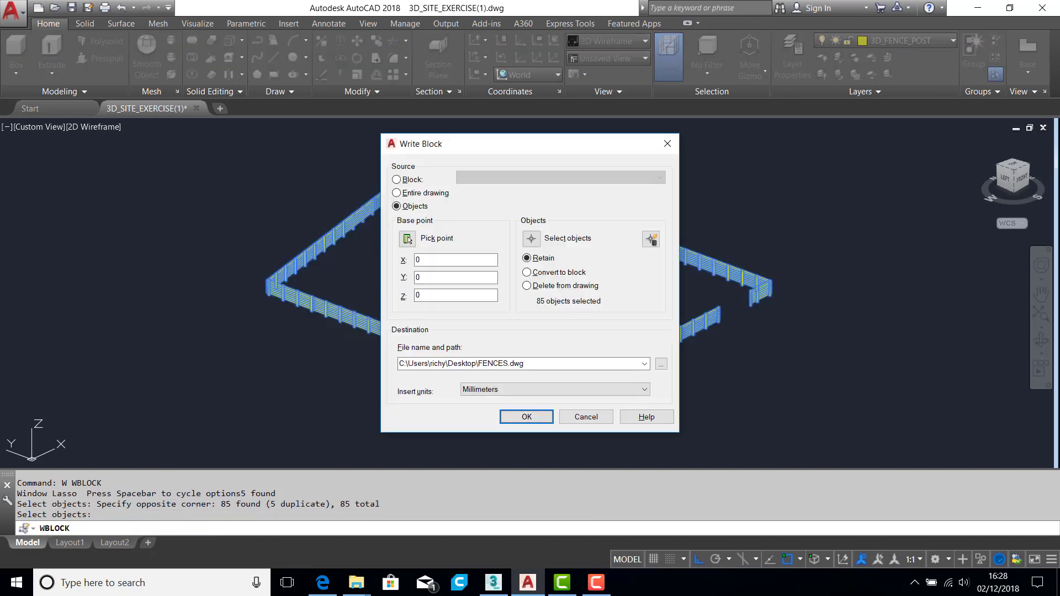
pyautogui.click(524, 418)
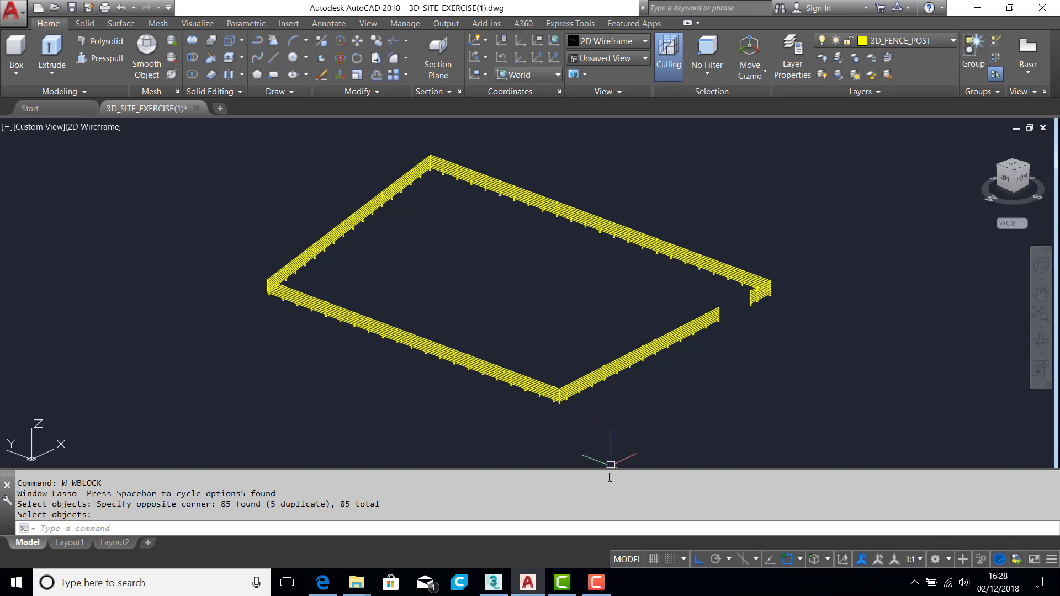
# Check a single fence post as a separate object by selecting it, and clear the selection.
pyautogui.scroll(2, 648, 269)
pyautogui.scroll(4, 647, 269)
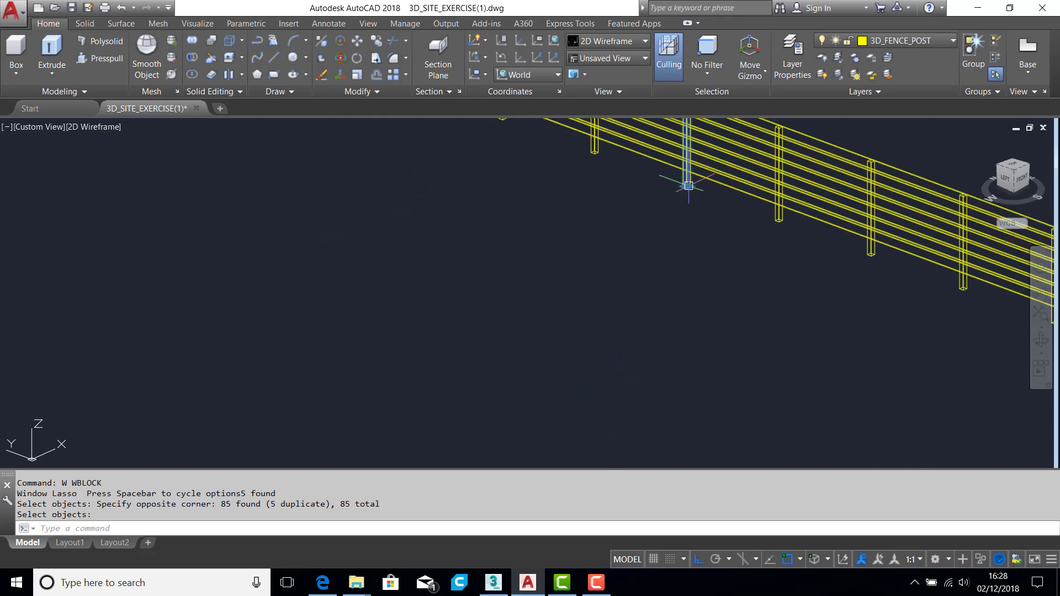
pyautogui.click(685, 177)
pyautogui.scroll(-6, 681, 223)
pyautogui.press('Escape')
pyautogui.press('Escape')
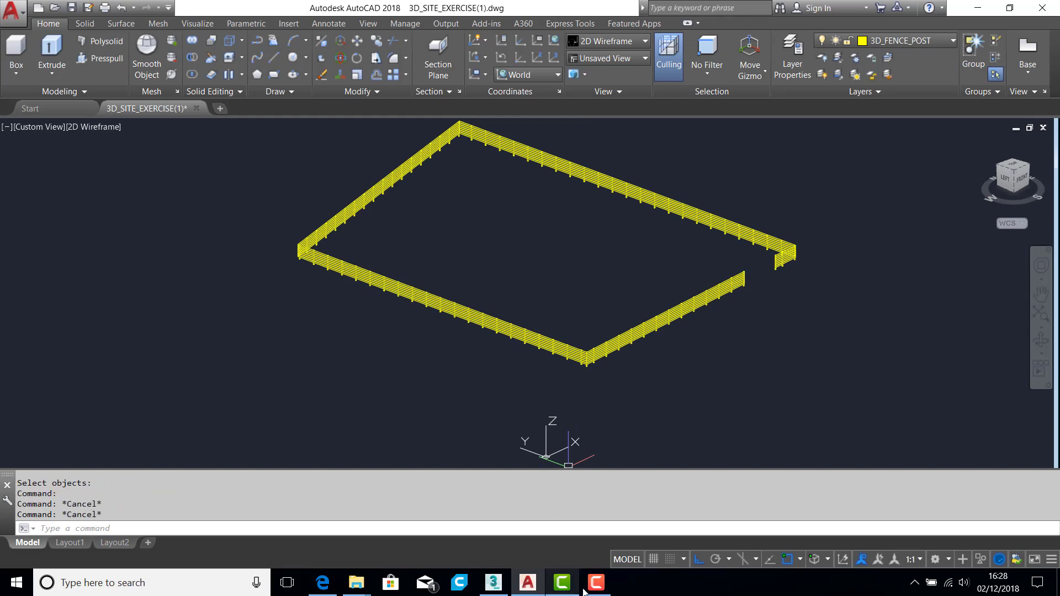
# Switch to 3ds Max and choose FENCES.dwg from the Desktop as the file to import.
pyautogui.click(499, 588)
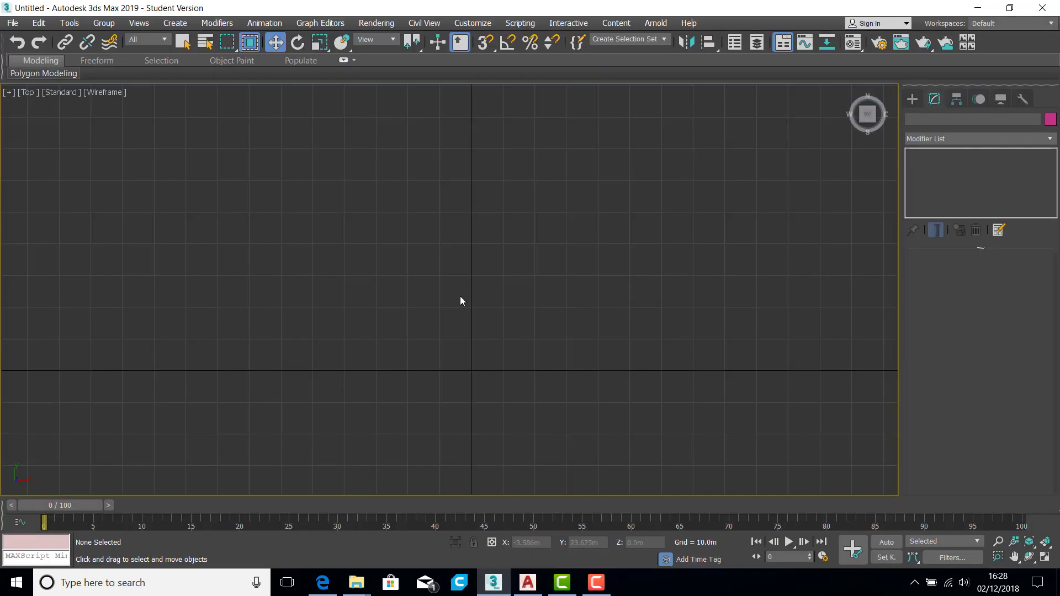
pyautogui.click(13, 23)
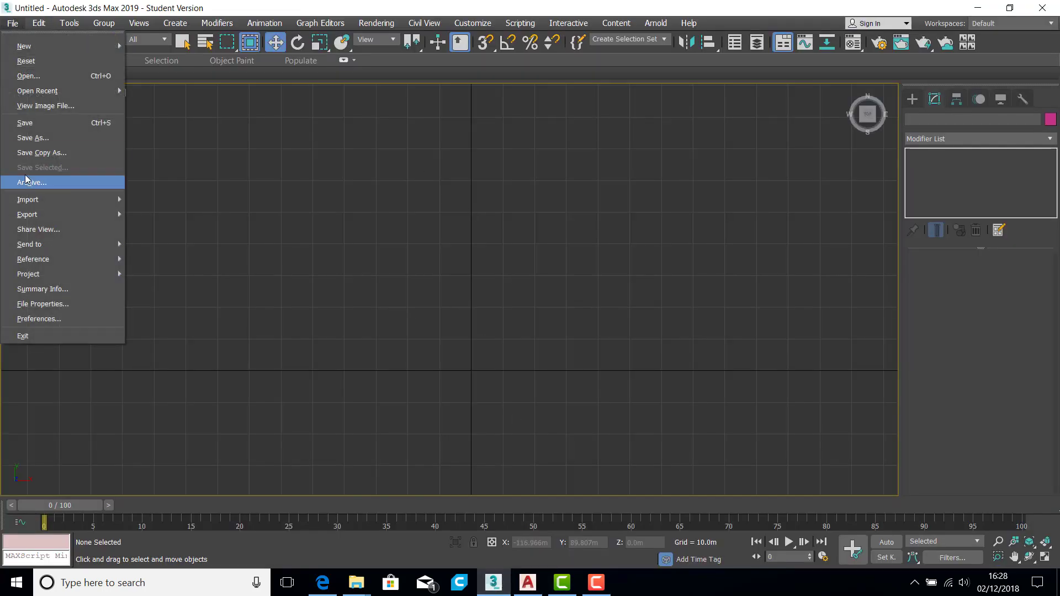
pyautogui.moveTo(66, 199)
pyautogui.click(154, 206)
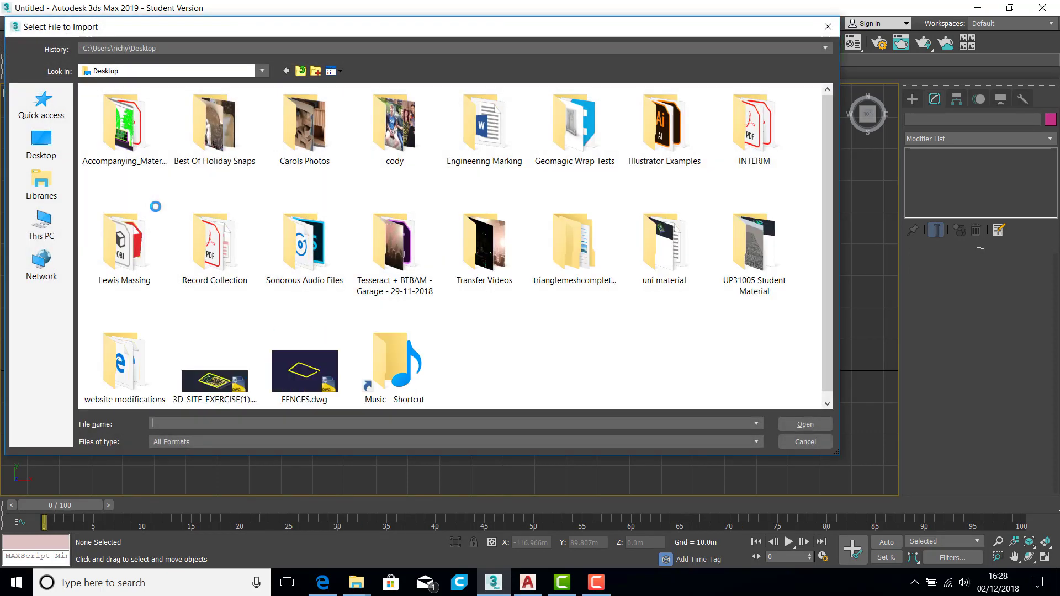
pyautogui.click(297, 371)
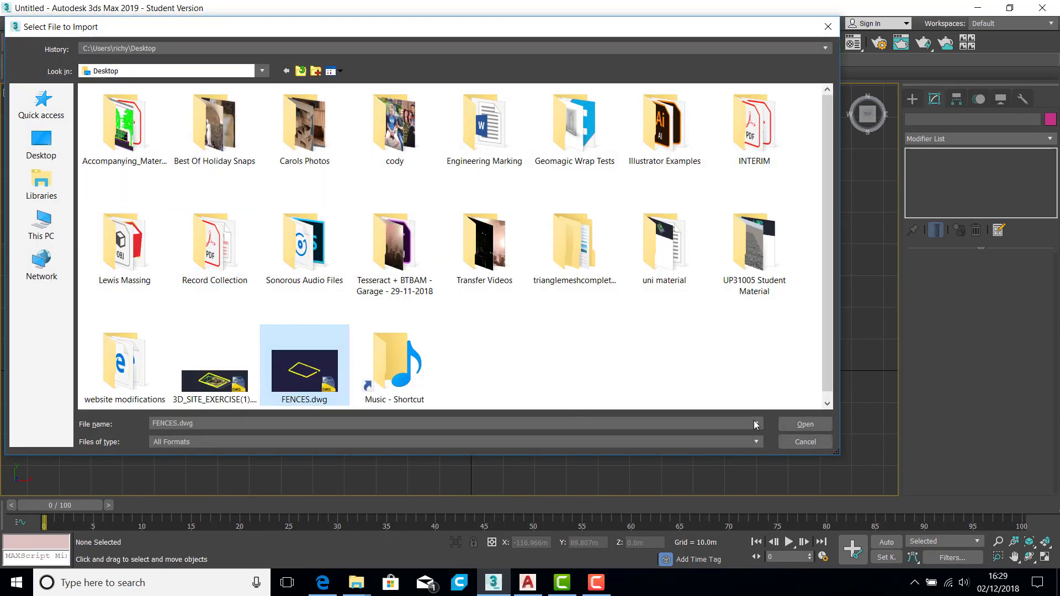
pyautogui.click(806, 426)
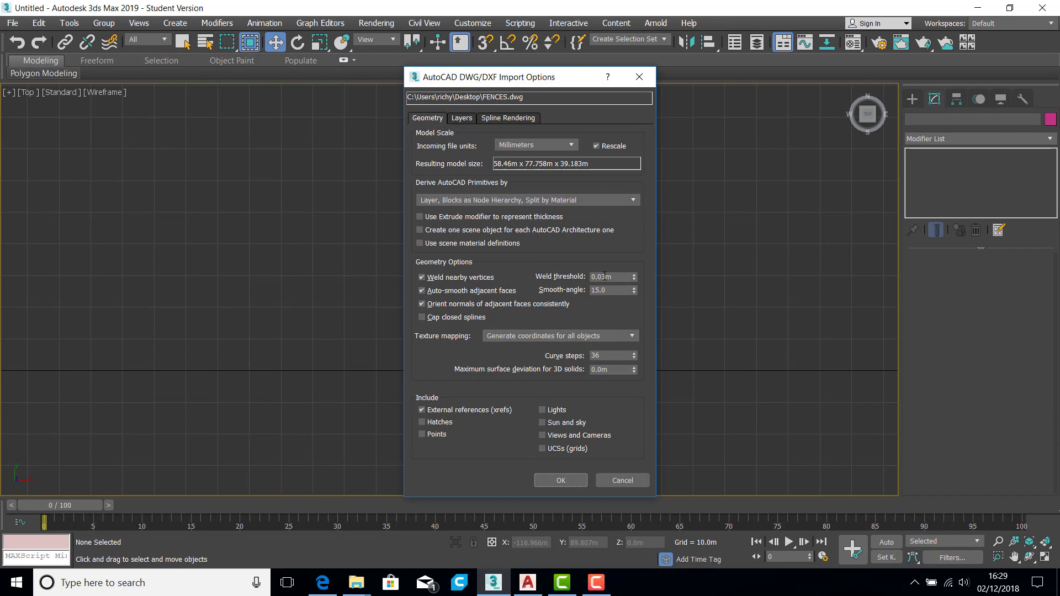
# Import the drawing with a weld threshold of 0.0m and auto-smoothing of adjacent faces turned off.
pyautogui.click(606, 276)
pyautogui.rightClick(632, 276)
pyautogui.click(422, 290)
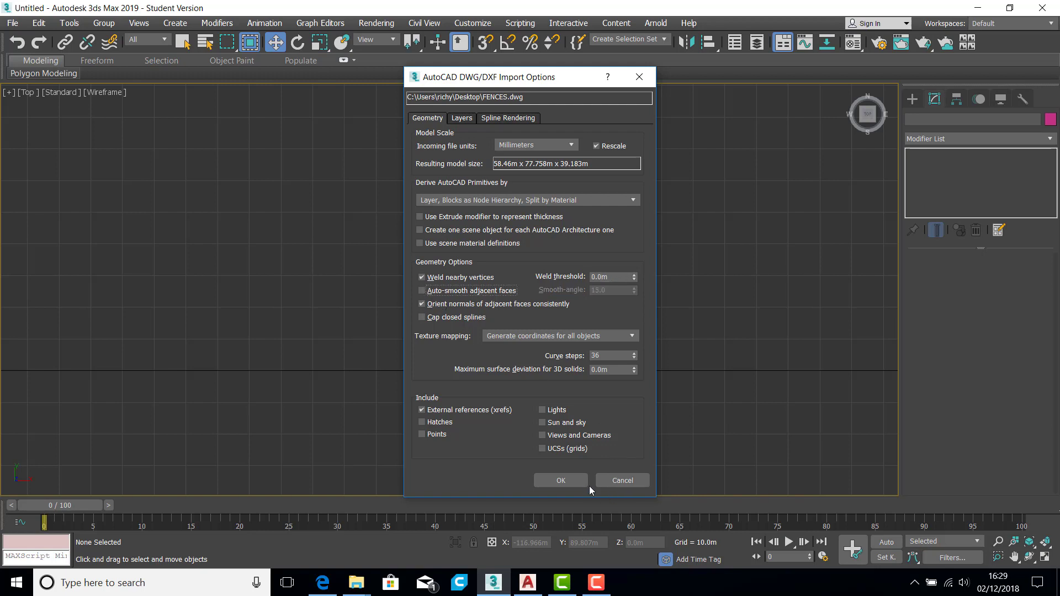
pyautogui.click(570, 482)
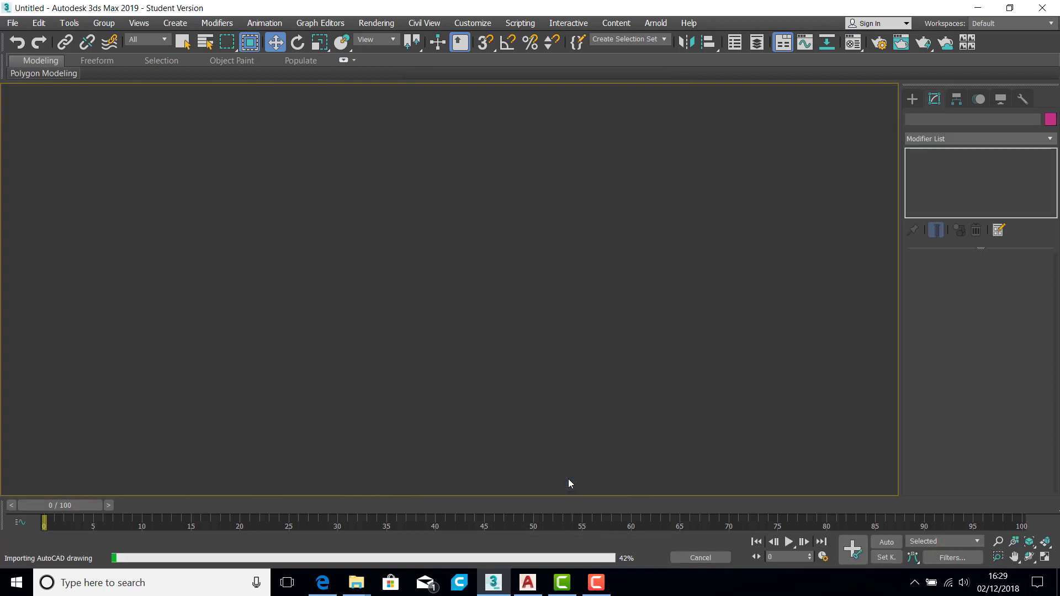
# Check the imported fence's southwest corner geometry, and select the fence mesh for editing at face level.
pyautogui.scroll(8, 342, 464)
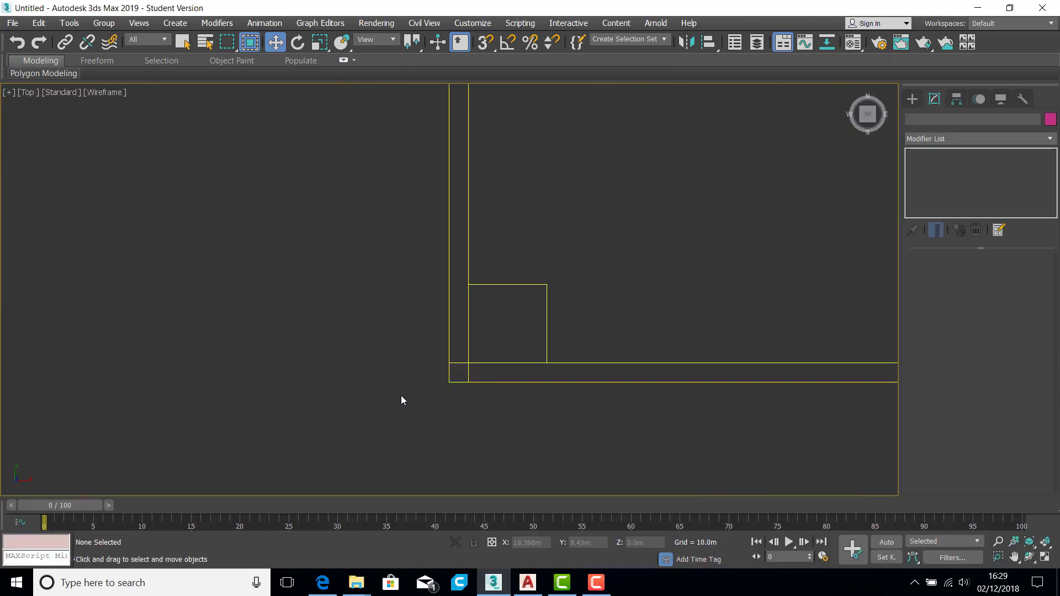
pyautogui.scroll(-5, 420, 386)
pyautogui.scroll(-6, 482, 343)
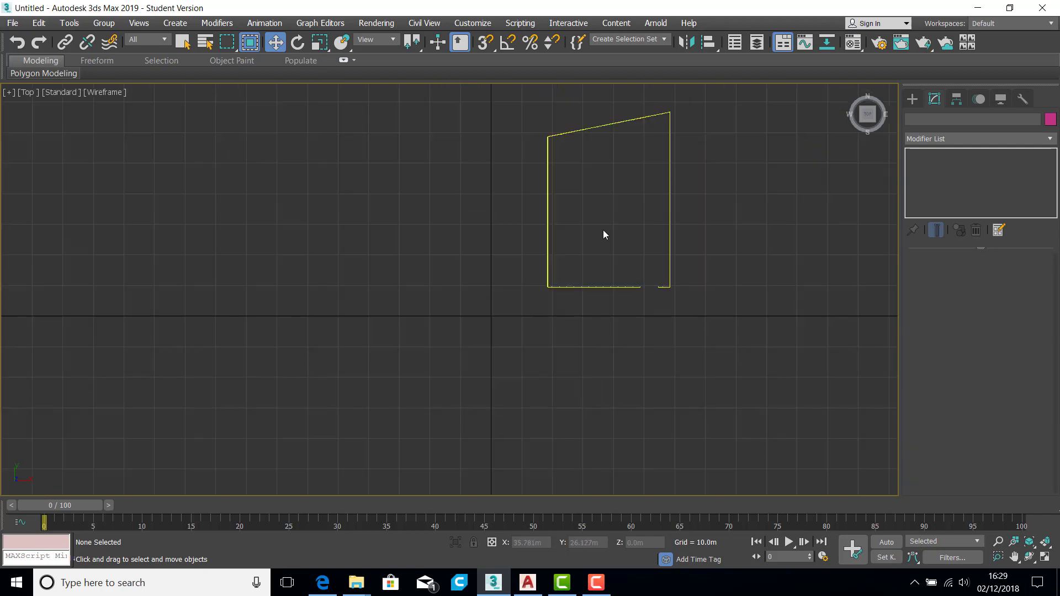
pyautogui.click(643, 187)
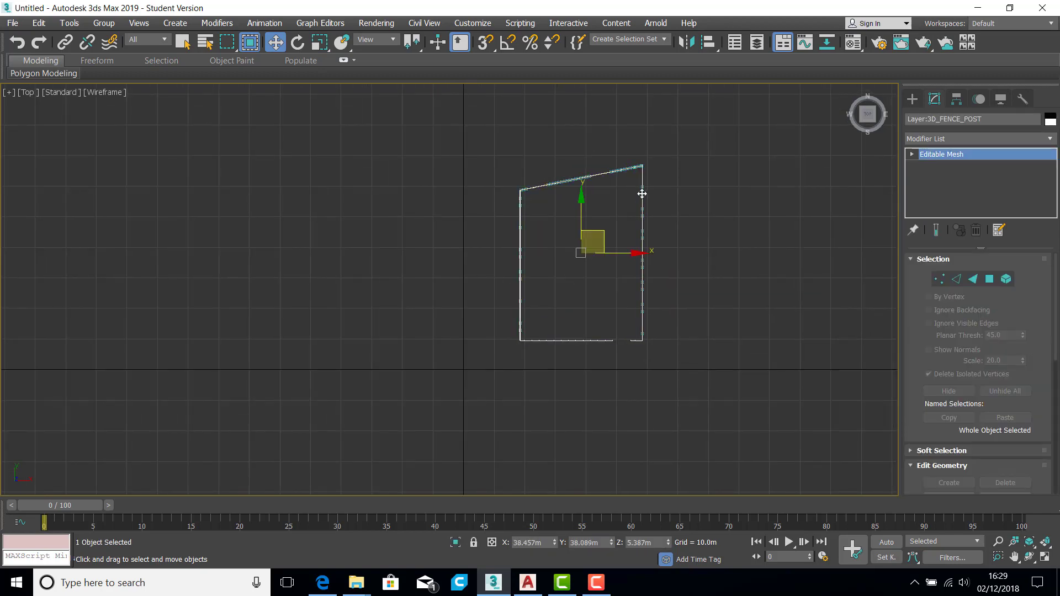
pyautogui.click(974, 279)
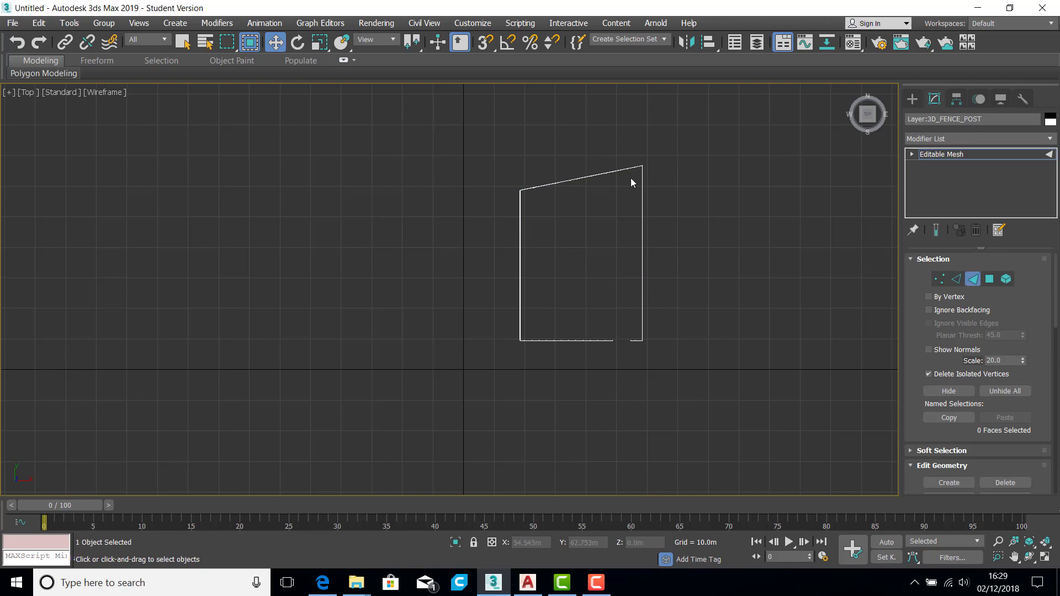
# Select the faces of all posts along the fence's sloping north side, plus the first post below the northeast corner, excluding the rails.
pyautogui.scroll(8, 634, 181)
pyautogui.moveTo(675, 172); pyautogui.dragTo(487, 171, button='middle')
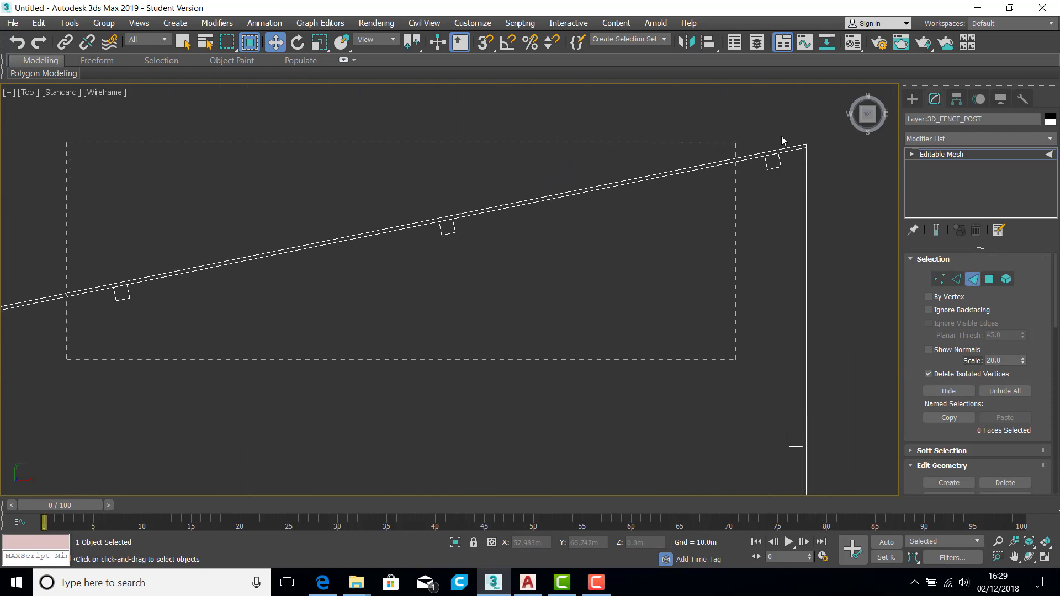
pyautogui.moveTo(791, 135); pyautogui.dragTo(791, 137)
pyautogui.moveTo(844, 474); pyautogui.dragTo(844, 474)
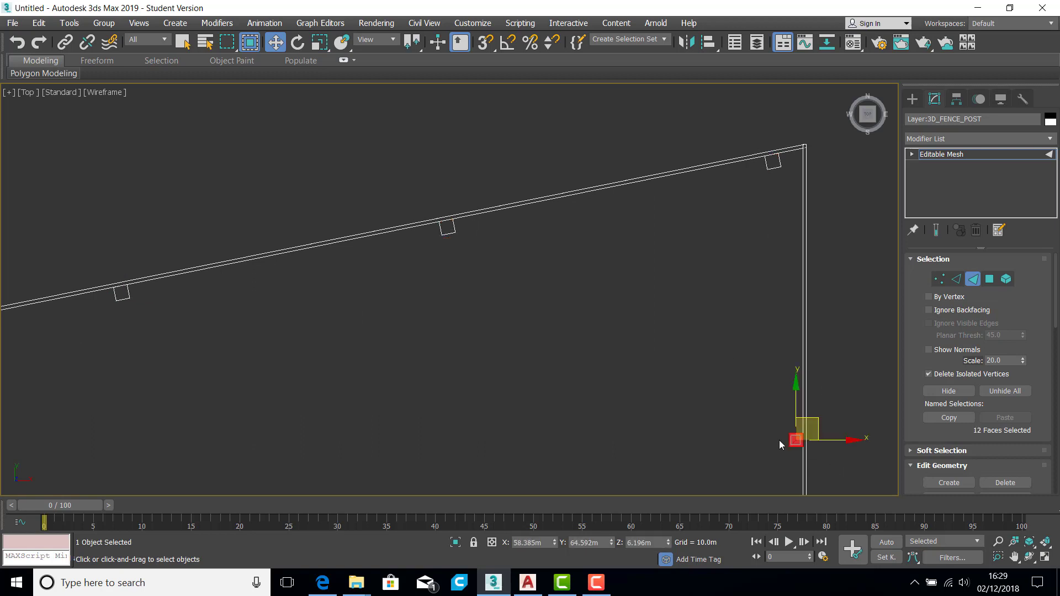
pyautogui.scroll(-3, 780, 439)
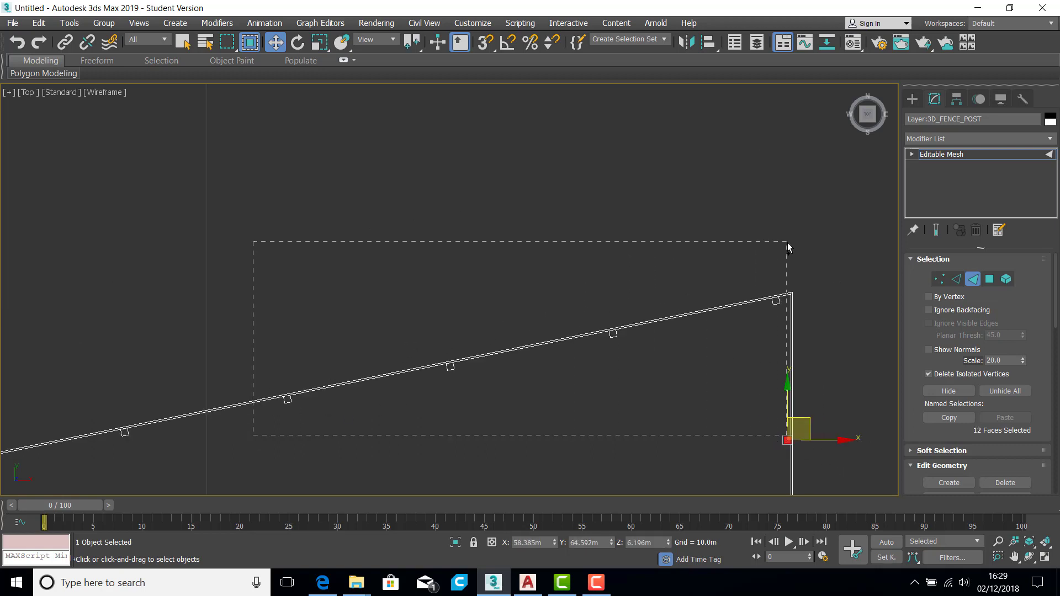
pyautogui.moveTo(788, 243); pyautogui.dragTo(786, 247)
pyautogui.scroll(-5, 670, 183)
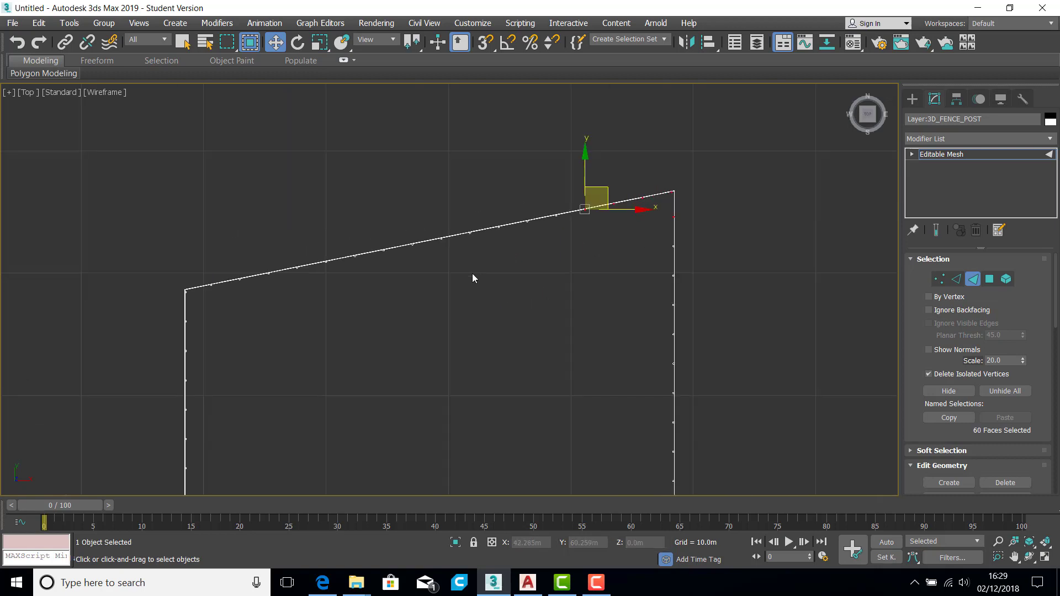
pyautogui.keyDown('ctrl'); pyautogui.moveTo(585, 184); pyautogui.dragTo(584, 184); pyautogui.keyUp('ctrl')
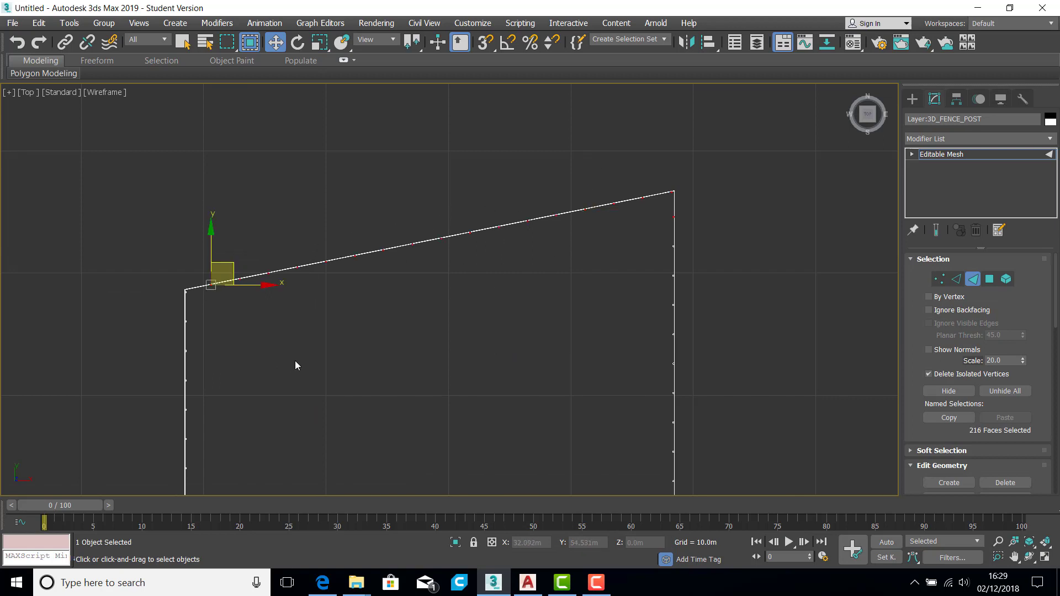
# Add the post just below the fence's northwest corner to the face selection.
pyautogui.moveTo(295, 360); pyautogui.dragTo(402, 266, button='middle')
pyautogui.scroll(7, 333, 170)
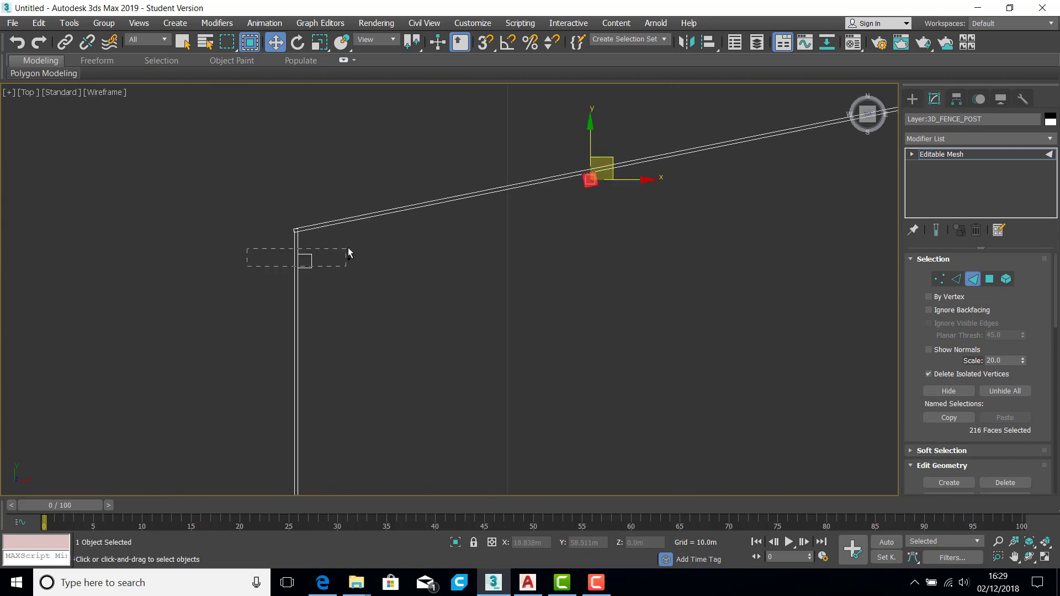
pyautogui.keyDown('ctrl'); pyautogui.moveTo(348, 248); pyautogui.dragTo(346, 249); pyautogui.keyUp('ctrl')
pyautogui.keyDown('ctrl'); pyautogui.moveTo(263, 293); pyautogui.dragTo(346, 244); pyautogui.keyUp('ctrl')
pyautogui.scroll(-5, 353, 269)
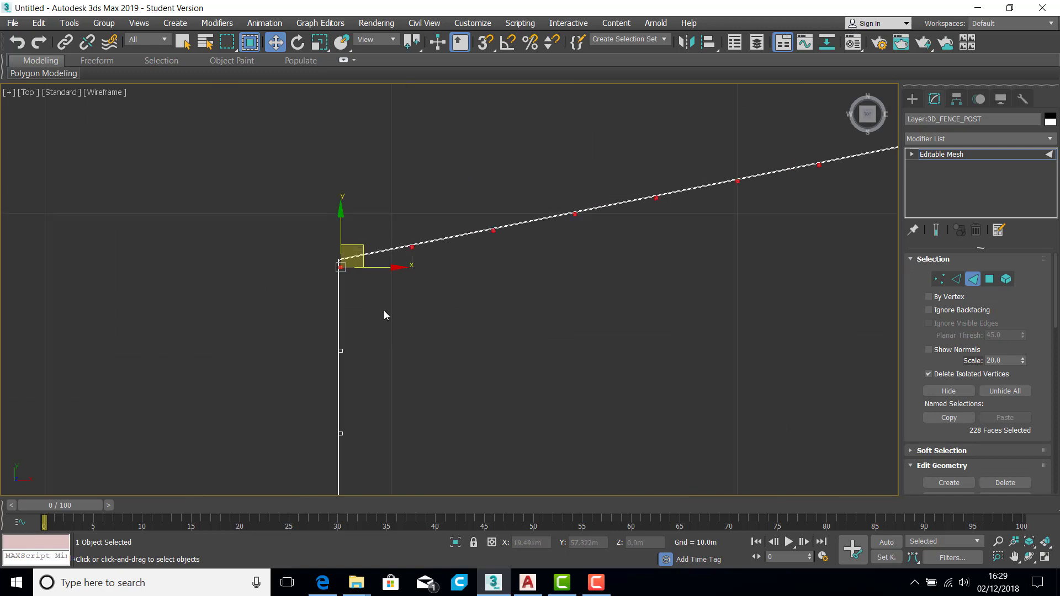
# Extend the face selection to the posts down the west side, stopping short of the southwest corner.
pyautogui.scroll(-6, 375, 359)
pyautogui.scroll(3, 368, 301)
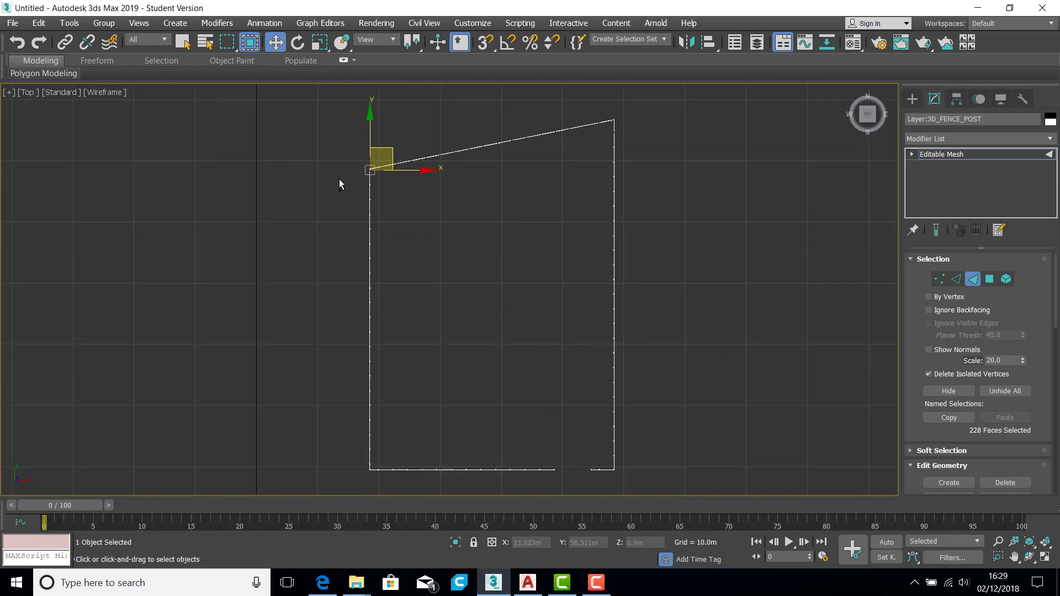
pyautogui.keyDown('ctrl'); pyautogui.moveTo(392, 432); pyautogui.dragTo(391, 464); pyautogui.keyUp('ctrl')
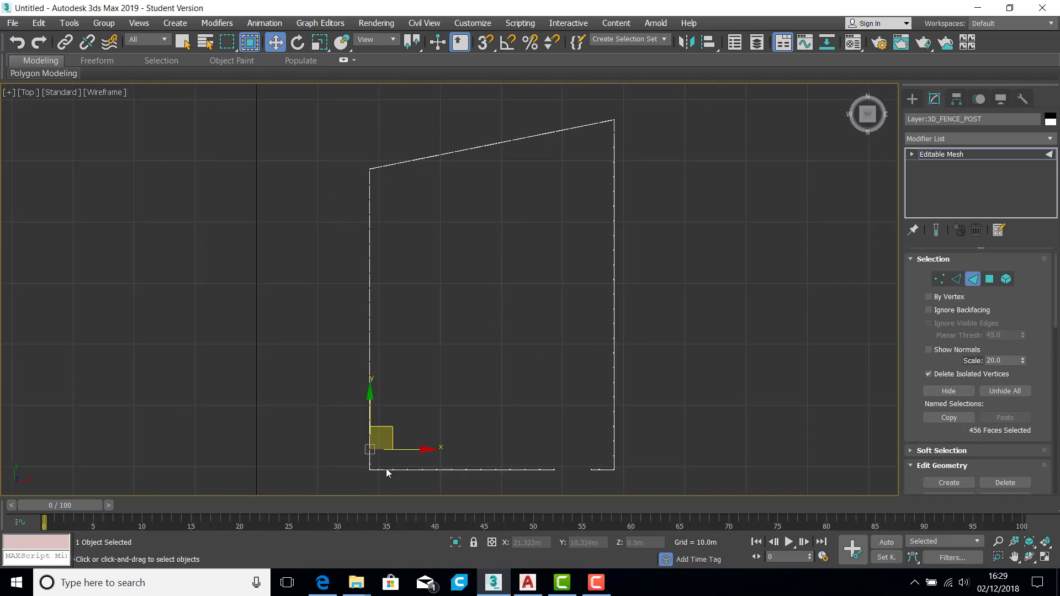
# Add the lowest remaining west side post and the southwest corner post to the face selection without including the rails.
pyautogui.scroll(6, 390, 465)
pyautogui.scroll(4, 392, 461)
pyautogui.moveTo(389, 413); pyautogui.dragTo(535, 261, button='middle')
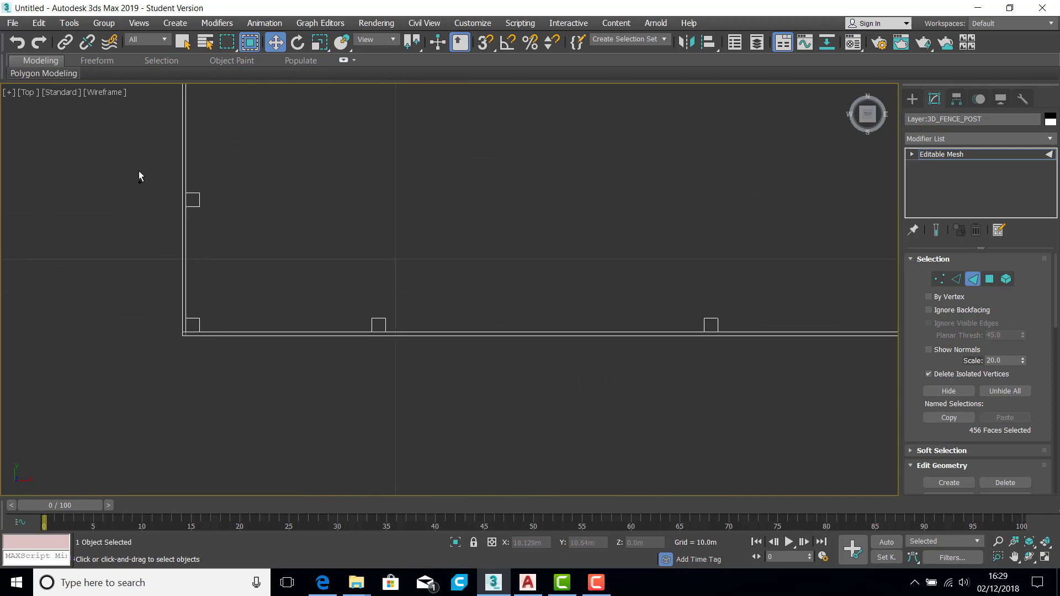
pyautogui.keyDown('ctrl'); pyautogui.moveTo(139, 171); pyautogui.dragTo(228, 230); pyautogui.keyUp('ctrl')
pyautogui.scroll(4, 185, 327)
pyautogui.scroll(3, 178, 310)
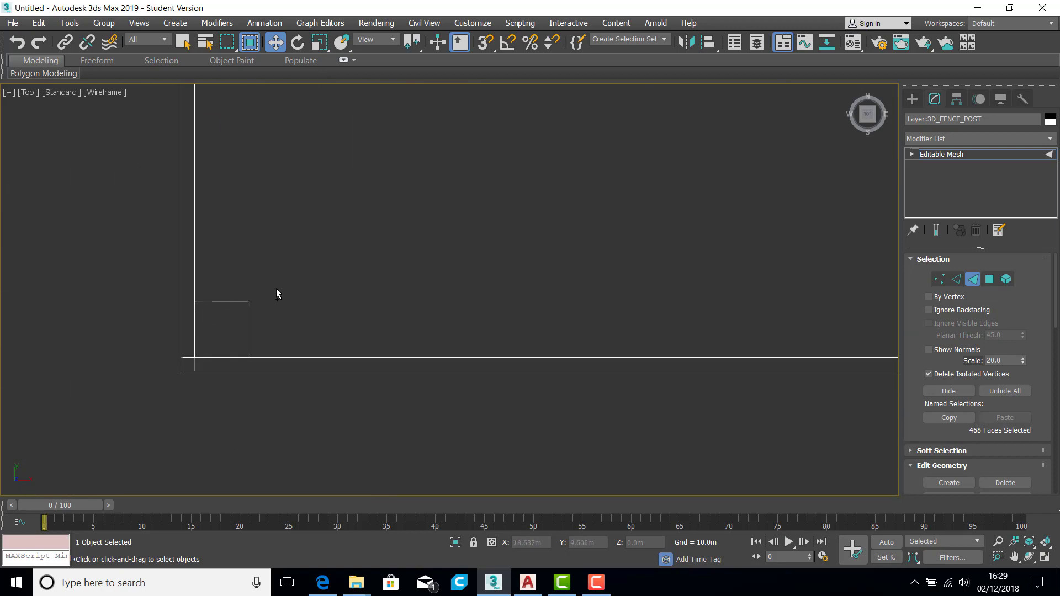
pyautogui.moveTo(277, 282); pyautogui.dragTo(191, 359)
# Add all posts along the south side, from the southwest corner to the gate opening, to the face selection.
pyautogui.scroll(-5, 188, 354)
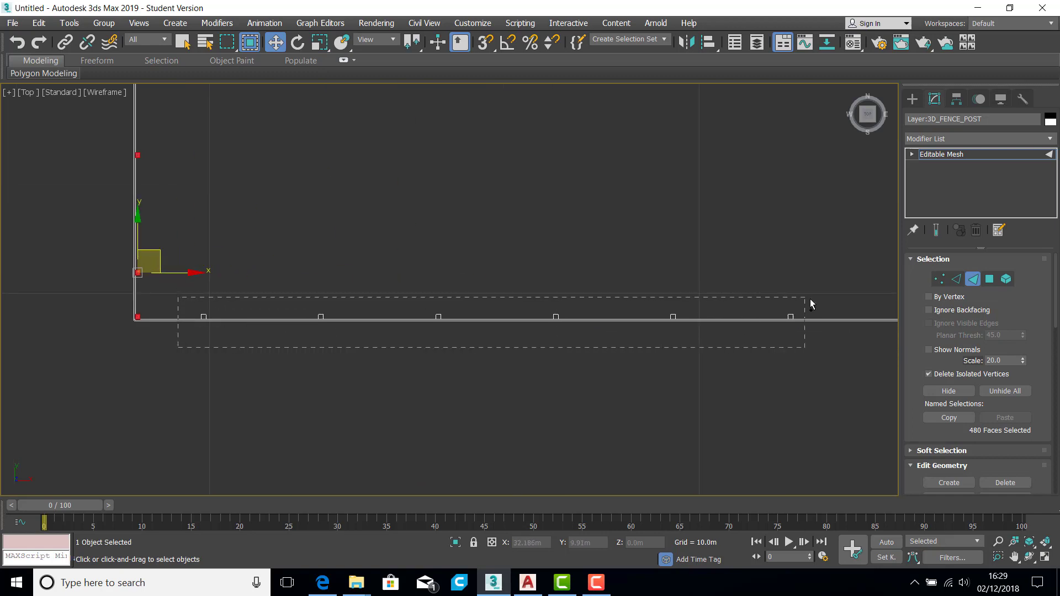
pyautogui.keyDown('ctrl'); pyautogui.moveTo(810, 300); pyautogui.dragTo(810, 300); pyautogui.keyUp('ctrl')
pyautogui.moveTo(794, 344); pyautogui.dragTo(200, 314, button='middle')
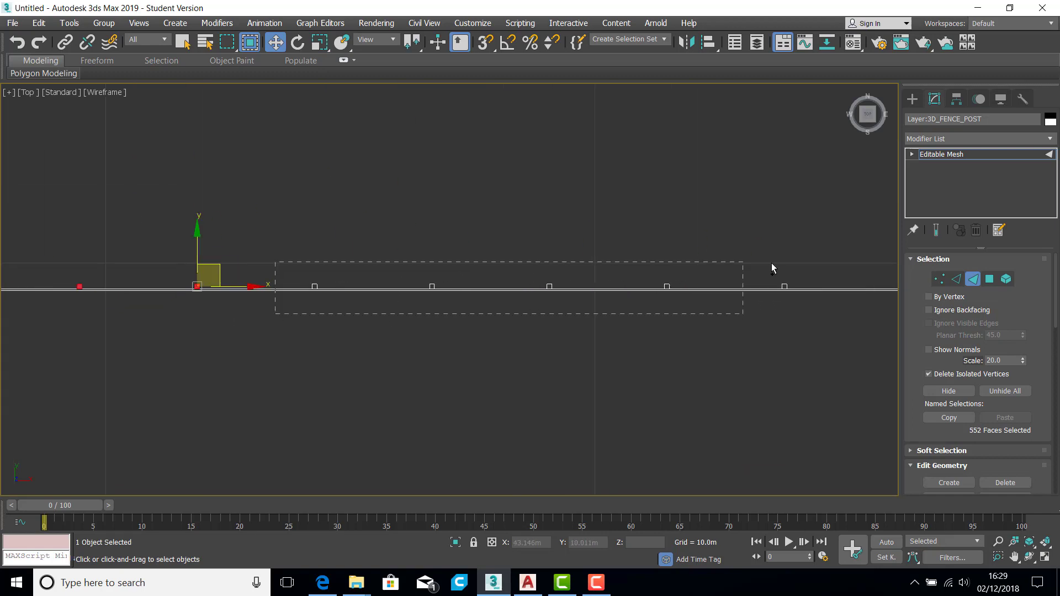
pyautogui.keyDown('ctrl'); pyautogui.moveTo(771, 264); pyautogui.dragTo(808, 261); pyautogui.keyUp('ctrl')
pyautogui.moveTo(774, 335); pyautogui.dragTo(127, 338, button='middle')
pyautogui.scroll(3, 234, 333)
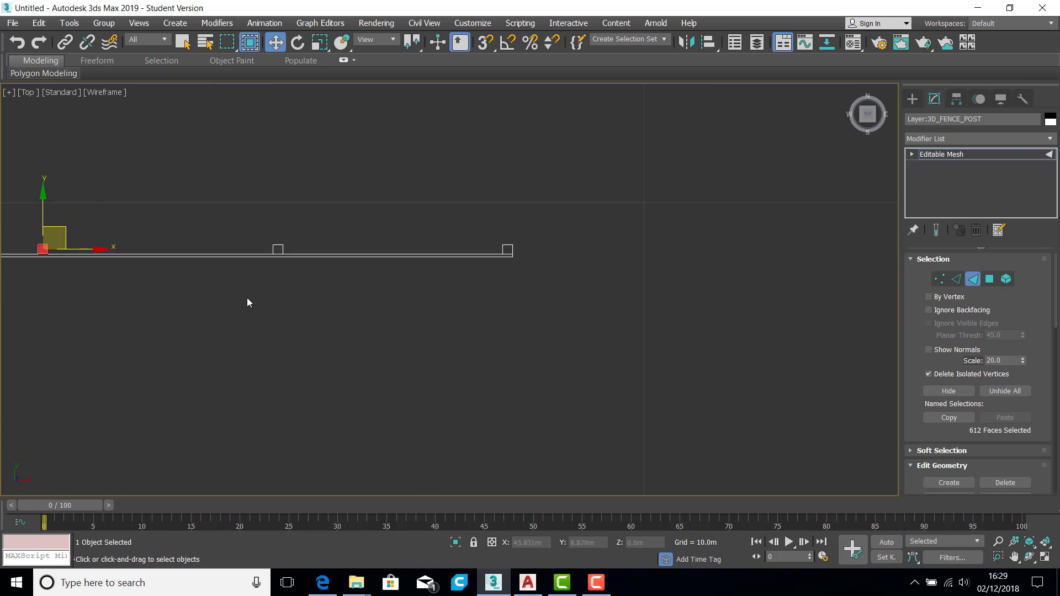
pyautogui.keyDown('ctrl'); pyautogui.moveTo(330, 230); pyautogui.dragTo(331, 230); pyautogui.keyUp('ctrl')
pyautogui.scroll(5, 521, 239)
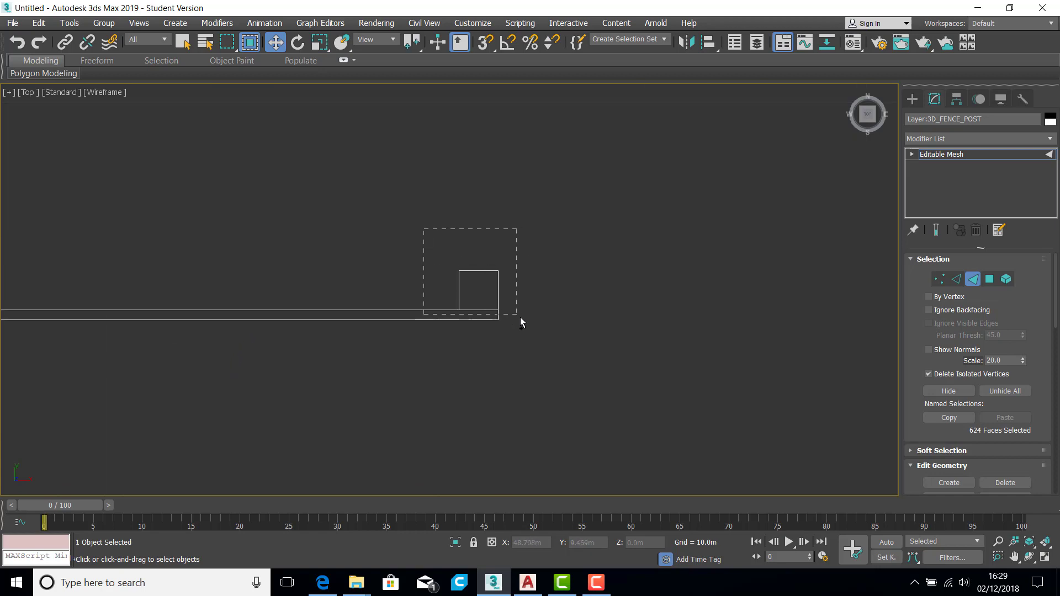
pyautogui.keyDown('ctrl'); pyautogui.moveTo(520, 320); pyautogui.dragTo(522, 313); pyautogui.keyUp('ctrl')
# Add the posts of the short south section east of the gate opening, including the southeast corner post, to the face selection.
pyautogui.moveTo(581, 320); pyautogui.dragTo(137, 257, button='middle')
pyautogui.keyDown('ctrl'); pyautogui.moveTo(241, 297); pyautogui.dragTo(258, 298); pyautogui.keyUp('ctrl')
pyautogui.keyDown('ctrl'); pyautogui.moveTo(363, 260); pyautogui.dragTo(400, 303); pyautogui.keyUp('ctrl')
pyautogui.scroll(5, 774, 270)
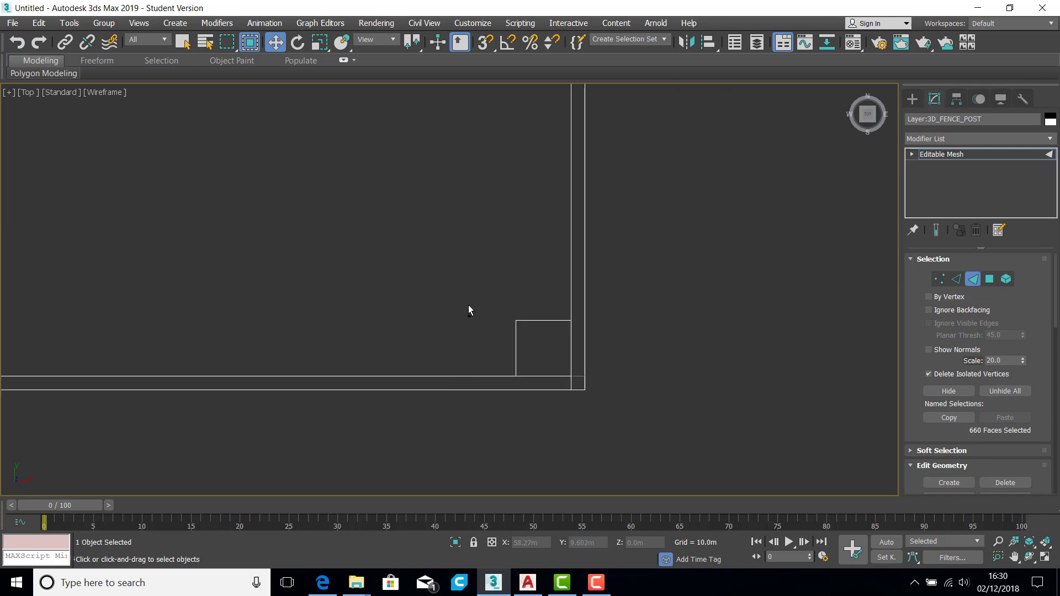
pyautogui.keyDown('ctrl'); pyautogui.moveTo(569, 380); pyautogui.dragTo(578, 384); pyautogui.keyUp('ctrl')
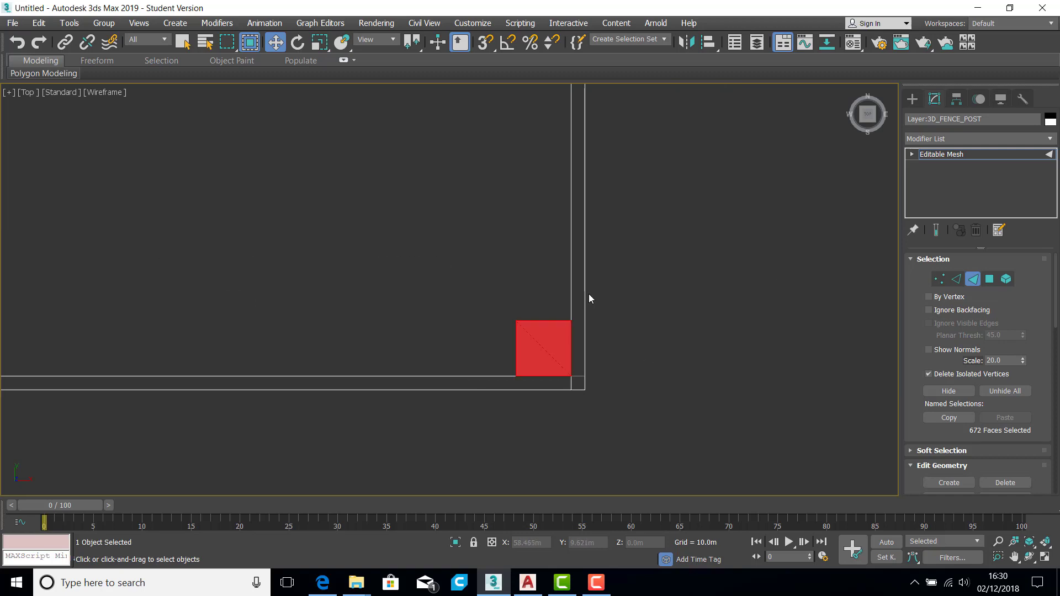
# Add the remaining posts up the east side to the northeast corner to the face selection.
pyautogui.scroll(-5, 588, 271)
pyautogui.scroll(-6, 588, 176)
pyautogui.moveTo(588, 164); pyautogui.dragTo(519, 297, button='middle')
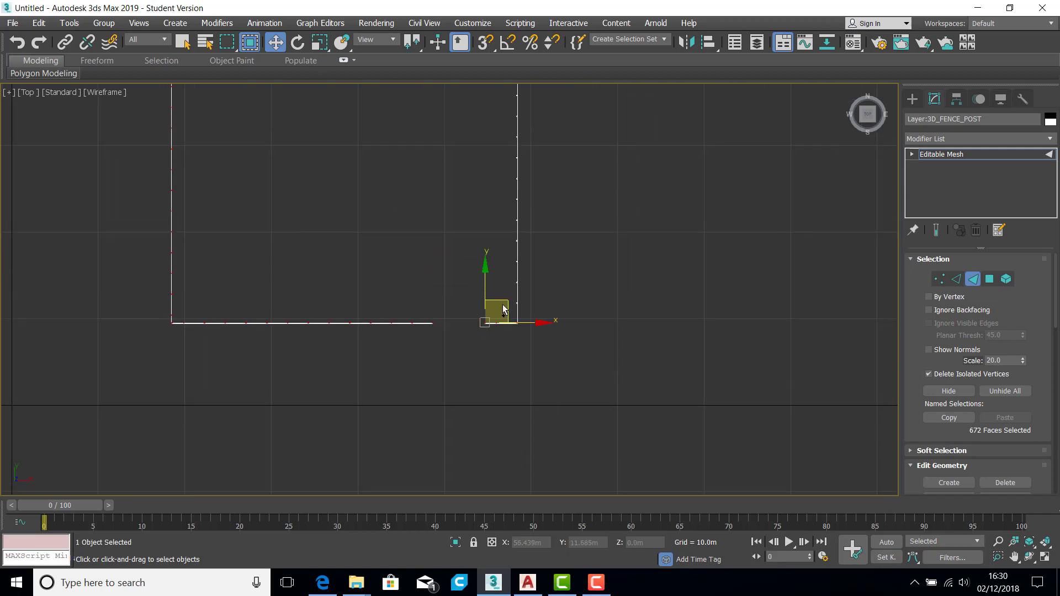
pyautogui.keyDown('ctrl'); pyautogui.moveTo(548, 309); pyautogui.dragTo(480, 108); pyautogui.keyUp('ctrl')
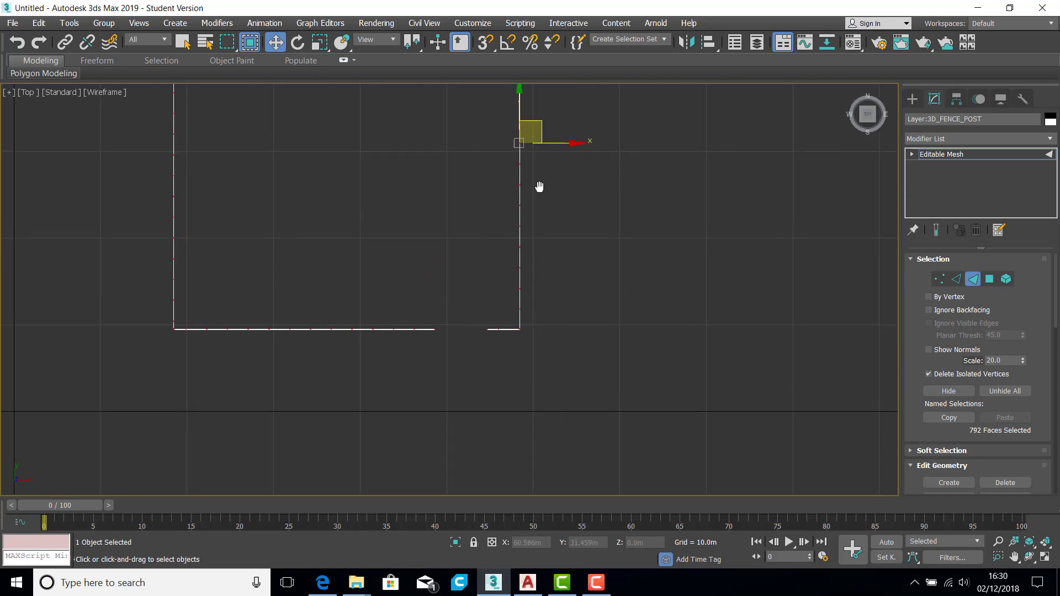
pyautogui.moveTo(540, 185); pyautogui.dragTo(544, 370, button='middle')
pyautogui.keyDown('ctrl'); pyautogui.moveTo(478, 117); pyautogui.dragTo(478, 118); pyautogui.keyUp('ctrl')
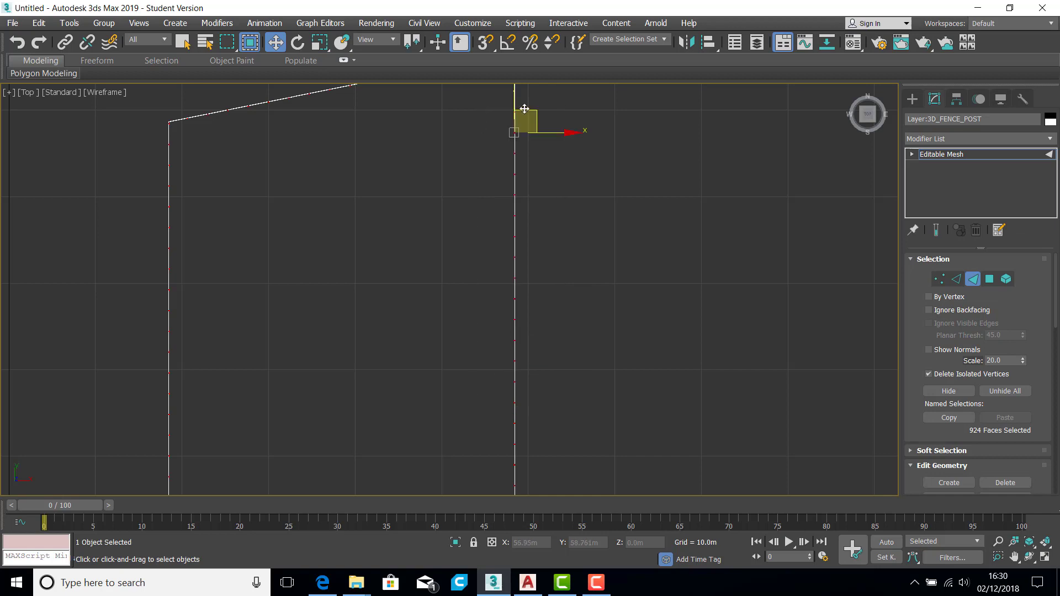
pyautogui.moveTo(480, 119); pyautogui.dragTo(489, 301, button='middle')
pyautogui.scroll(5, 509, 306)
pyautogui.keyDown('ctrl'); pyautogui.moveTo(540, 383); pyautogui.dragTo(421, 127); pyautogui.keyUp('ctrl')
# Rename the fence mesh Layer:3D_FENCE_PLANKS.
pyautogui.scroll(-6, 420, 122)
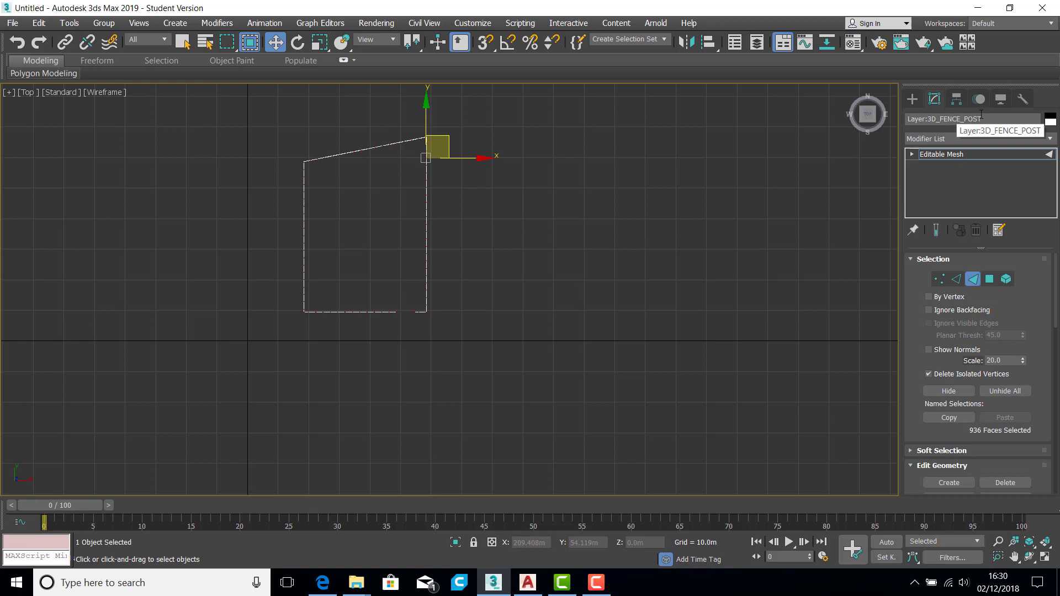
pyautogui.click(967, 119)
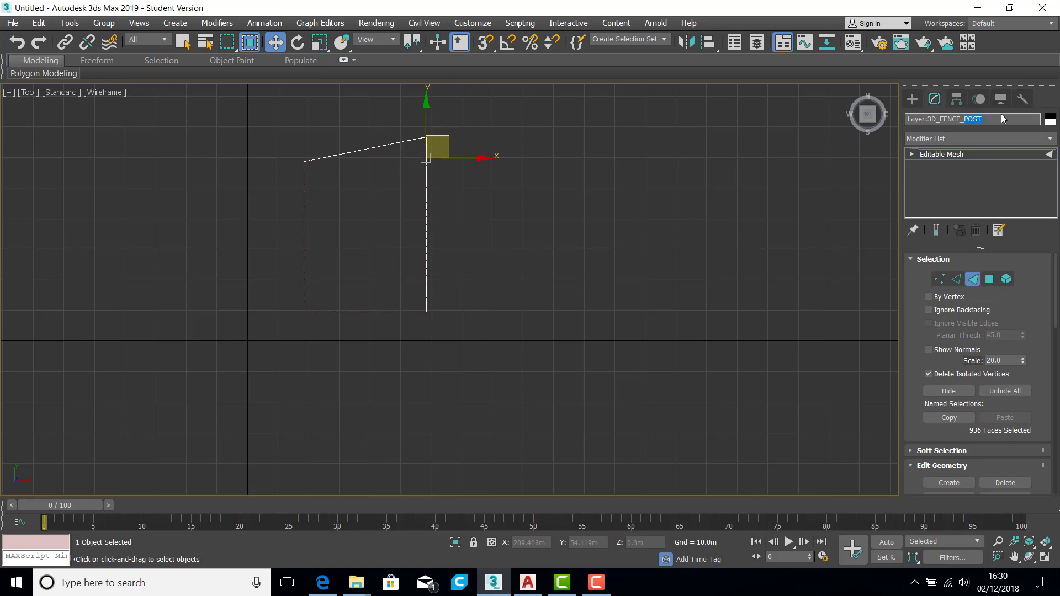
pyautogui.write('PLANK')
# Detach the selected post faces as a separate object named Layer:3D_FENCE_POSTS.
pyautogui.moveTo(965, 119); pyautogui.dragTo(886, 125)
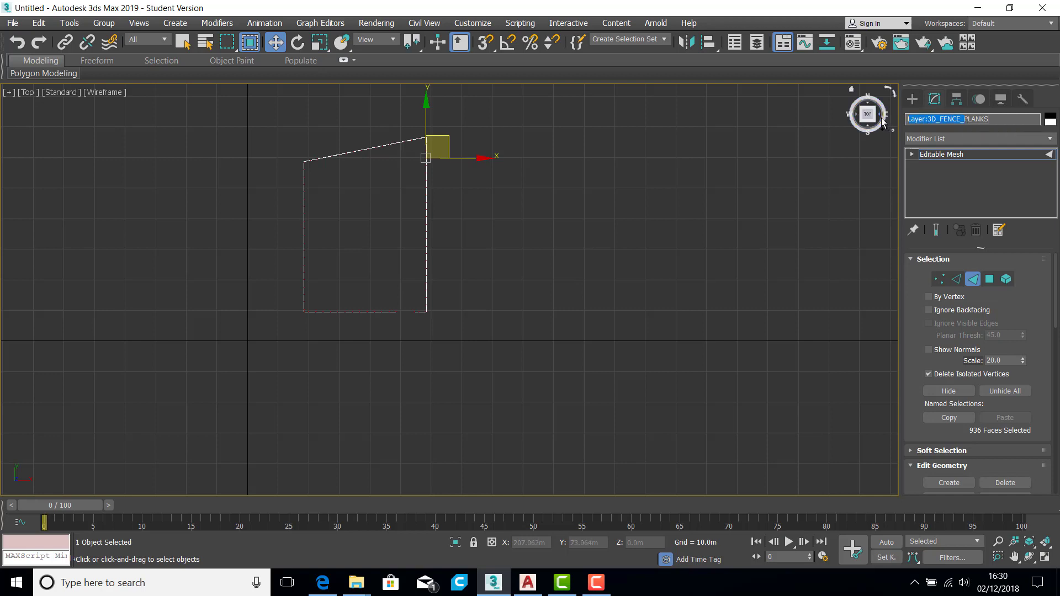
pyautogui.scroll(-5, 1049, 387)
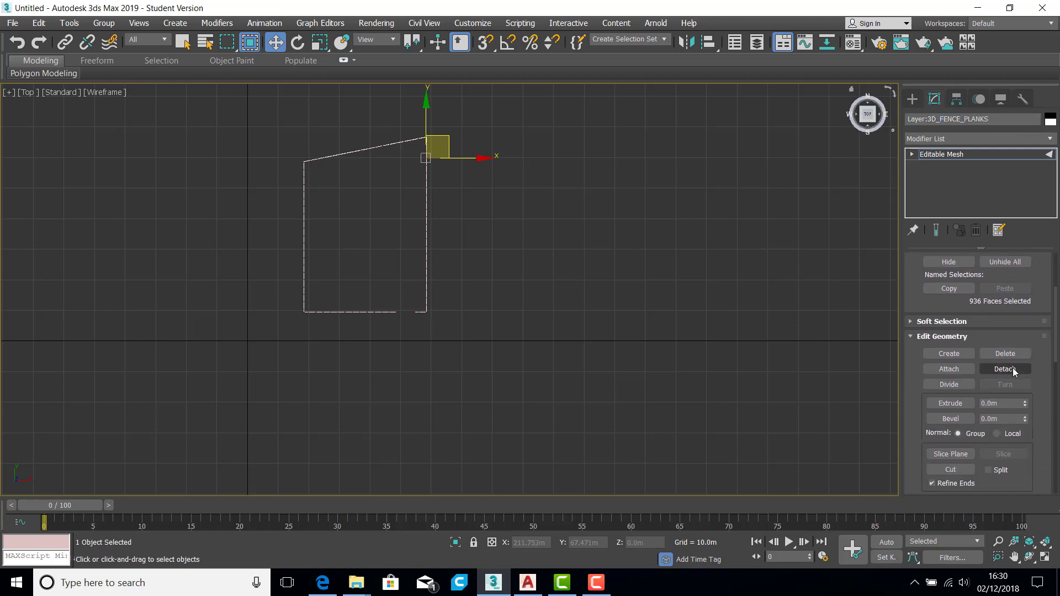
pyautogui.click(1013, 370)
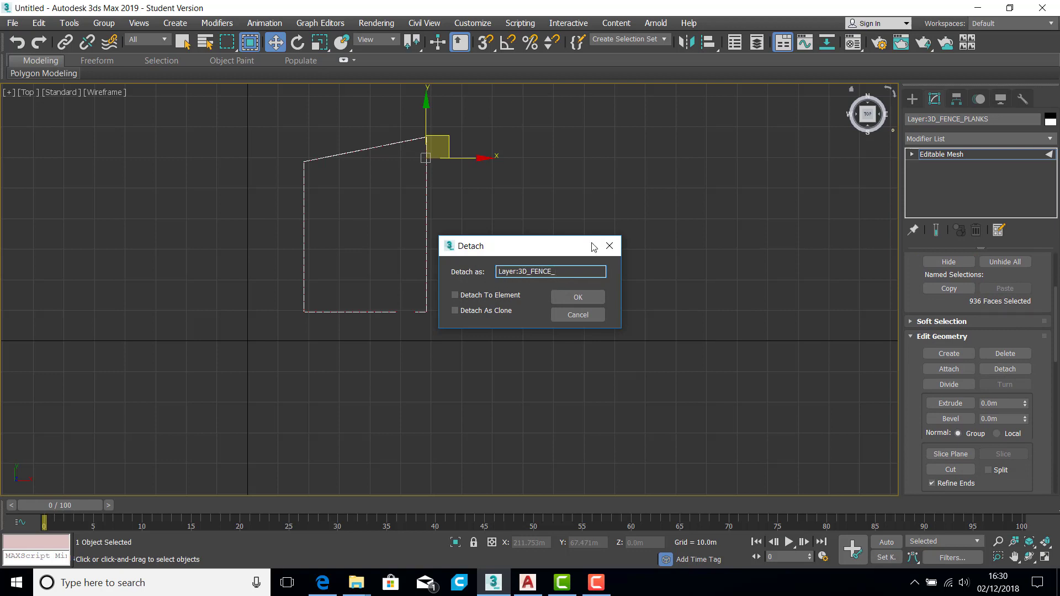
pyautogui.write('TS')
pyautogui.click(577, 298)
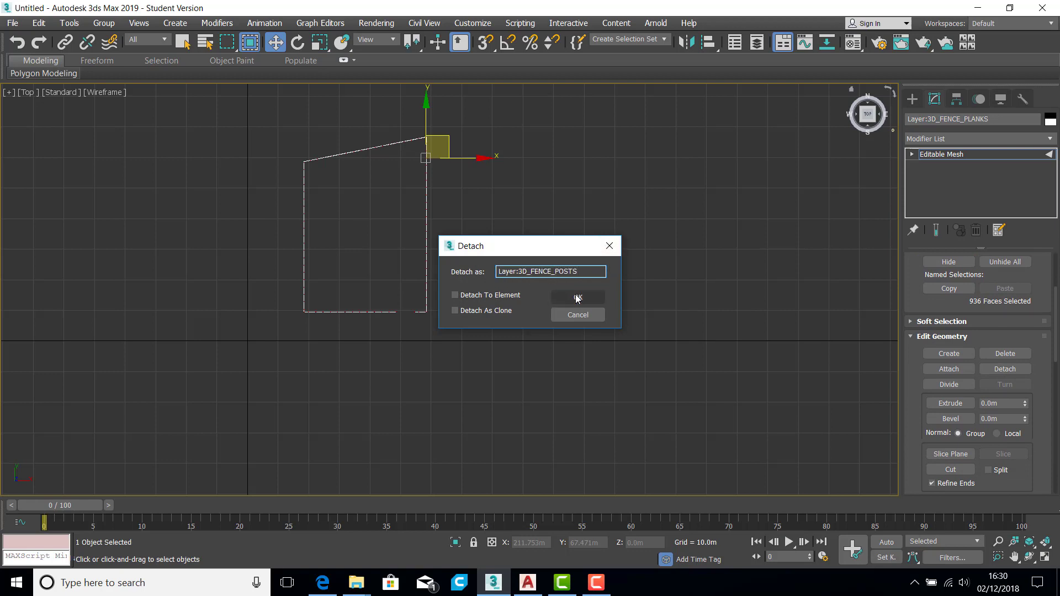
# Leave face-level editing, deselect the fence, and show all four viewports.
pyautogui.click(985, 156)
pyautogui.click(561, 268)
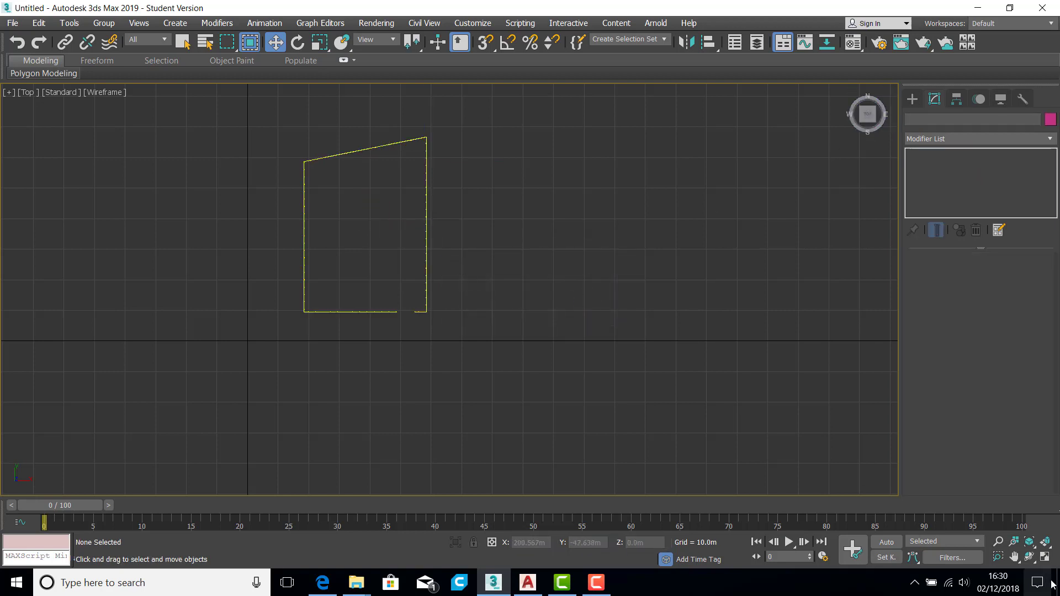
pyautogui.click(1046, 558)
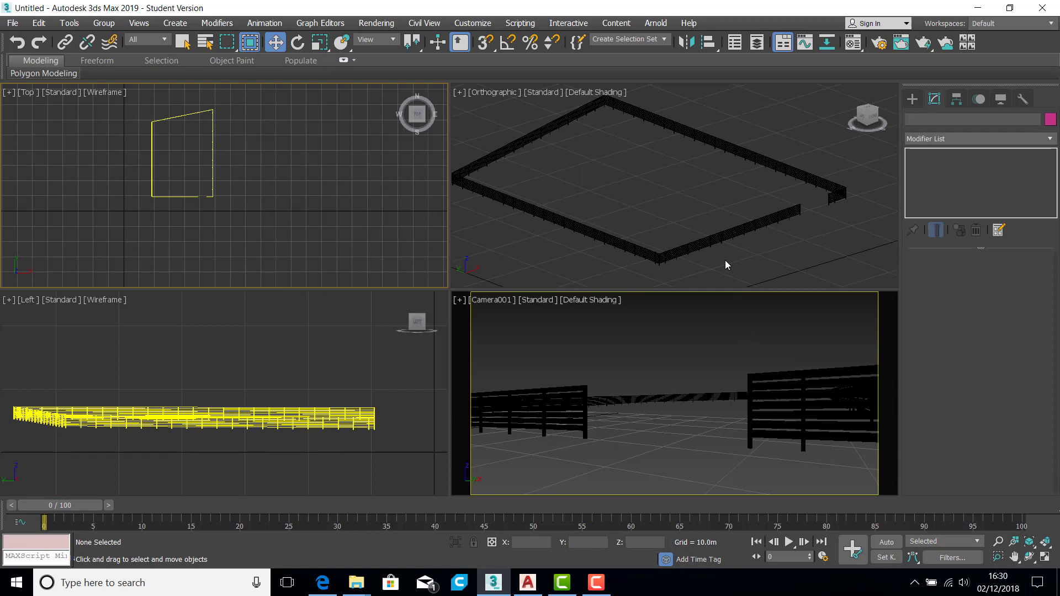
# Copy the GRASS material to an empty sample slot and set its base colour to olive-yellow with red 0.412, green 0.384 and blue 0.09.
pyautogui.click(853, 45)
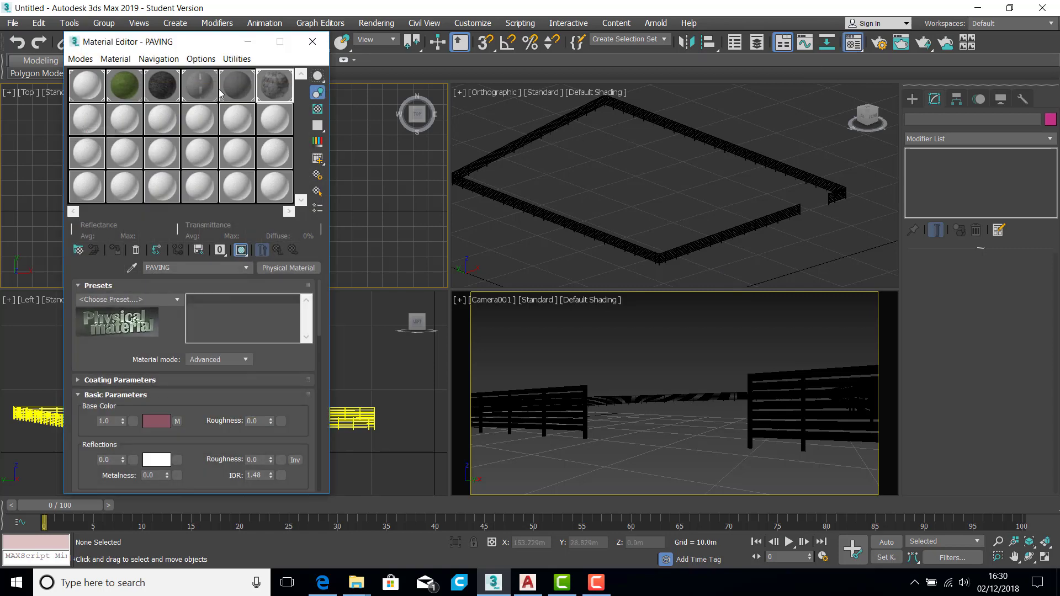
pyautogui.moveTo(88, 118); pyautogui.dragTo(88, 120)
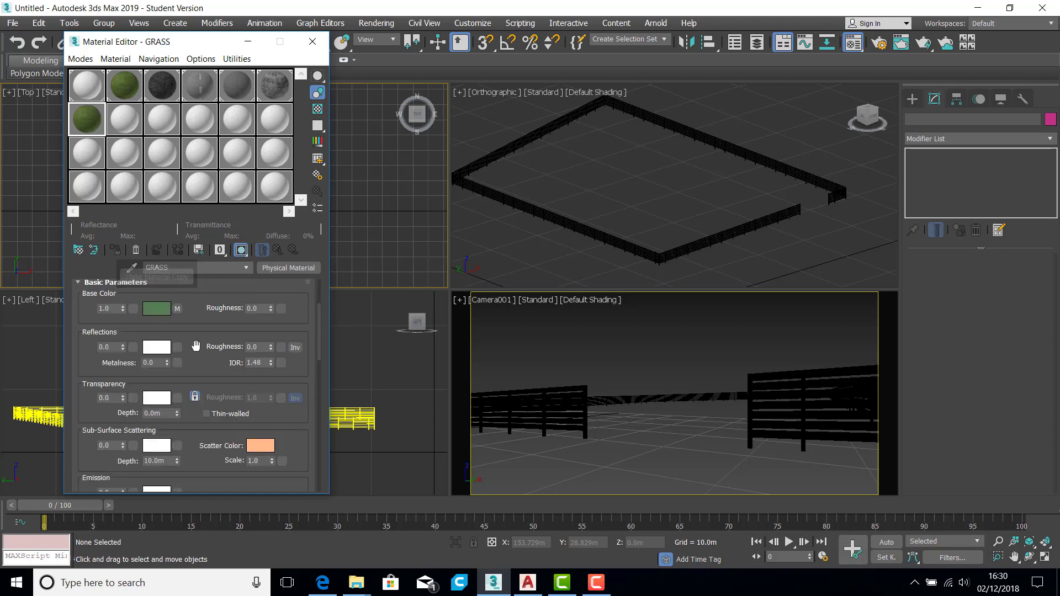
pyautogui.click(157, 308)
pyautogui.moveTo(269, 174); pyautogui.dragTo(248, 148)
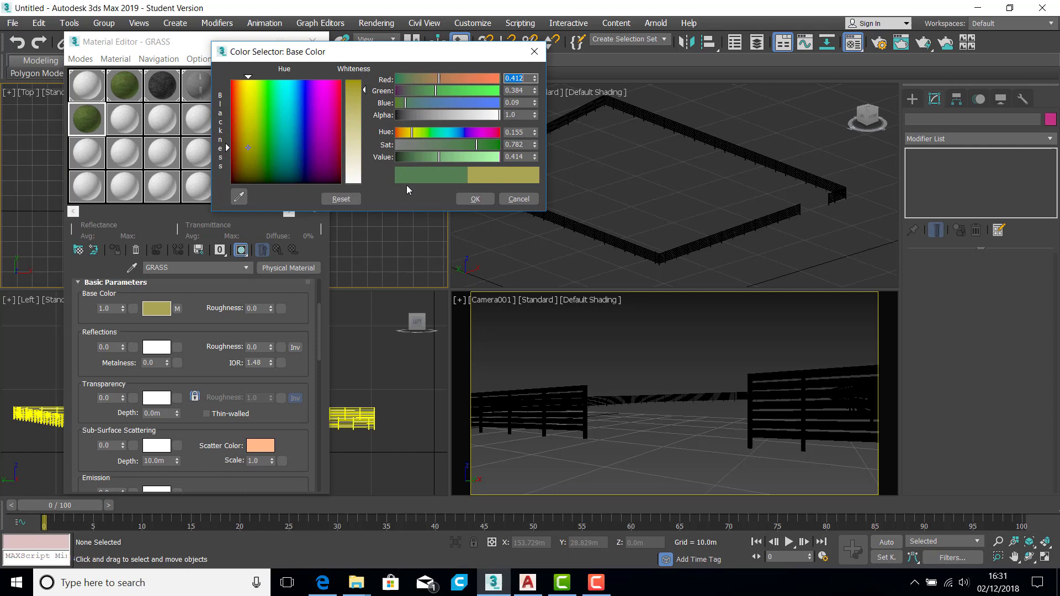
pyautogui.click(470, 198)
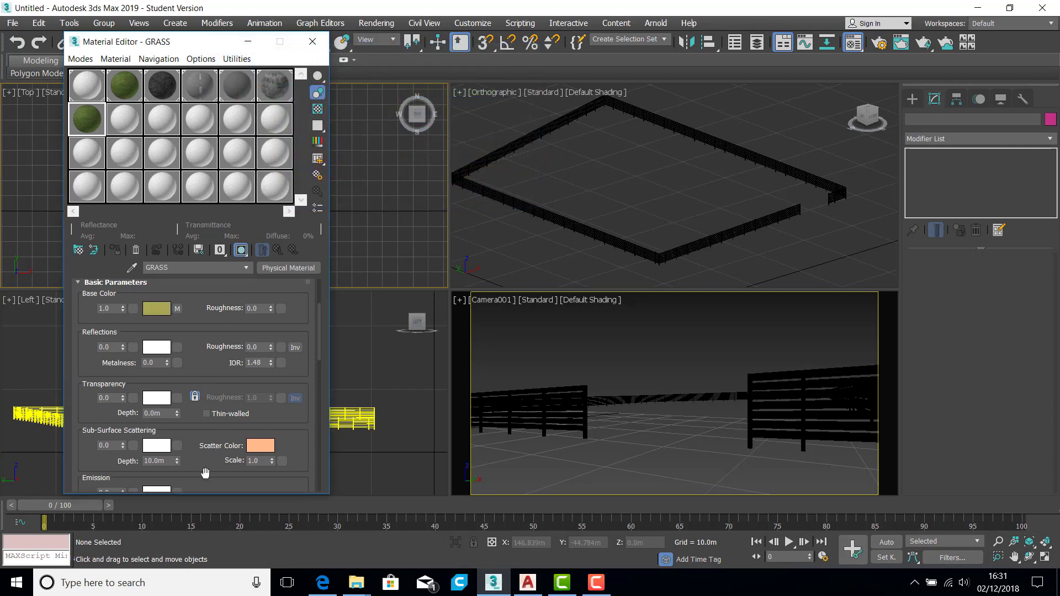
# Replace the copied material's base colour bitmap with Cerejeria-3-Wood-Texture-HiRes.jpg and preview the wood sample enlarged.
pyautogui.scroll(-10, 207, 473)
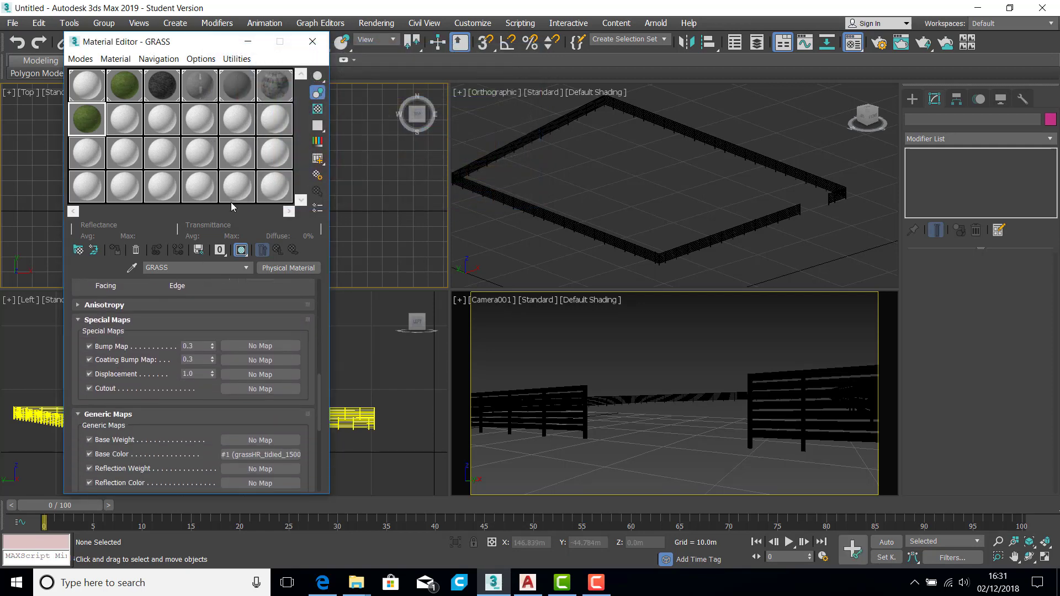
pyautogui.click(255, 454)
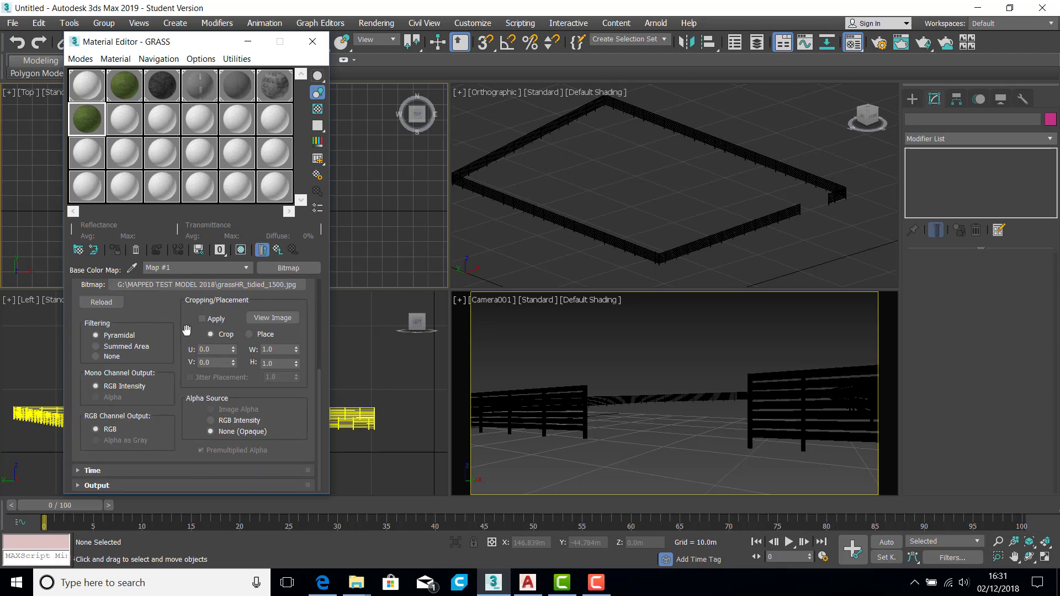
pyautogui.scroll(3, 171, 369)
pyautogui.click(171, 366)
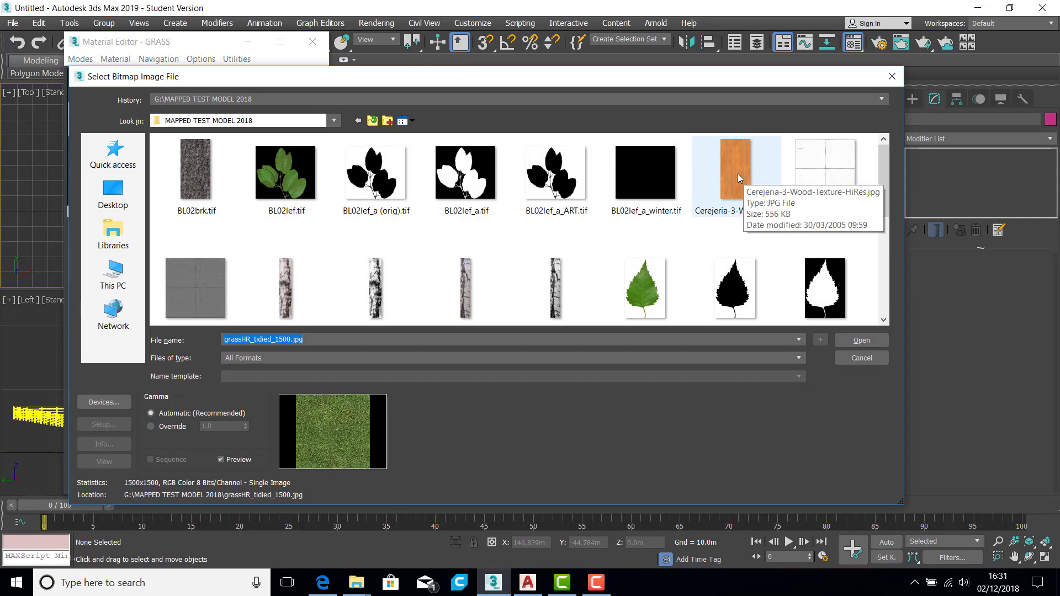
pyautogui.click(738, 174)
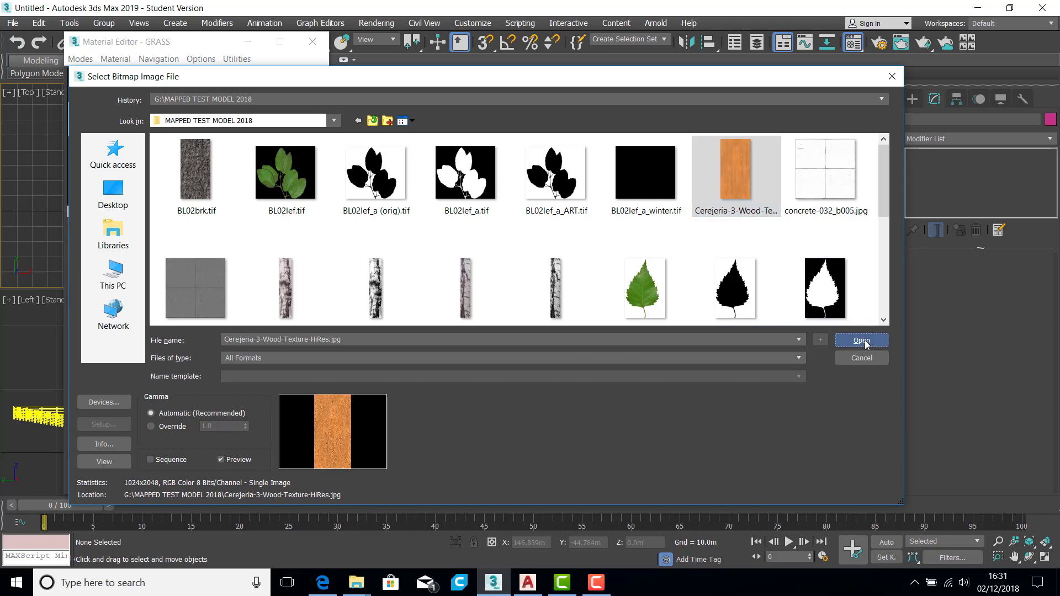
pyautogui.click(863, 342)
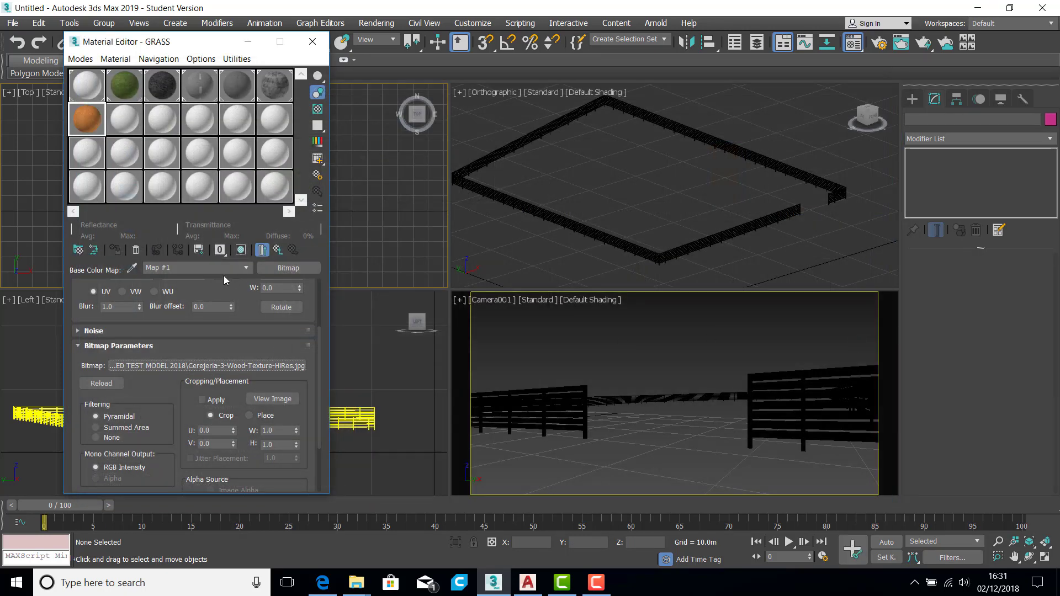
pyautogui.doubleClick(102, 117)
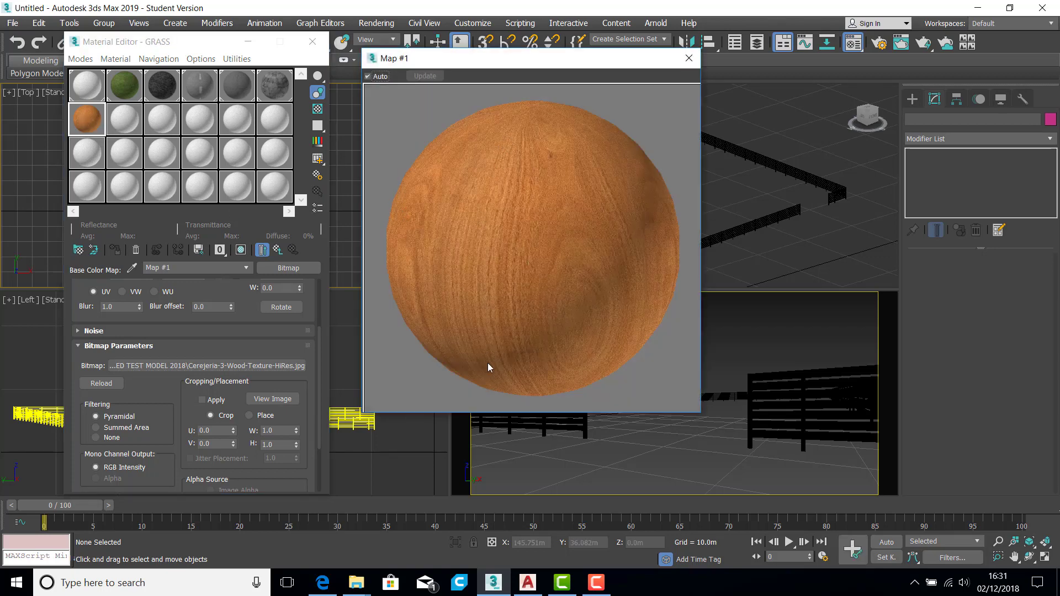
pyautogui.click(689, 58)
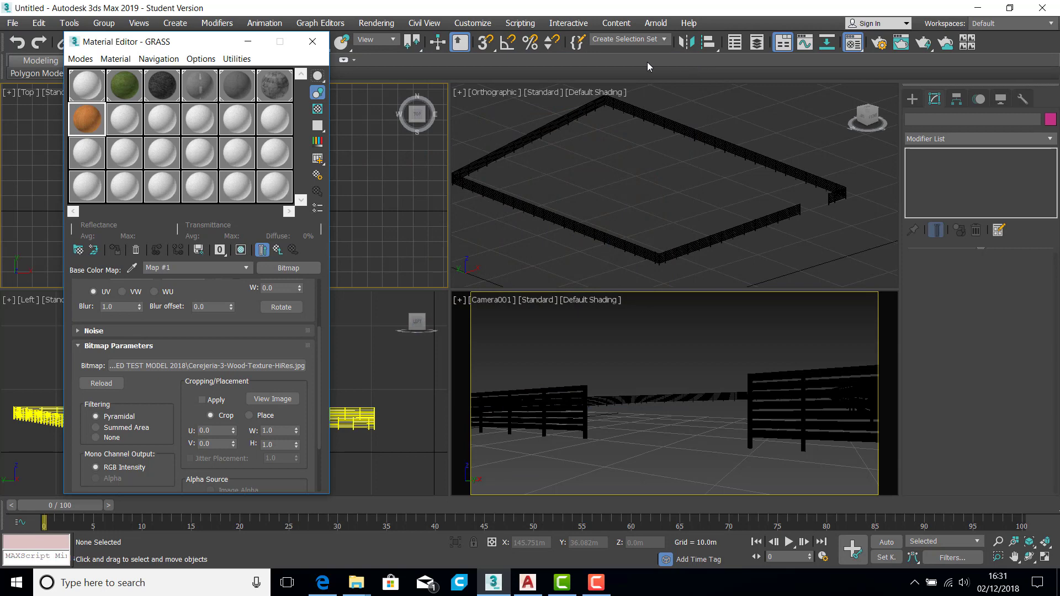
# Rename the copied material FENCE POSTS and assign it to the Layer:3D_FENCE_POSTS object.
pyautogui.click(279, 249)
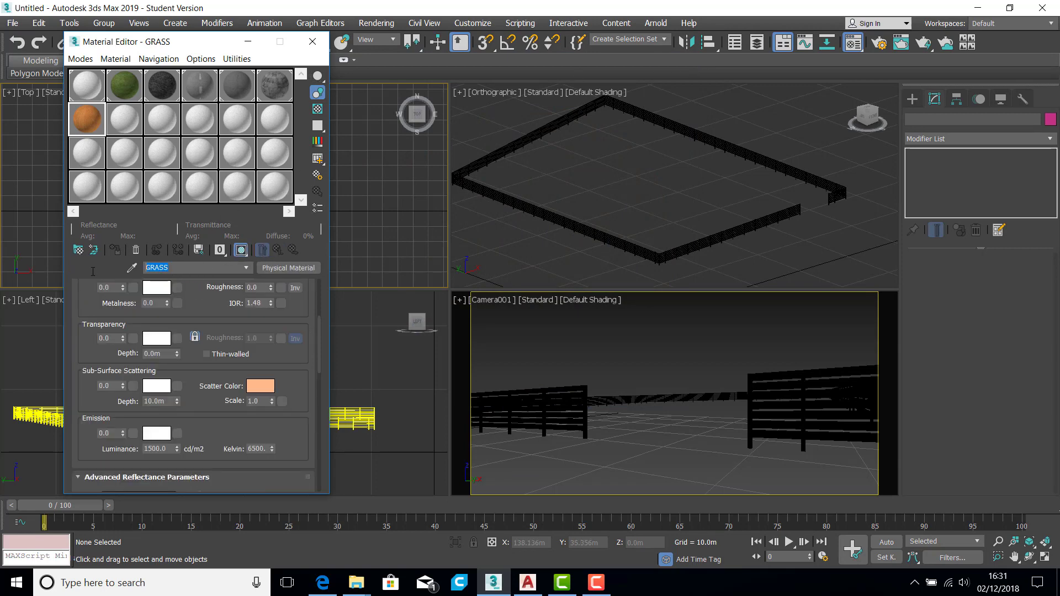
pyautogui.write('FENCE POSTS')
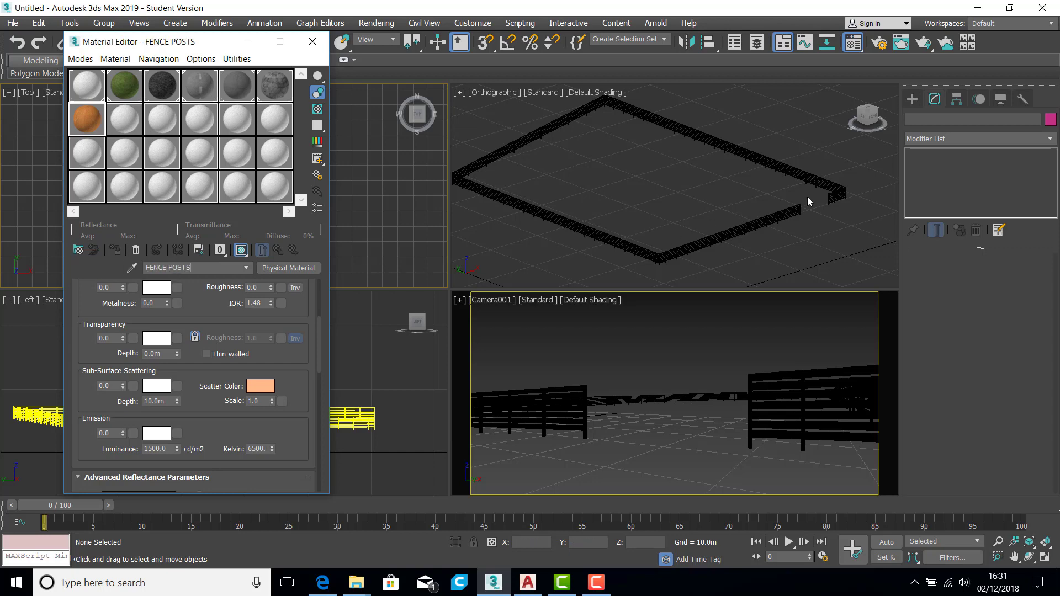
pyautogui.scroll(3, 808, 201)
pyautogui.scroll(5, 779, 227)
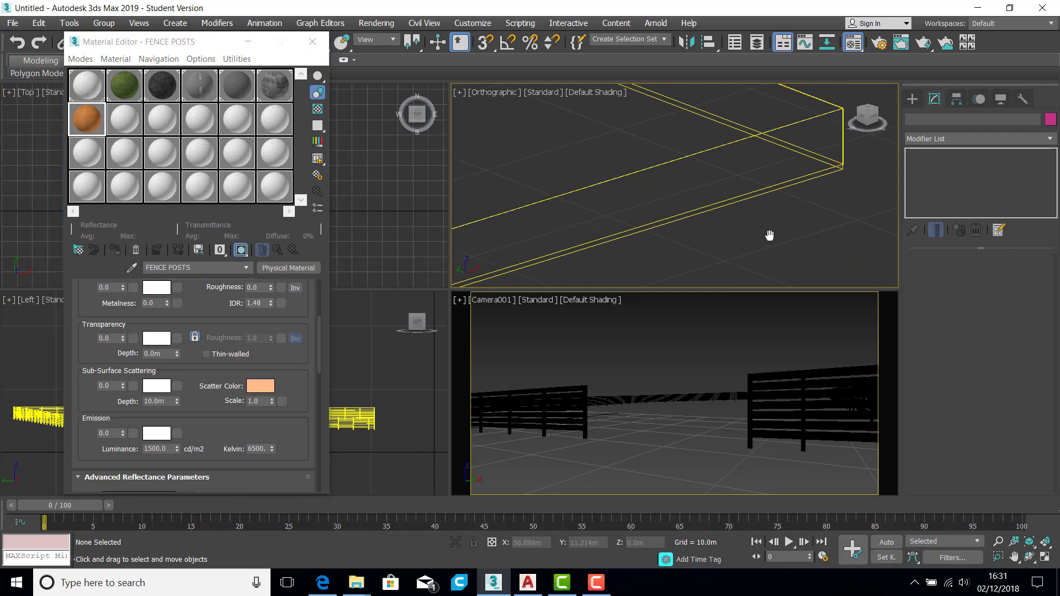
pyautogui.scroll(-6, 645, 242)
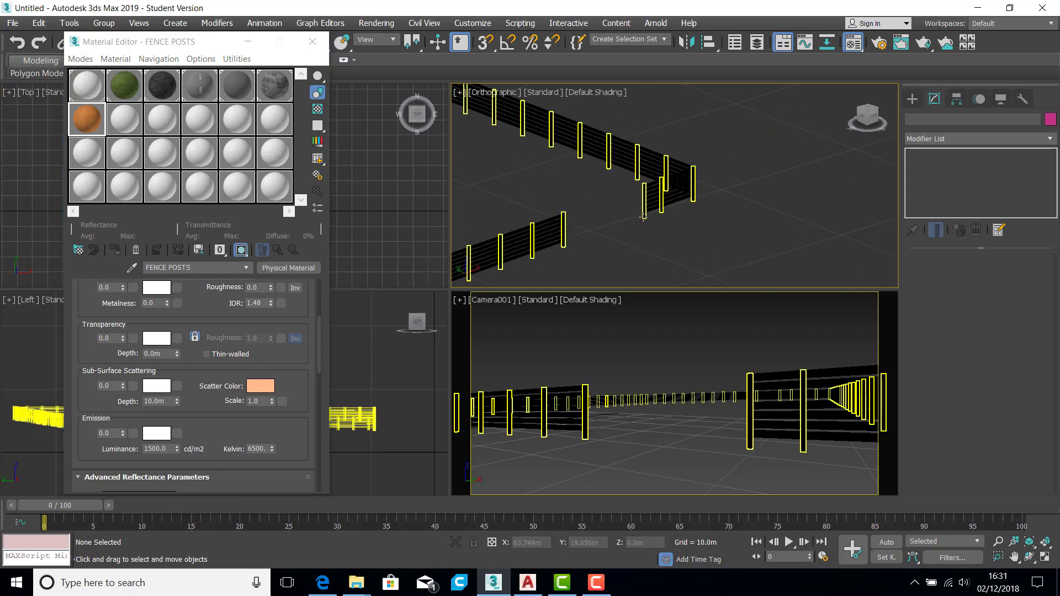
pyautogui.click(644, 217)
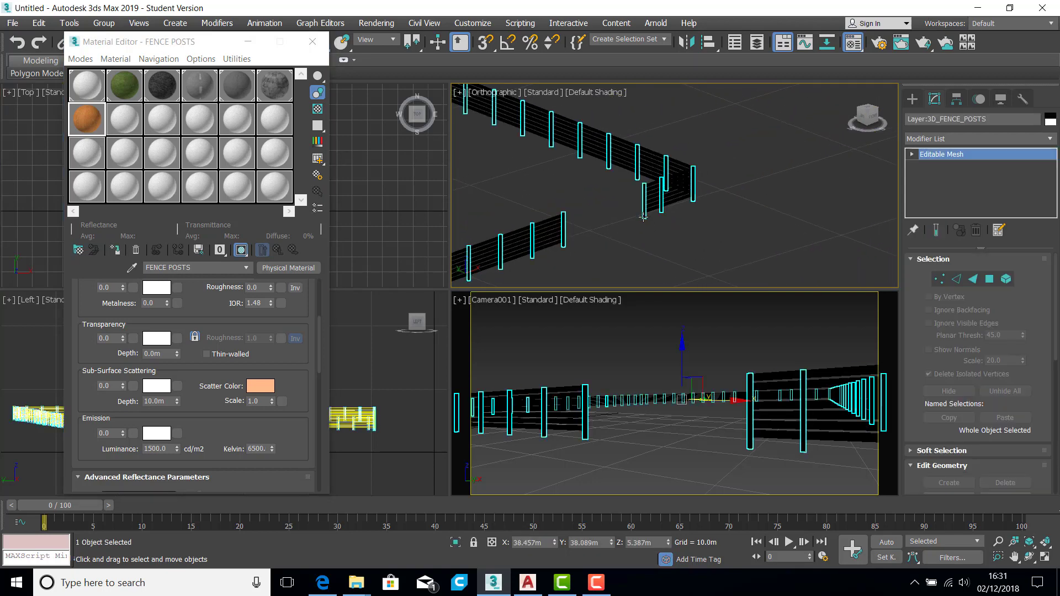
pyautogui.click(115, 252)
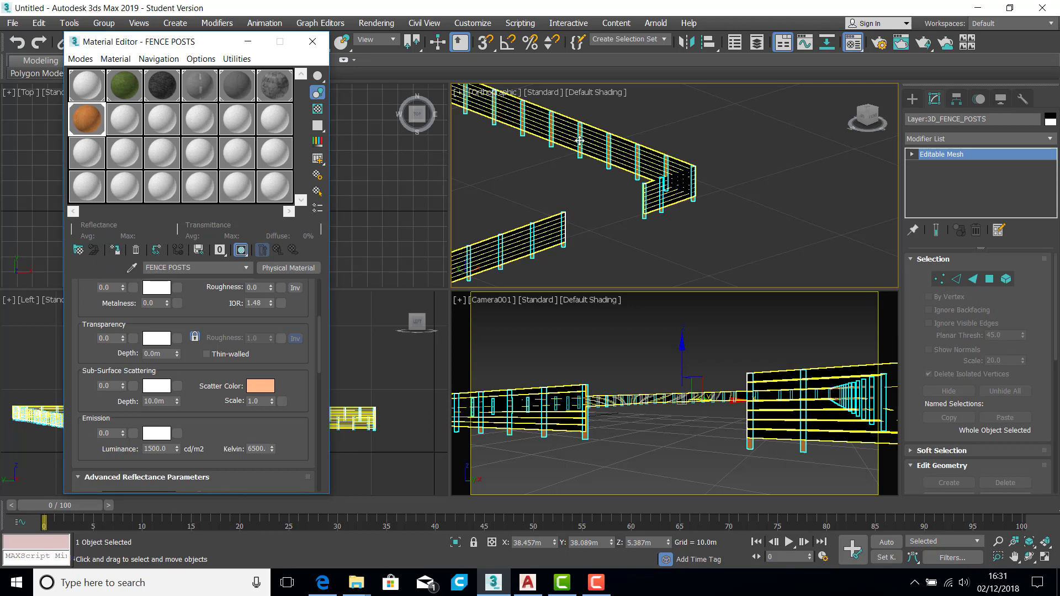
# Add a UVW Map modifier to the fence posts and set its mapping to Box.
pyautogui.scroll(10, 655, 187)
pyautogui.click(655, 188)
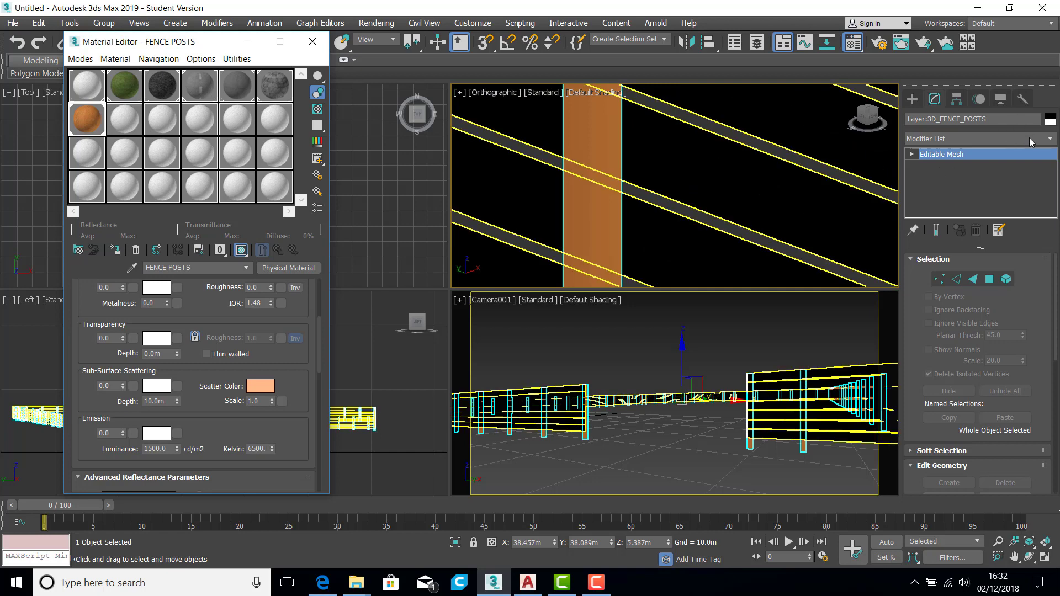
pyautogui.click(1053, 144)
pyautogui.scroll(-15, 951, 476)
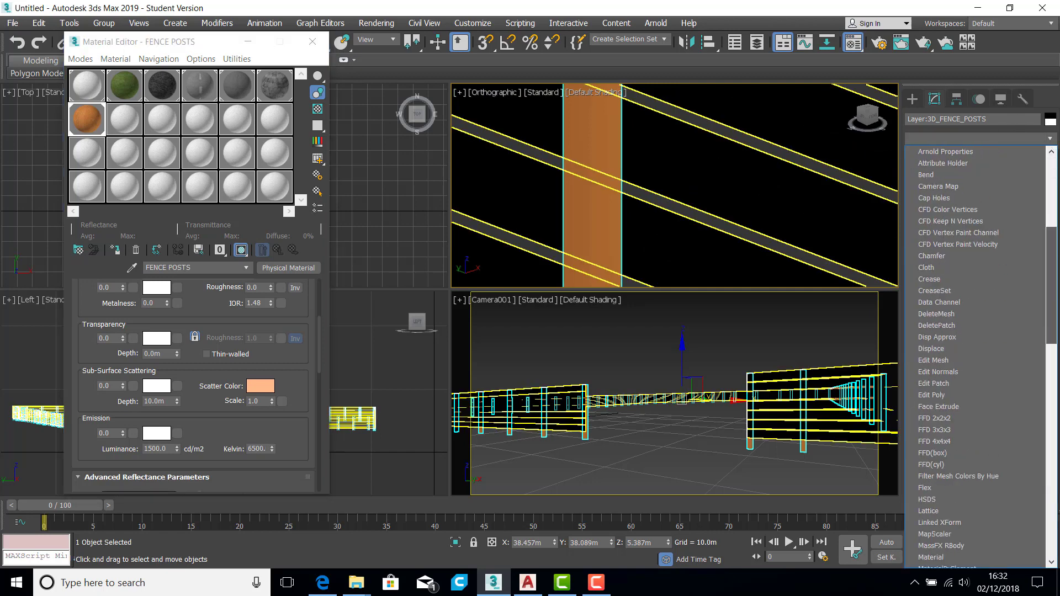
pyautogui.click(933, 452)
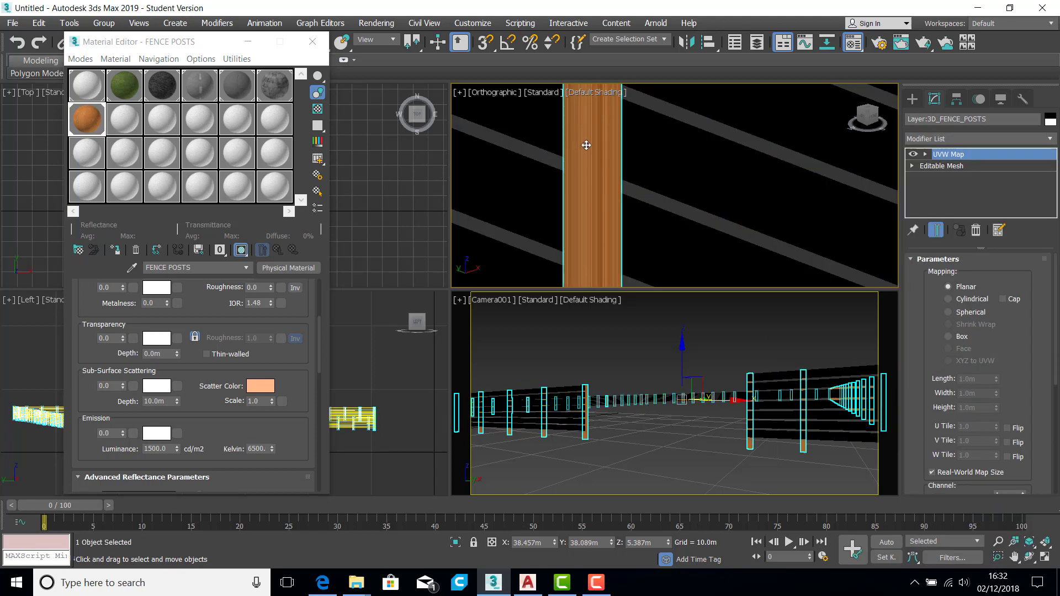
pyautogui.scroll(-5, 616, 213)
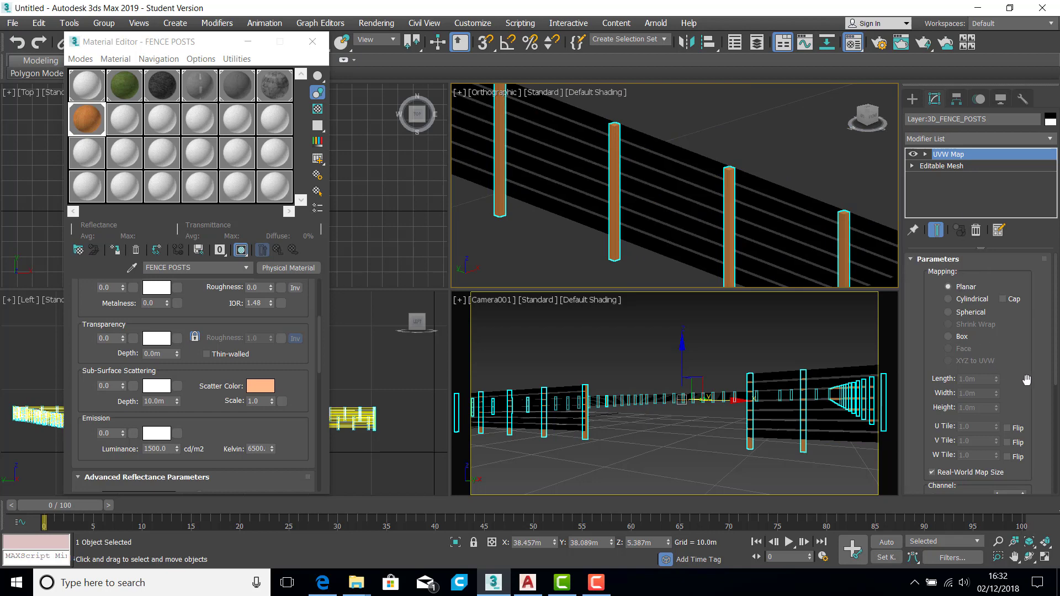
pyautogui.moveTo(1027, 380); pyautogui.dragTo(1027, 351)
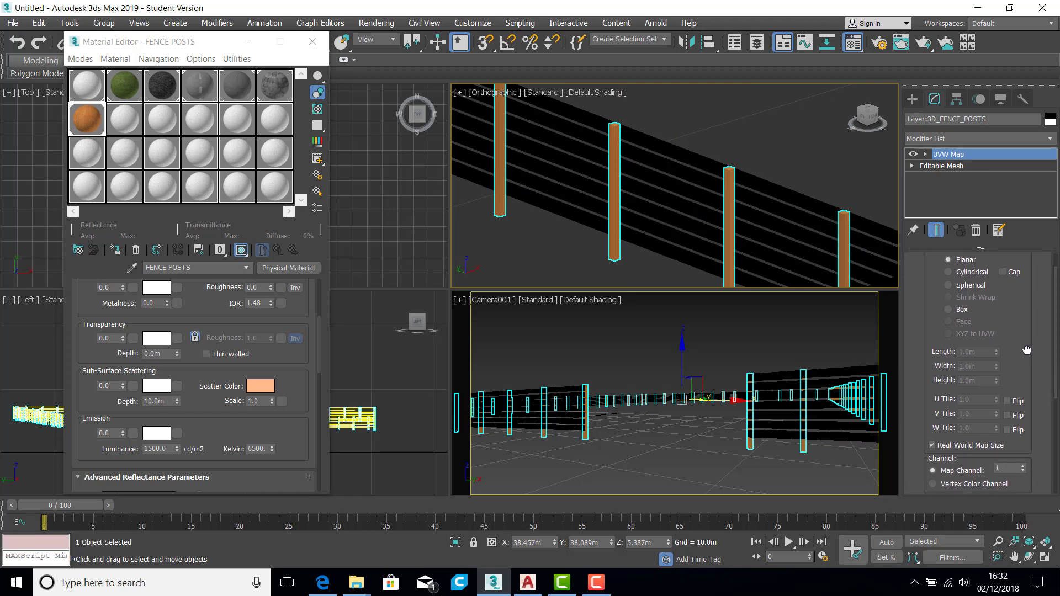
pyautogui.click(948, 310)
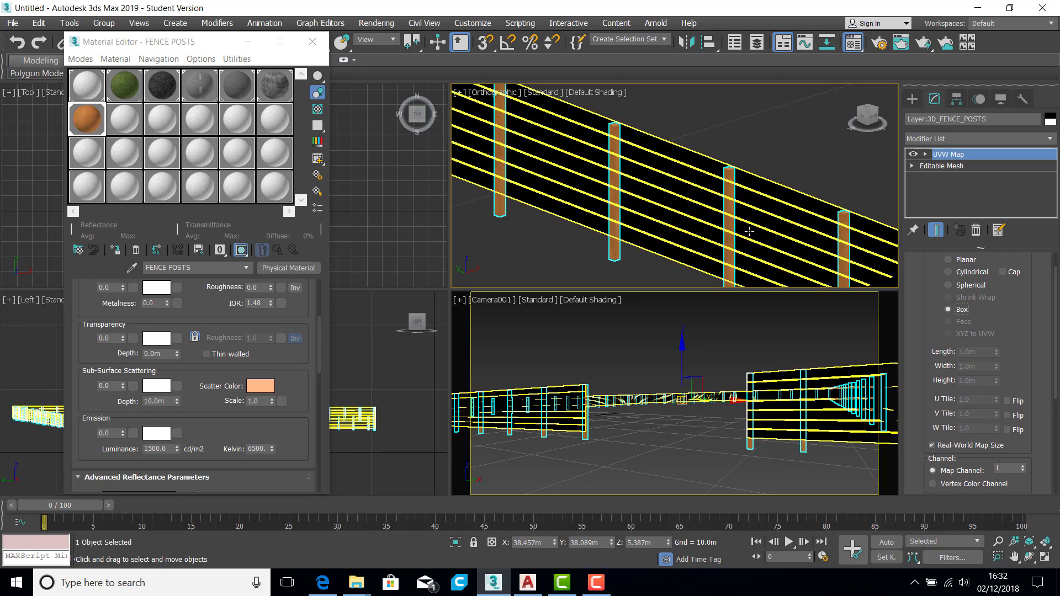
pyautogui.scroll(5, 589, 177)
pyautogui.scroll(3, 589, 177)
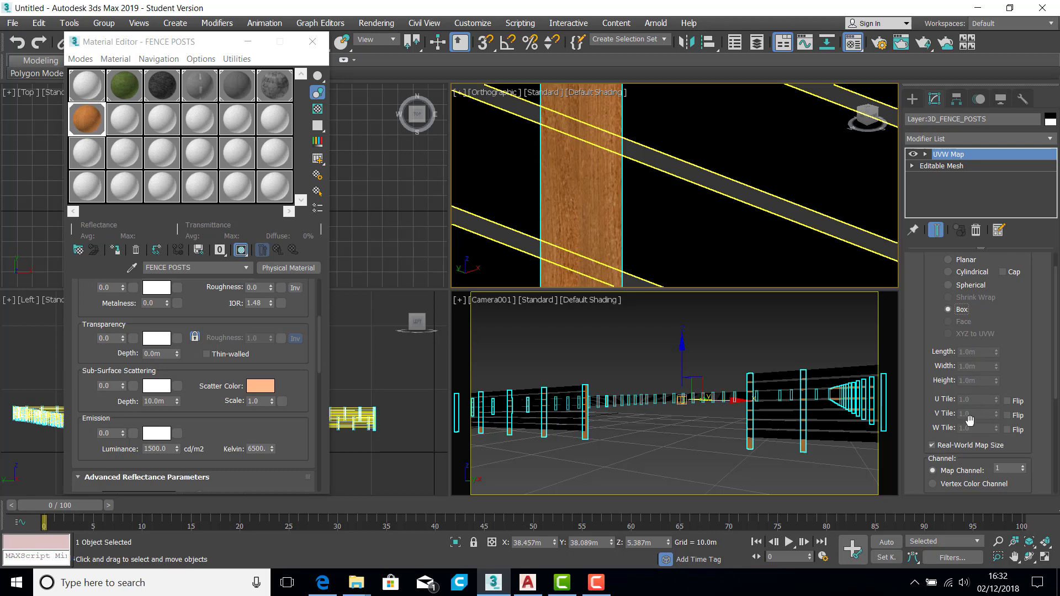
# Disable Real-World Map Size for the posts' mapping and set its length to 1 m, width to 1 m and height to 2 m.
pyautogui.click(932, 445)
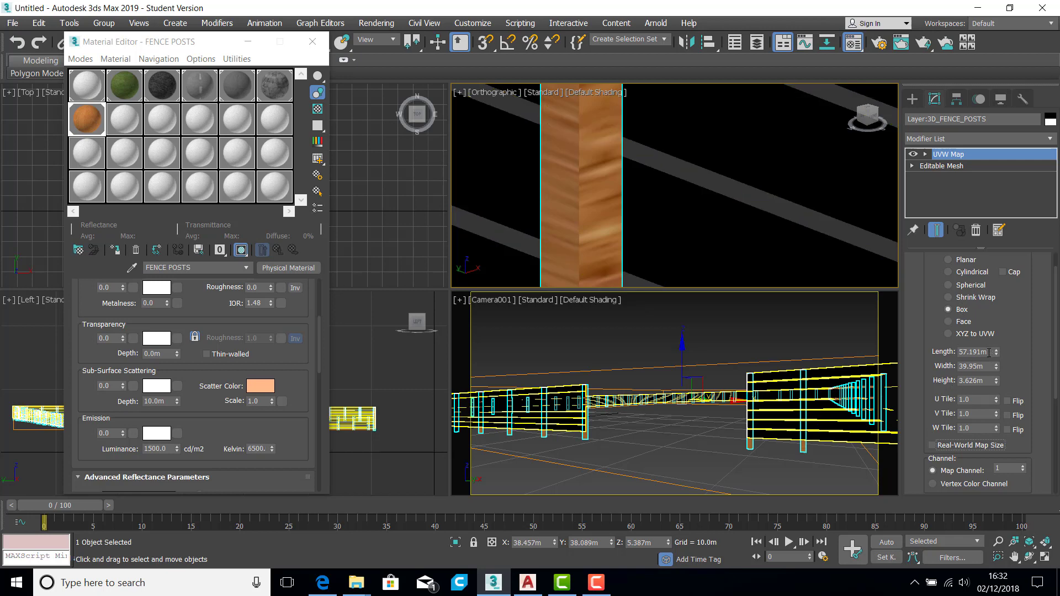
pyautogui.moveTo(991, 352); pyautogui.dragTo(937, 356)
pyautogui.write('1')
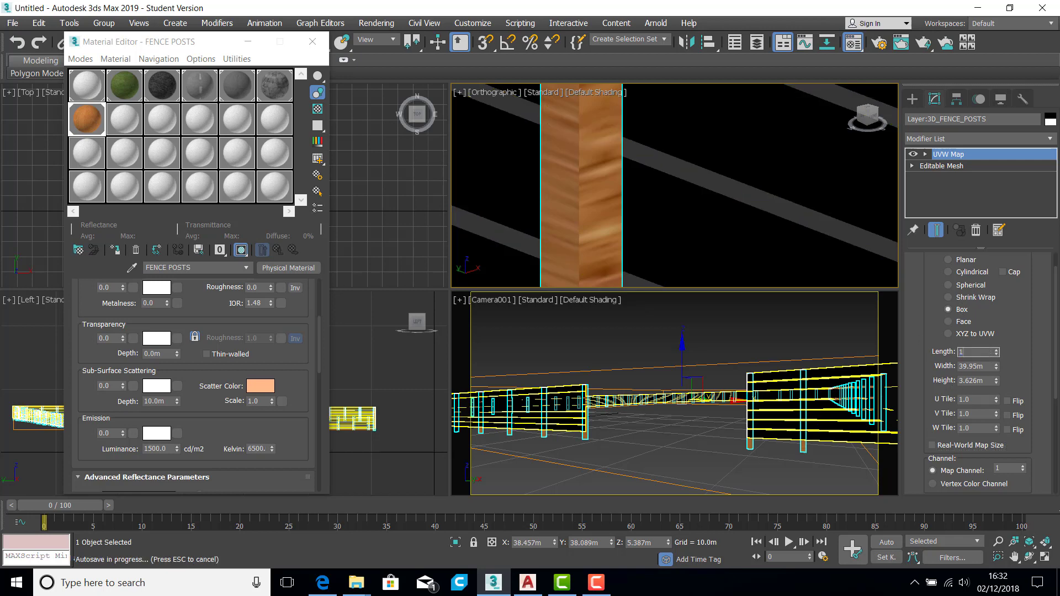
pyautogui.press('Tab')
pyautogui.write('1')
pyautogui.press('Tab')
pyautogui.write('2')
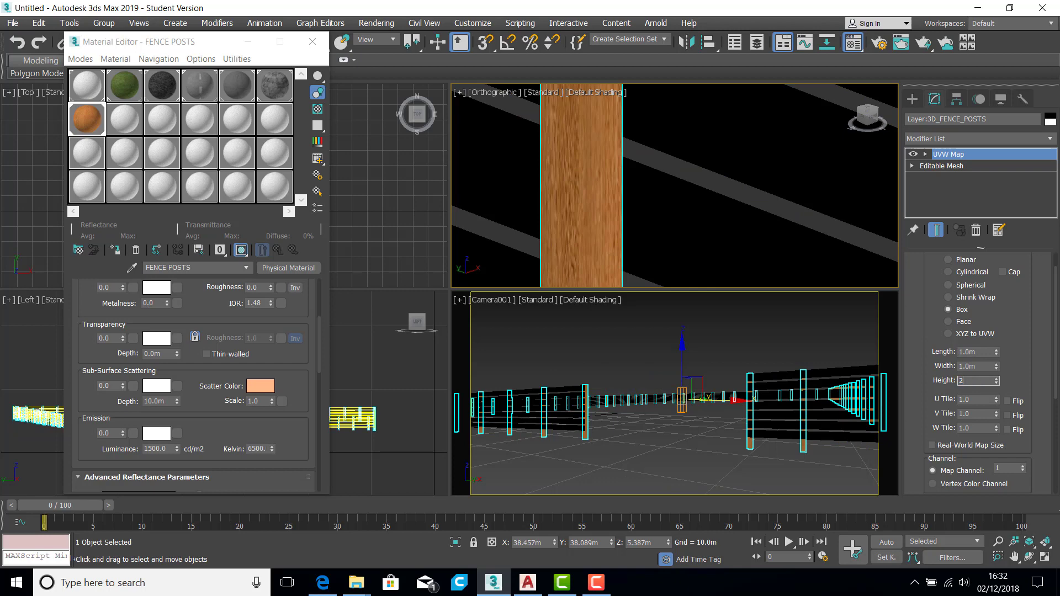
pyautogui.press('Return')
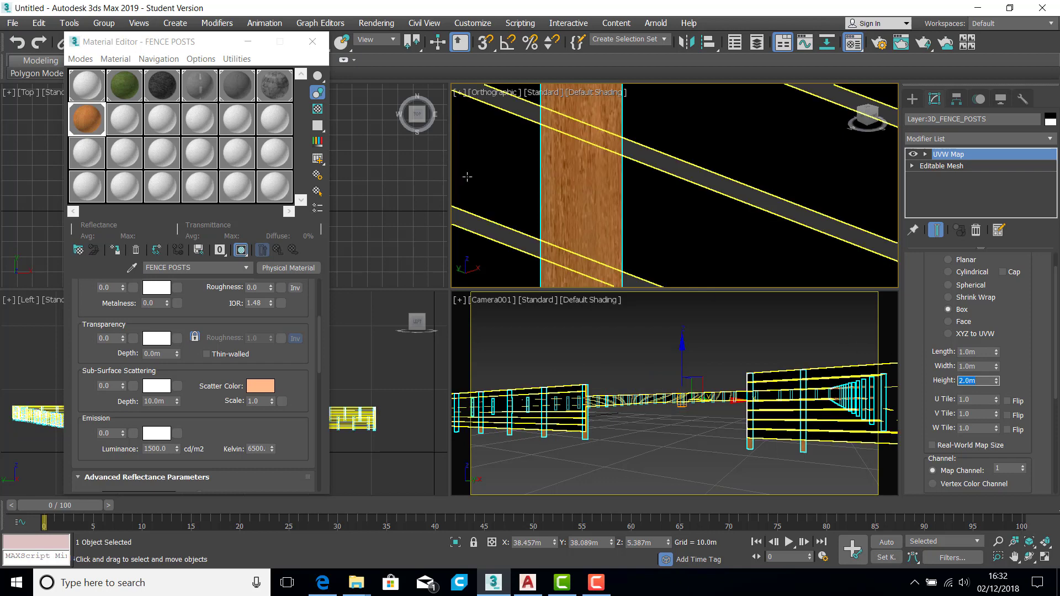
pyautogui.scroll(-14, 551, 145)
pyautogui.moveTo(611, 156); pyautogui.dragTo(711, 154, button='middle')
pyautogui.press('z')
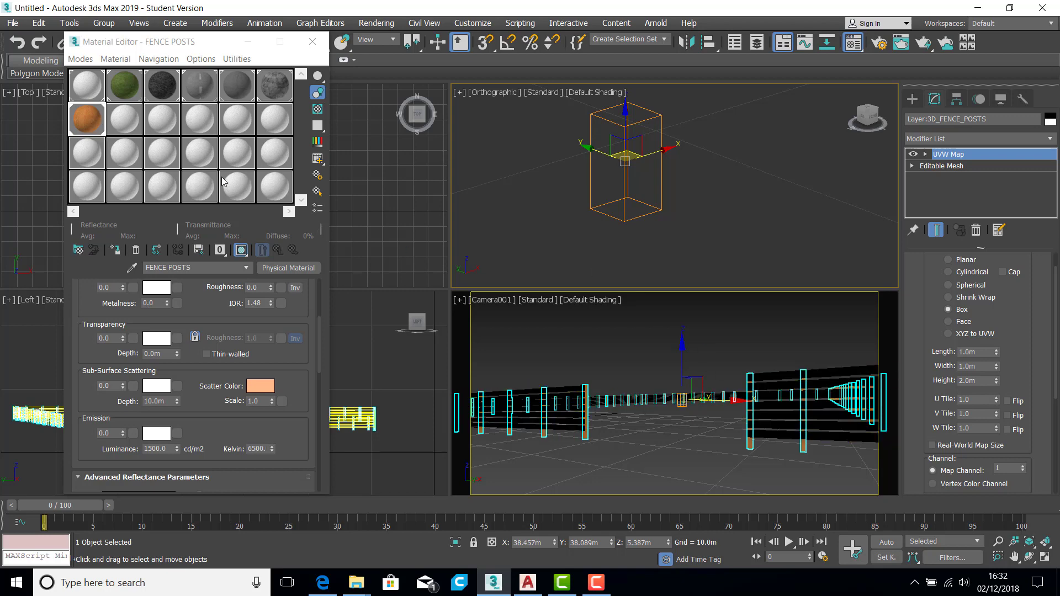
# Copy the FENCE POSTS material to the next empty sample slot and name the copy FENCE PLANKS.
pyautogui.click(126, 130)
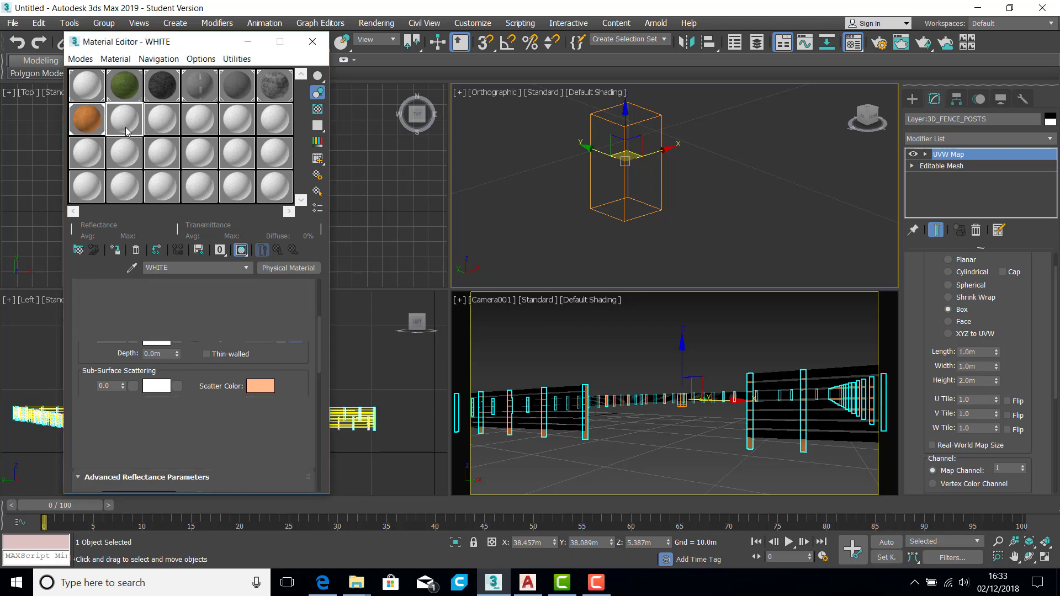
pyautogui.click(202, 271)
pyautogui.press('BackSpace')
pyautogui.press('BackSpace')
pyautogui.press('BackSpace')
pyautogui.press('BackSpace')
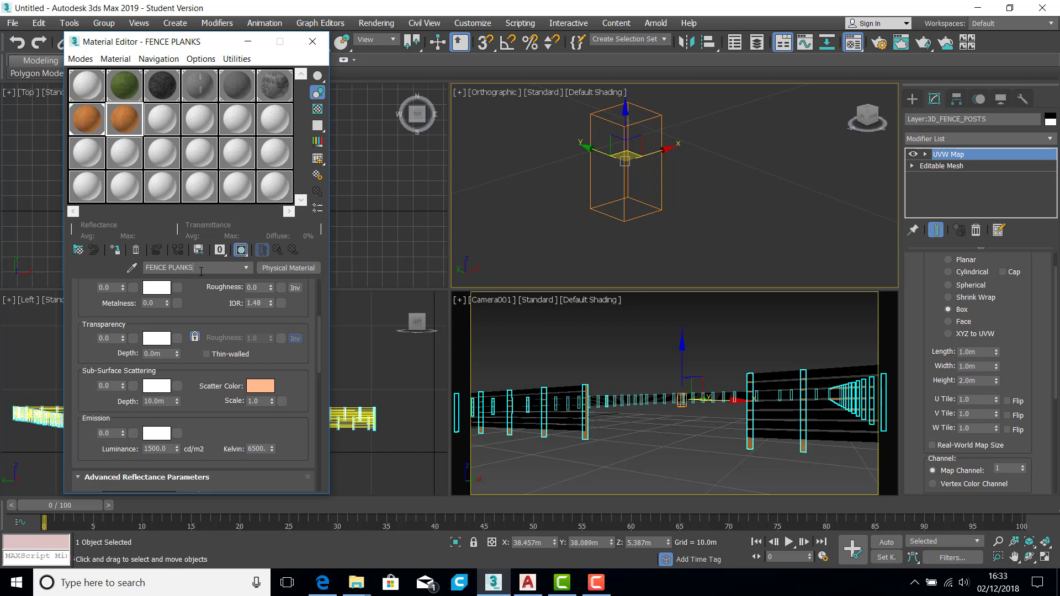
# Rotate the FENCE PLANKS base colour bitmap to a W angle of 90, checking the grain in an enlarged preview.
pyautogui.doubleClick(125, 118)
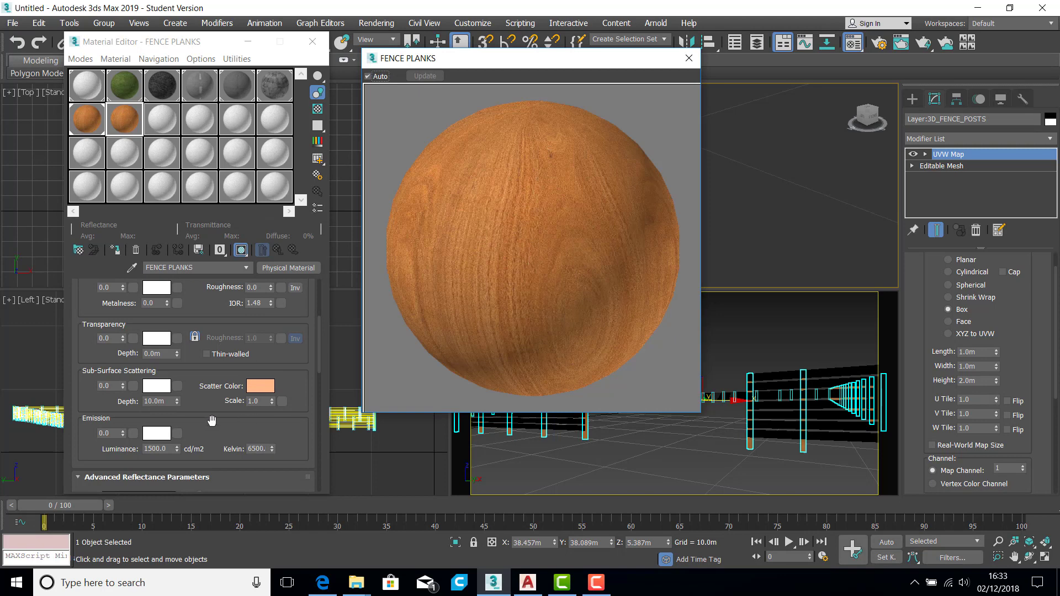
pyautogui.moveTo(212, 421); pyautogui.dragTo(226, 130)
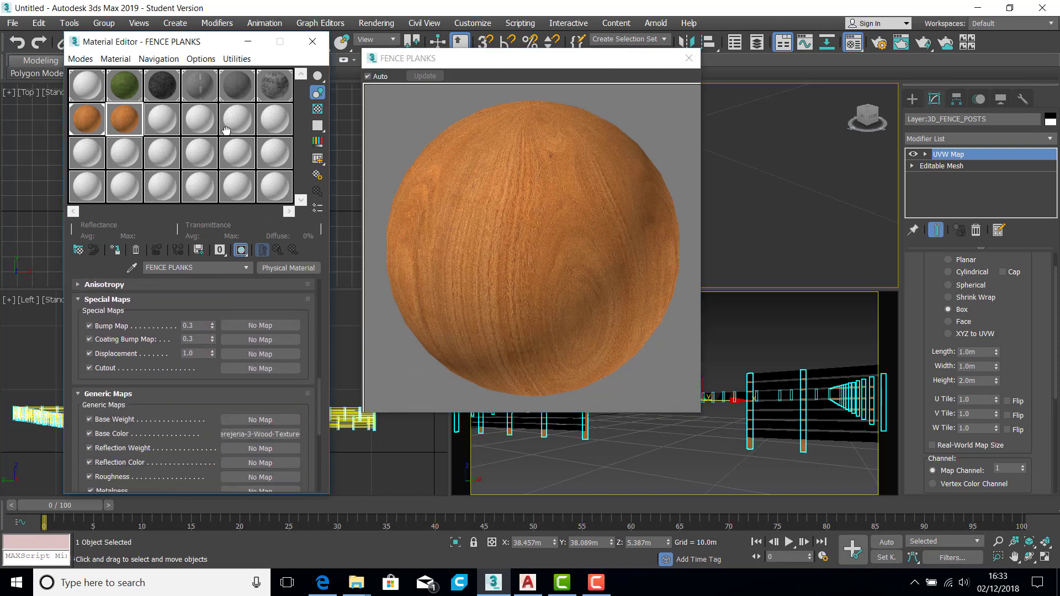
pyautogui.click(265, 434)
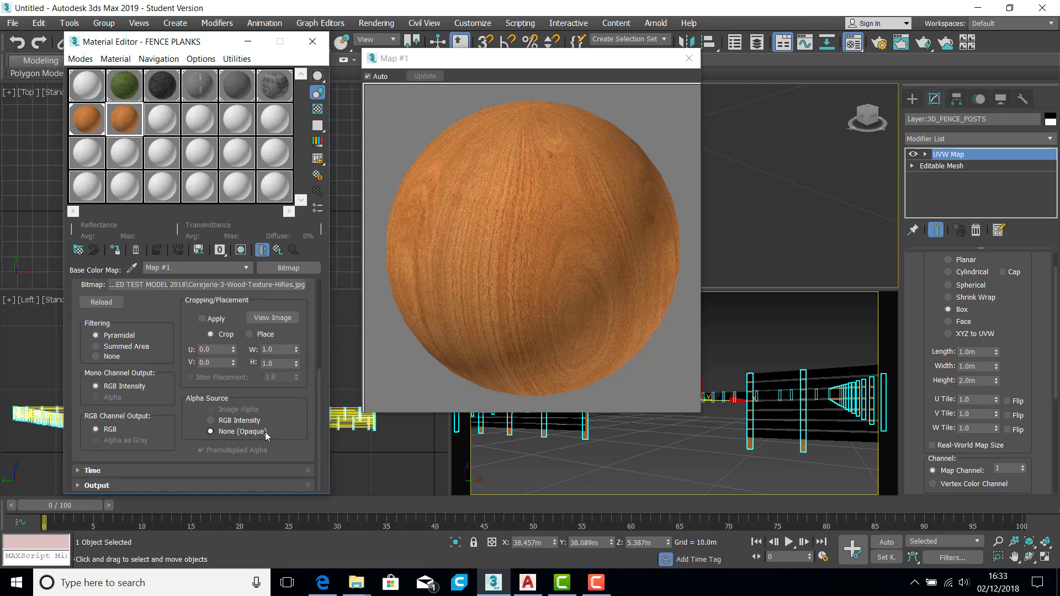
pyautogui.moveTo(168, 305); pyautogui.dragTo(156, 486)
pyautogui.moveTo(83, 351); pyautogui.dragTo(82, 359)
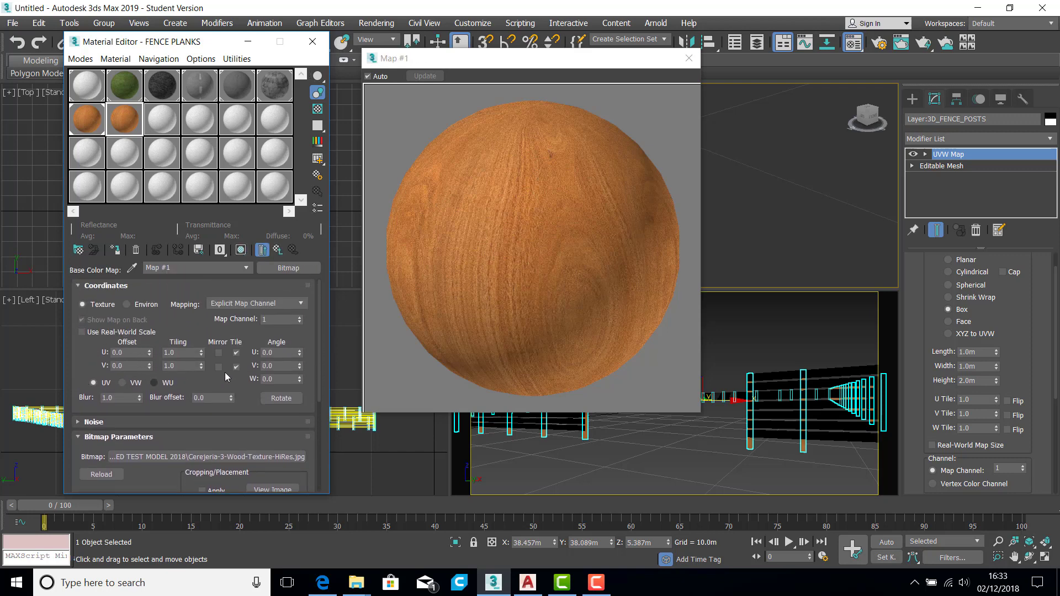
pyautogui.doubleClick(286, 379)
pyautogui.write('90')
pyautogui.press('Return')
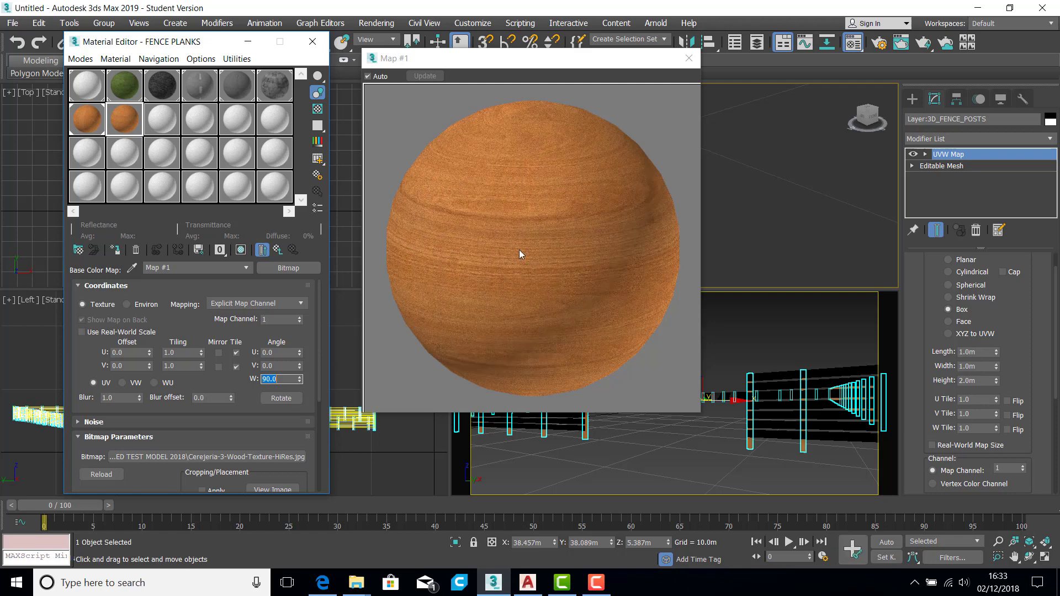
pyautogui.click(688, 58)
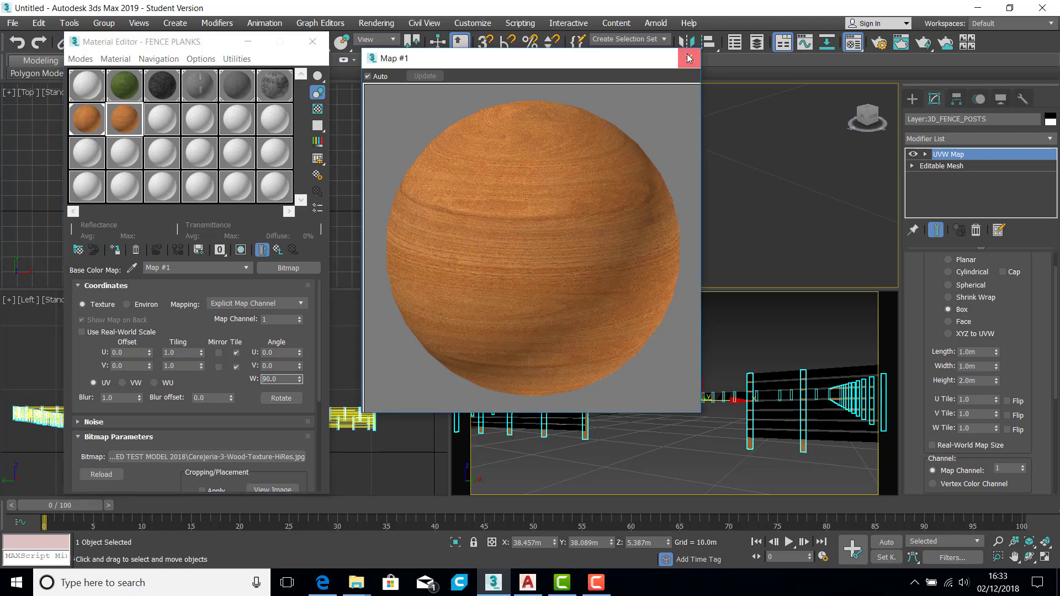
pyautogui.click(689, 58)
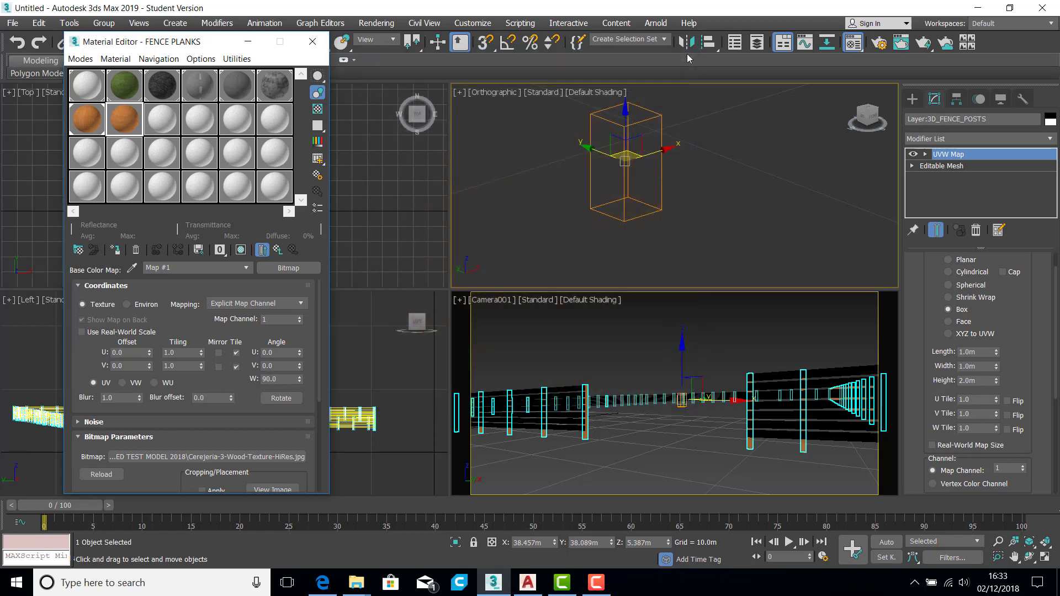
# Assign the FENCE PLANKS material to the fence planks and give them a UVW Map modifier with Box mapping.
pyautogui.click(779, 377)
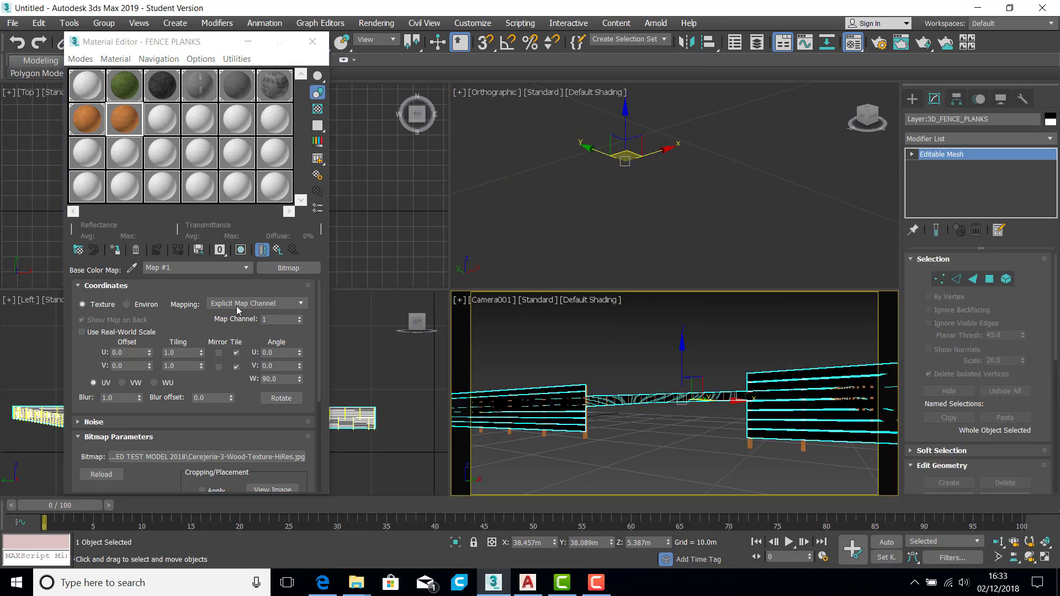
pyautogui.click(115, 250)
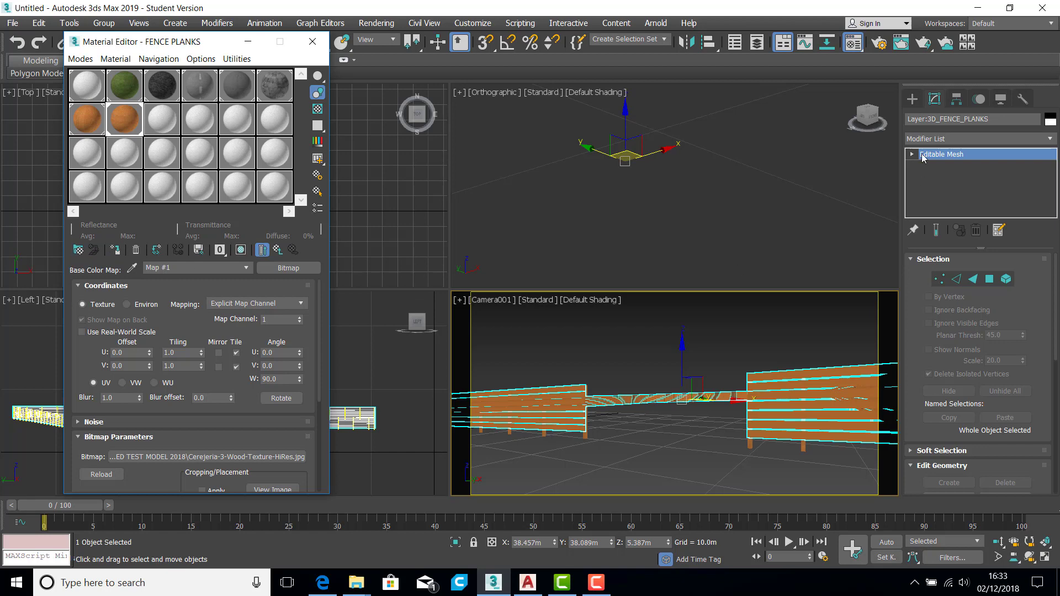
pyautogui.click(1050, 139)
pyautogui.moveTo(1051, 251); pyautogui.dragTo(1052, 532)
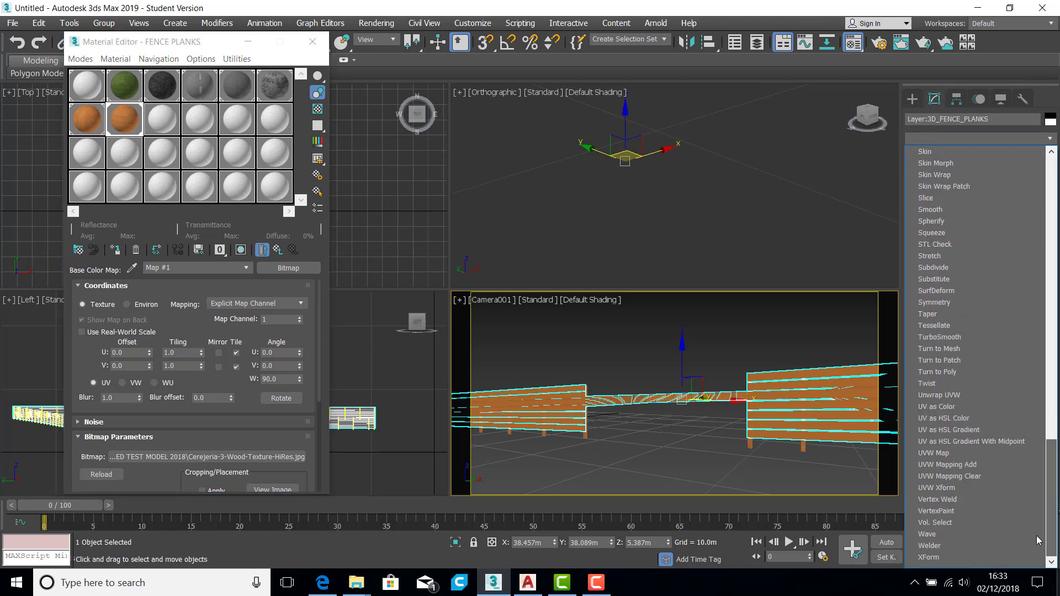
pyautogui.click(934, 454)
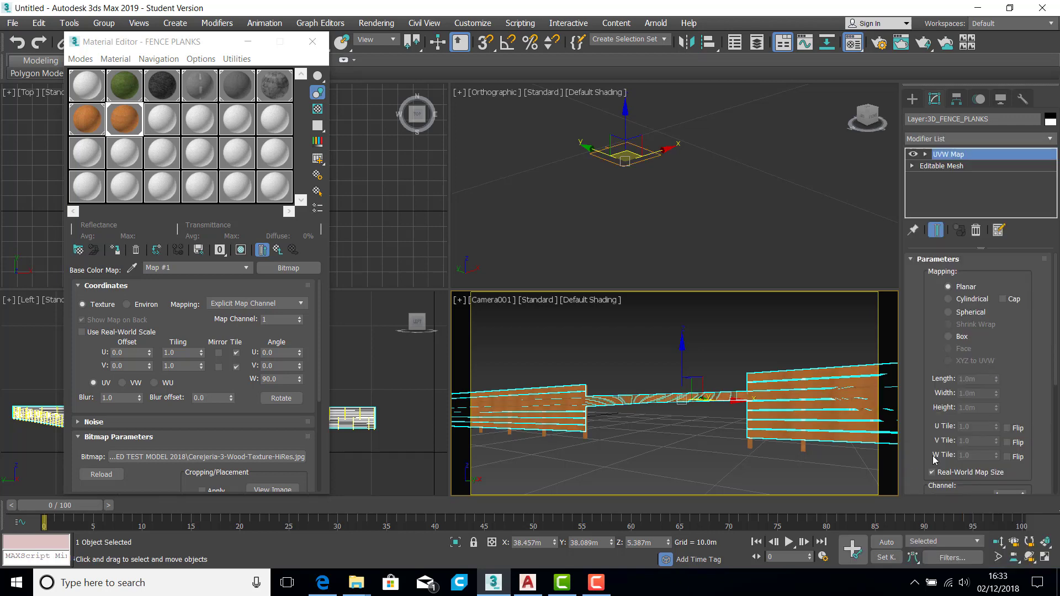
pyautogui.click(950, 337)
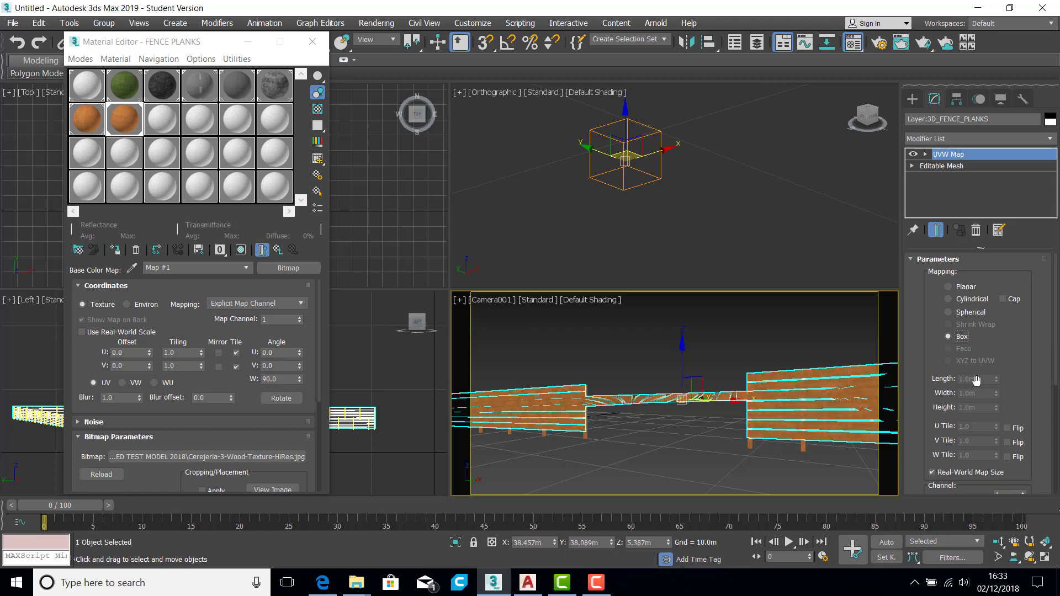
# Disable Real-World Map Size for the planks' mapping and set its length to 1 m, width to 1 m and height to 2 m.
pyautogui.click(932, 473)
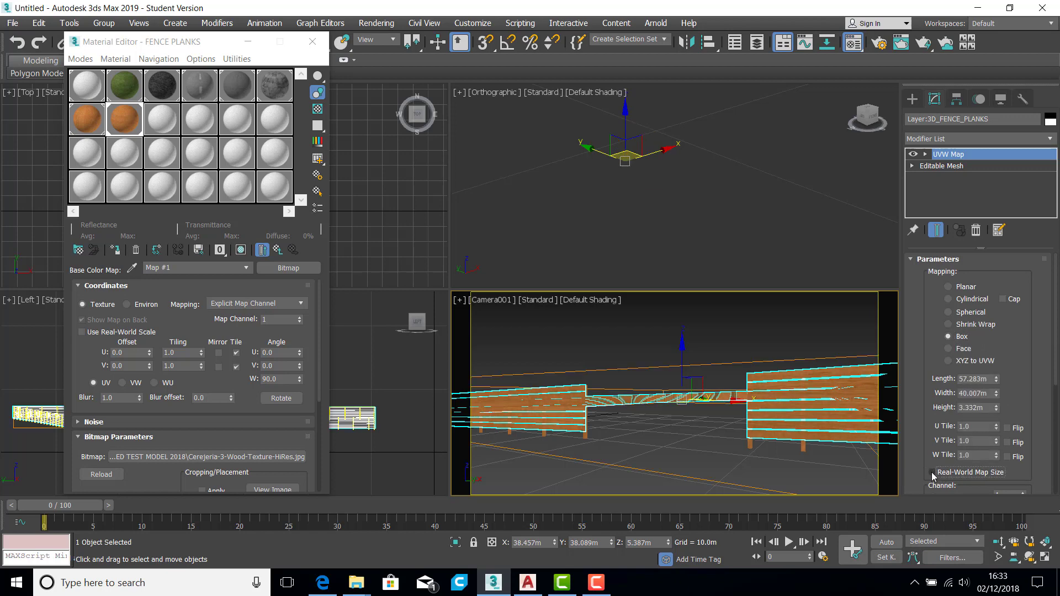
pyautogui.click(992, 380)
pyautogui.write('1')
pyautogui.press('Tab')
pyautogui.write('1')
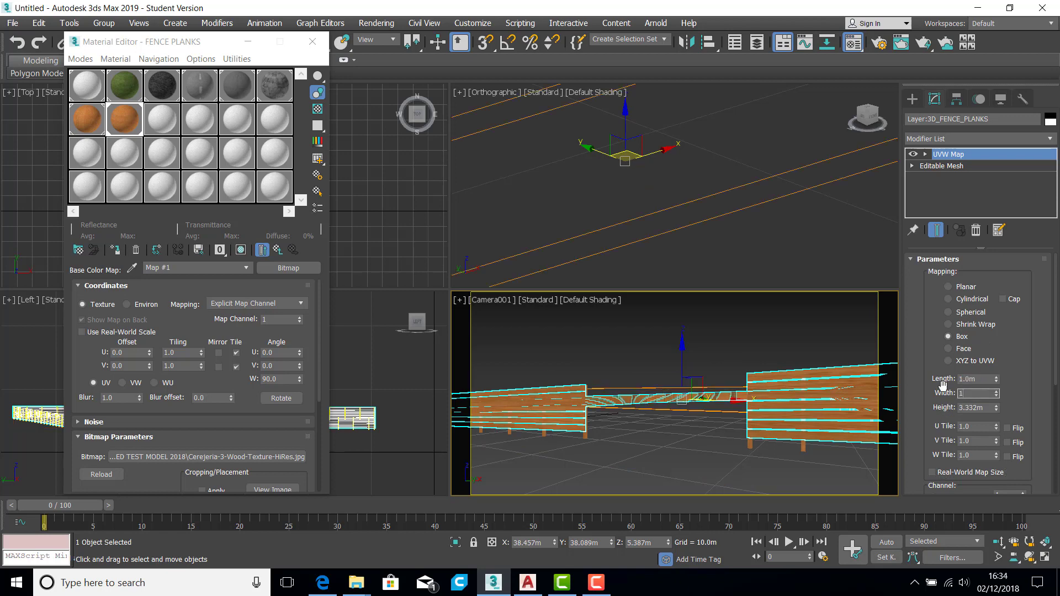
pyautogui.press('Tab')
pyautogui.write('2')
pyautogui.press('Return')
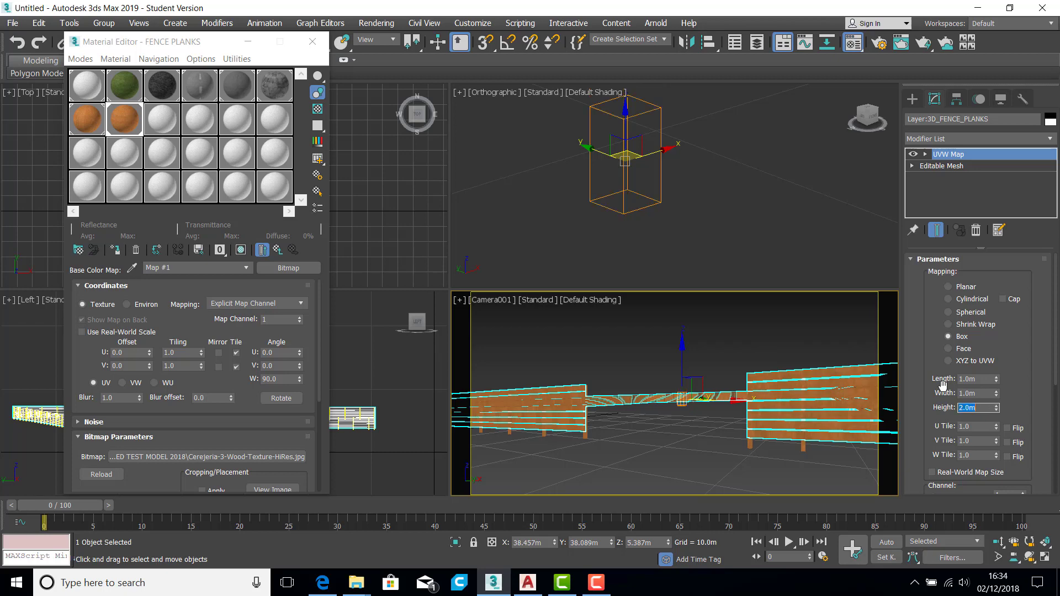
# Set the planks' mapping box to a length of 2 m, a width of 2 m and a height of 1 m.
pyautogui.click(980, 378)
pyautogui.write('2')
pyautogui.press('Tab')
pyautogui.write('2')
pyautogui.press('Tab')
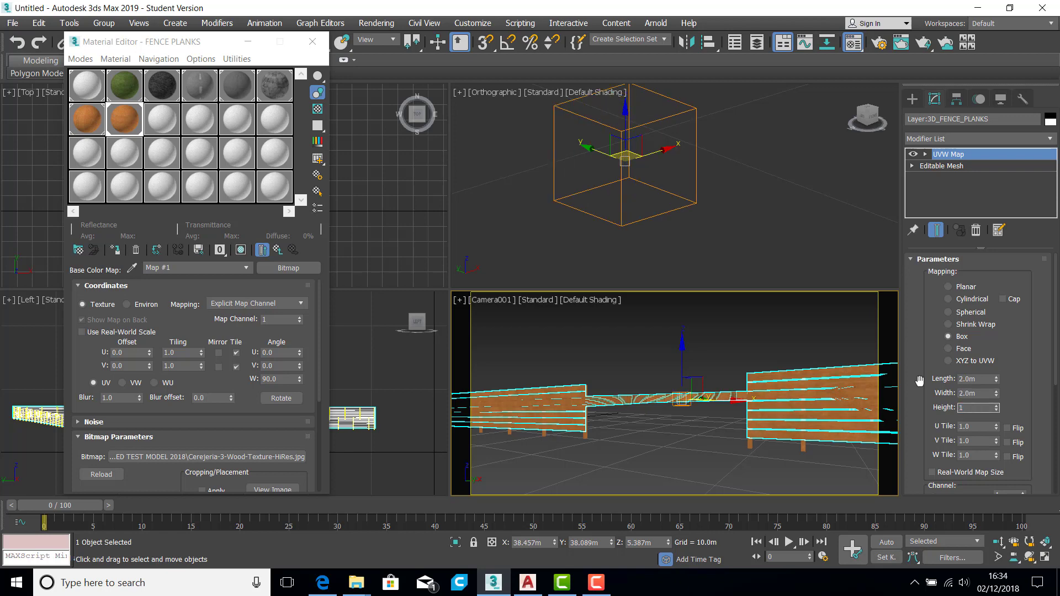
pyautogui.write('1')
pyautogui.press('Return')
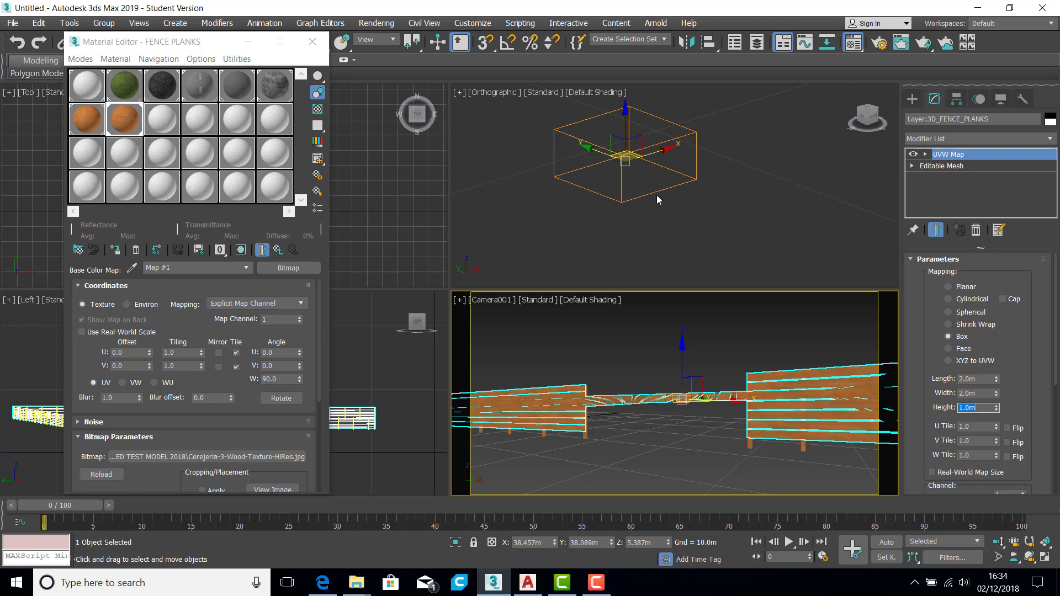
# Examine the direction and scale of the wood grain on the planks up close and across the whole fence.
pyautogui.scroll(-10, 685, 198)
pyautogui.moveTo(750, 211); pyautogui.dragTo(701, 189, button='middle')
pyautogui.scroll(8, 723, 191)
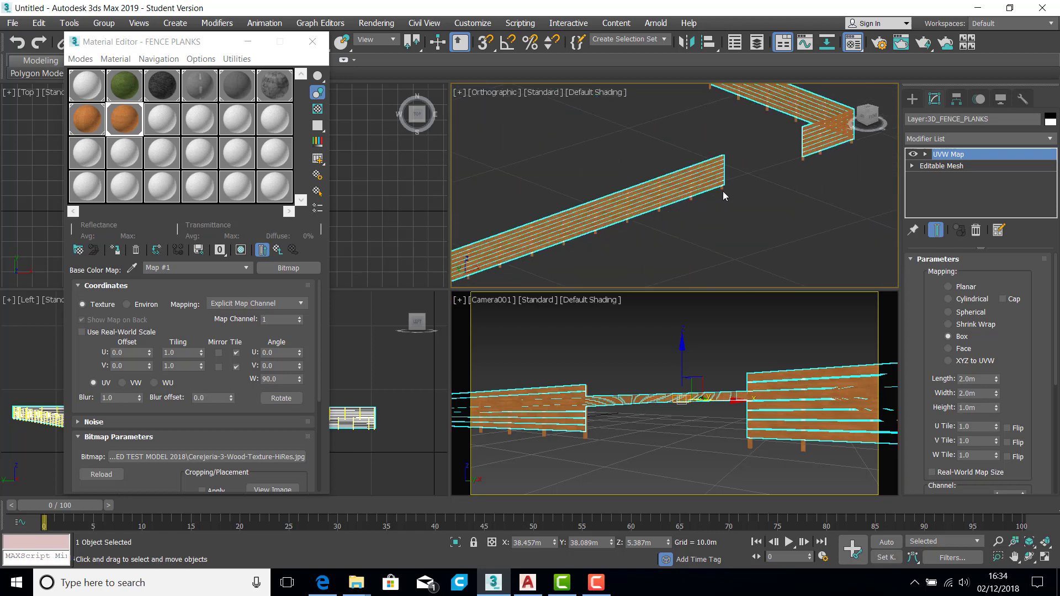
pyautogui.scroll(10, 723, 191)
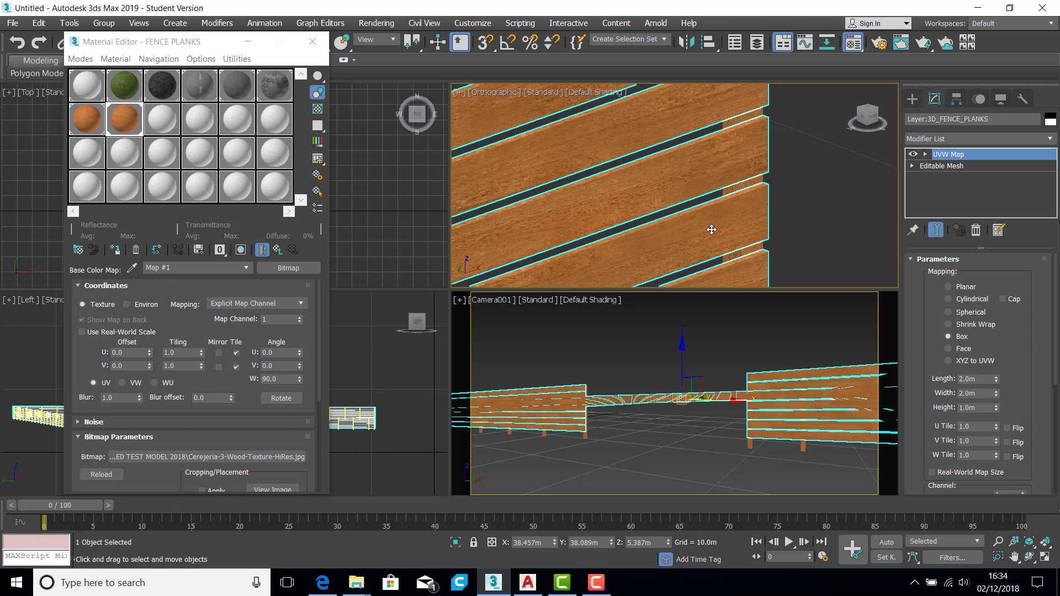
pyautogui.scroll(4, 727, 168)
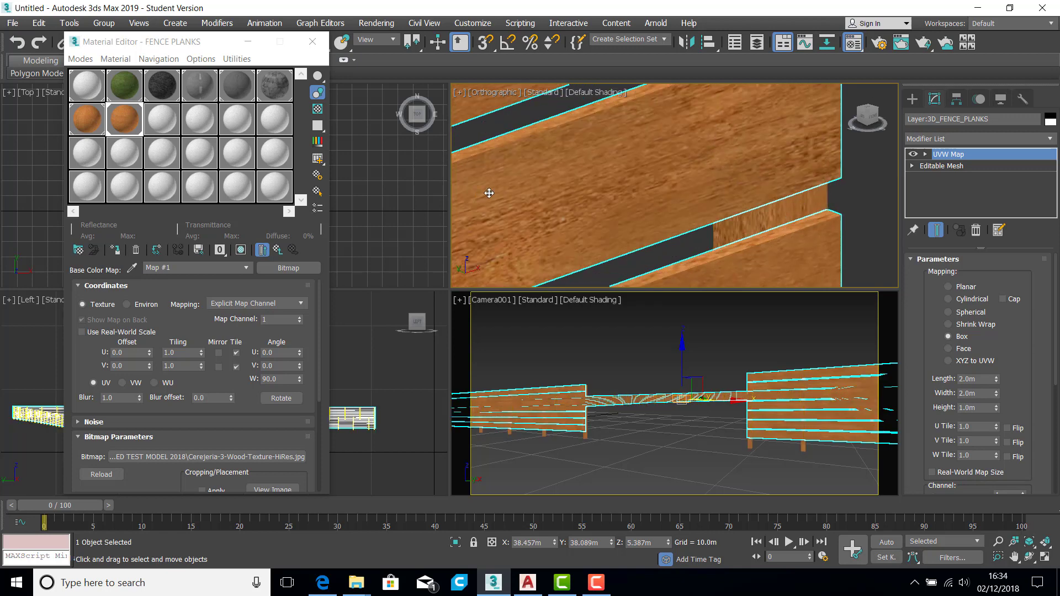
pyautogui.click(984, 156)
pyautogui.scroll(-4, 552, 199)
pyautogui.scroll(-8, 555, 194)
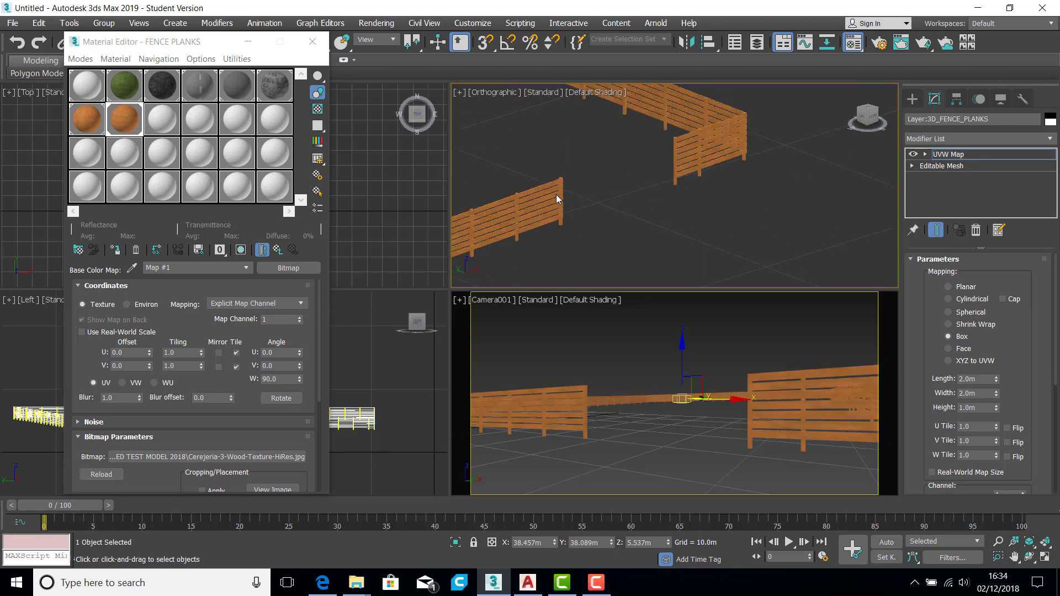
pyautogui.moveTo(770, 186); pyautogui.dragTo(764, 208, button='middle')
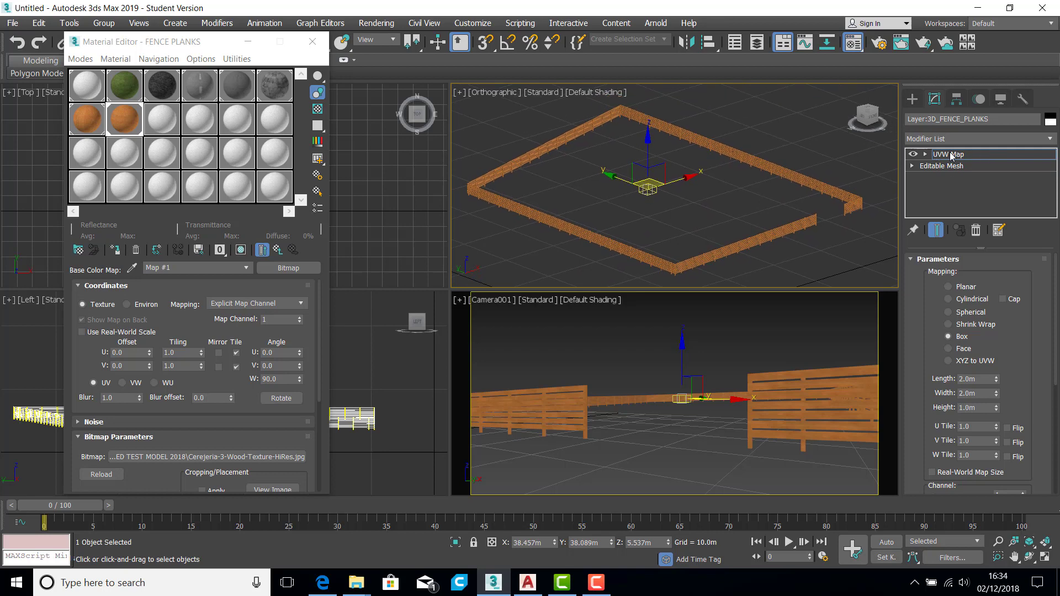
pyautogui.click(1004, 155)
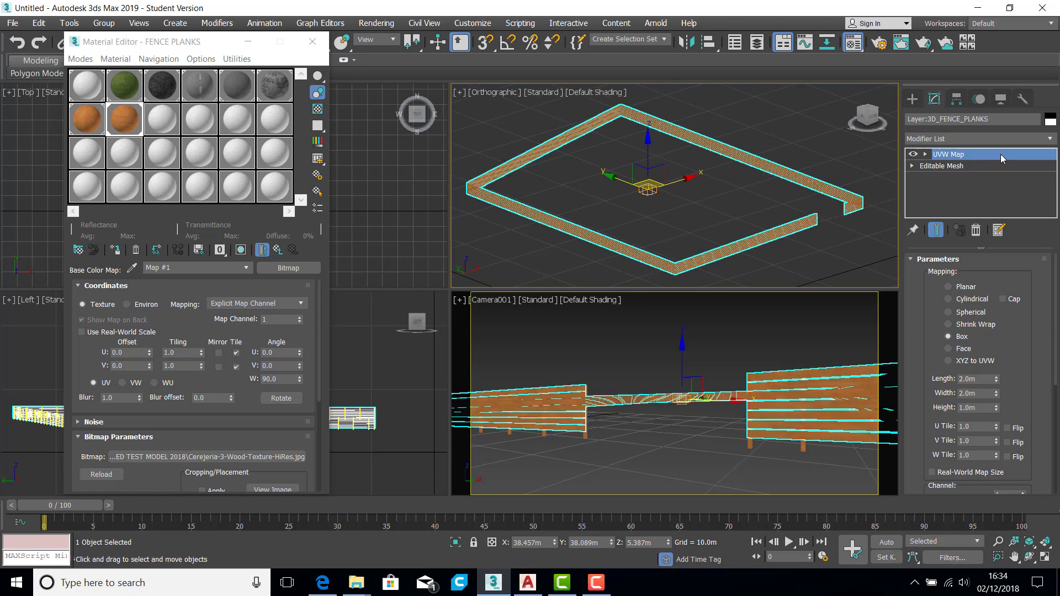
# Deselect the fence planks and open the display options for hiding and unhiding objects.
pyautogui.click(859, 151)
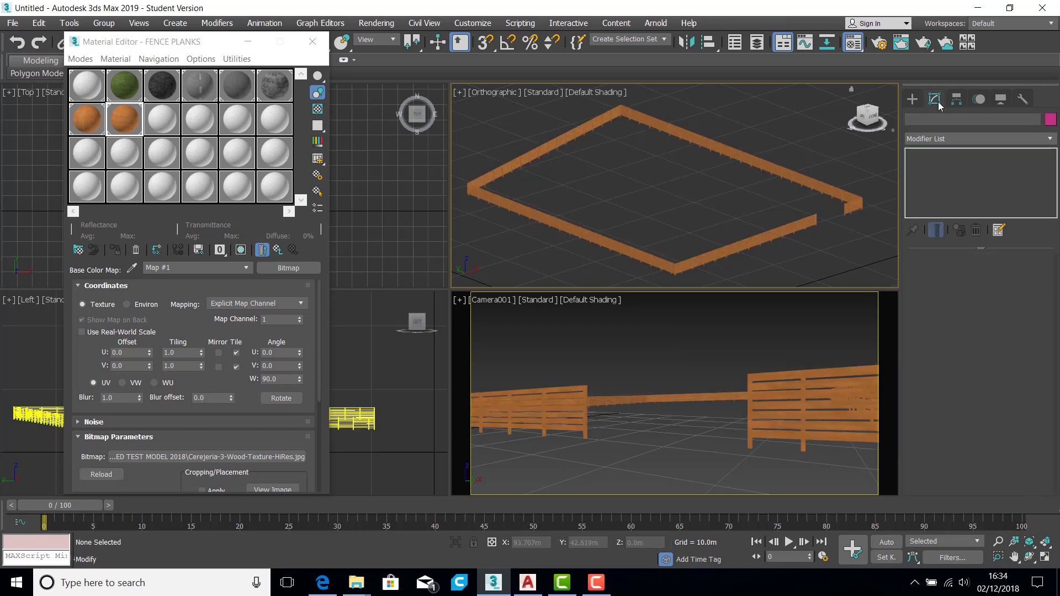
pyautogui.click(1001, 100)
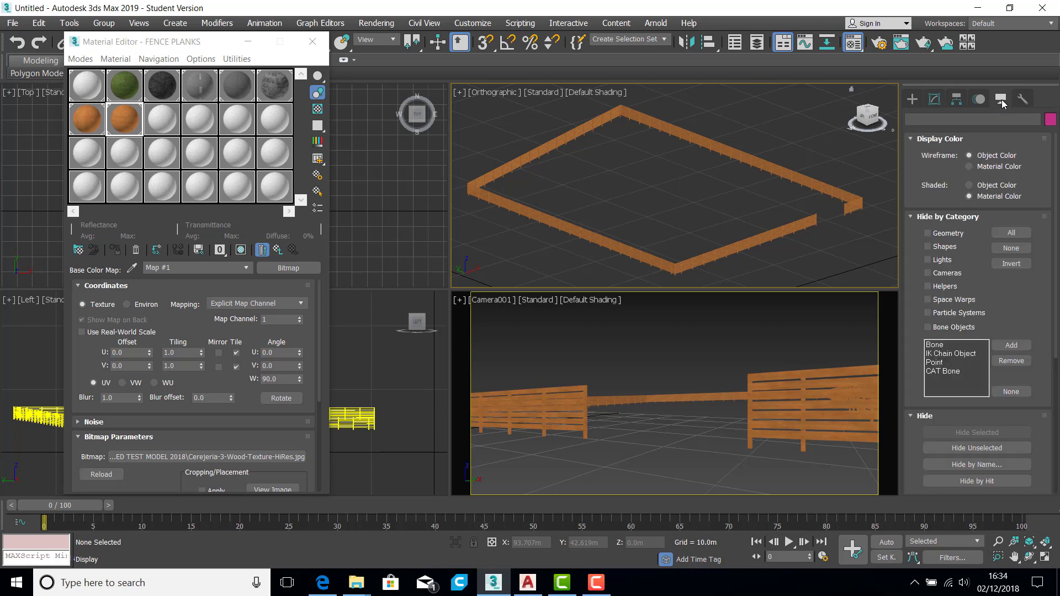
pyautogui.scroll(-3, 1025, 328)
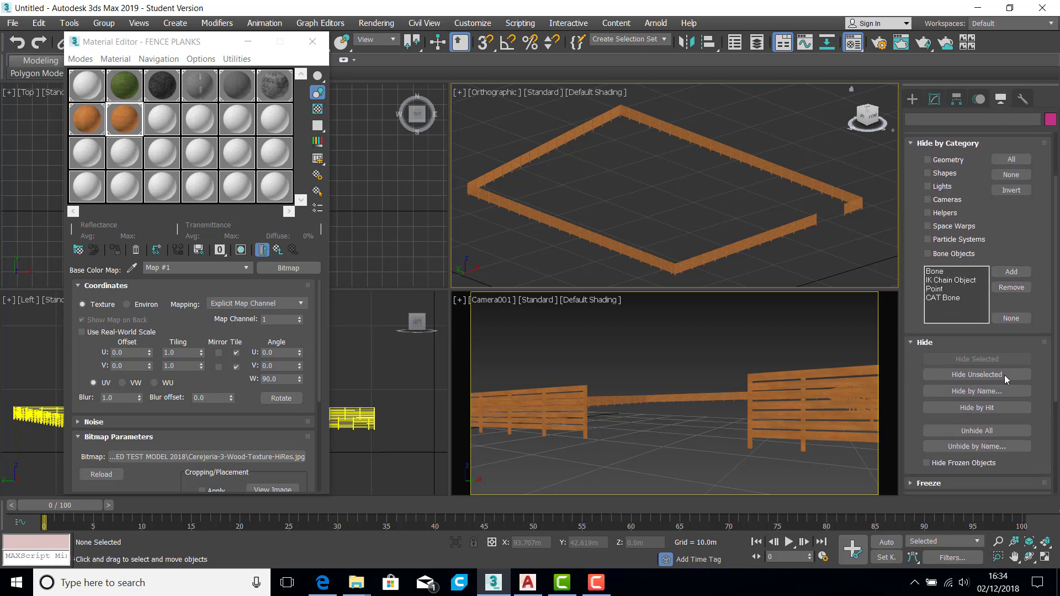
pyautogui.click(977, 391)
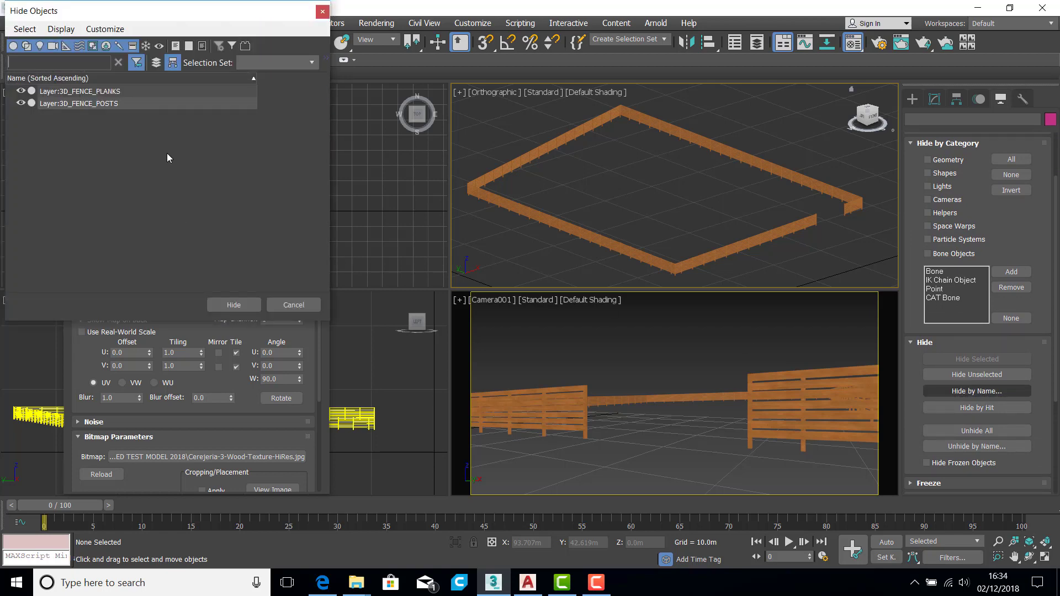
pyautogui.moveTo(194, 10); pyautogui.dragTo(356, 61)
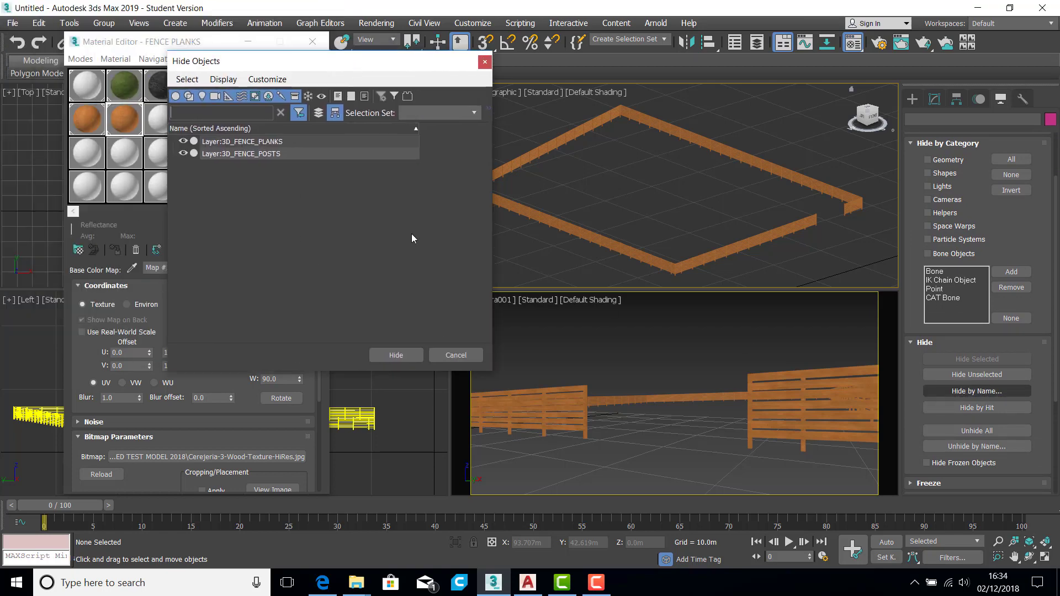
pyautogui.click(478, 358)
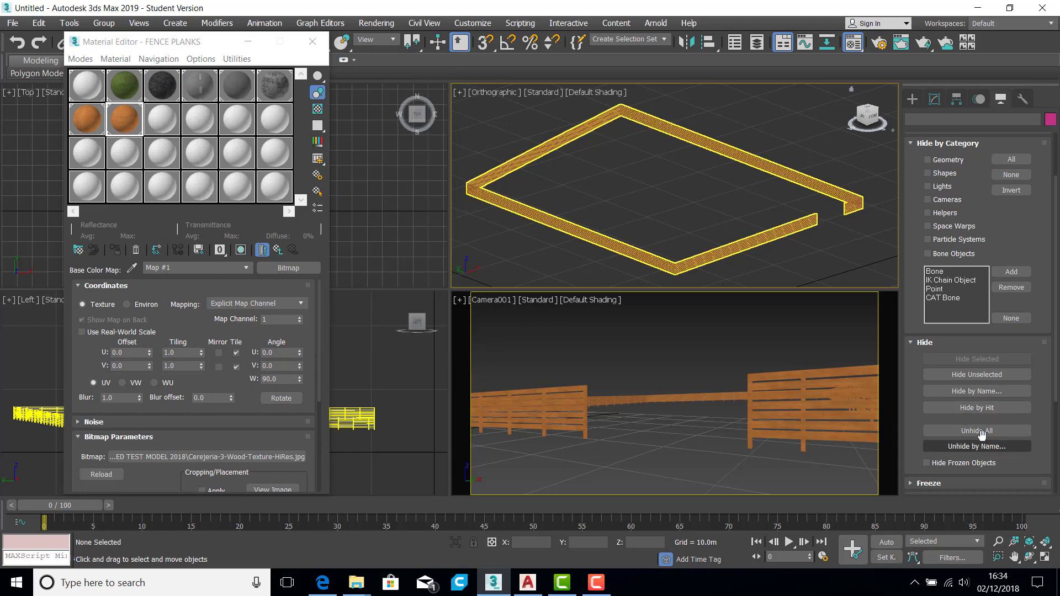
# Unhide the Layer:3D_ROOF_SURFACES object by name.
pyautogui.click(971, 447)
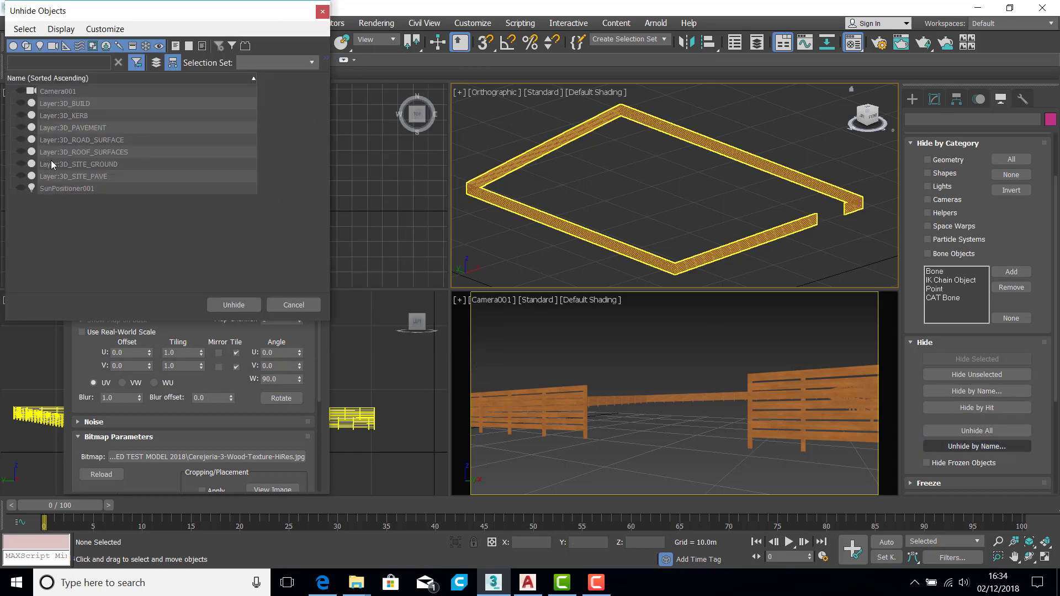
pyautogui.click(84, 153)
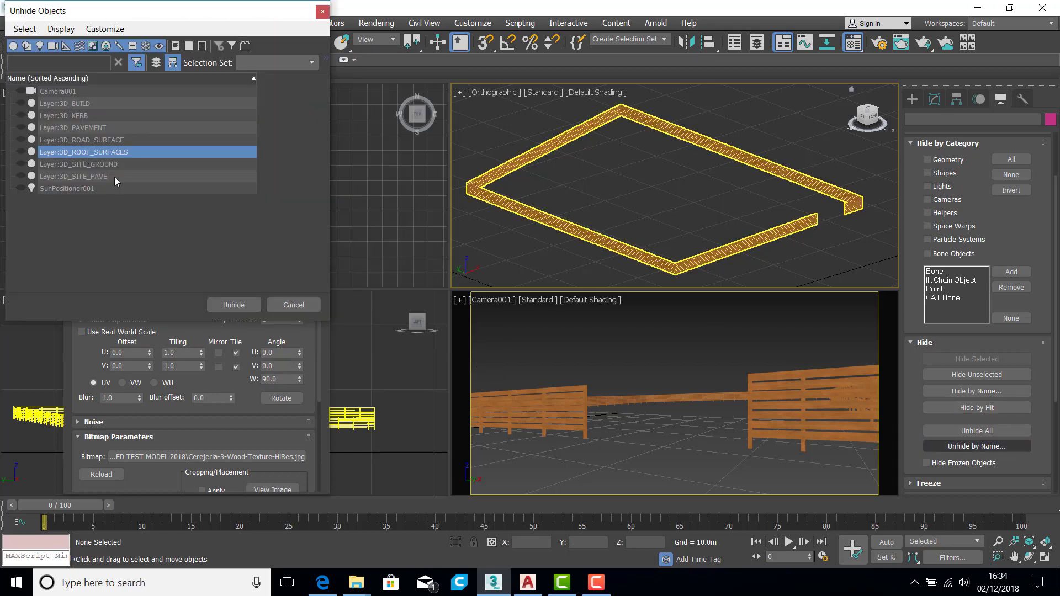
pyautogui.click(234, 305)
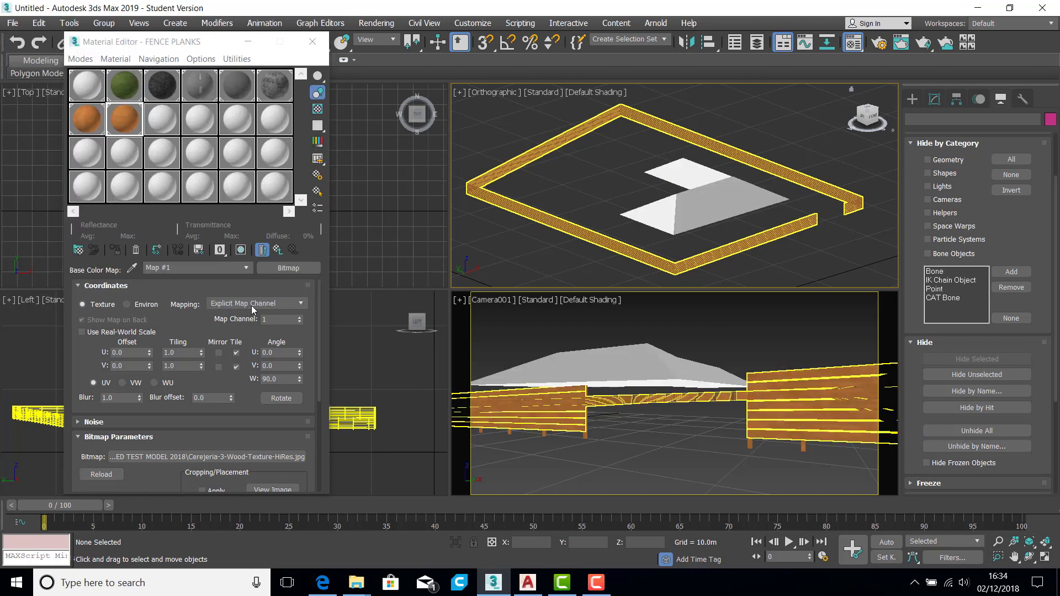
# Rename the roof surfaces object as Layer:3D_ROOF_S and close the Material Editor.
pyautogui.click(561, 178)
pyautogui.click(690, 202)
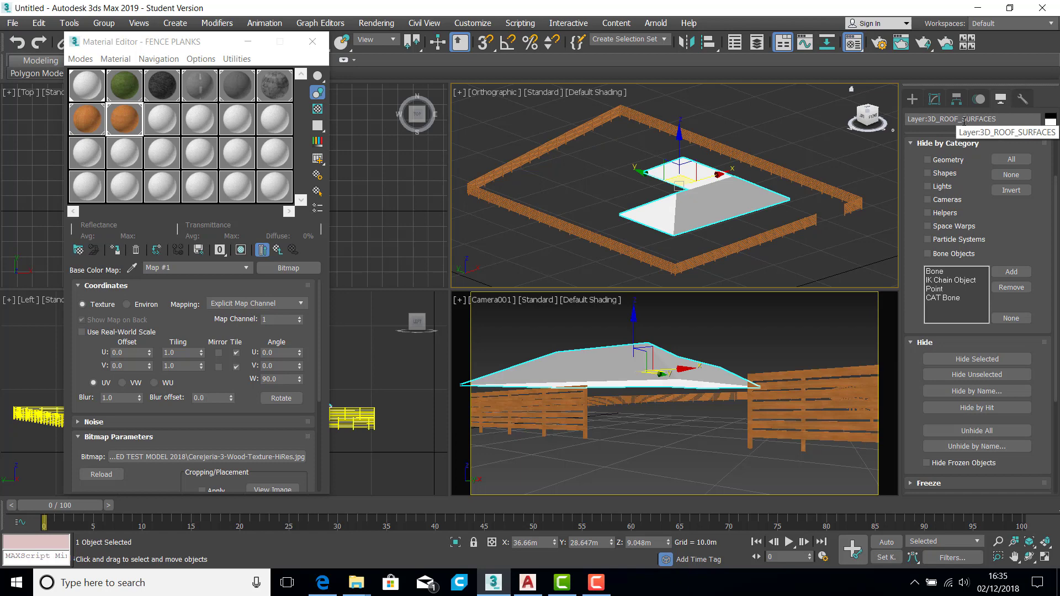
pyautogui.moveTo(963, 120); pyautogui.dragTo(1034, 124)
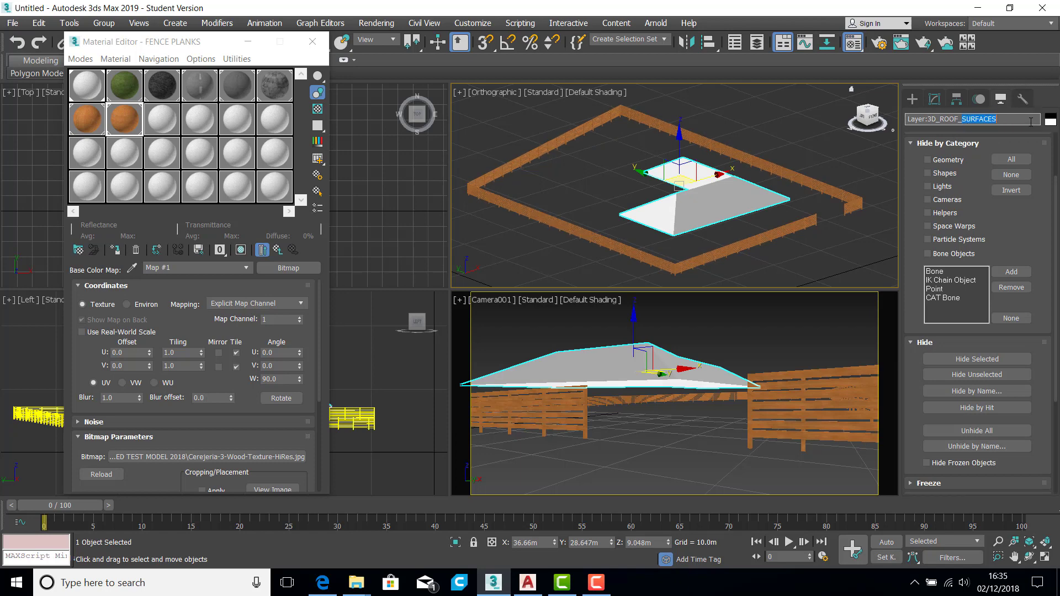
pyautogui.write('s')
pyautogui.click(319, 42)
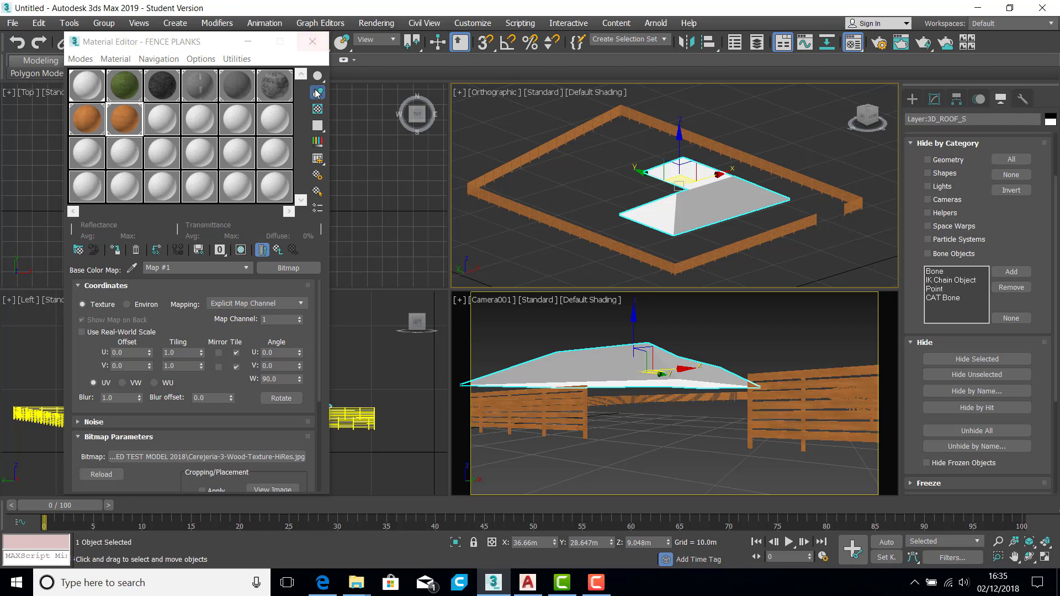
pyautogui.click(313, 41)
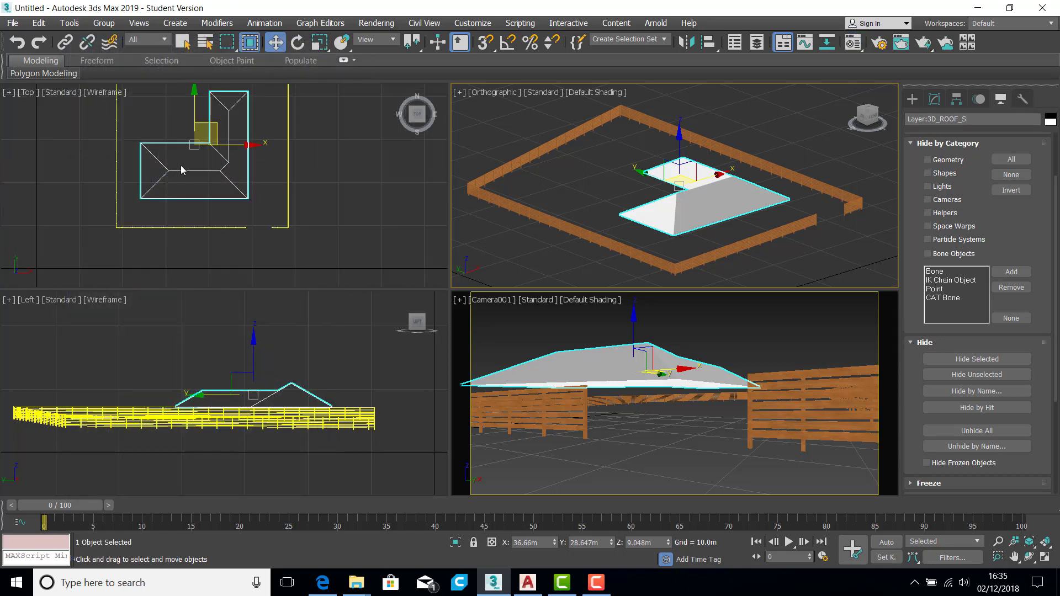
# Copy the full name of the roof object.
pyautogui.scroll(3, 181, 165)
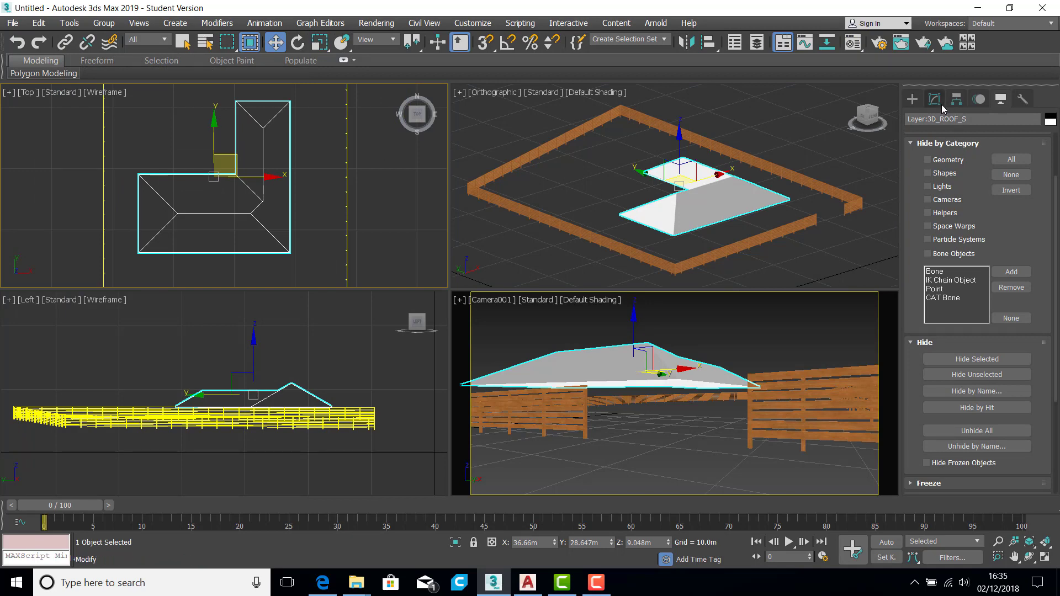
pyautogui.click(962, 118)
pyautogui.hotkey('ctrl', 'c')
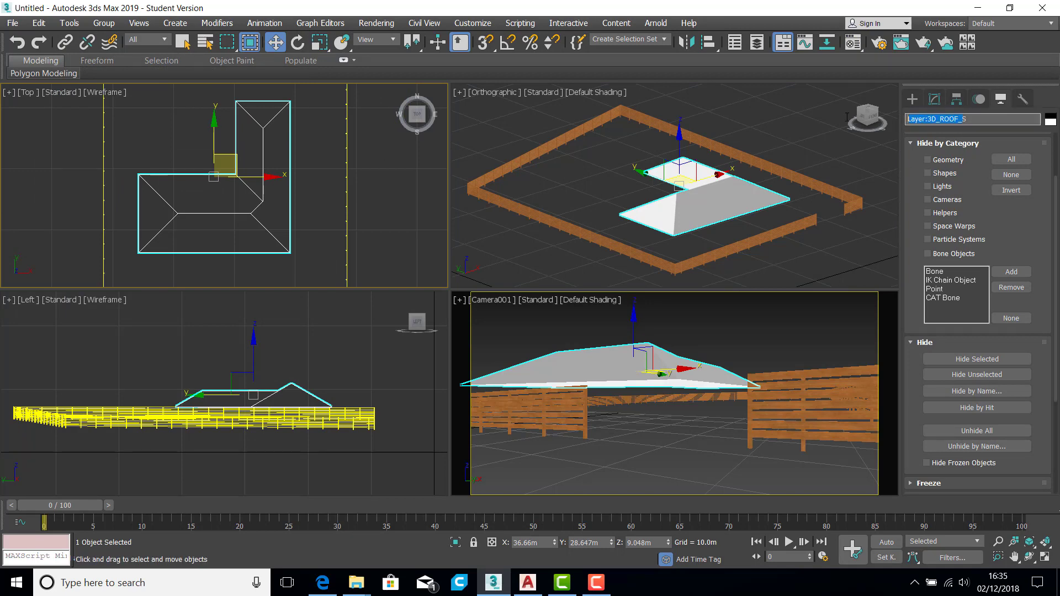
# Select the three faces of the roof's east slope and detach them as Layer:3D_ROOF_E.
pyautogui.click(936, 99)
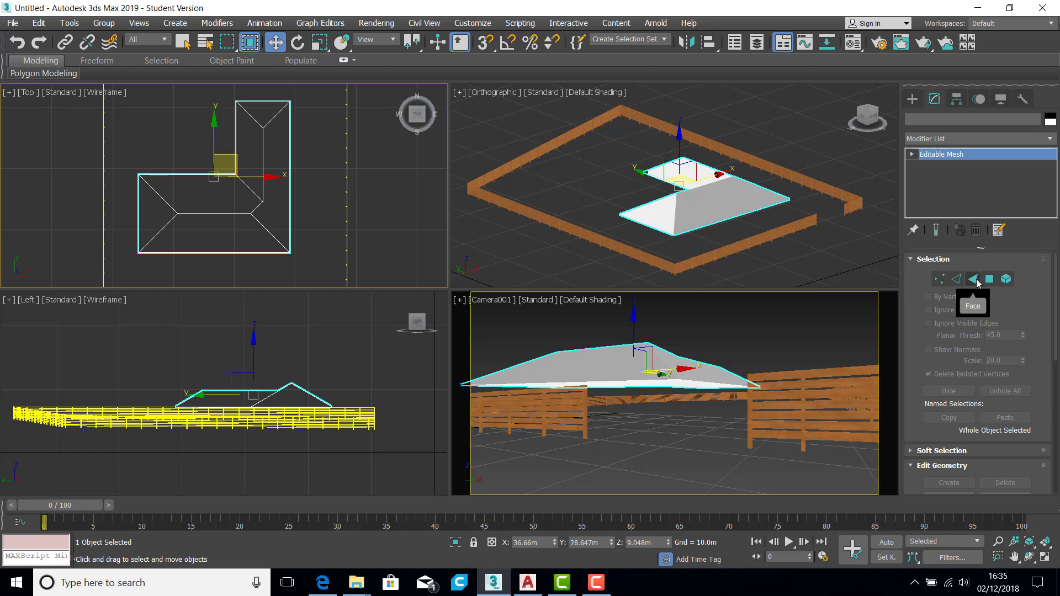
pyautogui.click(976, 280)
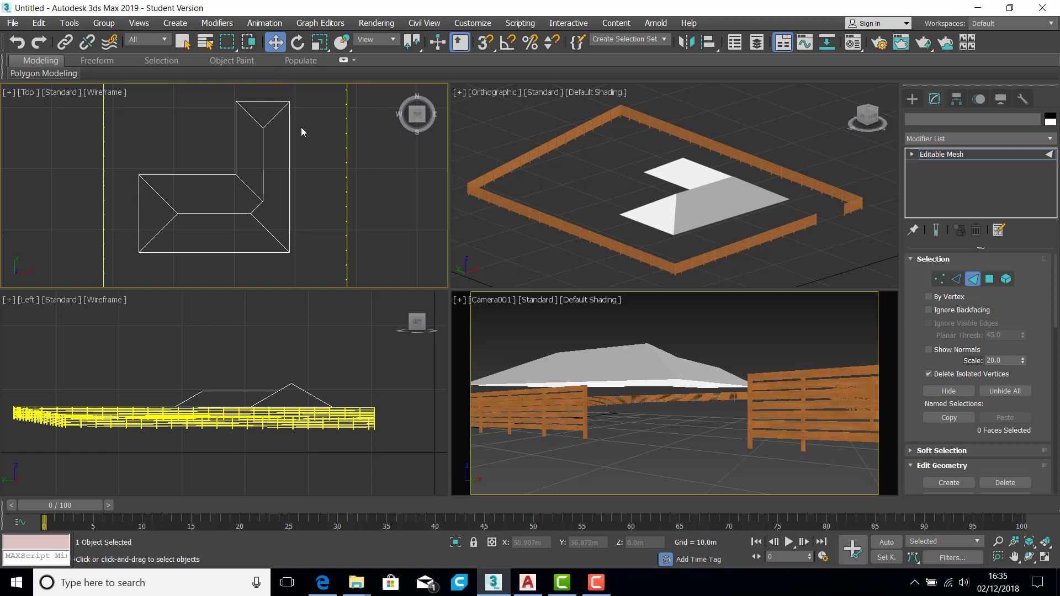
pyautogui.click(288, 241)
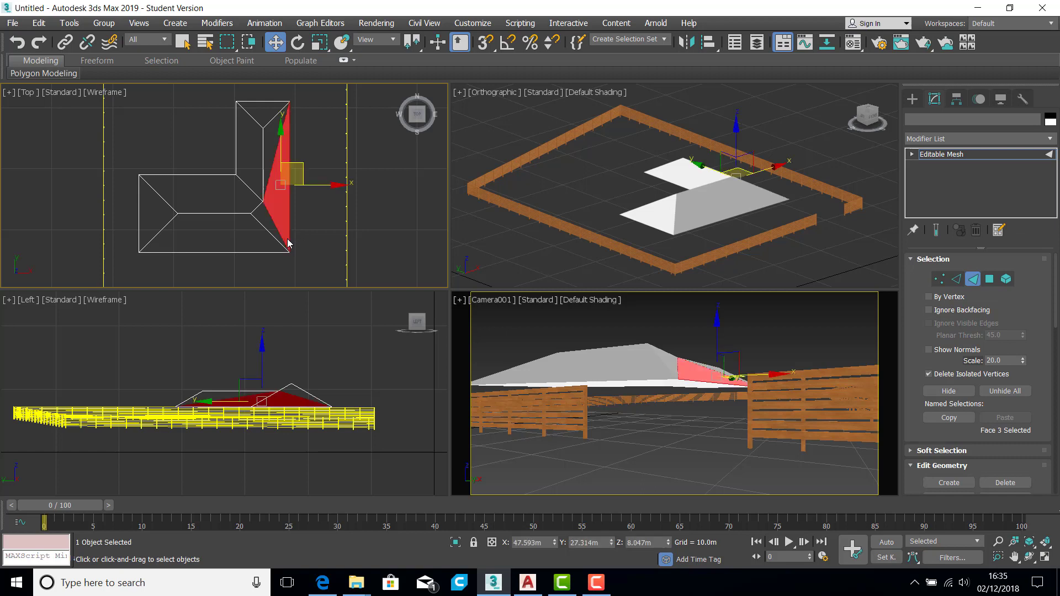
pyautogui.keyDown('ctrl'); pyautogui.click(270, 145); pyautogui.keyUp('ctrl')
pyautogui.keyDown('ctrl'); pyautogui.click(261, 216); pyautogui.keyUp('ctrl')
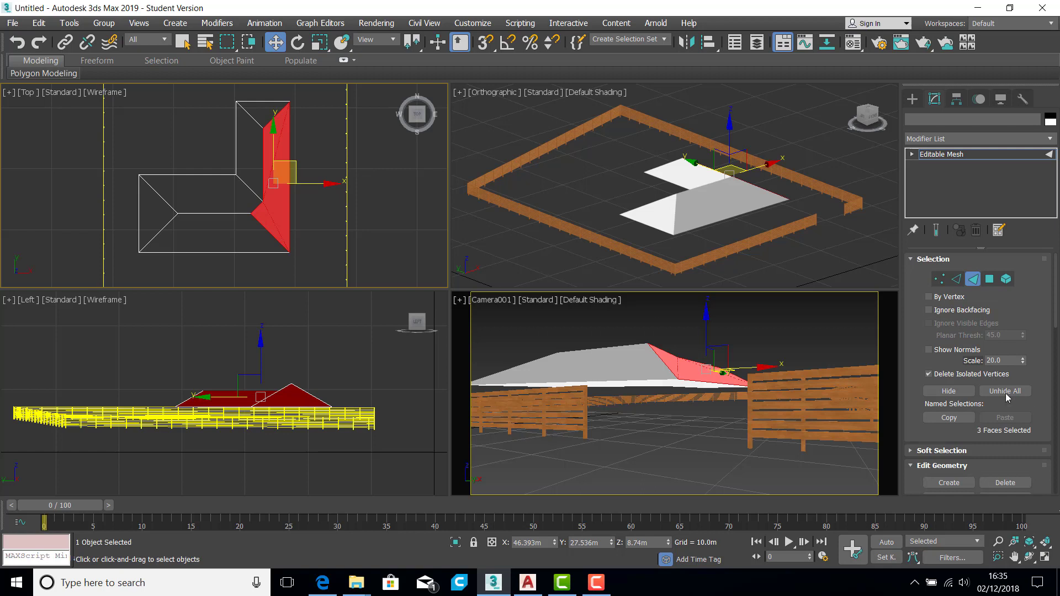
pyautogui.scroll(-2, 1036, 332)
pyautogui.click(1004, 413)
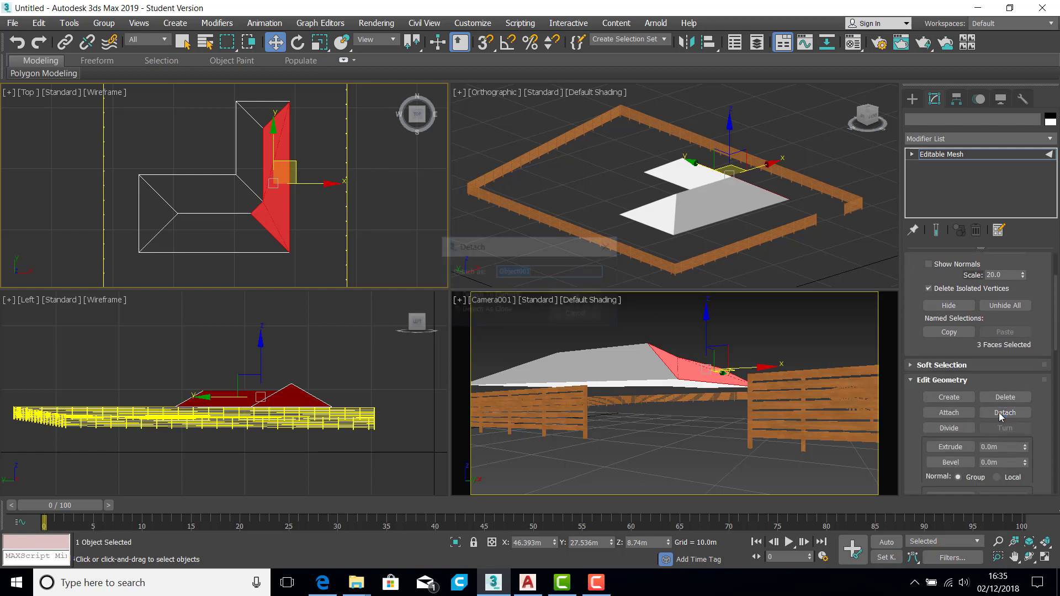
pyautogui.hotkey('ctrl', 'v')
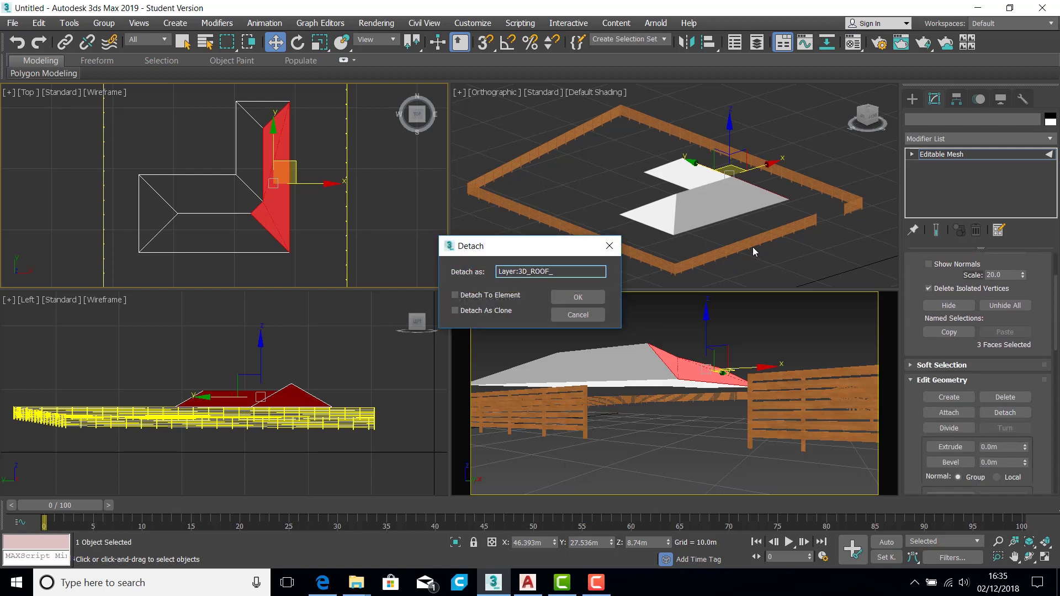
pyautogui.write('E')
pyautogui.click(575, 300)
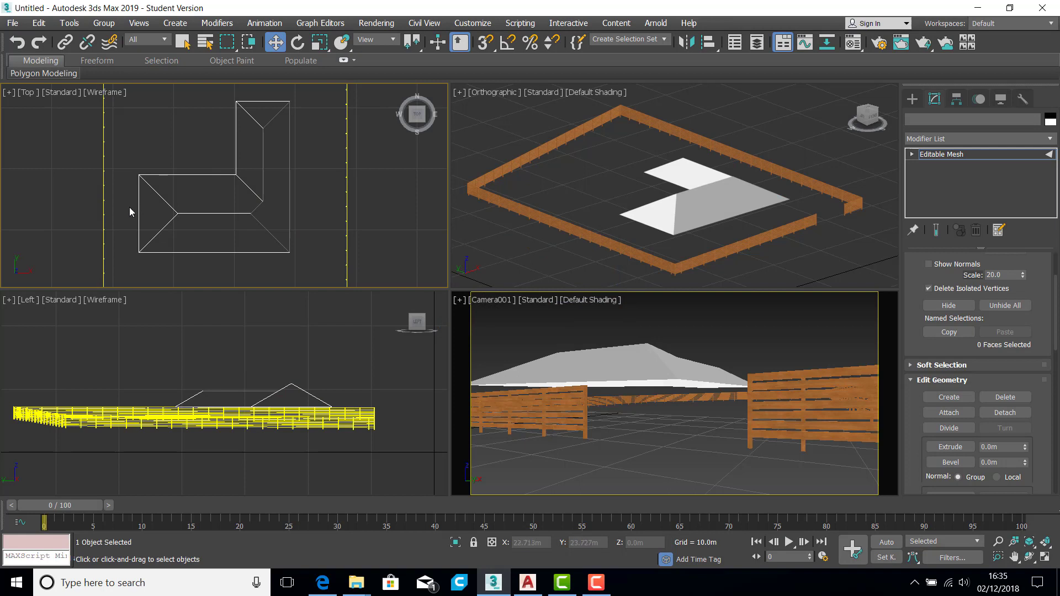
# Select the faces of both west-facing roof slopes and detach them as Layer:3D_ROOF_W.
pyautogui.moveTo(142, 220); pyautogui.dragTo(142, 221)
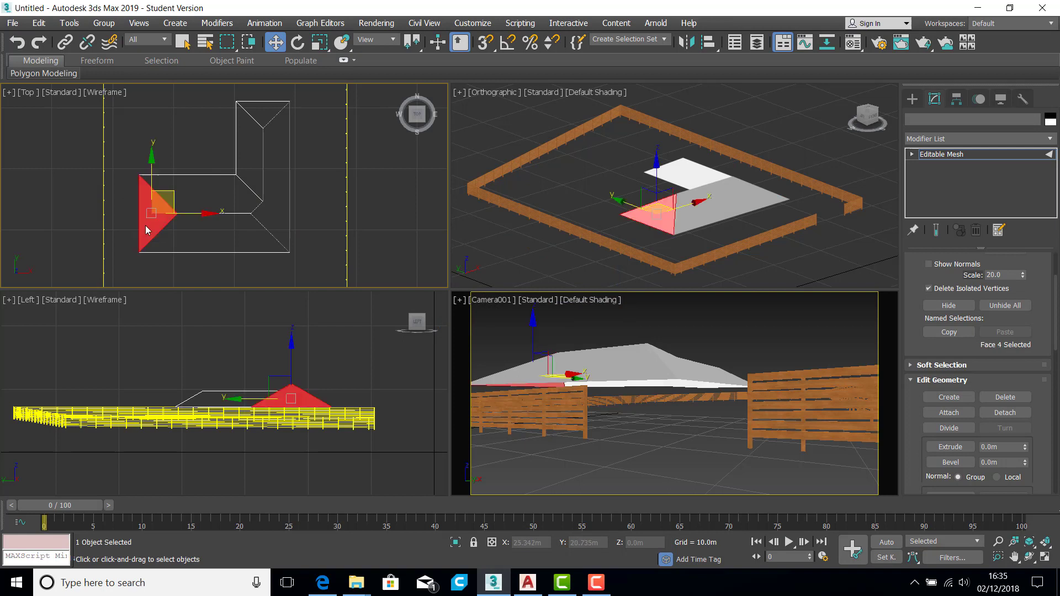
pyautogui.keyDown('ctrl'); pyautogui.click(253, 165); pyautogui.keyUp('ctrl')
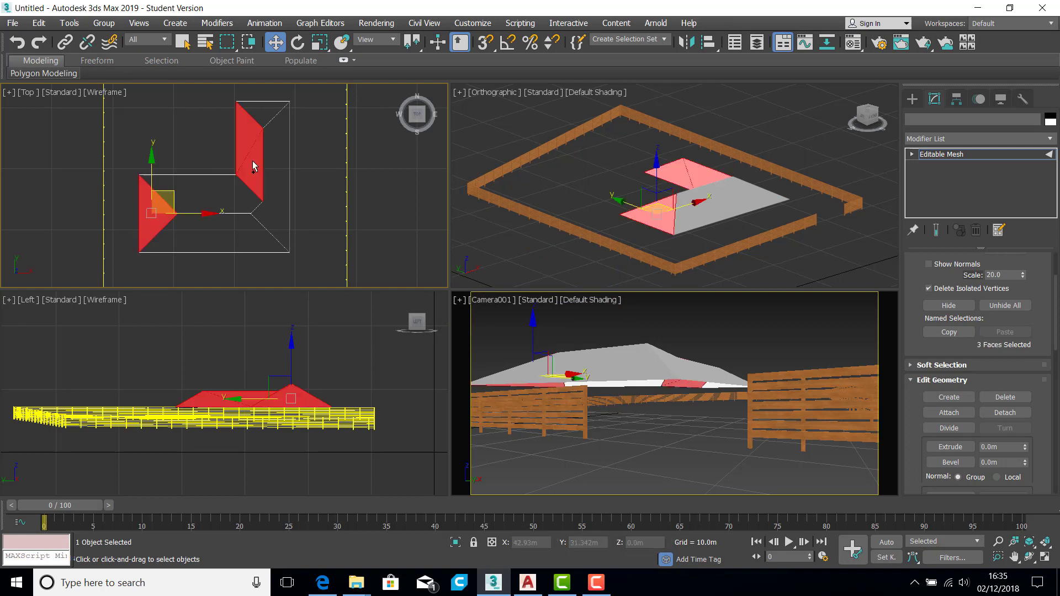
pyautogui.click(988, 411)
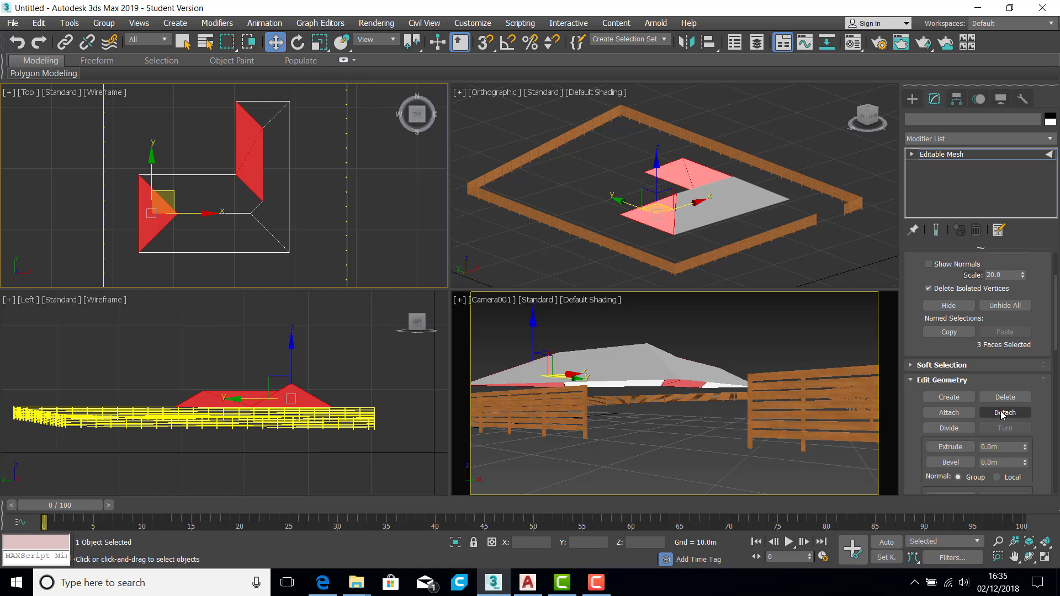
pyautogui.write('Layer:3D_ROOF_')
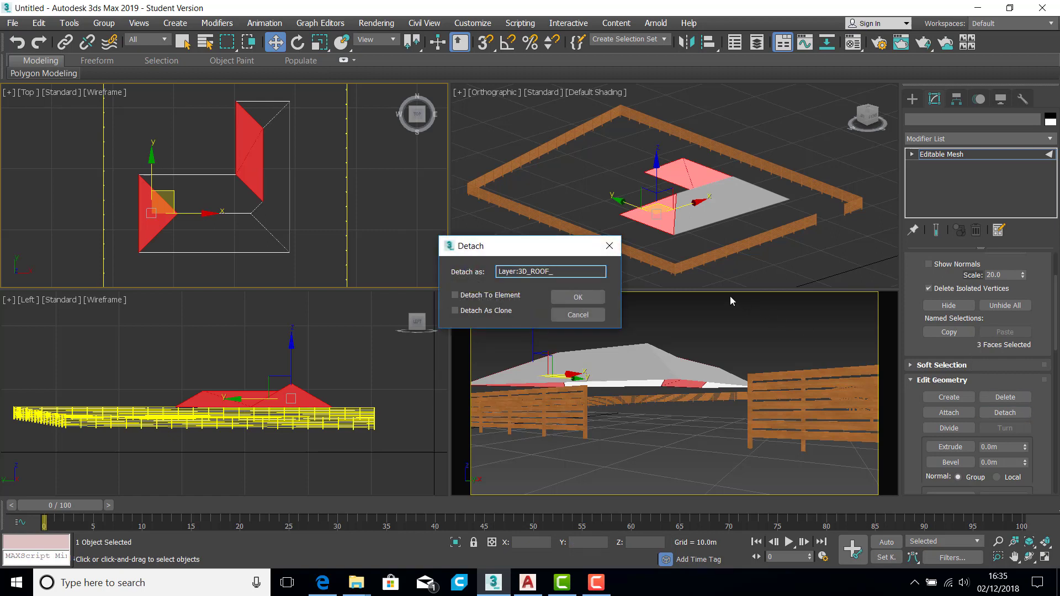
pyautogui.write('W')
pyautogui.click(576, 296)
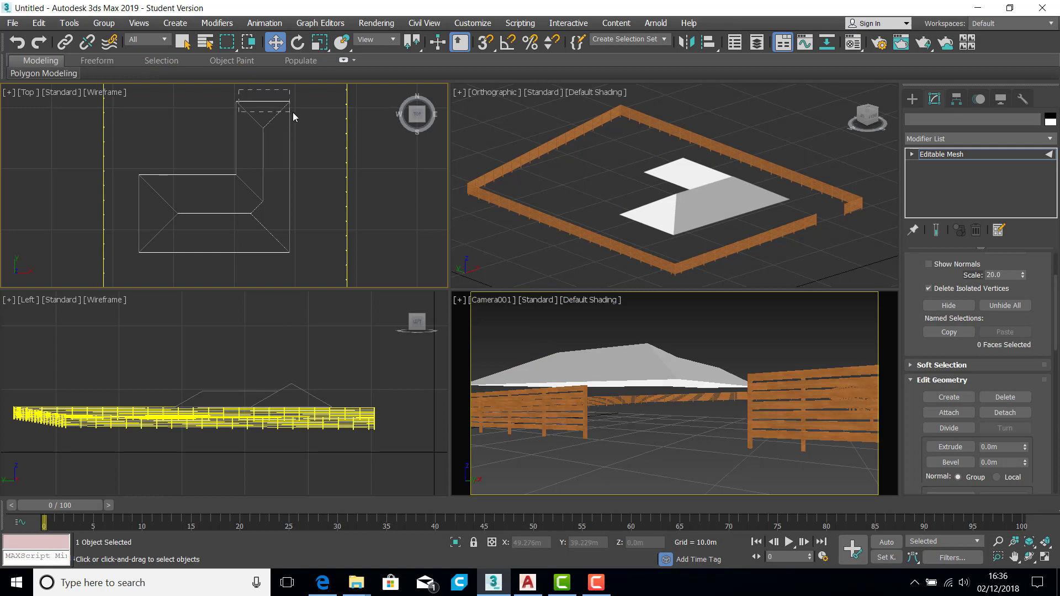
# Detach the faces of both north-facing roof slopes as Layer:3D_ROOF_N and leave face-level editing.
pyautogui.moveTo(293, 113); pyautogui.dragTo(293, 111)
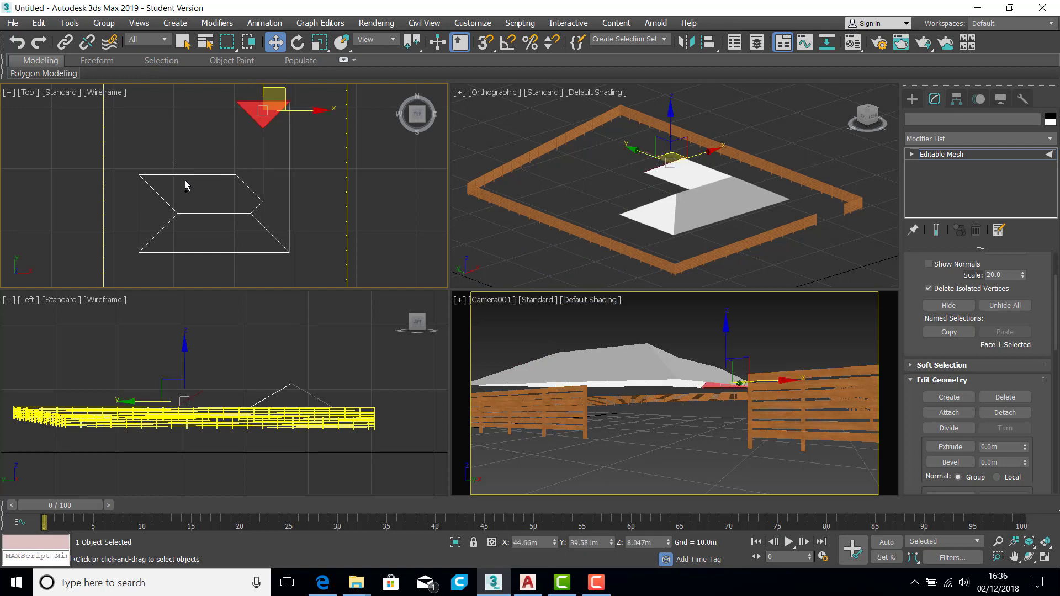
pyautogui.moveTo(235, 202); pyautogui.dragTo(243, 209)
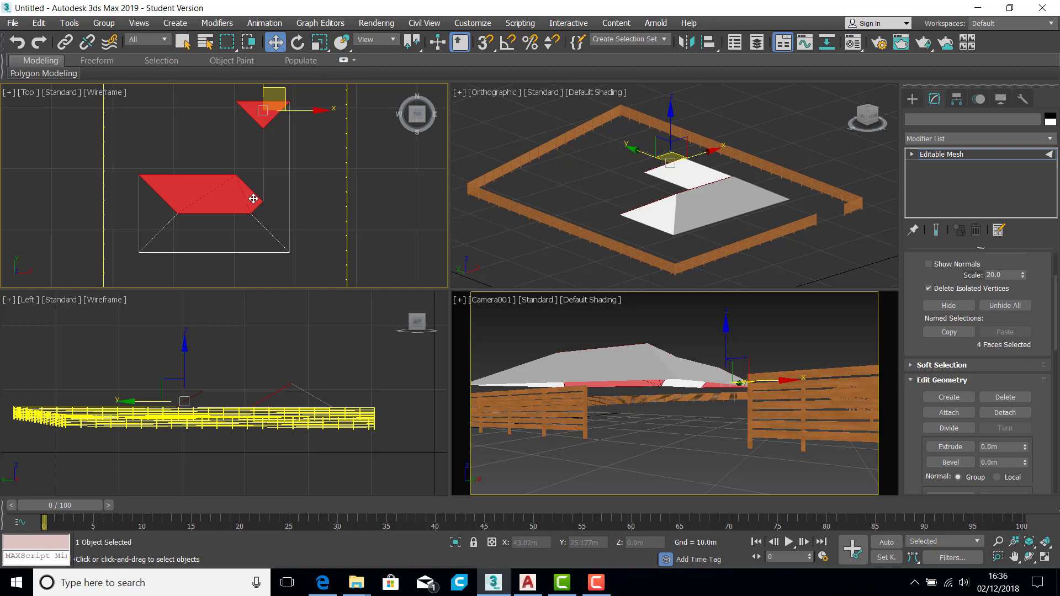
pyautogui.click(1001, 415)
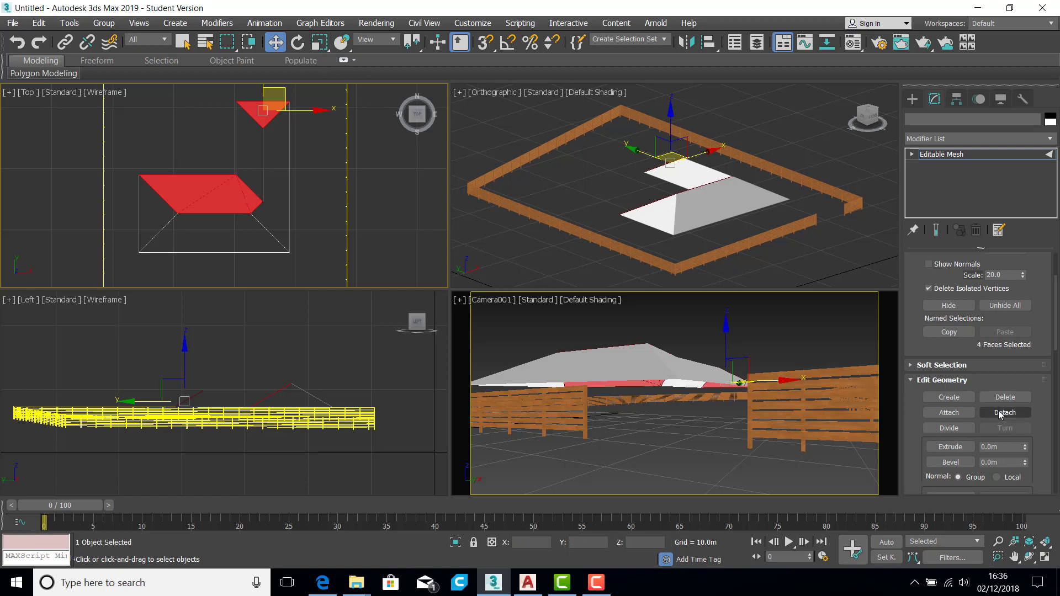
pyautogui.write('Layer:3D_ROOF_')
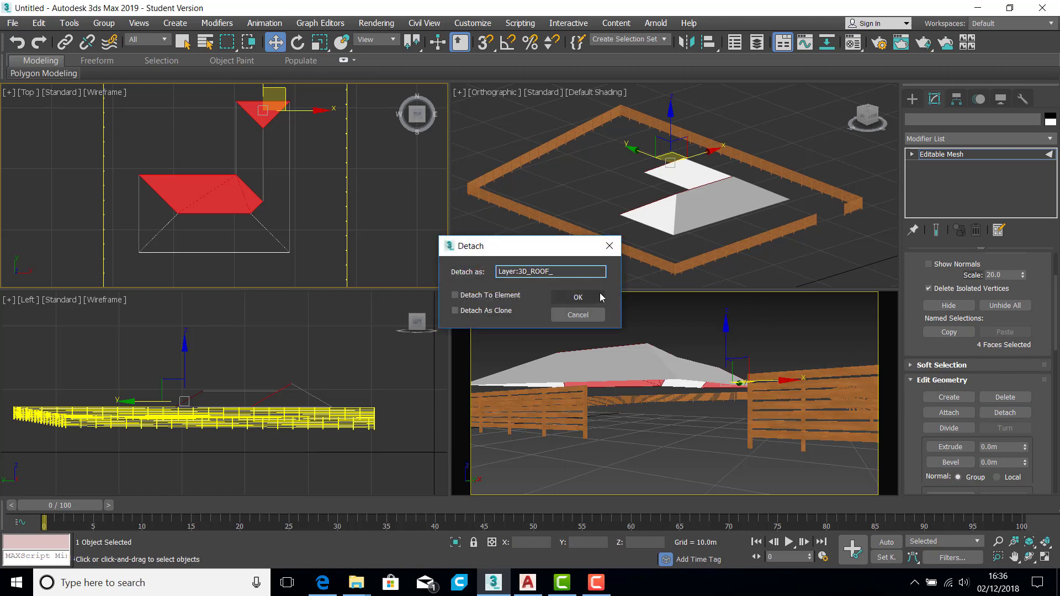
pyautogui.write('N')
pyautogui.click(577, 297)
pyautogui.click(983, 154)
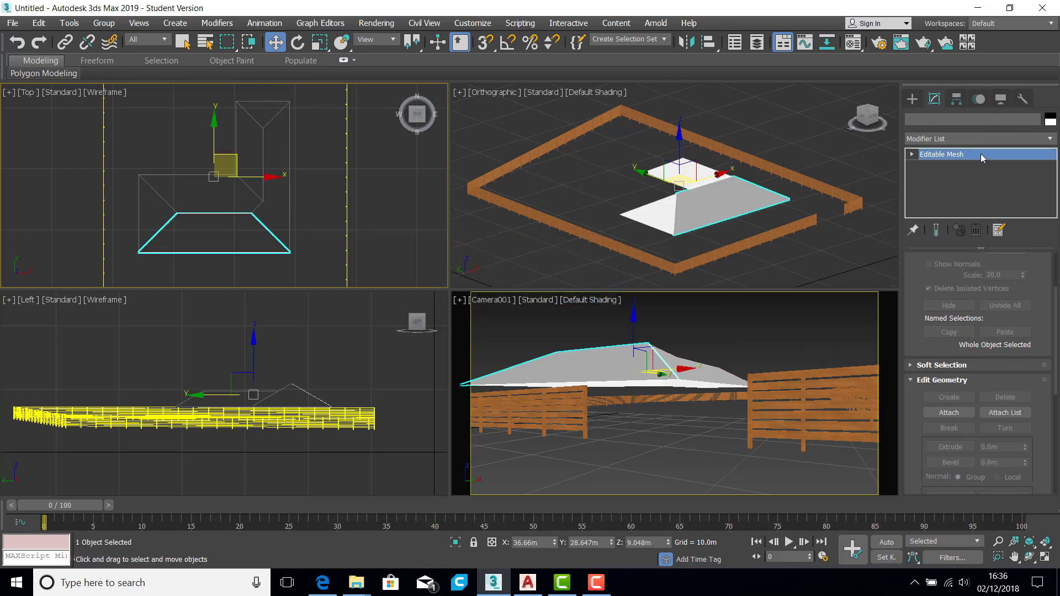
# Select the unnamed remaining roof slope from the scene list, name it Layer:3D_ROOF_S, and clear the selection.
pyautogui.click(410, 204)
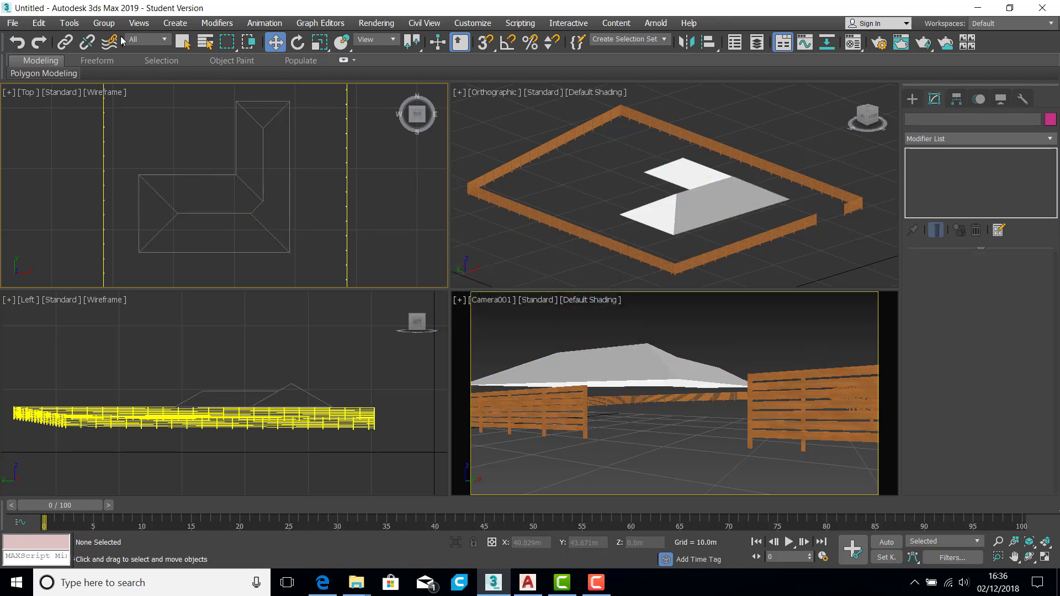
pyautogui.click(209, 47)
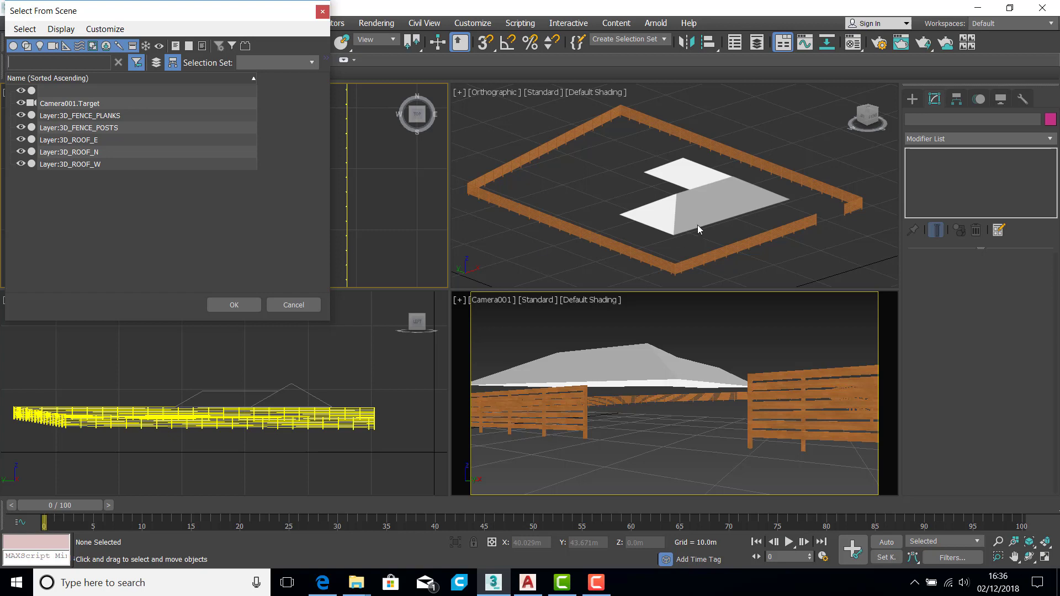
pyautogui.click(49, 89)
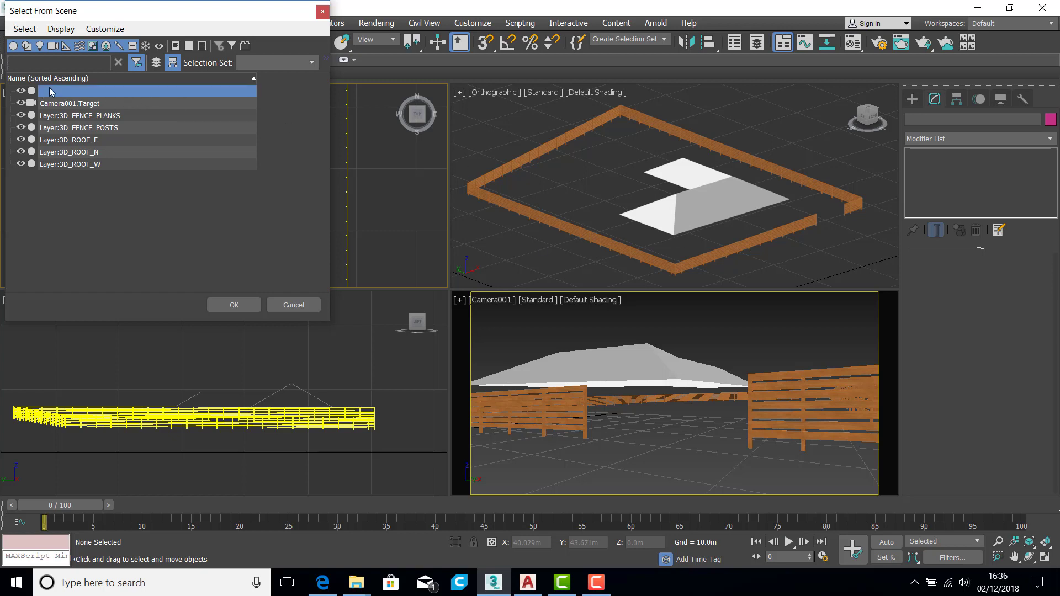
pyautogui.click(235, 305)
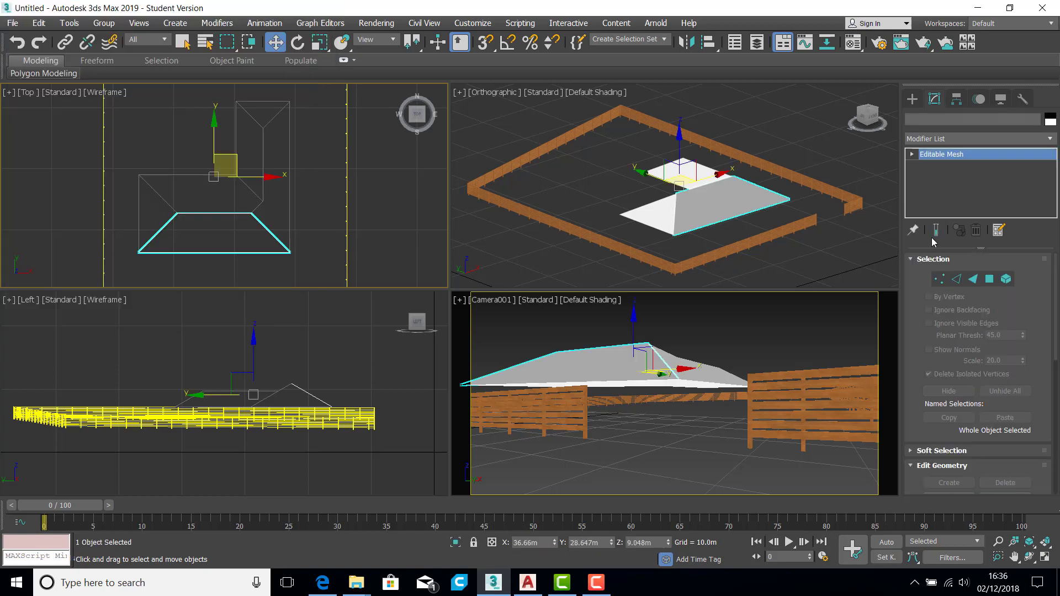
pyautogui.click(947, 119)
pyautogui.write('Layer:3D_ROOF_')
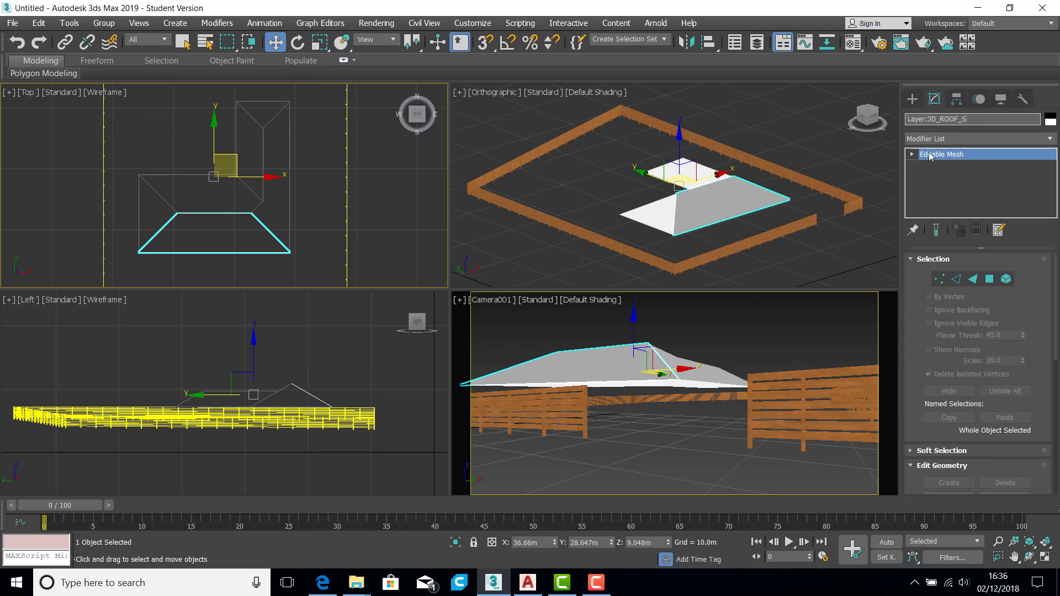
pyautogui.click(211, 43)
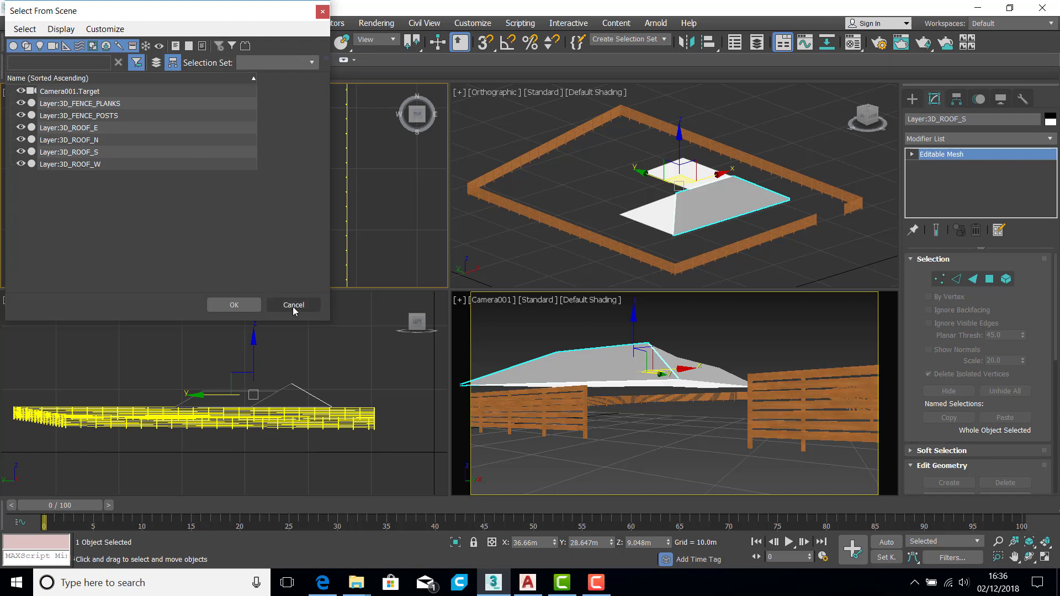
pyautogui.click(224, 306)
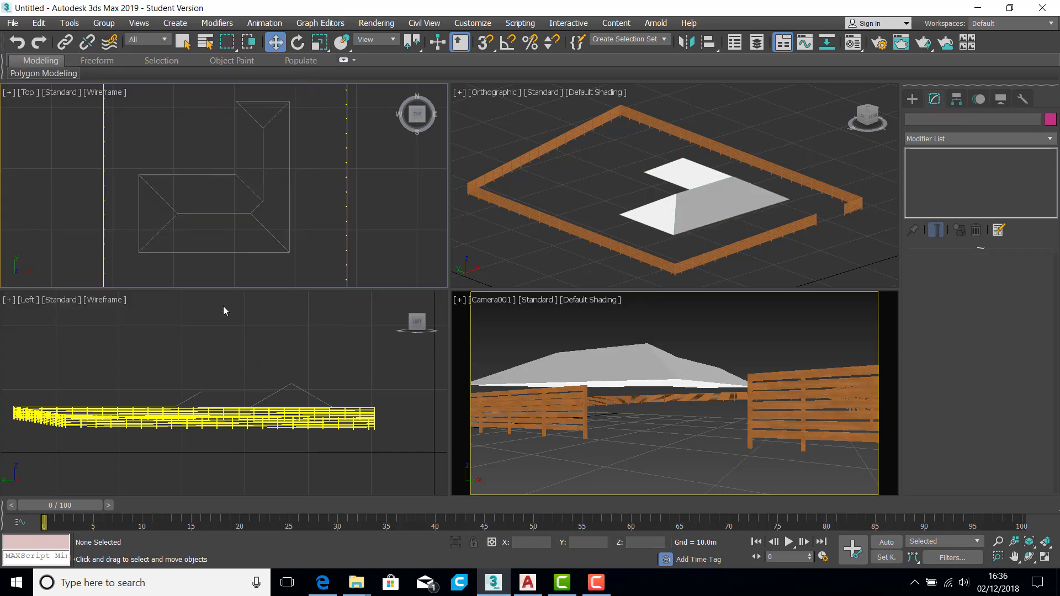
# Copy the FENCE POSTS material into the first empty sample slot and rename the copy SLATES.
pyautogui.click(853, 42)
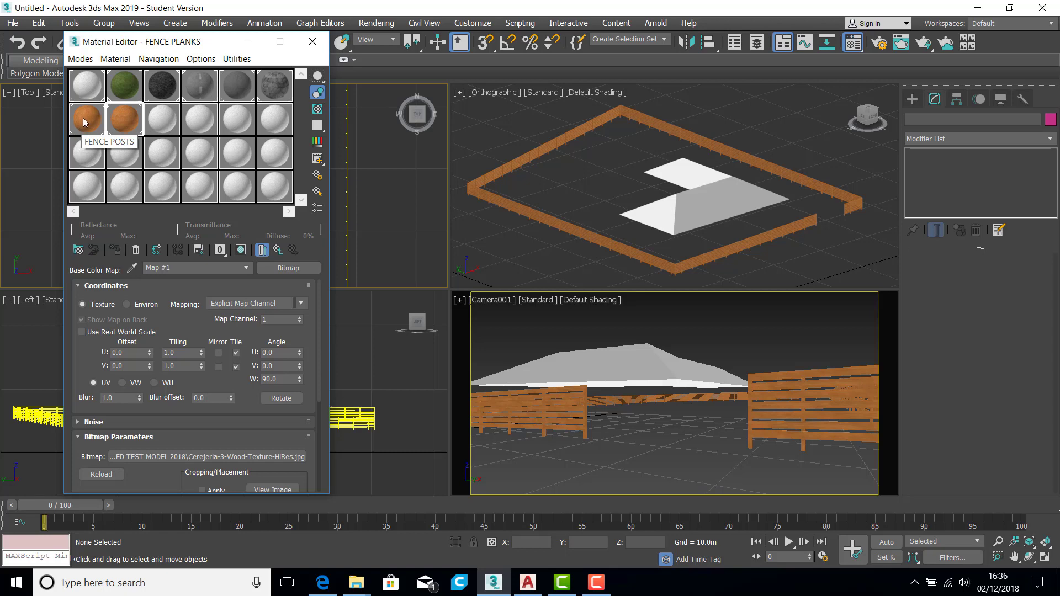
pyautogui.click(164, 123)
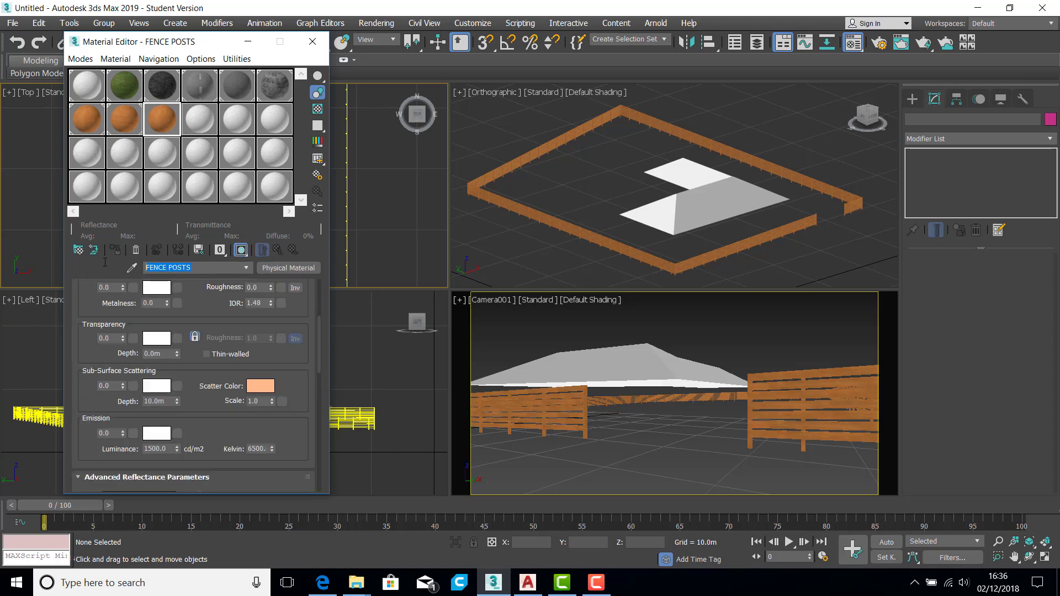
pyautogui.write('SLATES')
# Change the SLATES material's base color to an orange-brown.
pyautogui.scroll(2, 219, 428)
pyautogui.click(160, 287)
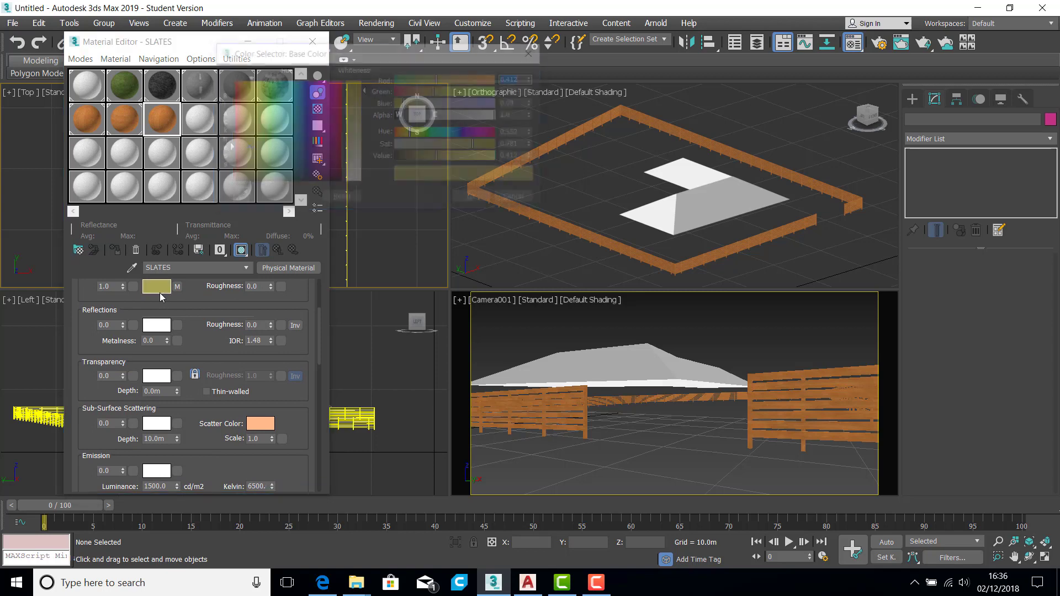
pyautogui.moveTo(247, 147); pyautogui.dragTo(237, 128)
pyautogui.click(475, 198)
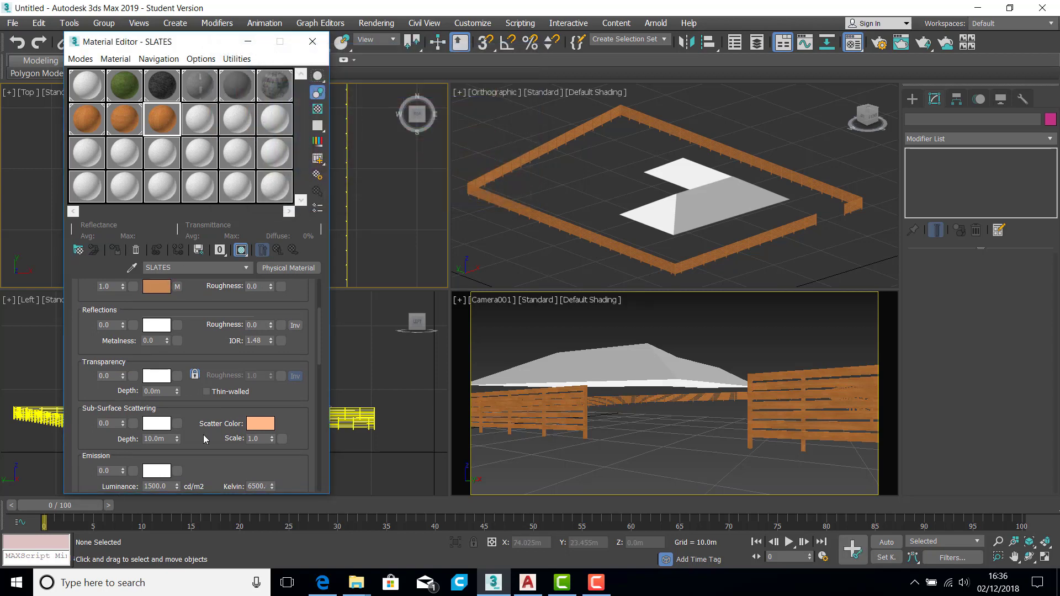
# Replace the SLATES material's base color bitmap with slate.jpg from the MAPPED TEST MODEL 2018 folder.
pyautogui.moveTo(213, 467); pyautogui.dragTo(218, 356)
pyautogui.scroll(-5, 218, 356)
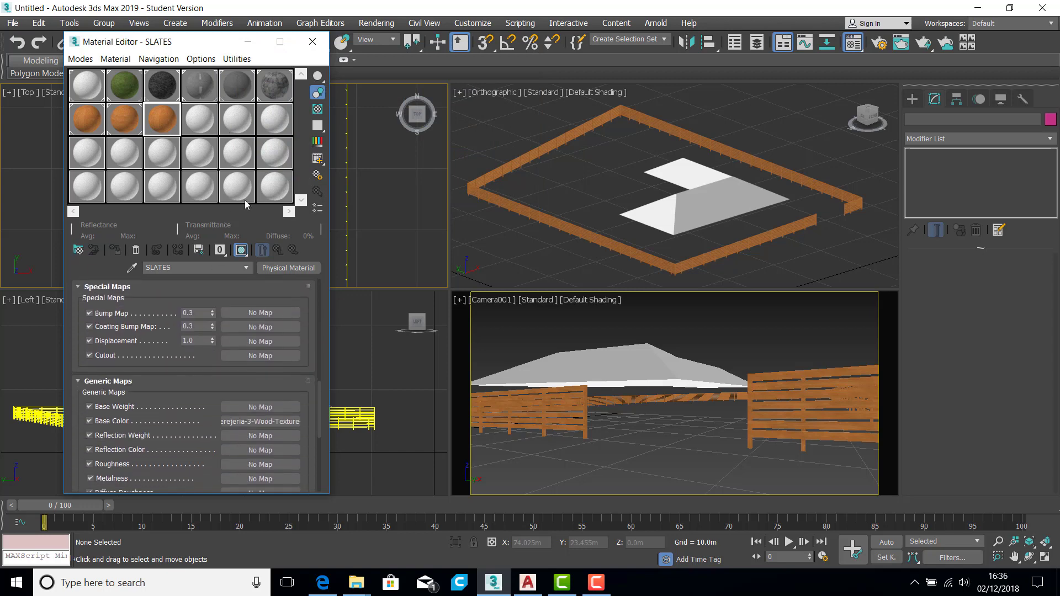
pyautogui.click(283, 422)
pyautogui.scroll(3, 160, 381)
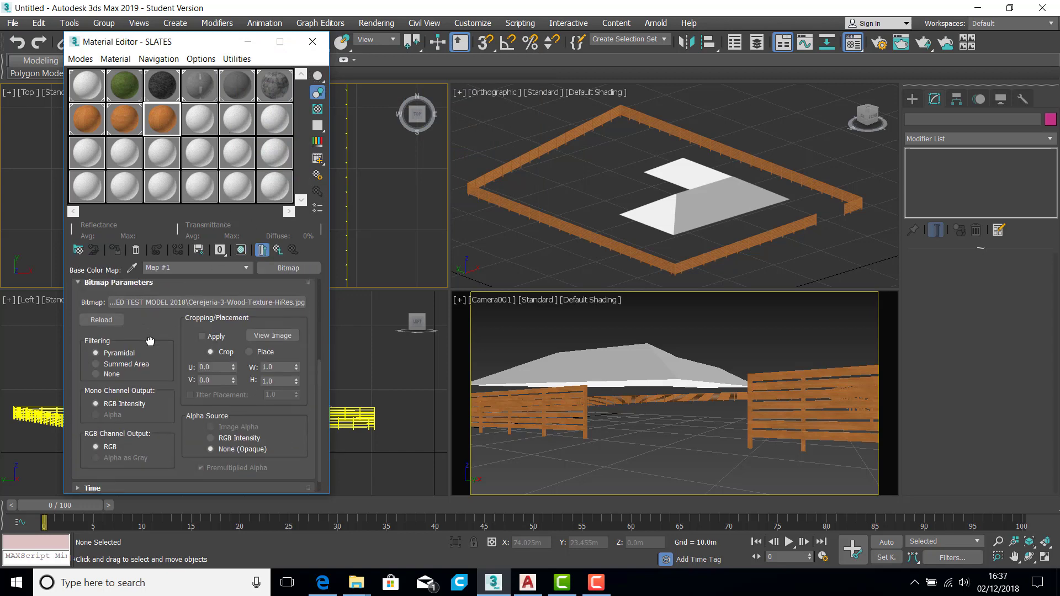
pyautogui.click(159, 376)
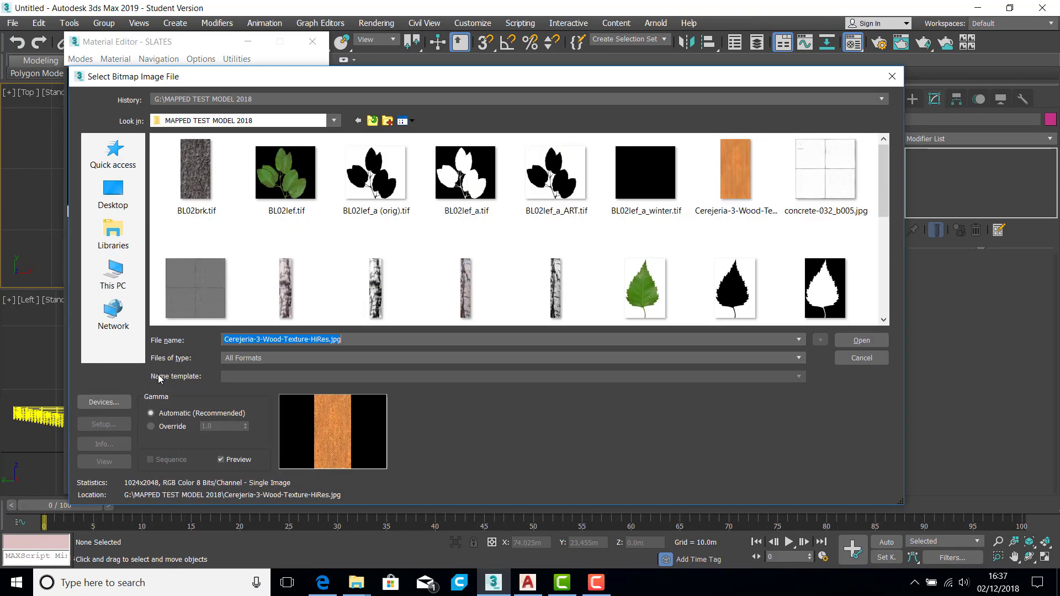
pyautogui.moveTo(883, 184); pyautogui.dragTo(879, 278)
pyautogui.click(661, 171)
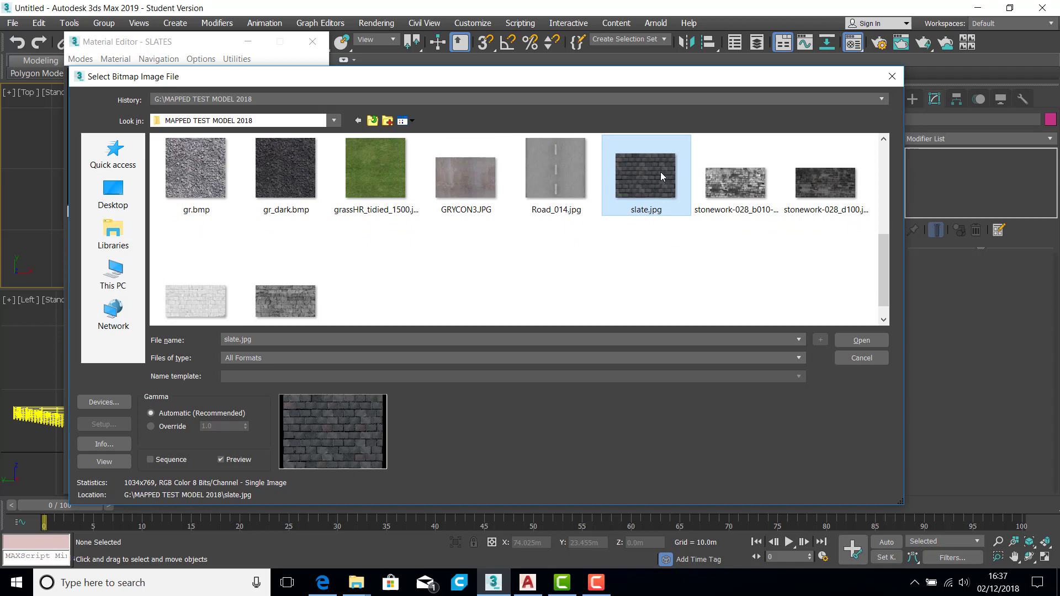
pyautogui.click(868, 340)
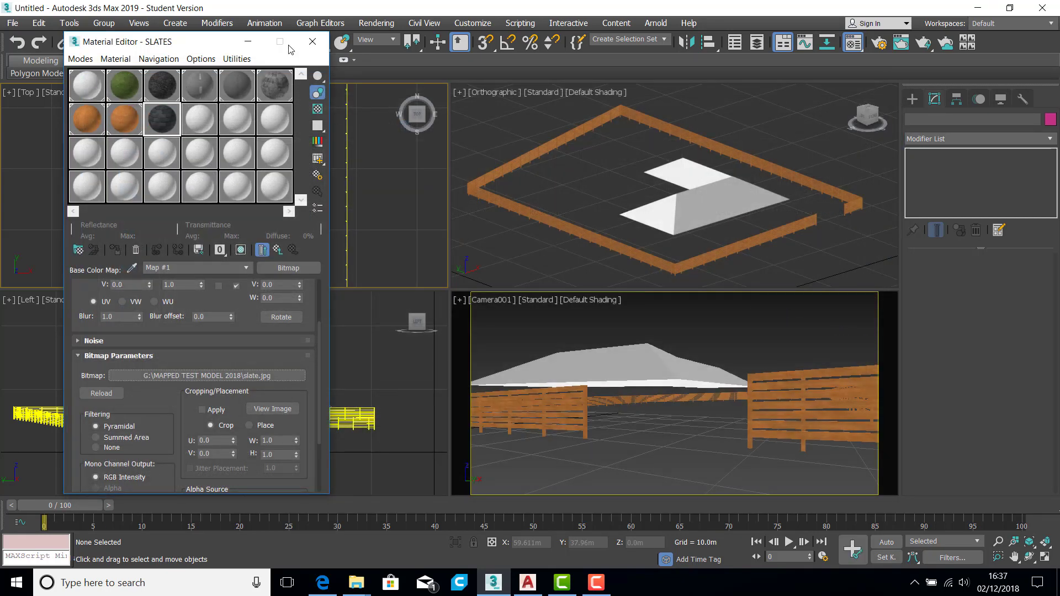
# Select all four roof slope objects and assign the SLATES material to them.
pyautogui.moveTo(194, 46); pyautogui.dragTo(194, 304)
pyautogui.moveTo(310, 97); pyautogui.dragTo(131, 264)
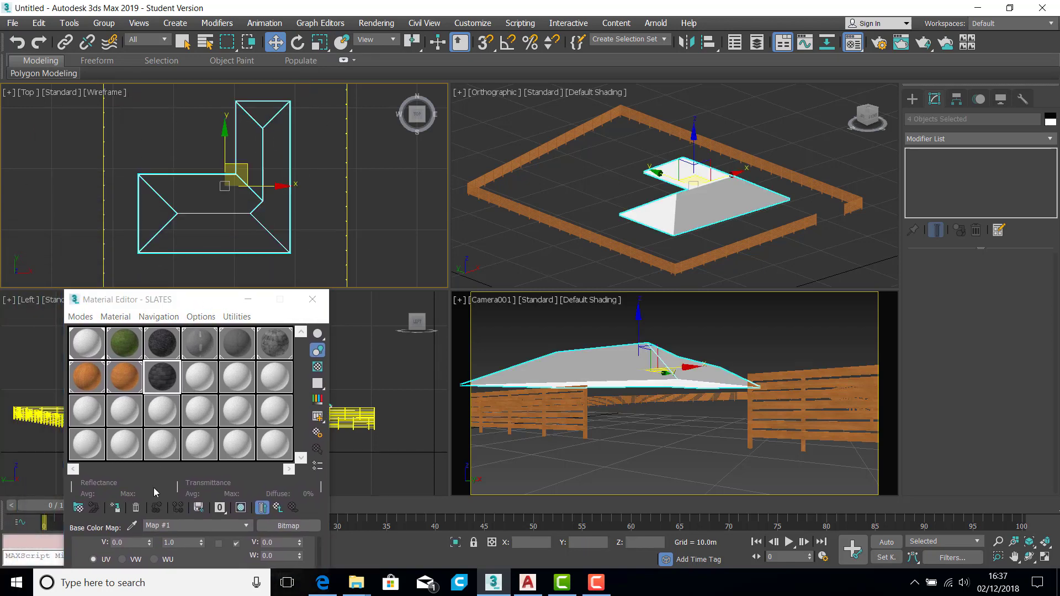
pyautogui.click(115, 508)
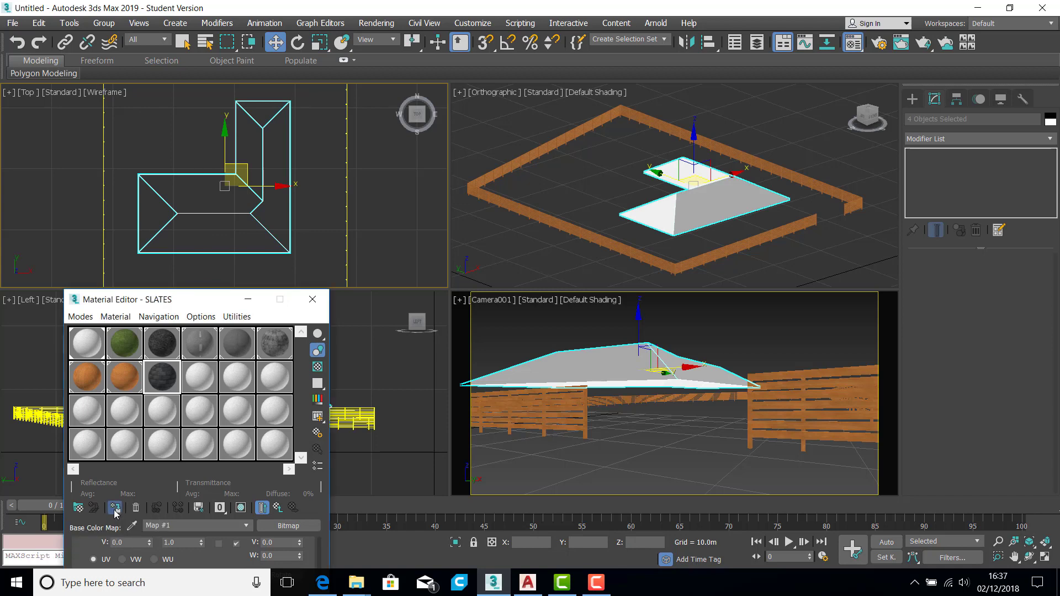
# Close the Material Editor, clear the selection and show the Top view maximized with Default Shading.
pyautogui.click(322, 302)
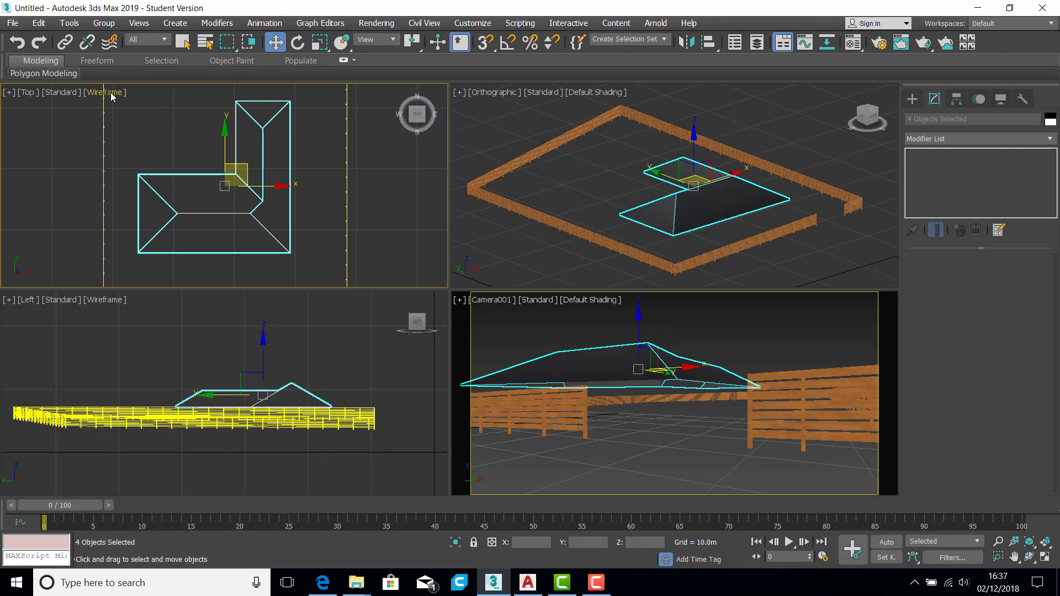
pyautogui.click(58, 123)
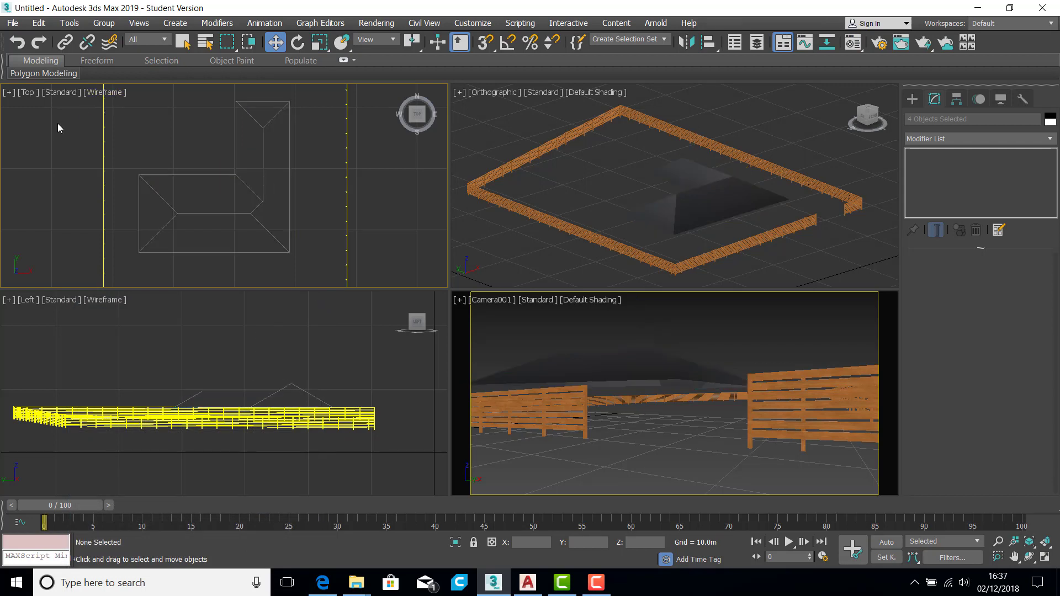
pyautogui.click(1045, 557)
pyautogui.click(104, 92)
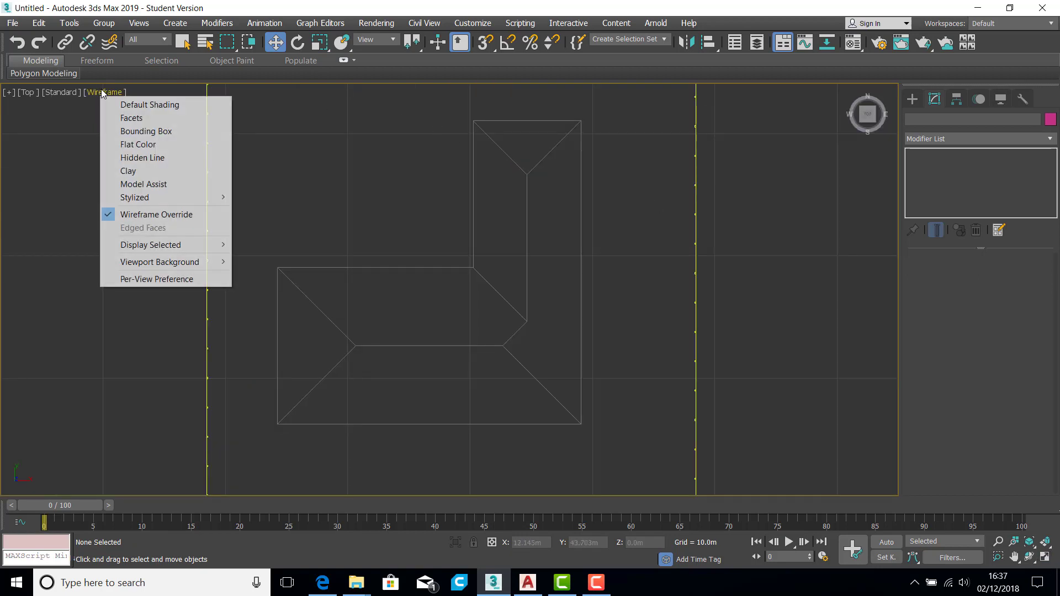
pyautogui.click(125, 106)
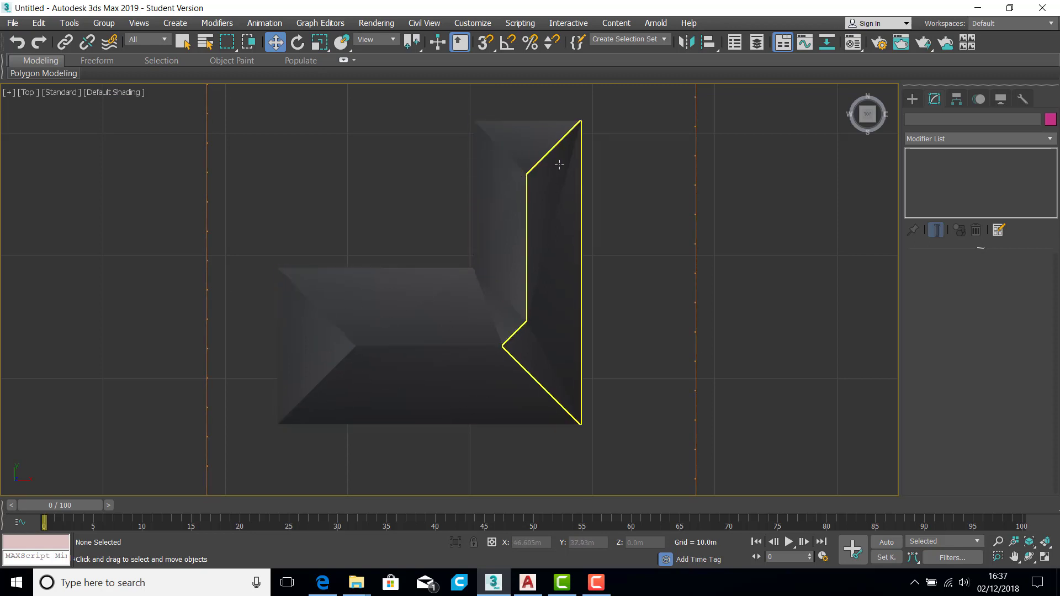
# Select the south roof slope and add a UVW Map modifier to it.
pyautogui.click(425, 387)
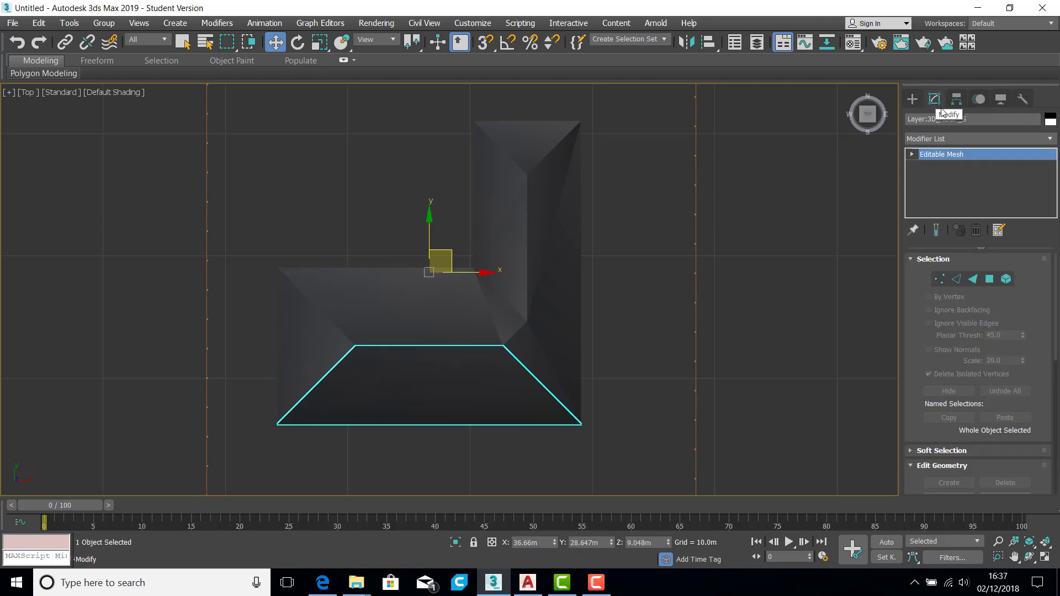
pyautogui.click(1051, 139)
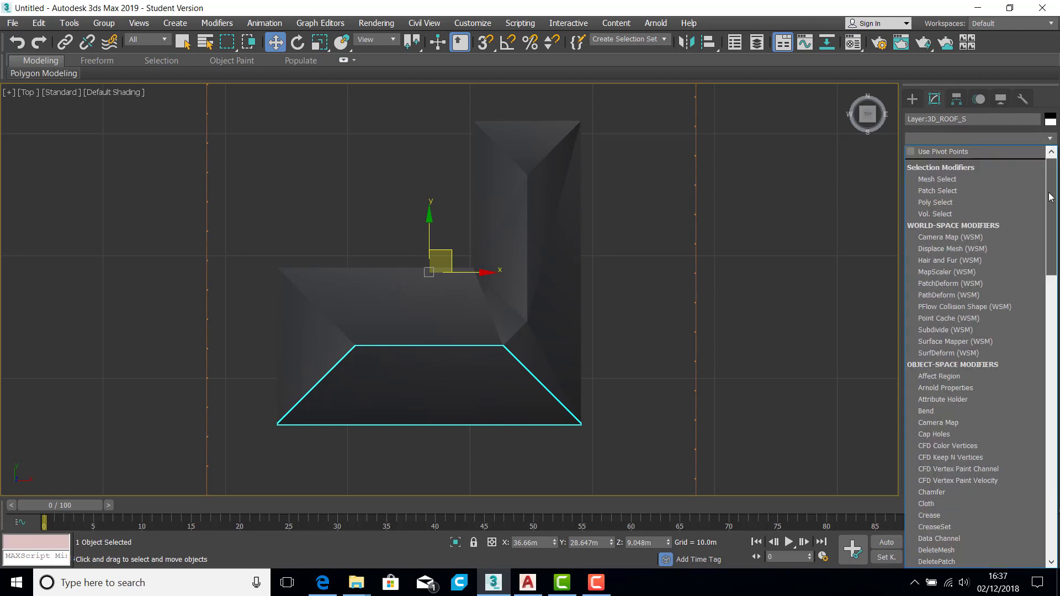
pyautogui.moveTo(1052, 216); pyautogui.dragTo(1052, 500)
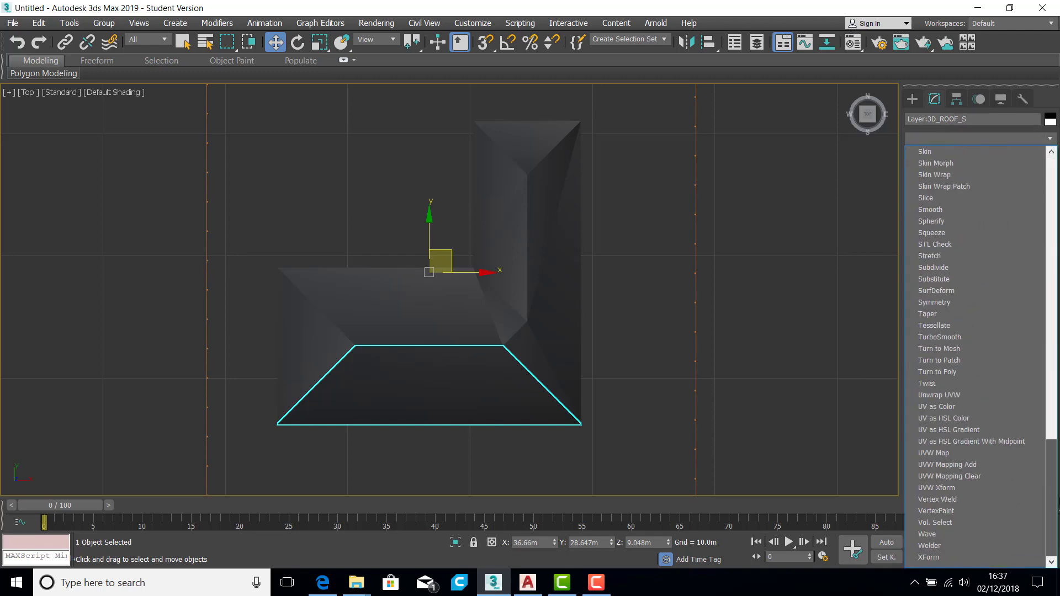
pyautogui.click(933, 454)
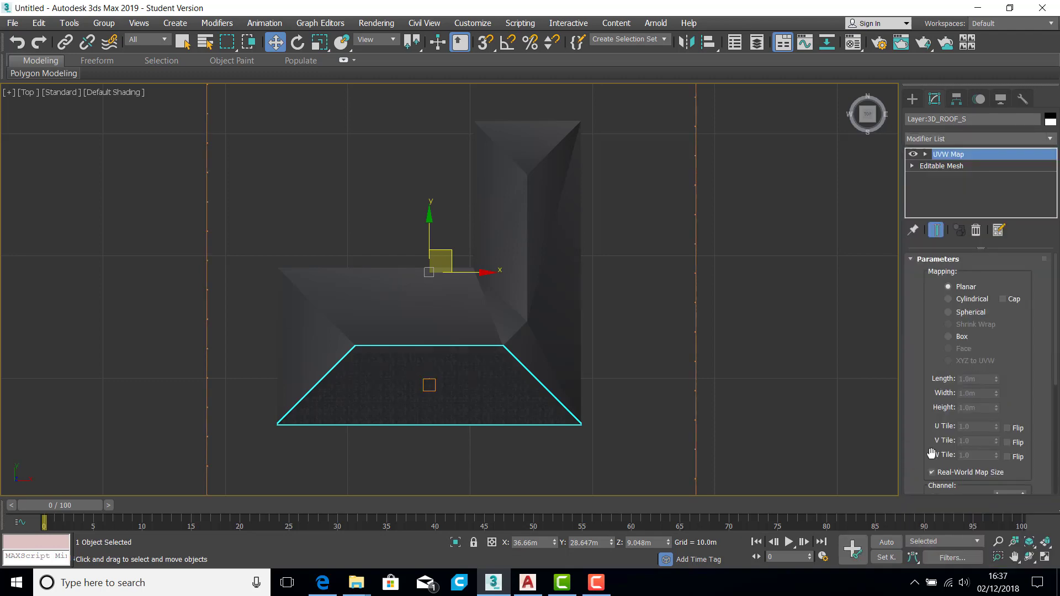
# Turn off Real-World Map Size for the south slope's mapping and set its length and width to 2 m.
pyautogui.moveTo(1028, 388); pyautogui.dragTo(1034, 345)
pyautogui.click(932, 430)
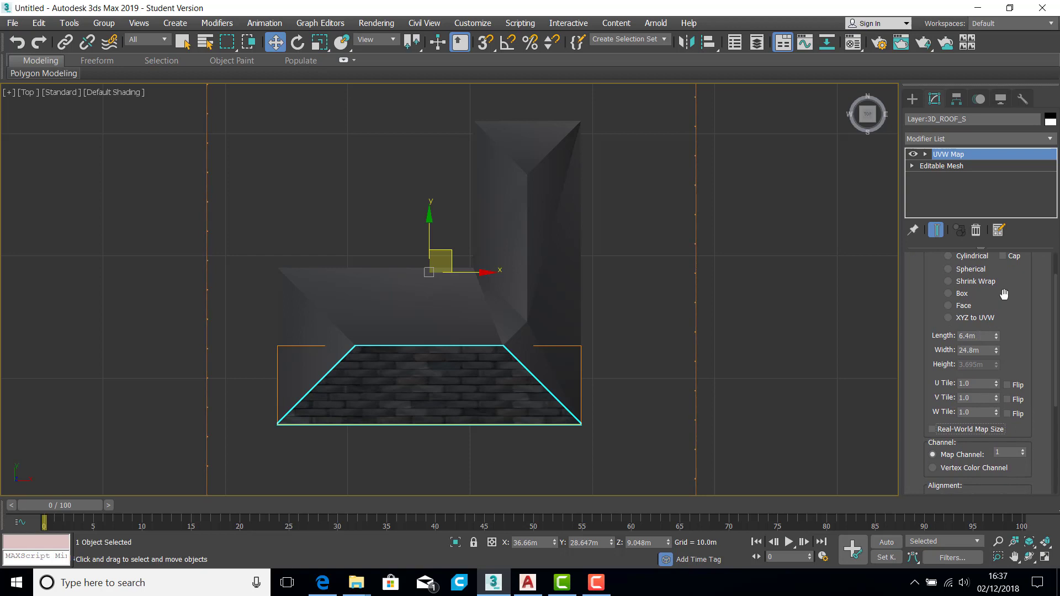
pyautogui.moveTo(1017, 329)
pyautogui.mouseDown()
pyautogui.moveTo(1018, 377)
pyautogui.moveTo(1018, 317)
pyautogui.mouseUp()
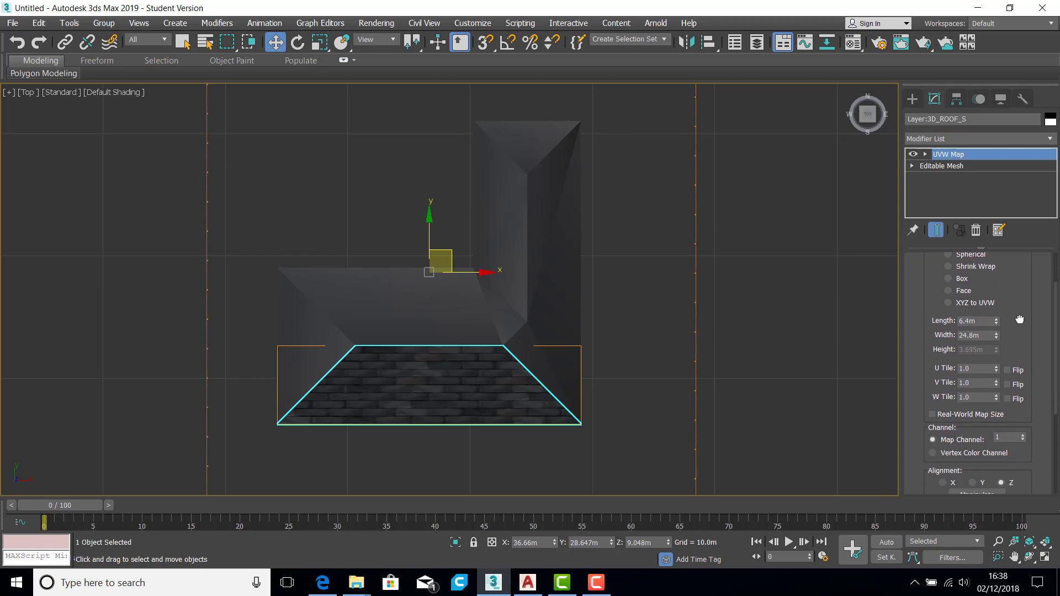
pyautogui.doubleClick(984, 321)
pyautogui.write('2')
pyautogui.press('Tab')
pyautogui.write('2')
pyautogui.press('Return')
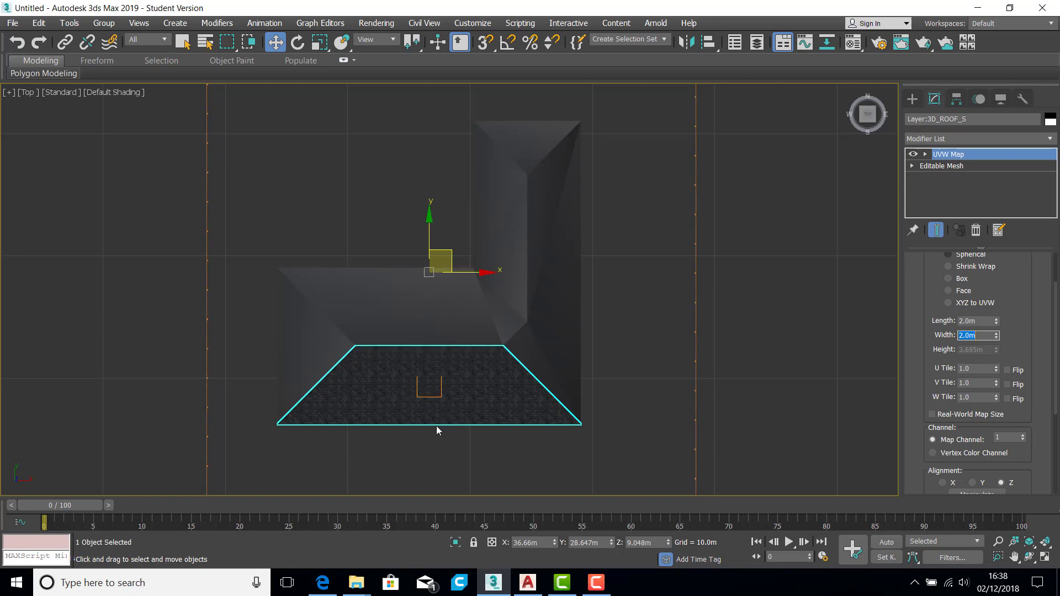
# Move the south slope's UVW Map gizmo down so its lower edge lines up with the south eave.
pyautogui.doubleClick(968, 159)
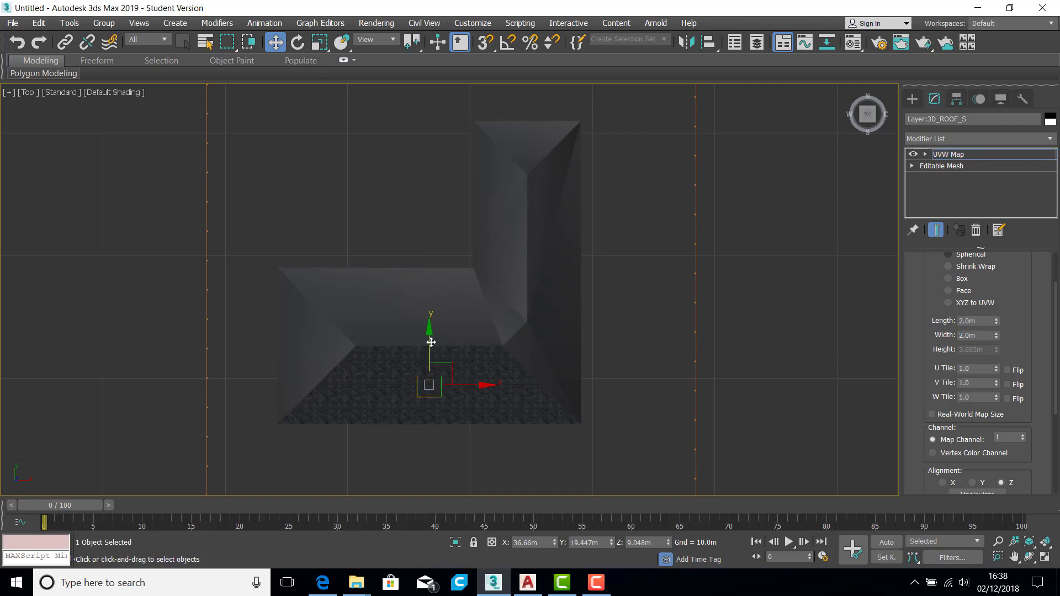
pyautogui.moveTo(430, 328); pyautogui.dragTo(430, 357)
pyautogui.scroll(10, 429, 437)
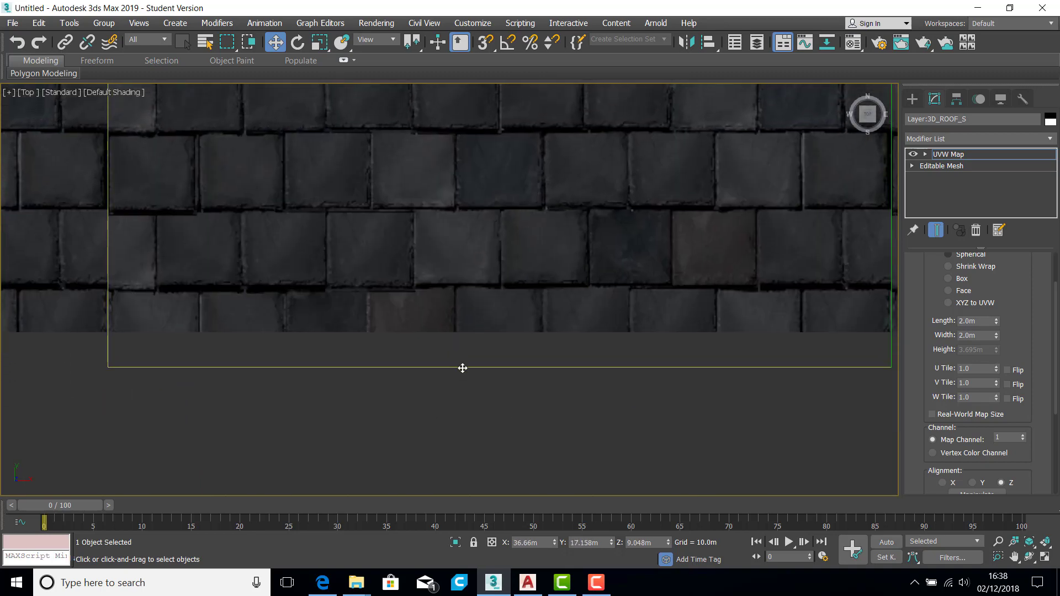
pyautogui.moveTo(463, 369); pyautogui.dragTo(469, 337)
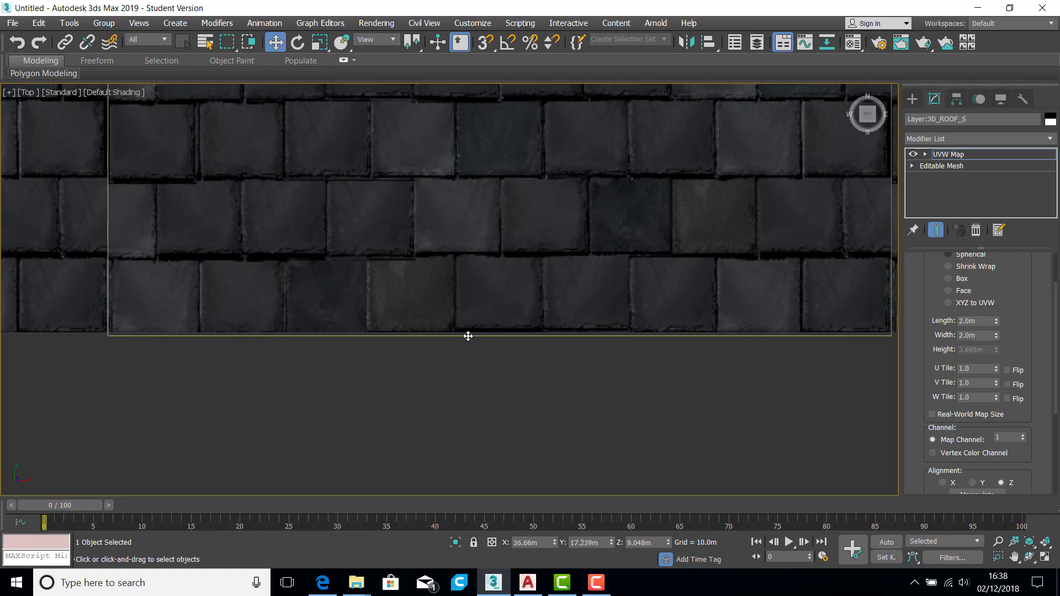
pyautogui.scroll(-6, 555, 347)
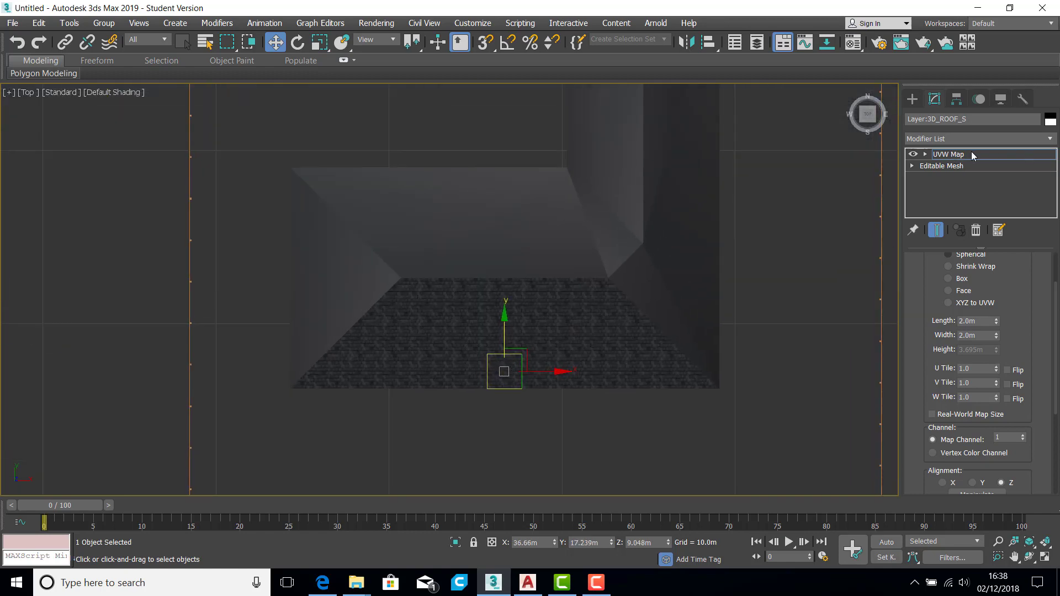
pyautogui.click(1003, 154)
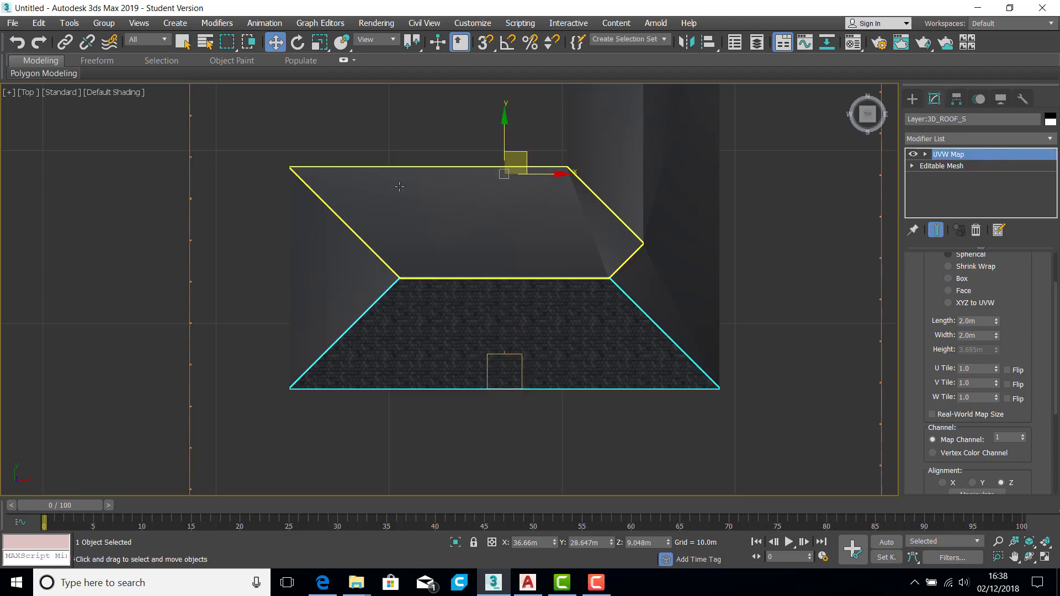
# Select the west roof slope and add a UVW Map modifier to it.
pyautogui.click(330, 286)
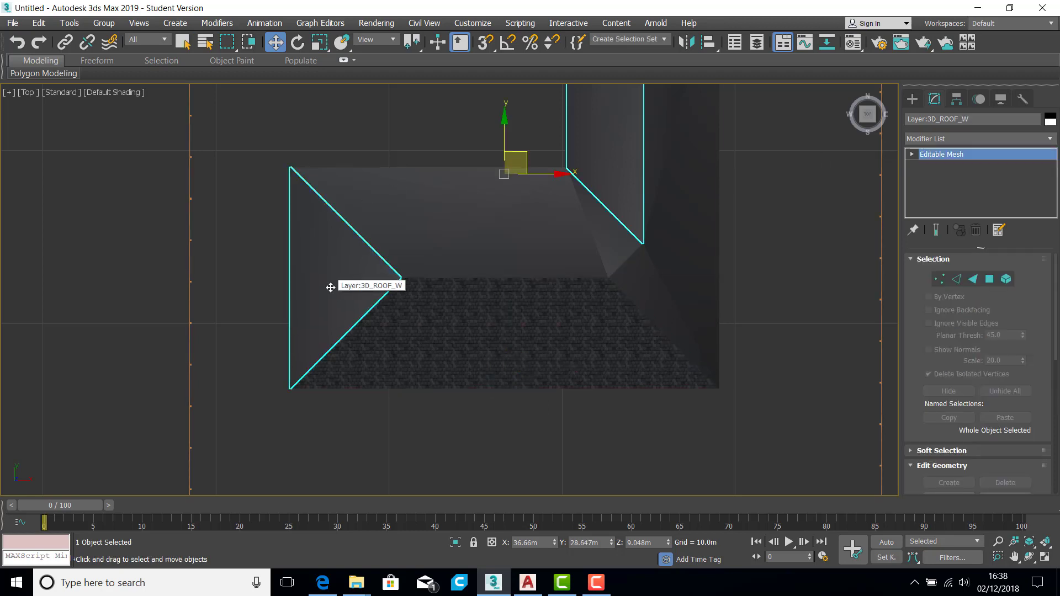
pyautogui.click(1052, 141)
pyautogui.moveTo(1055, 199); pyautogui.dragTo(1056, 504)
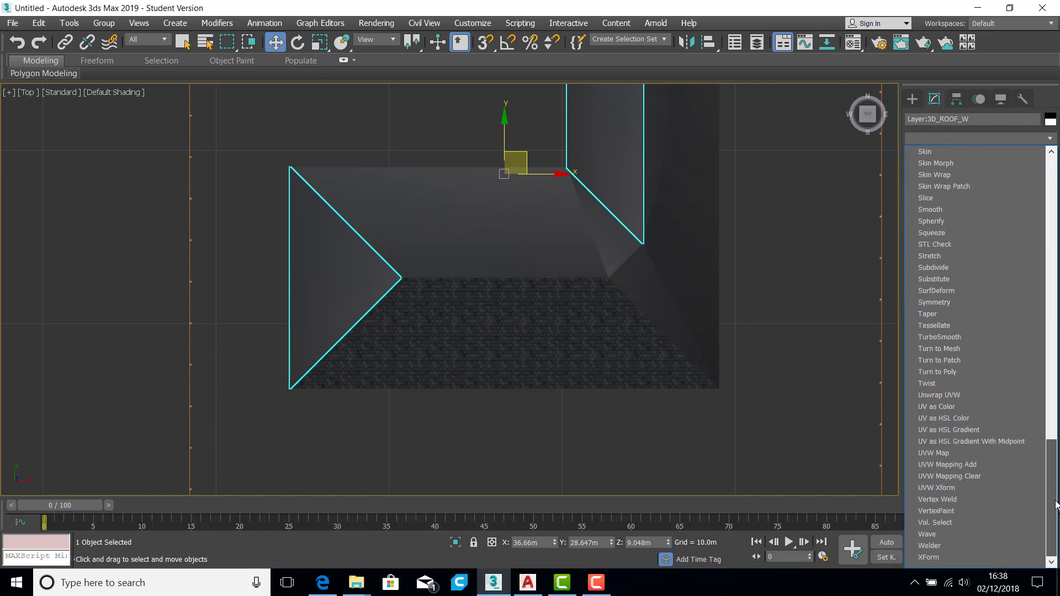
pyautogui.click(938, 453)
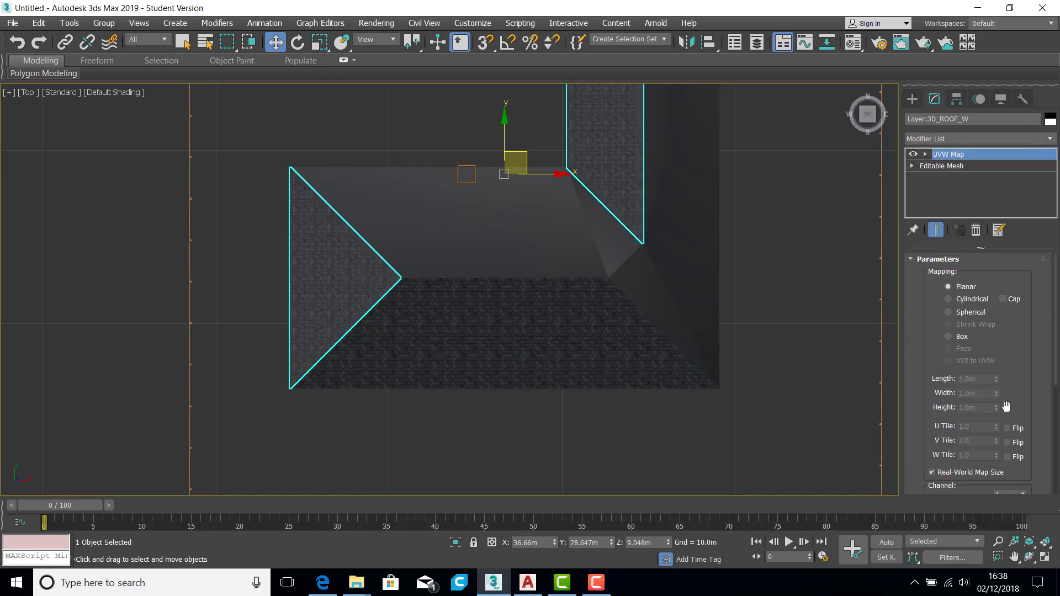
# Acquire the west slope's UVW mapping from the south slope using Acquire Absolute.
pyautogui.moveTo(1006, 407); pyautogui.dragTo(1040, 221)
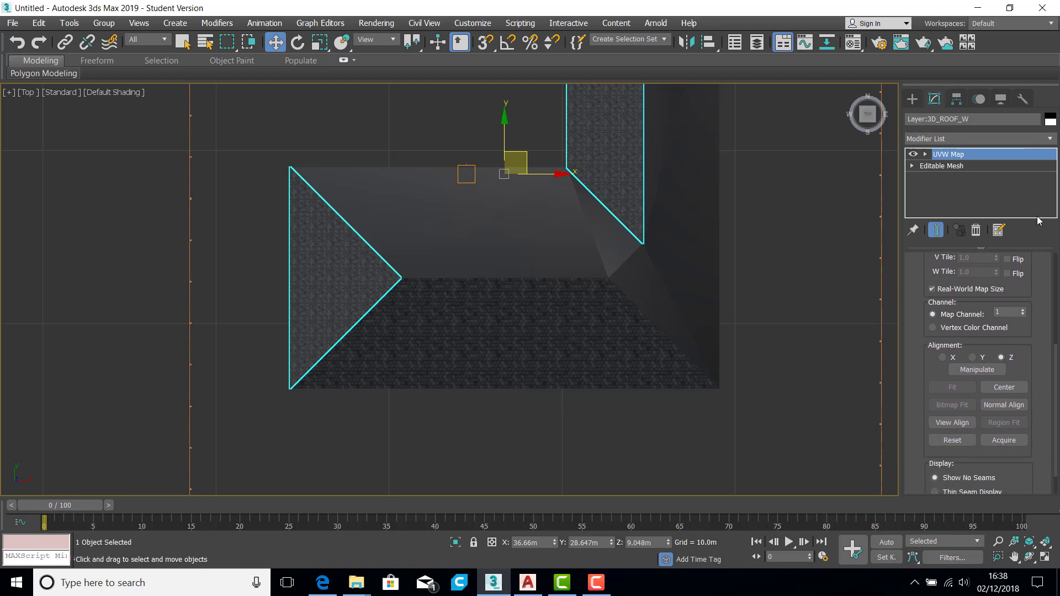
pyautogui.click(1003, 441)
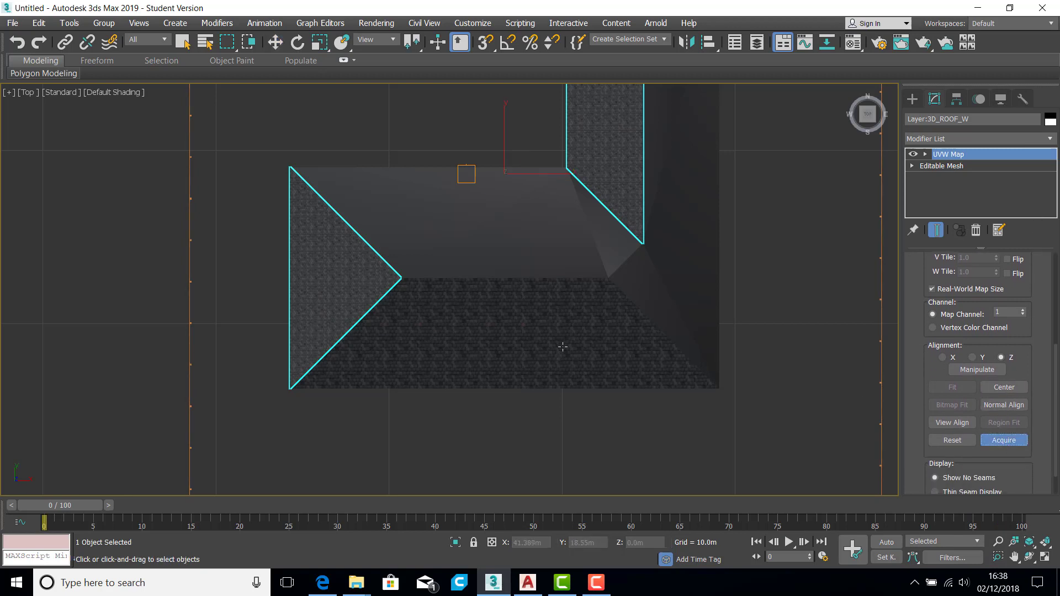
pyautogui.click(456, 350)
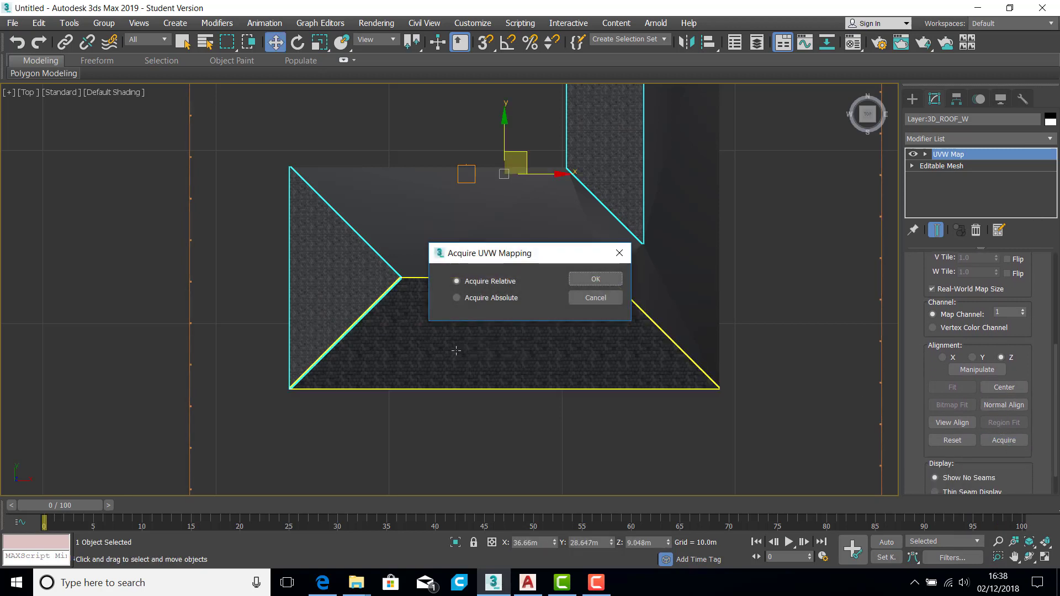
pyautogui.click(455, 299)
pyautogui.click(607, 279)
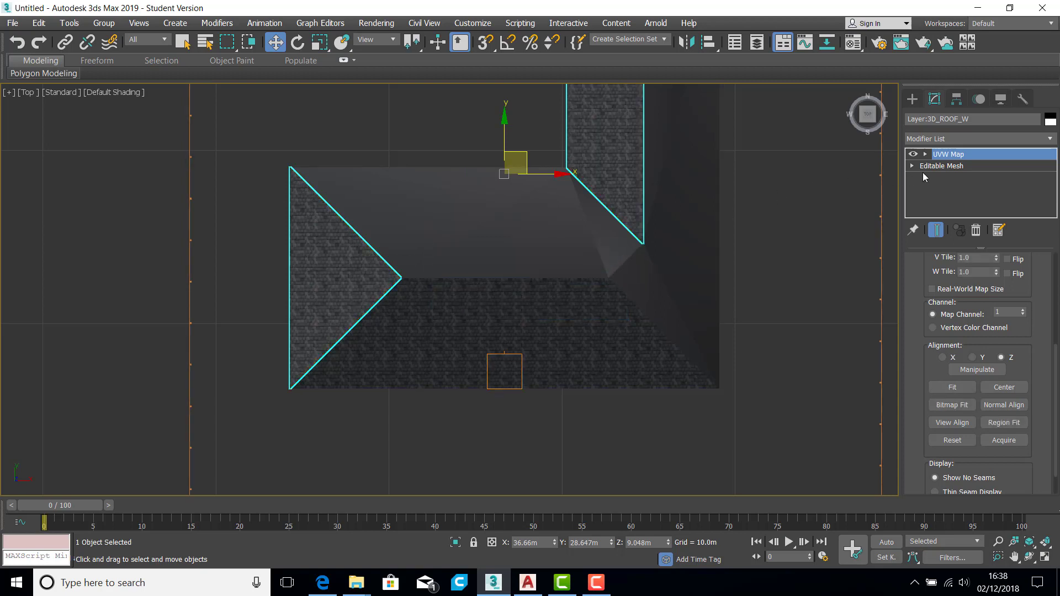
# Move the west slope's UVW Map gizmo to the west eave and rotate it 90 degrees clockwise with angle snap on.
pyautogui.click(966, 154)
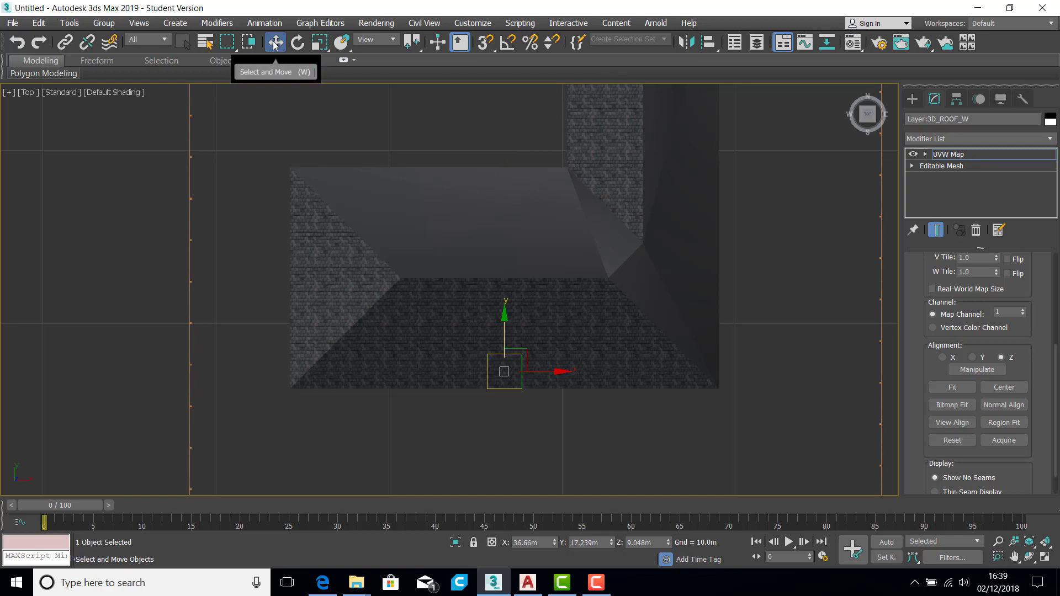
pyautogui.moveTo(529, 352); pyautogui.dragTo(318, 250)
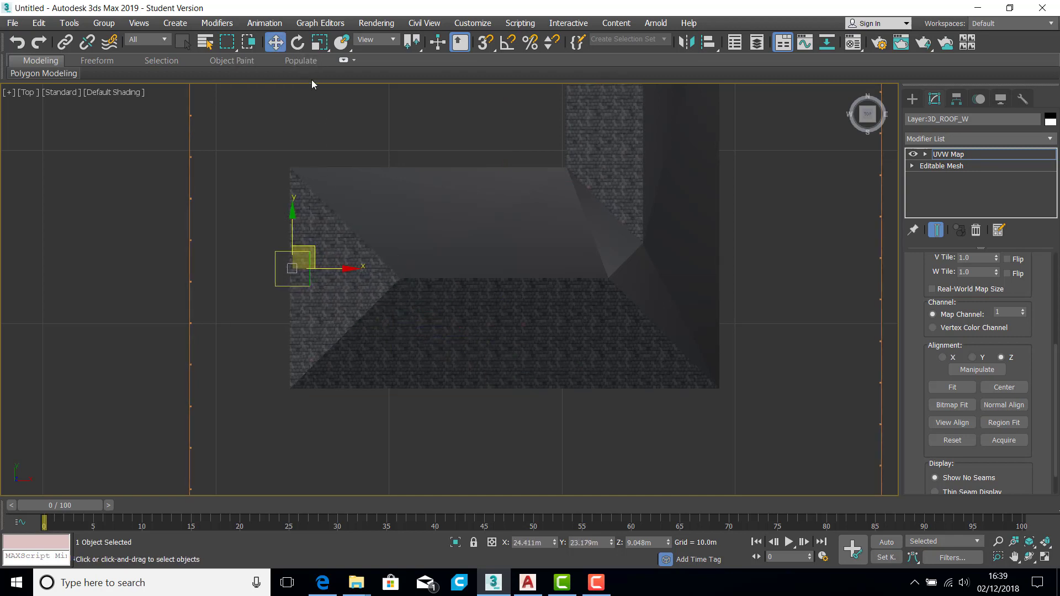
pyautogui.click(298, 42)
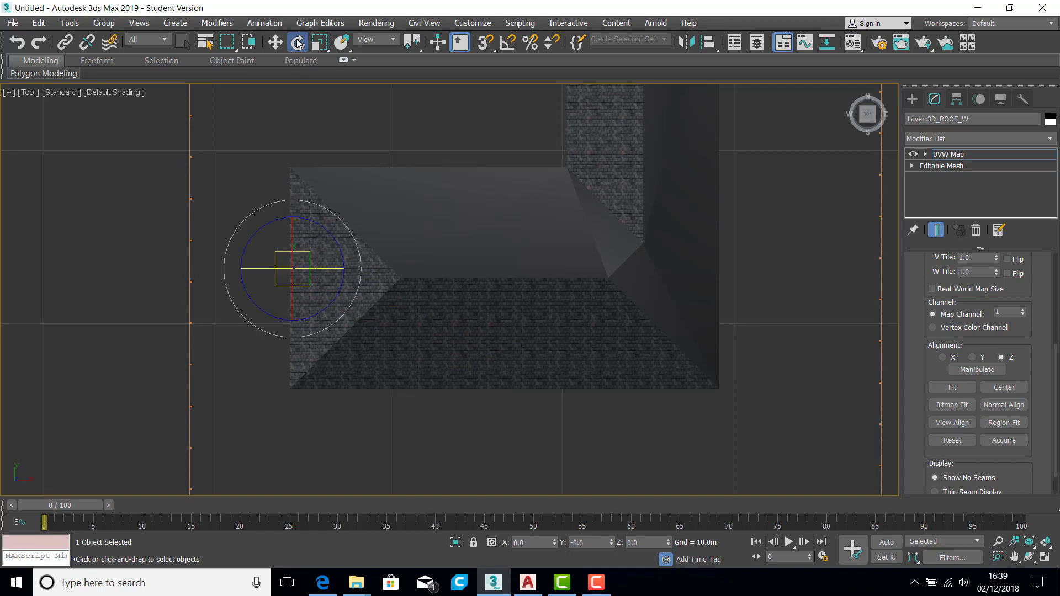
pyautogui.click(507, 42)
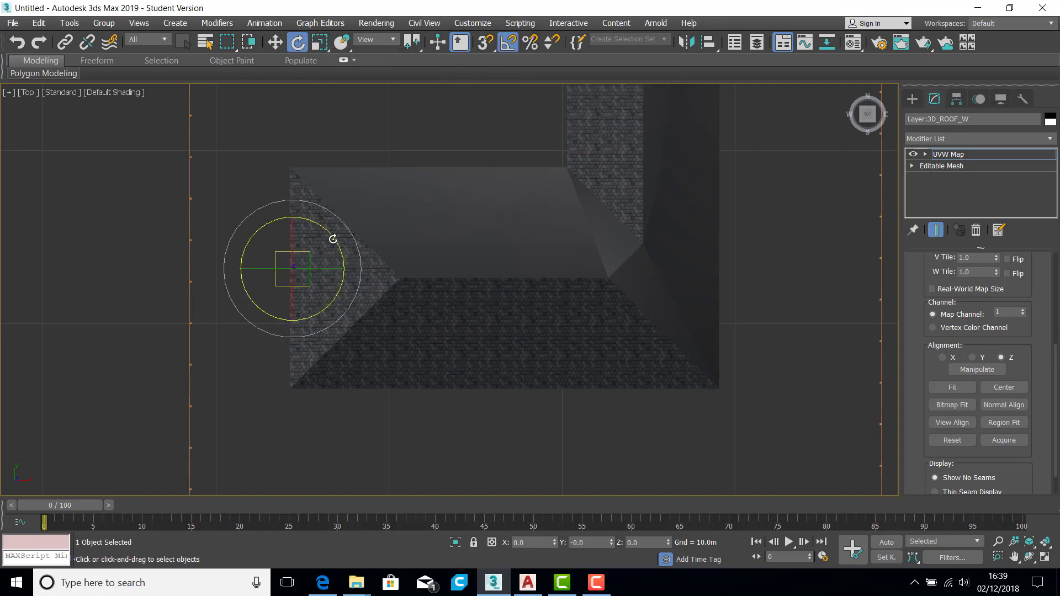
pyautogui.moveTo(348, 230); pyautogui.dragTo(374, 269)
# Align the west edge of the west slope's UVW Map gizmo with the eave and finish editing the gizmo.
pyautogui.scroll(8, 286, 289)
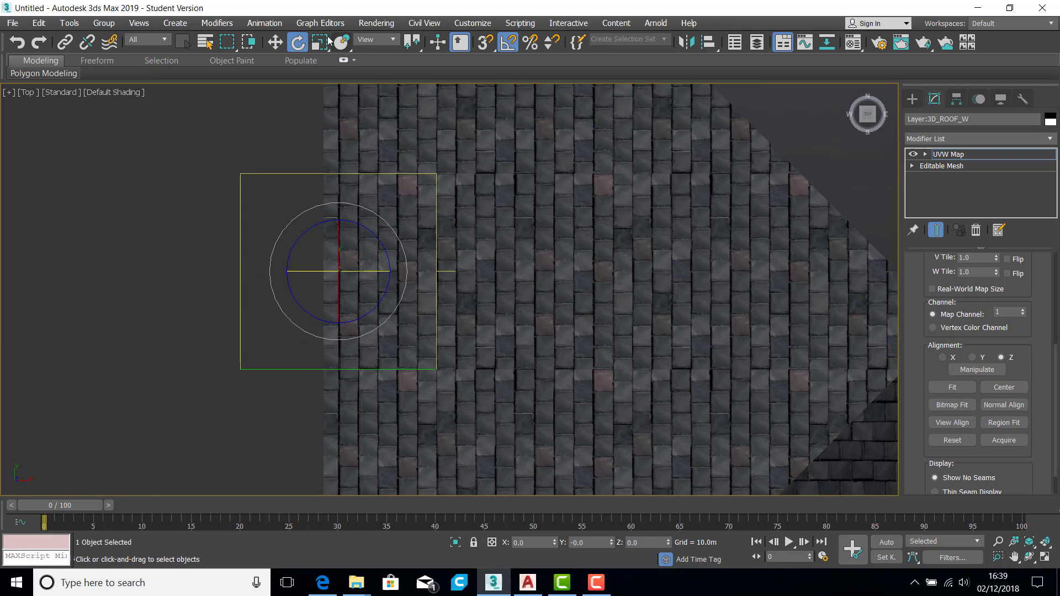
pyautogui.click(274, 42)
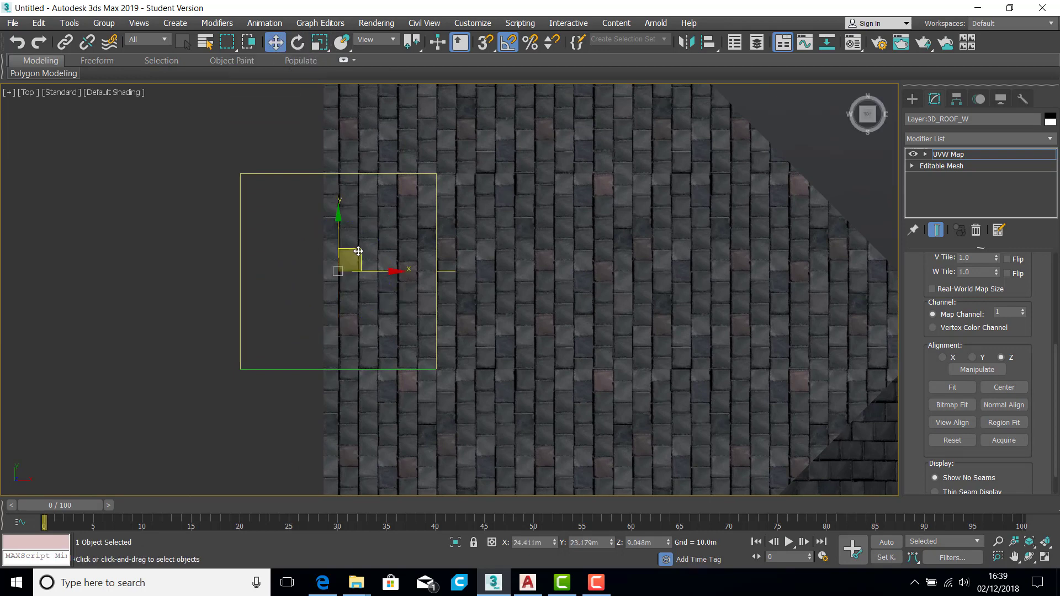
pyautogui.moveTo(358, 252); pyautogui.dragTo(440, 297)
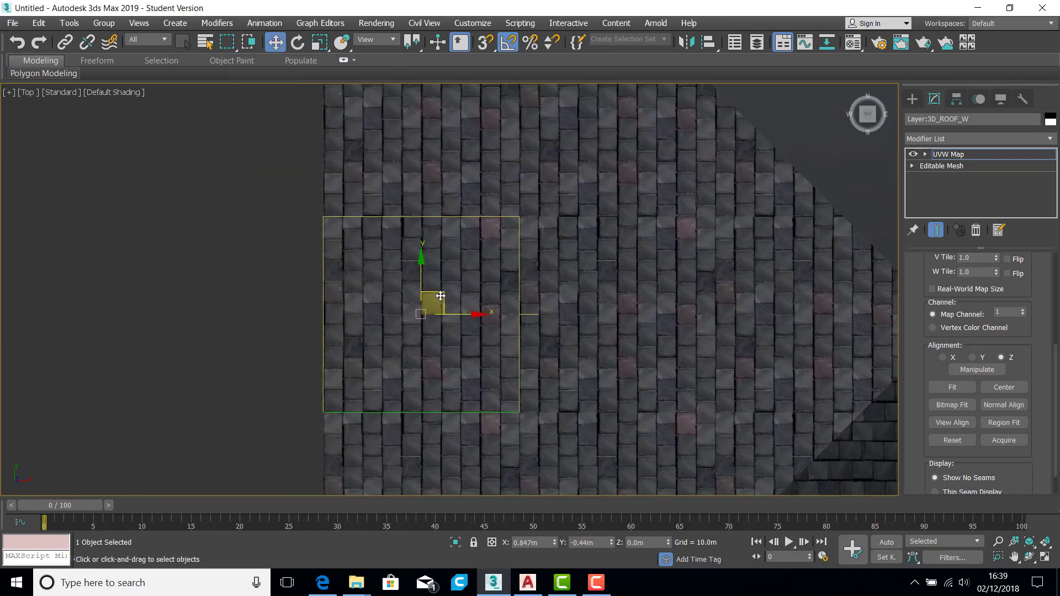
pyautogui.scroll(5, 333, 311)
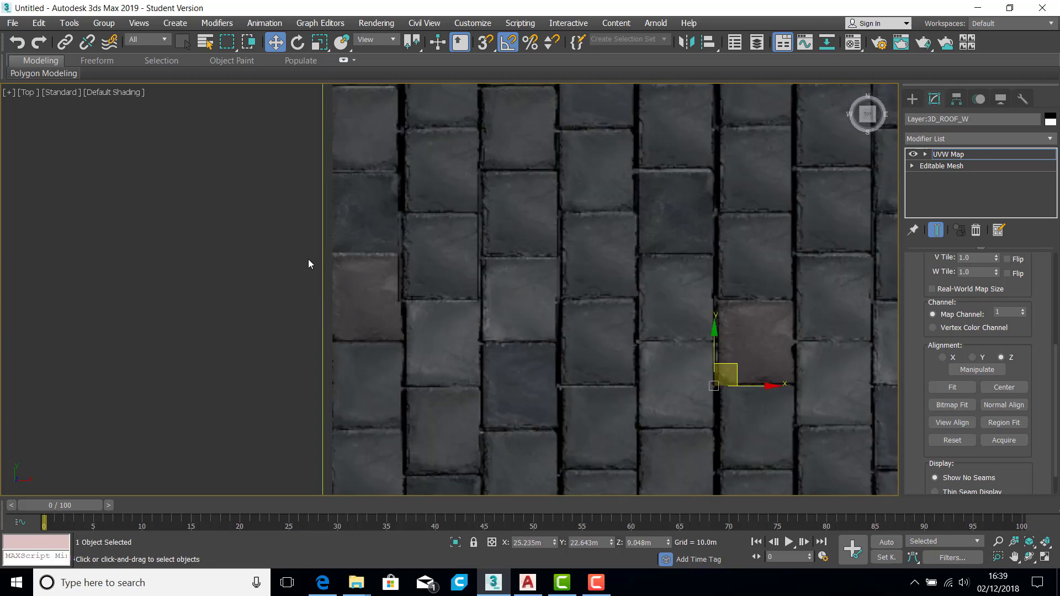
pyautogui.scroll(4, 308, 259)
pyautogui.moveTo(350, 262); pyautogui.dragTo(369, 273)
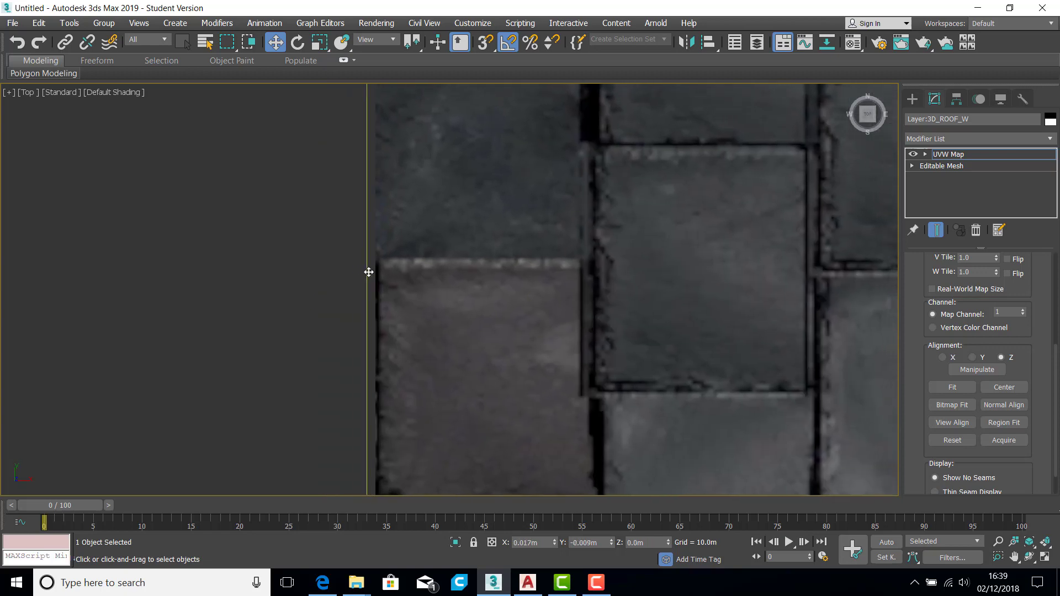
pyautogui.click(973, 157)
# Select the north roof slope and add a UVW Map modifier to it.
pyautogui.scroll(-10, 661, 226)
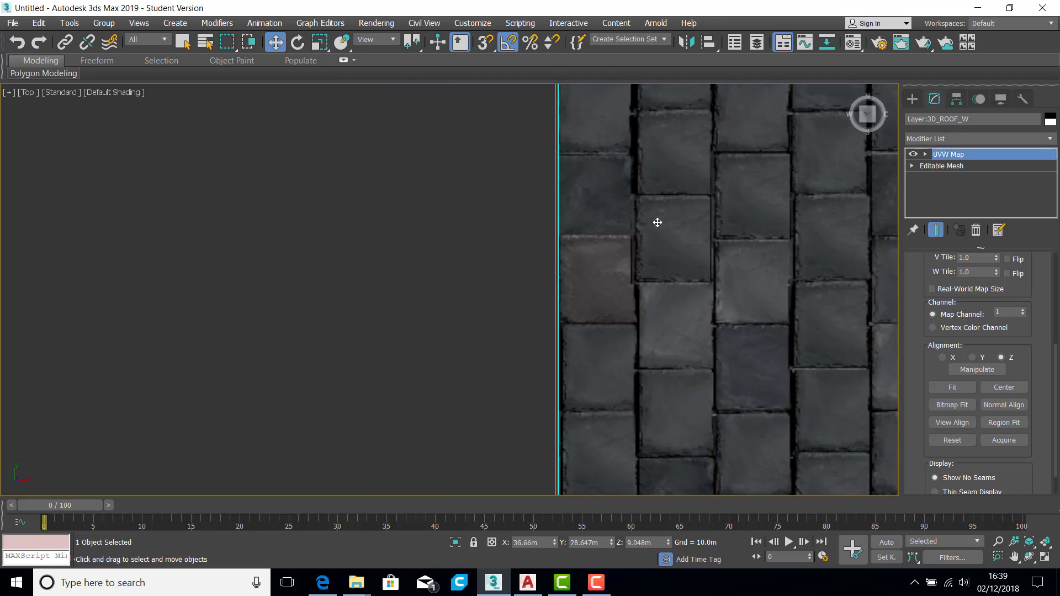
pyautogui.scroll(-5, 660, 226)
pyautogui.moveTo(729, 229); pyautogui.dragTo(392, 255, button='middle')
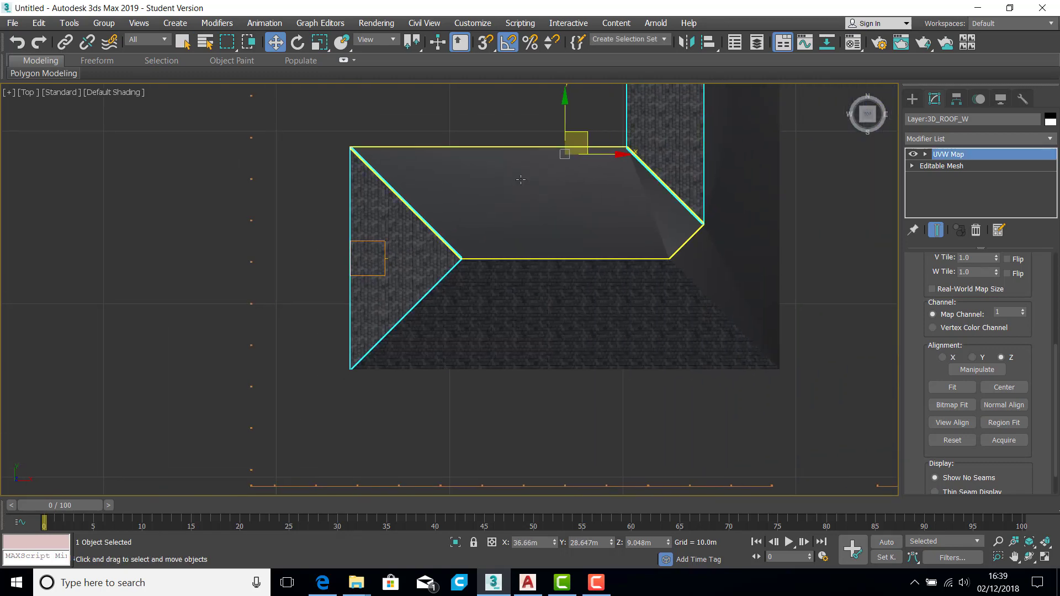
pyautogui.moveTo(505, 195); pyautogui.dragTo(365, 245, button='middle')
pyautogui.click(364, 245)
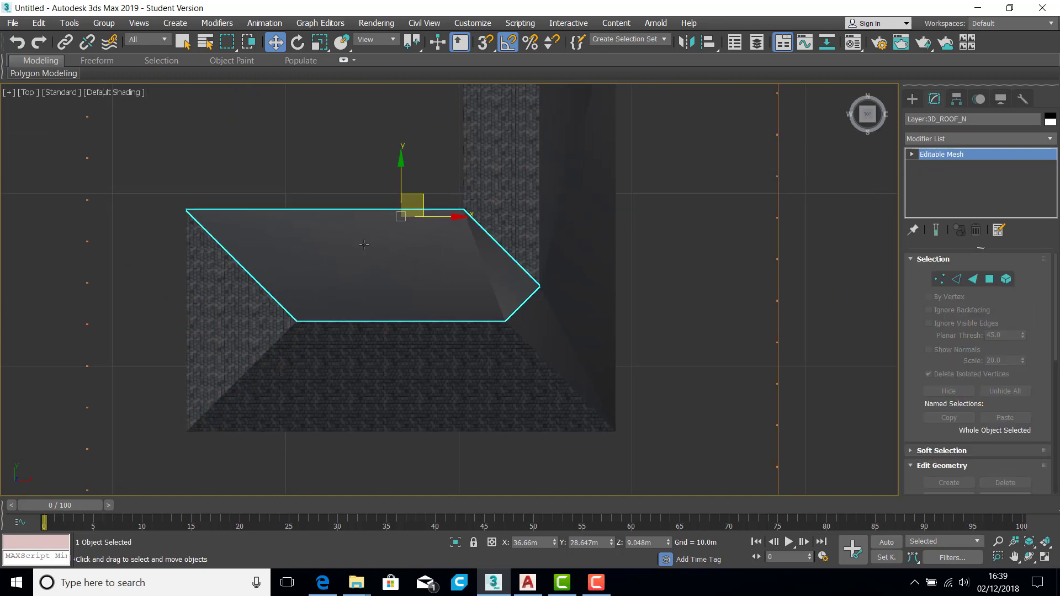
pyautogui.moveTo(1043, 410)
pyautogui.mouseDown()
pyautogui.moveTo(1037, 304)
pyautogui.moveTo(1042, 424)
pyautogui.mouseUp()
pyautogui.click(979, 139)
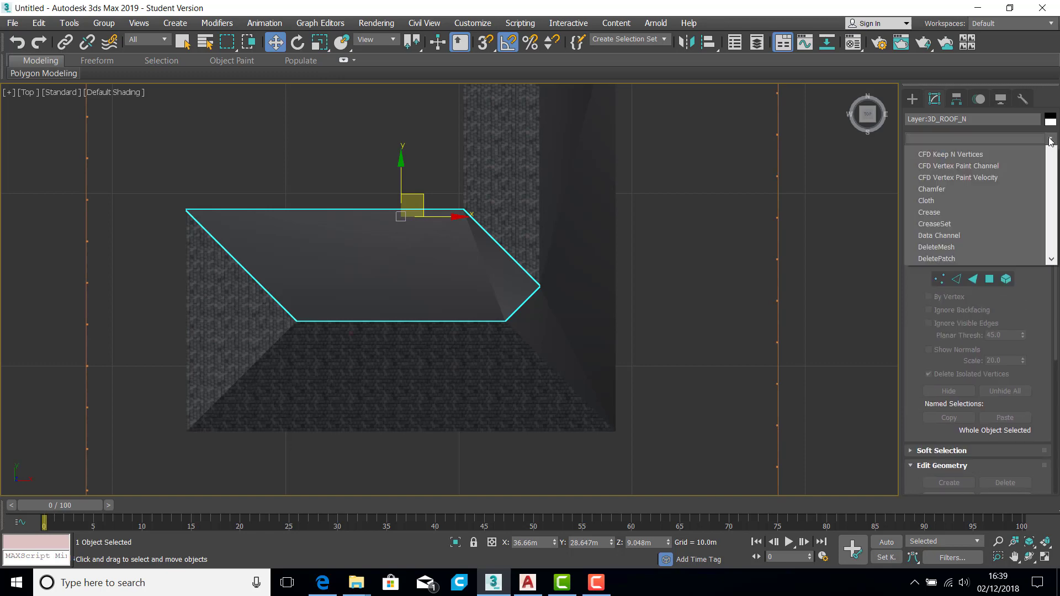
pyautogui.moveTo(1052, 216); pyautogui.dragTo(1056, 496)
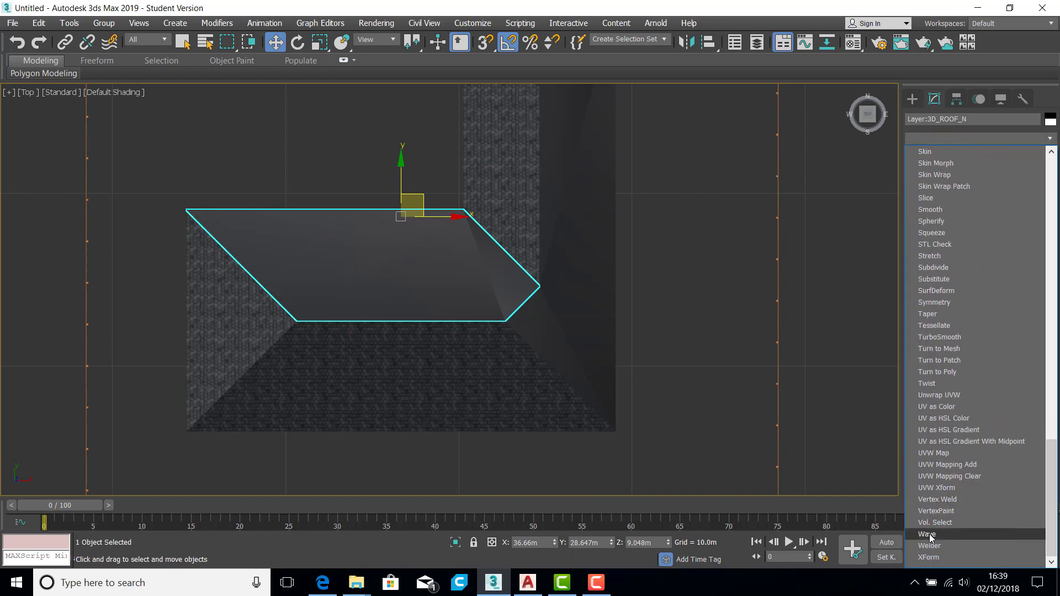
pyautogui.click(932, 452)
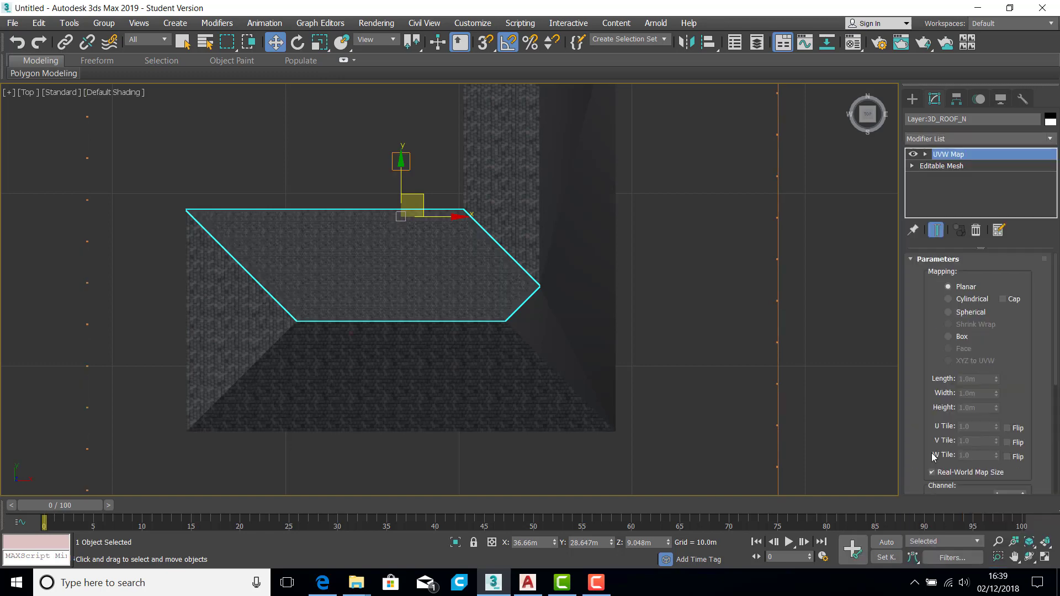
# Acquire the north slope's UVW mapping from the west slope using Acquire Absolute.
pyautogui.moveTo(1047, 395); pyautogui.dragTo(1041, 269)
pyautogui.scroll(-4, 1041, 269)
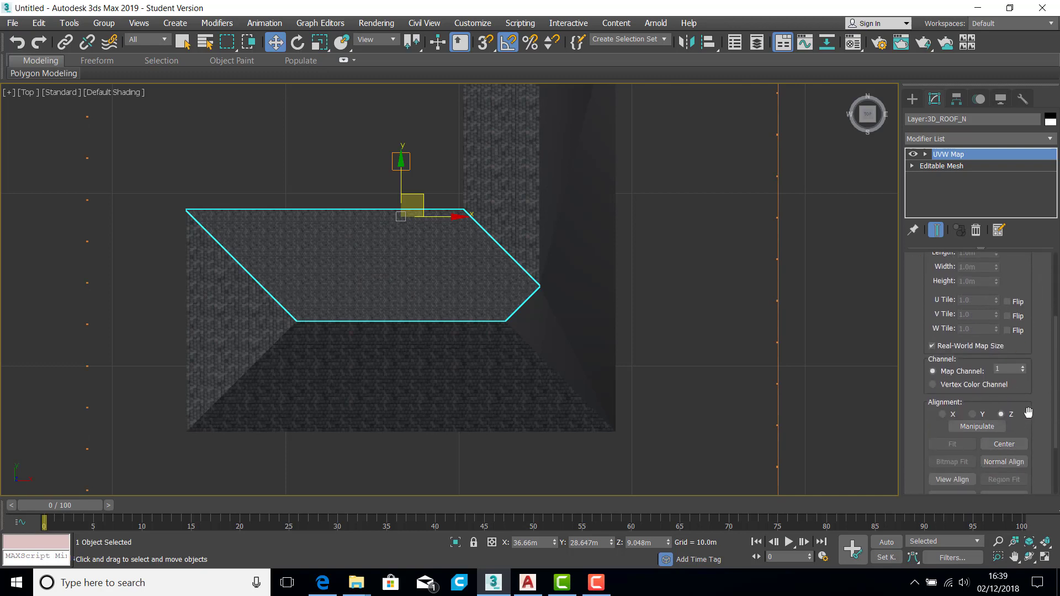
pyautogui.click(1003, 407)
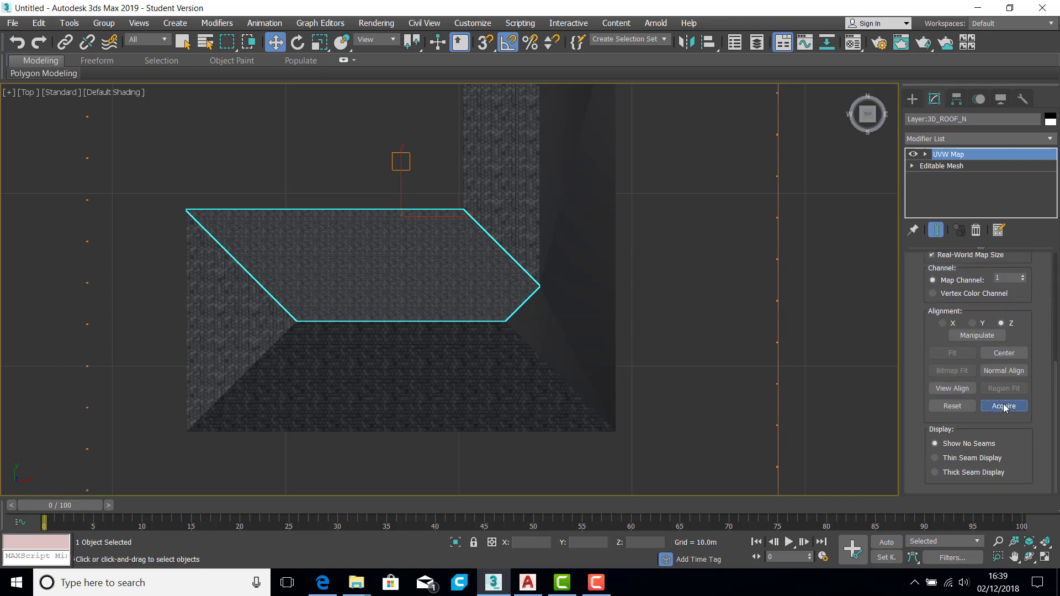
pyautogui.click(218, 315)
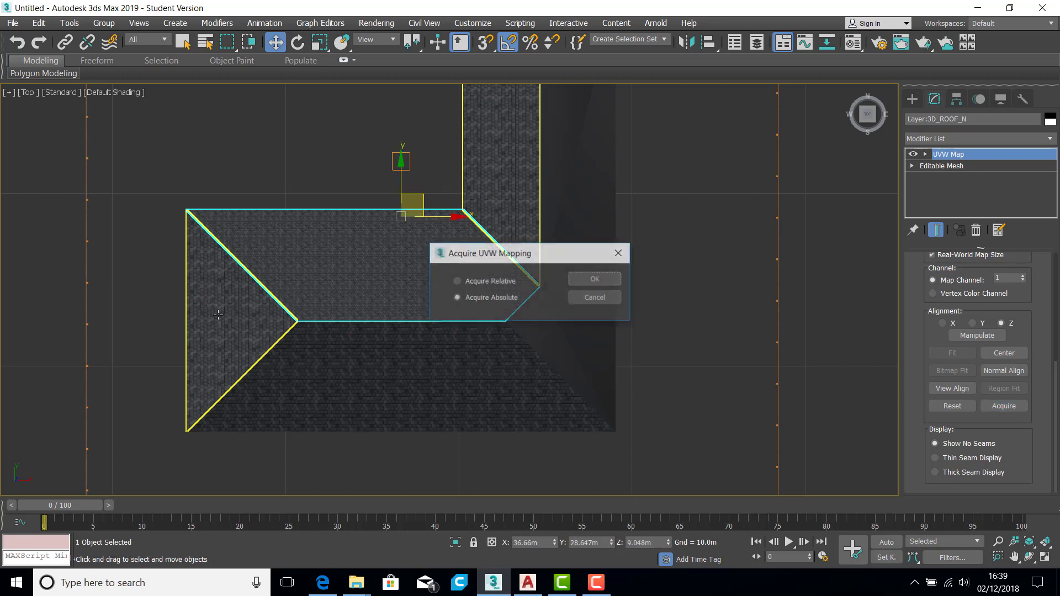
pyautogui.click(600, 280)
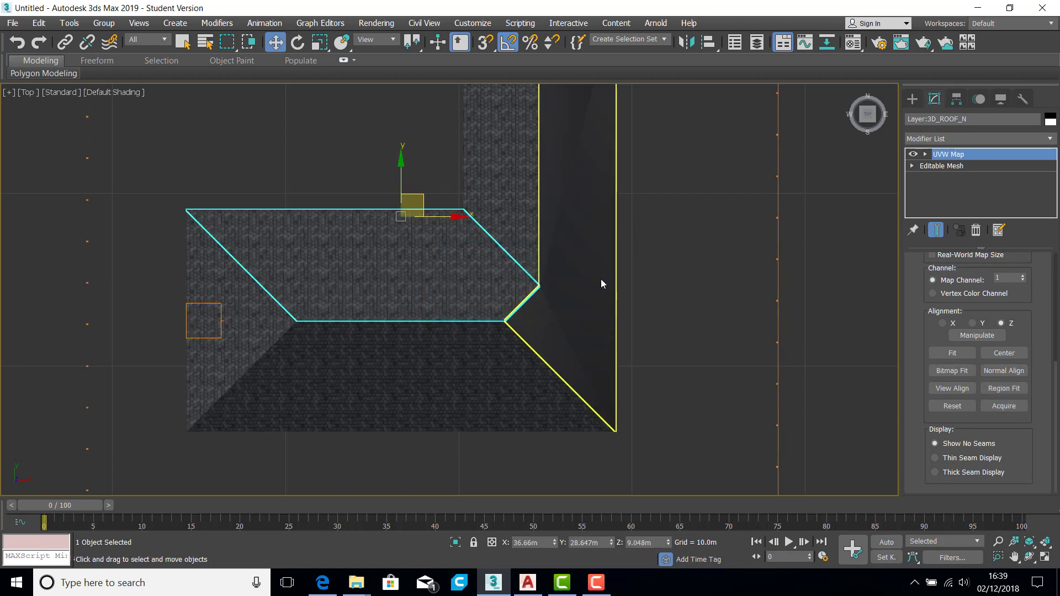
# Move the north slope's UVW Map gizmo to the north eave and rotate it 90 degrees clockwise.
pyautogui.click(1003, 151)
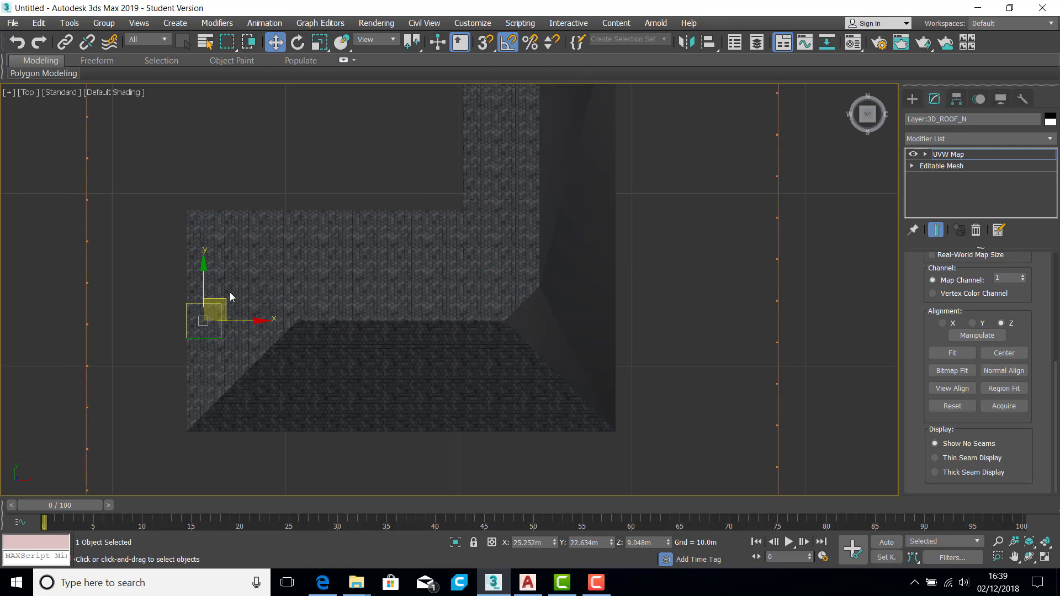
pyautogui.moveTo(220, 304); pyautogui.dragTo(417, 188)
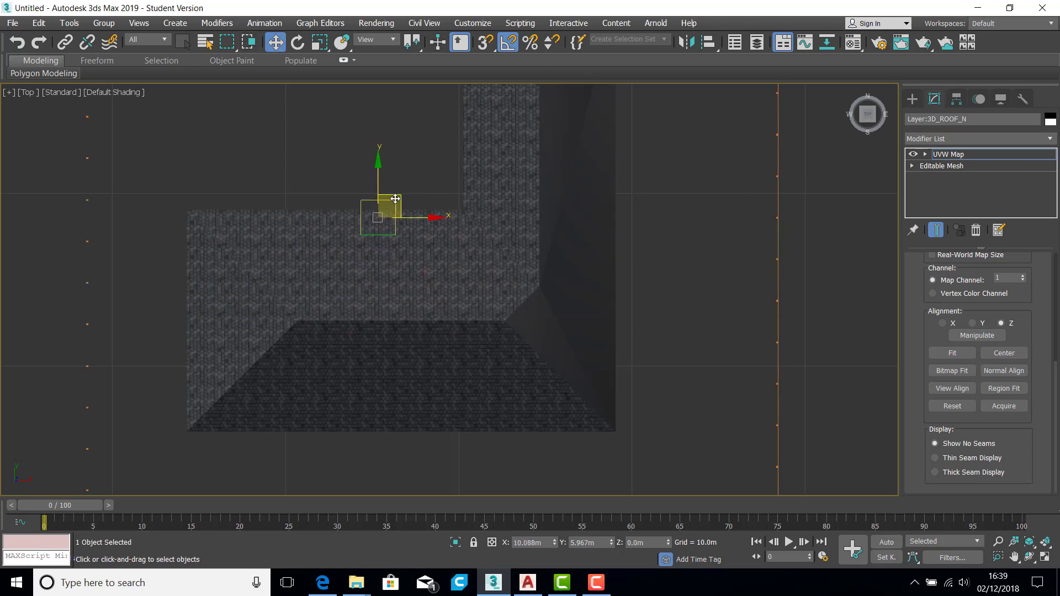
pyautogui.click(297, 42)
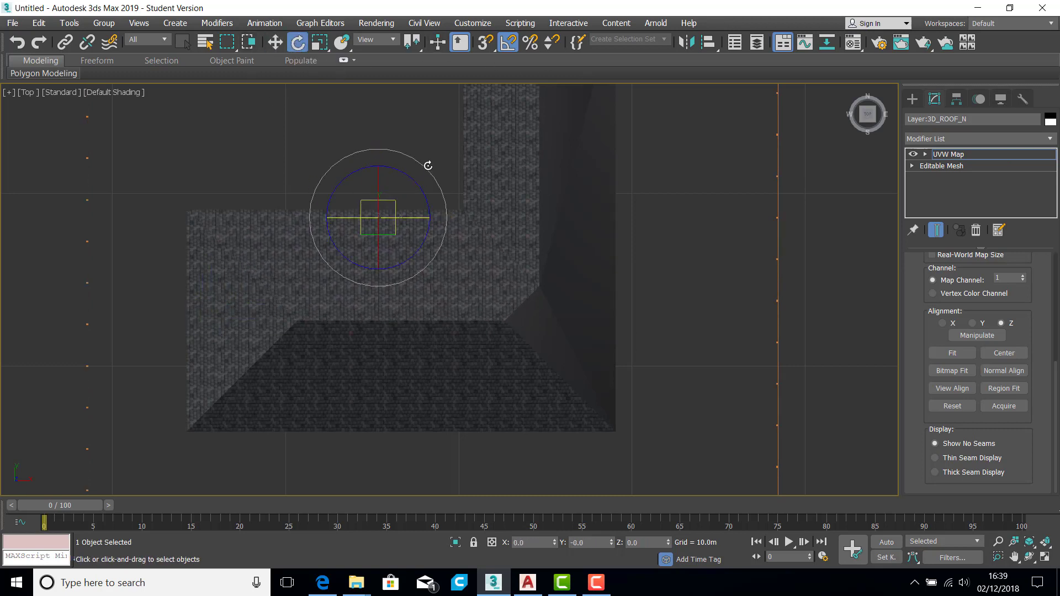
pyautogui.moveTo(428, 171); pyautogui.dragTo(454, 222)
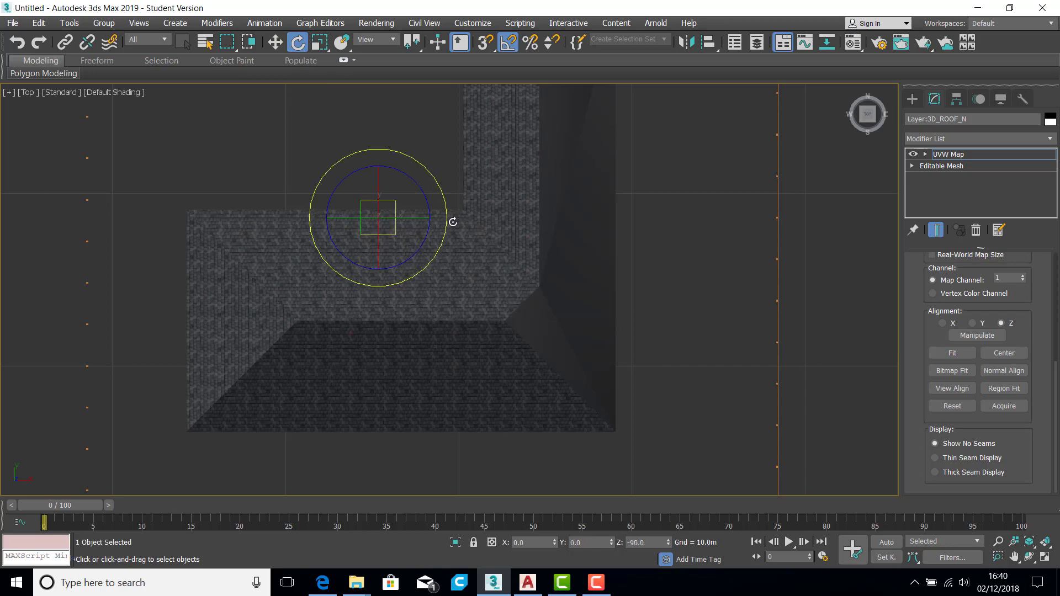
# Align the north edge of the north slope's UVW Map gizmo with the eave and finish editing the gizmo.
pyautogui.scroll(5, 346, 223)
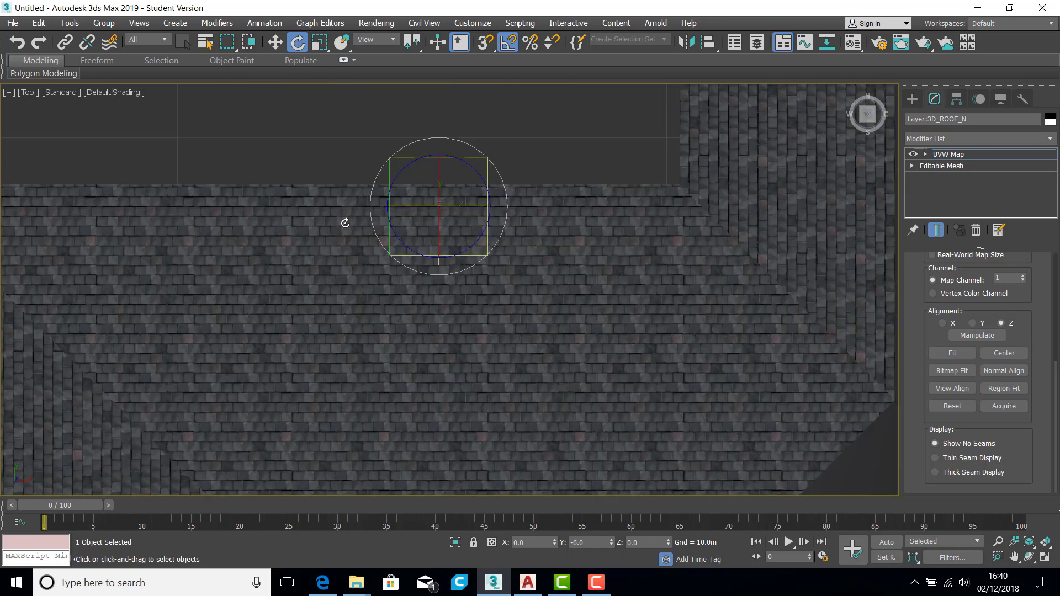
pyautogui.click(275, 42)
pyautogui.scroll(5, 440, 200)
pyautogui.scroll(2, 441, 199)
pyautogui.moveTo(422, 226); pyautogui.dragTo(396, 378)
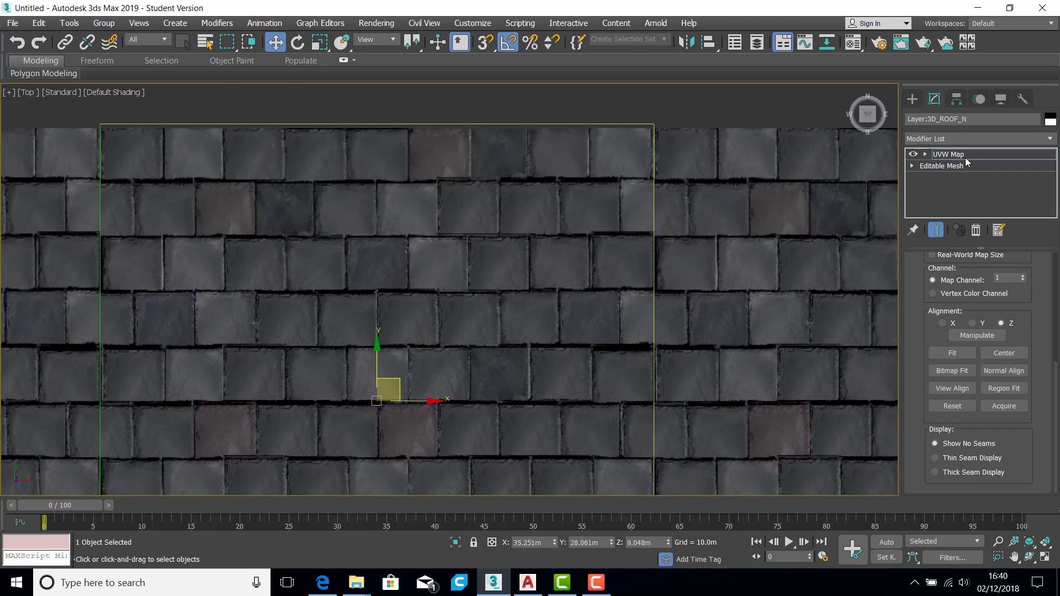
pyautogui.click(1008, 154)
pyautogui.scroll(-8, 728, 228)
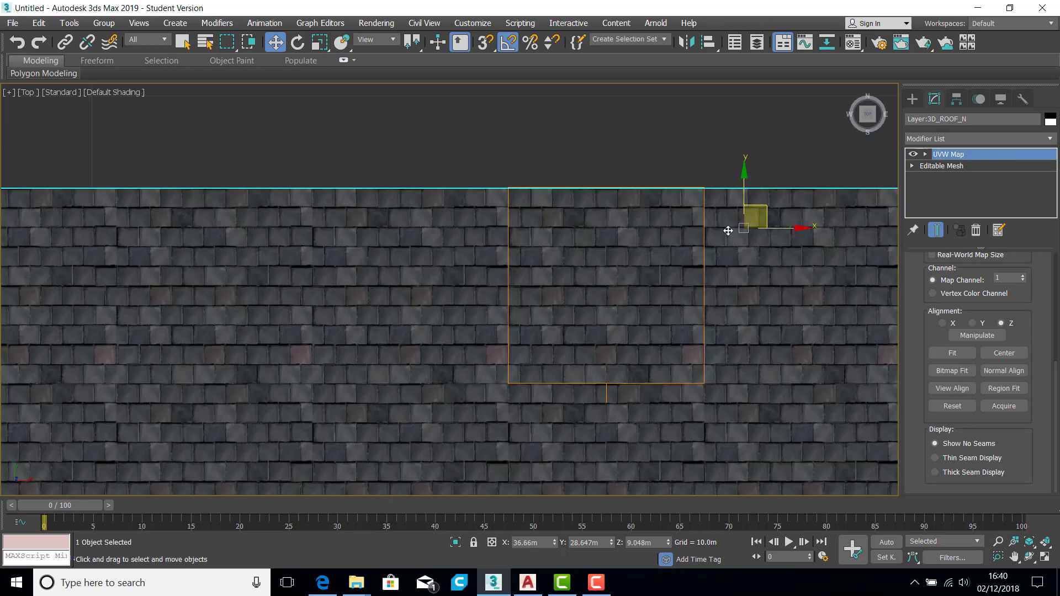
pyautogui.moveTo(731, 244); pyautogui.dragTo(458, 308, button='middle')
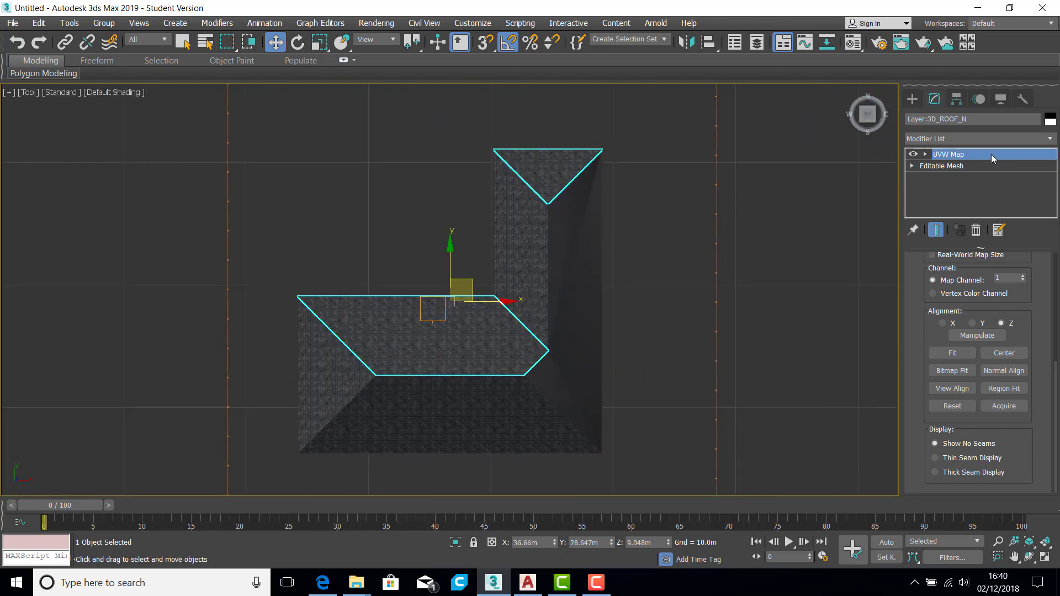
pyautogui.click(1051, 138)
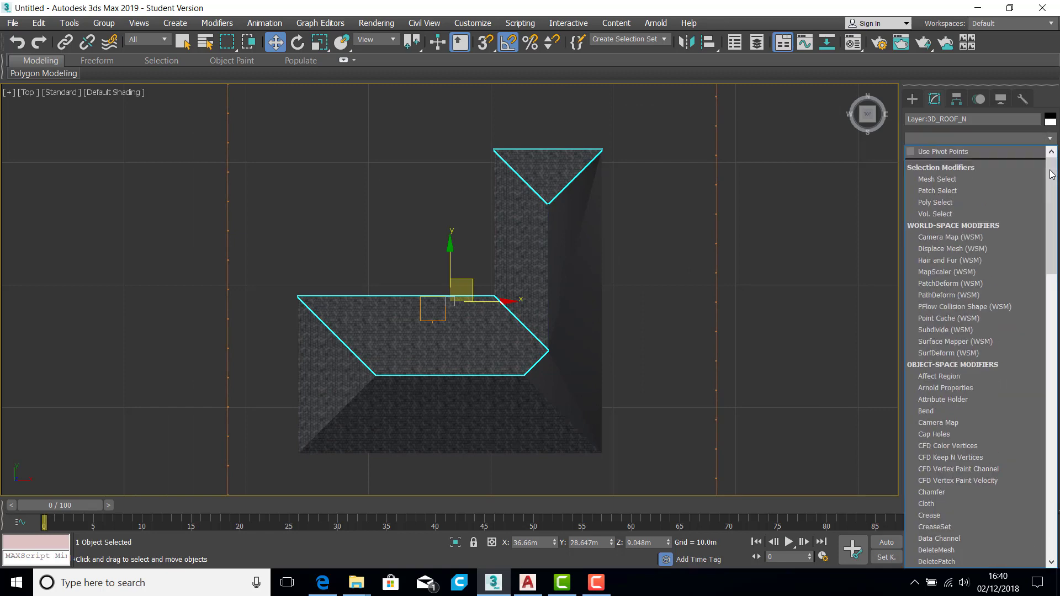
pyautogui.scroll(-15, 937, 457)
pyautogui.click(937, 454)
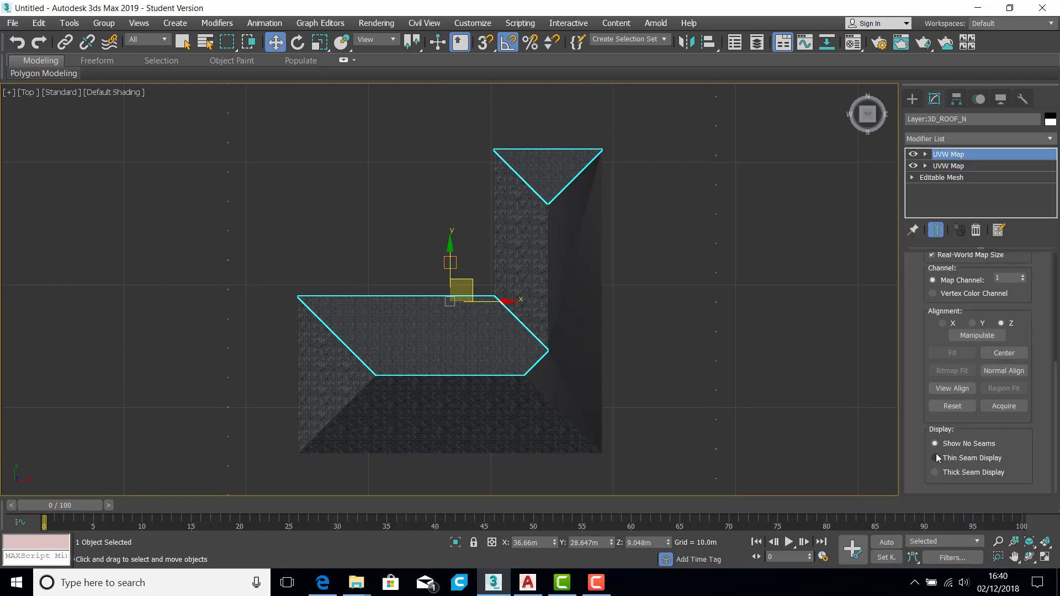
pyautogui.click(1013, 406)
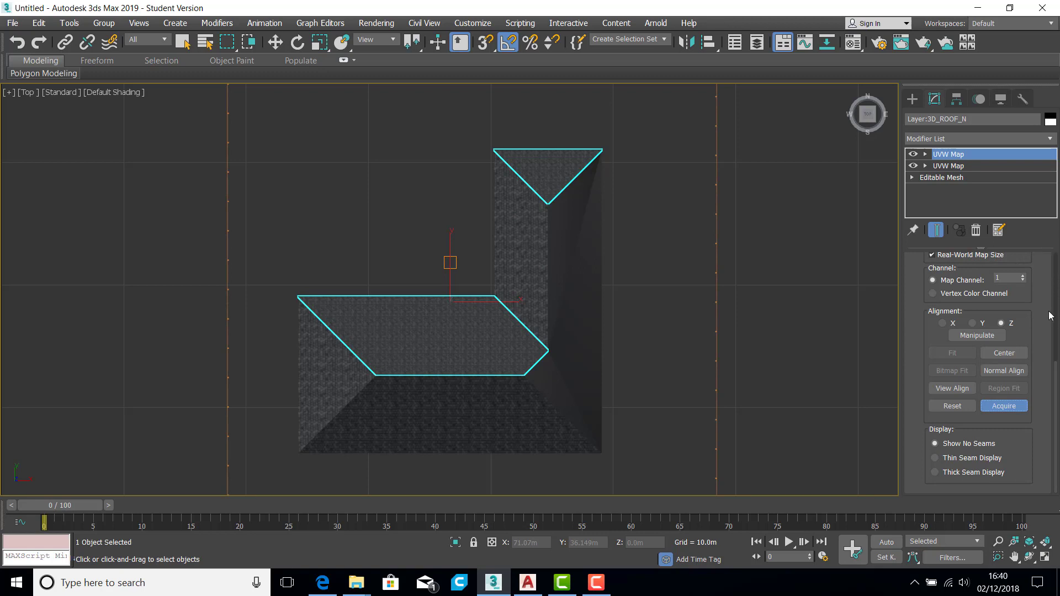
pyautogui.scroll(4, 1054, 309)
pyautogui.click(977, 231)
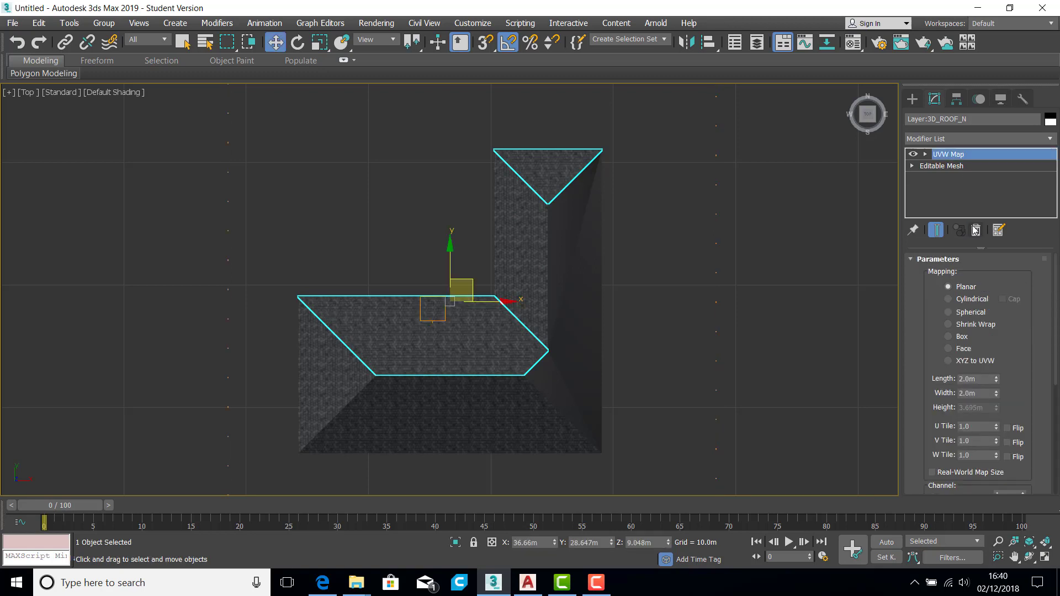
# Select the east roof slope and add a UVW Map modifier to it.
pyautogui.click(563, 269)
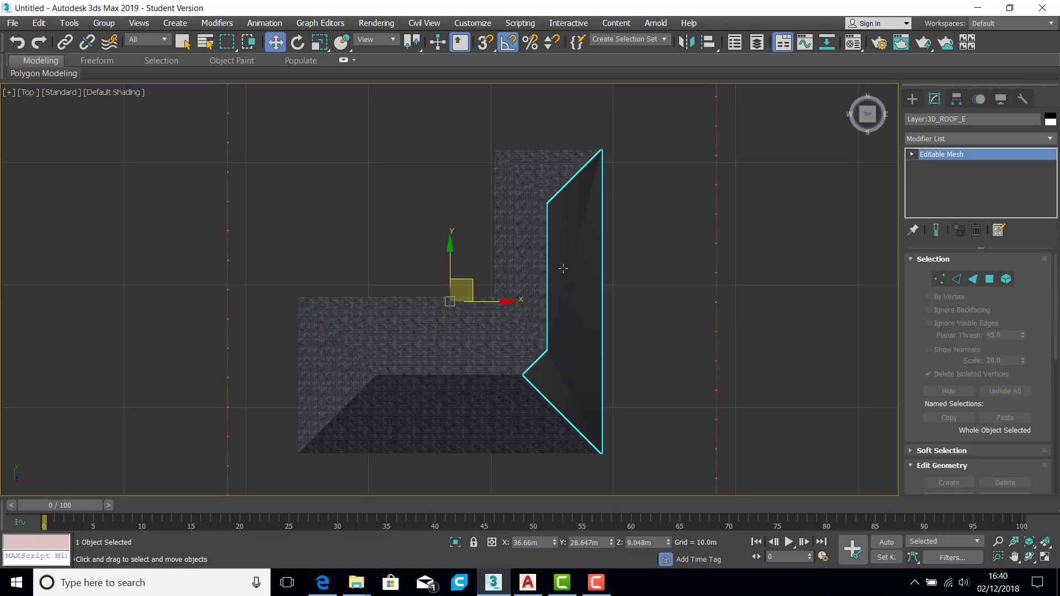
pyautogui.click(1050, 139)
pyautogui.scroll(-15, 977, 354)
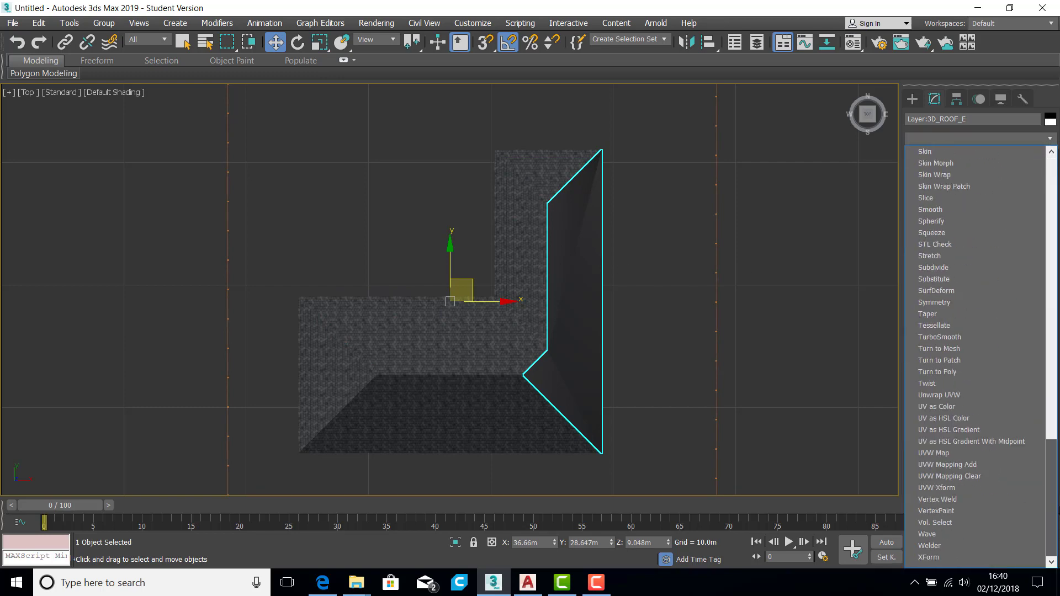
pyautogui.click(928, 453)
# Acquire the east slope's UVW mapping from the north slope using Acquire Absolute.
pyautogui.scroll(-5, 983, 431)
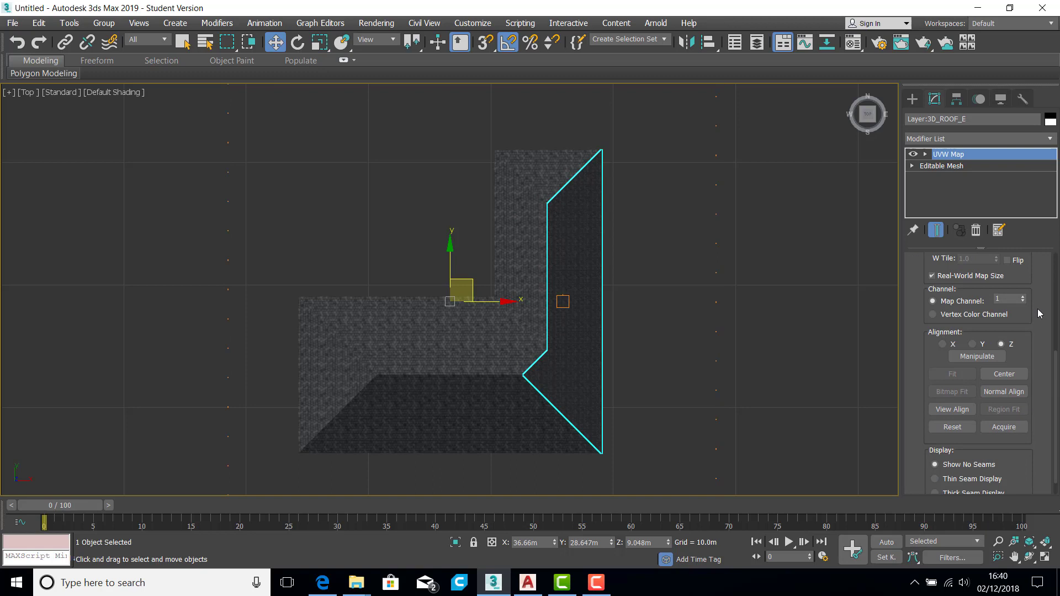
pyautogui.click(1004, 427)
pyautogui.click(554, 169)
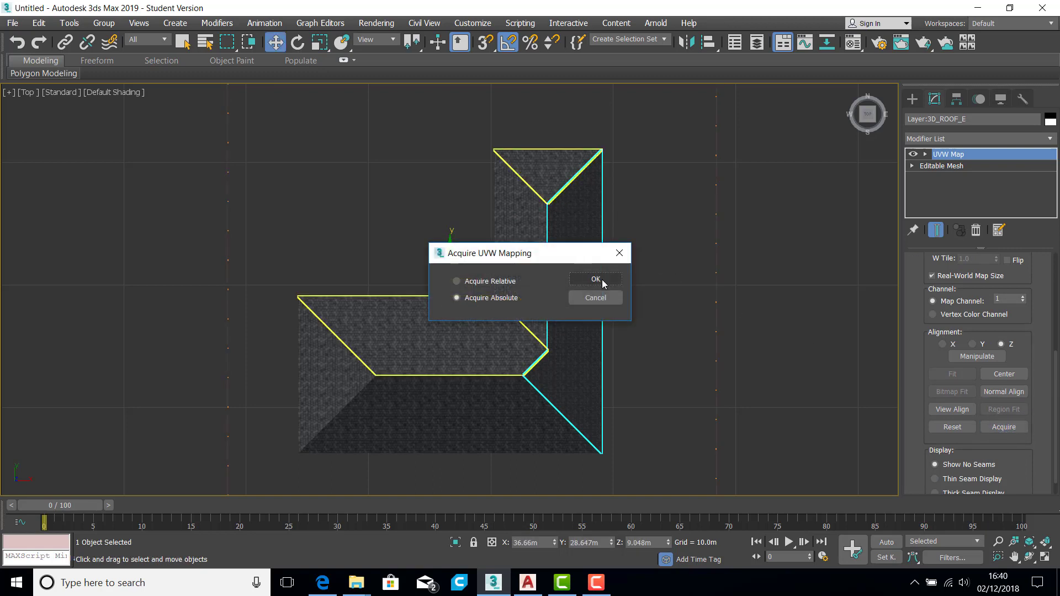
pyautogui.click(602, 280)
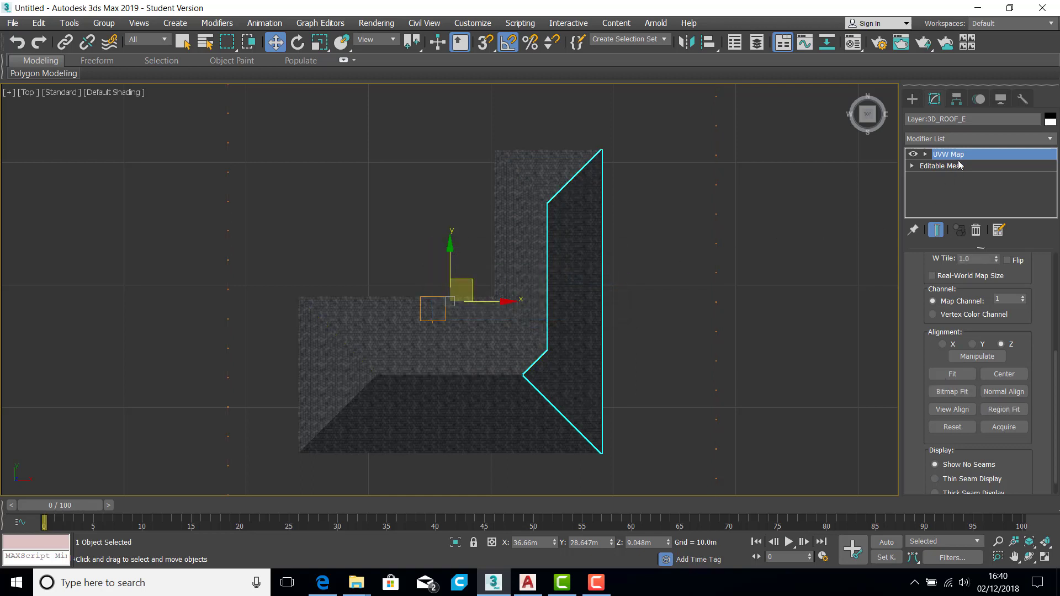
# Move the east slope's UVW Map gizmo to the east eave and rotate it 90 degrees clockwise.
pyautogui.keyDown('ctrl'); pyautogui.click(999, 155); pyautogui.keyUp('ctrl')
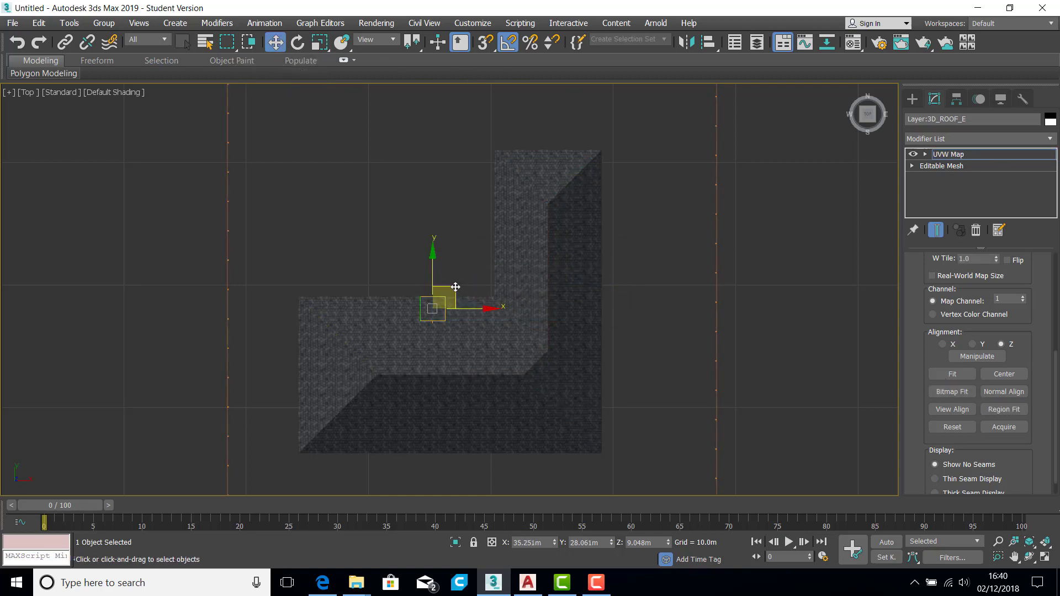
pyautogui.moveTo(455, 287); pyautogui.dragTo(596, 313)
pyautogui.scroll(4, 596, 313)
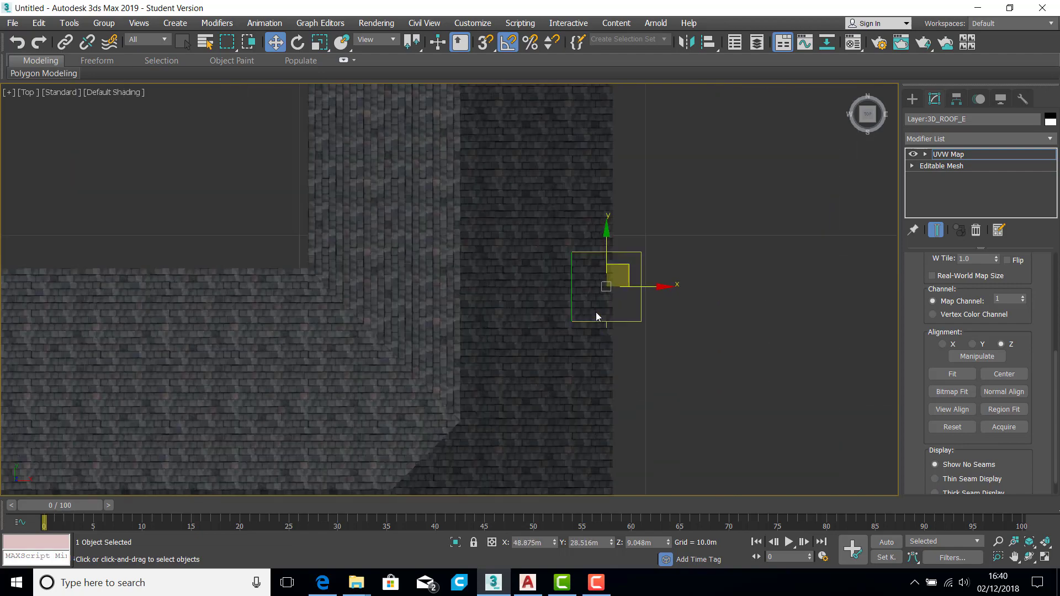
pyautogui.scroll(5, 597, 316)
pyautogui.click(297, 42)
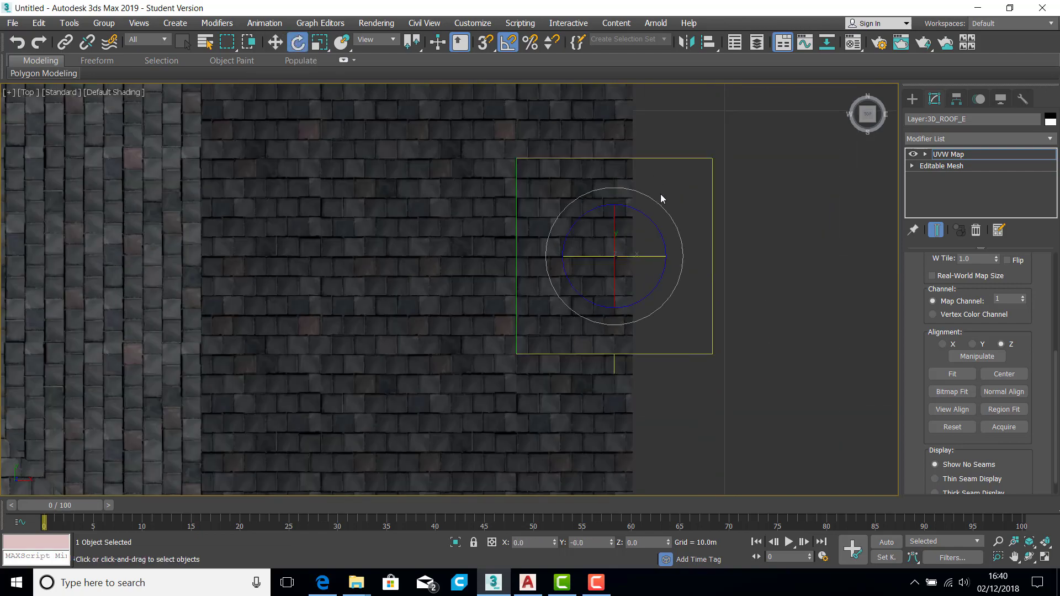
pyautogui.moveTo(668, 215); pyautogui.dragTo(708, 244)
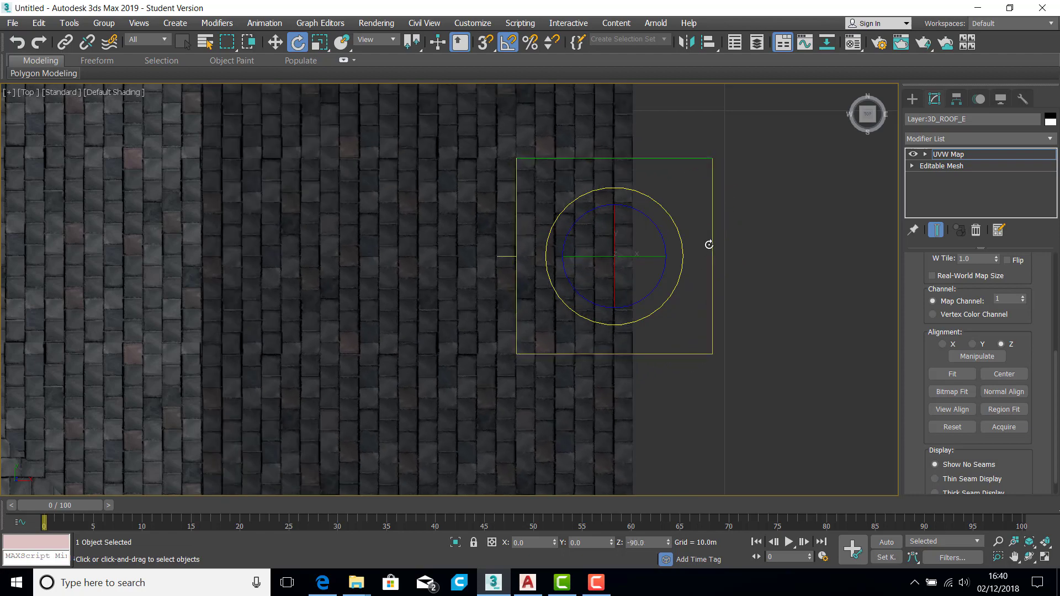
# Align the east edge of the east slope's UVW Map gizmo with the eave and finish editing the gizmo.
pyautogui.click(275, 42)
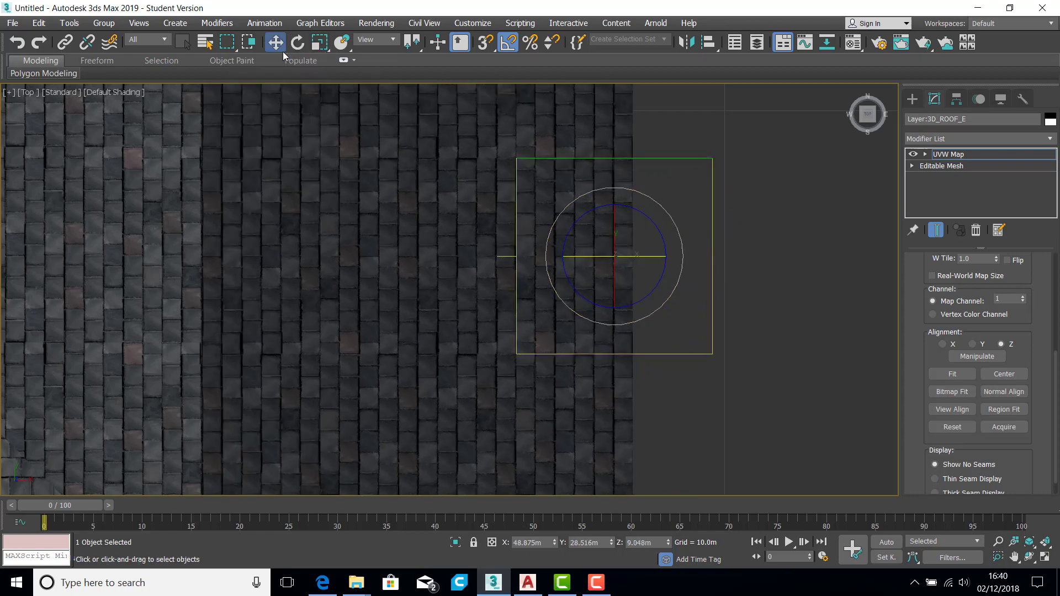
pyautogui.scroll(5, 617, 275)
pyautogui.moveTo(632, 206); pyautogui.dragTo(412, 228)
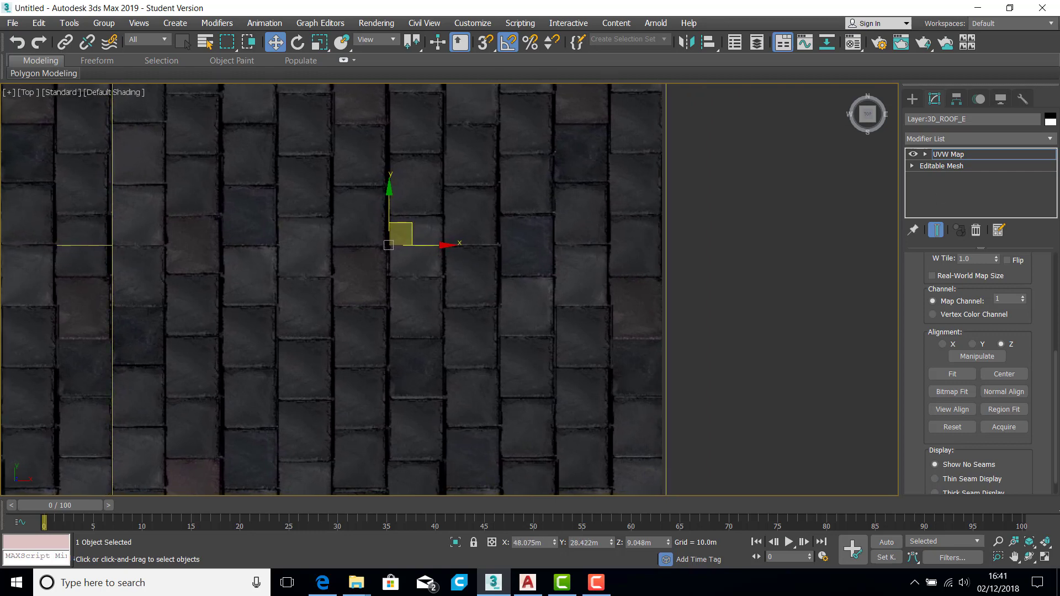
pyautogui.click(983, 155)
pyautogui.scroll(-6, 739, 220)
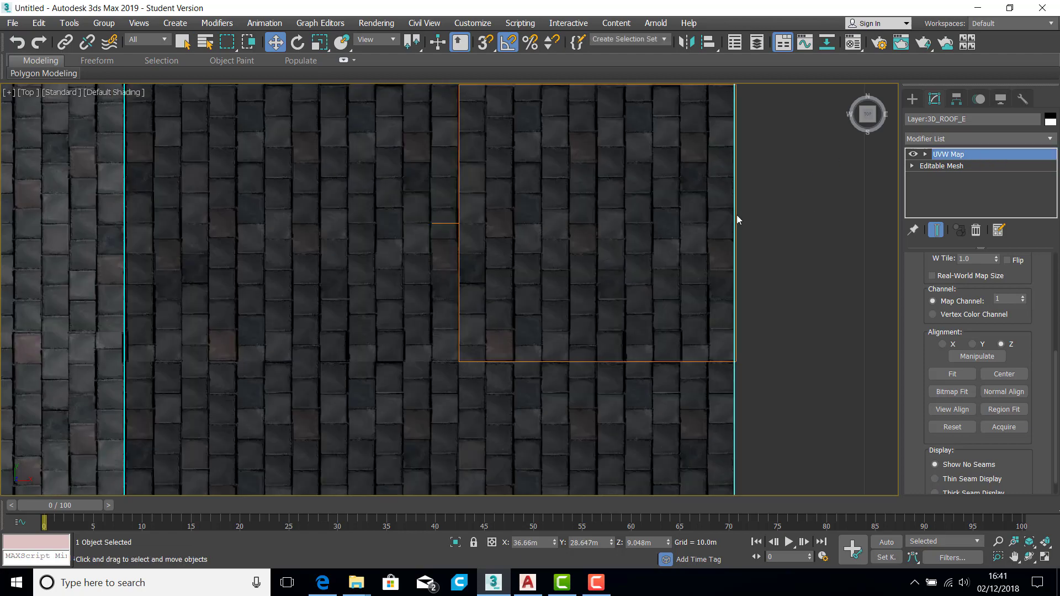
pyautogui.scroll(5, 643, 340)
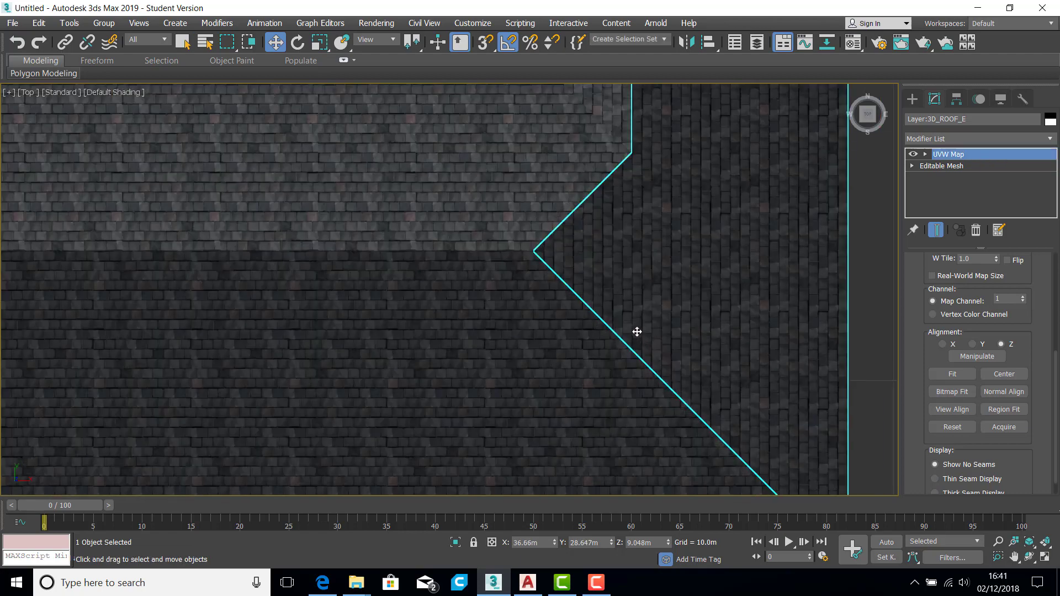
# Deselect the east roof slope, unhide all scene objects and restore the four-viewport layout.
pyautogui.scroll(-3, 638, 332)
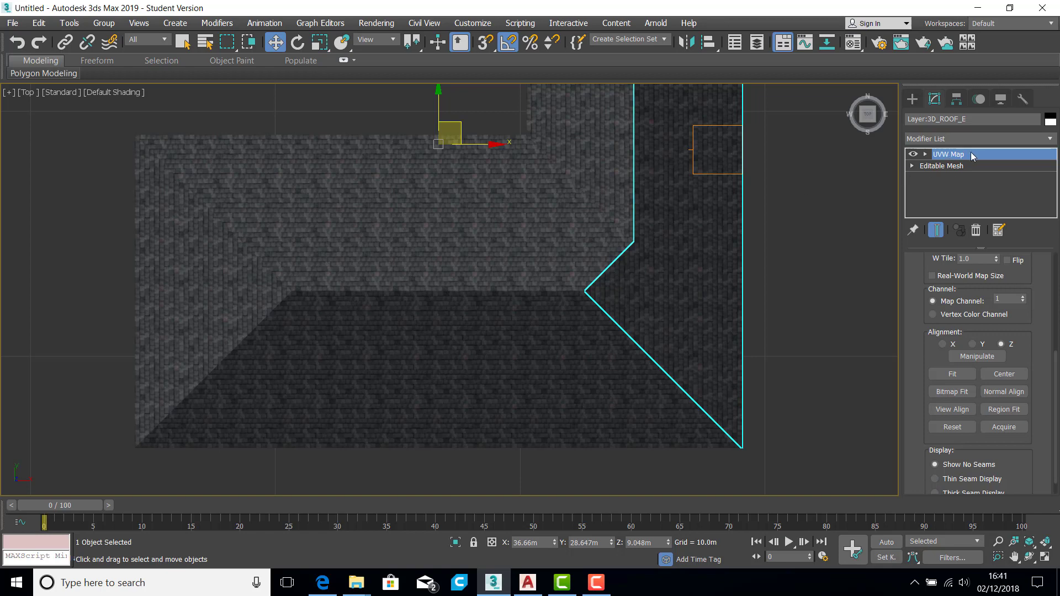
pyautogui.click(819, 256)
pyautogui.scroll(-6, 819, 255)
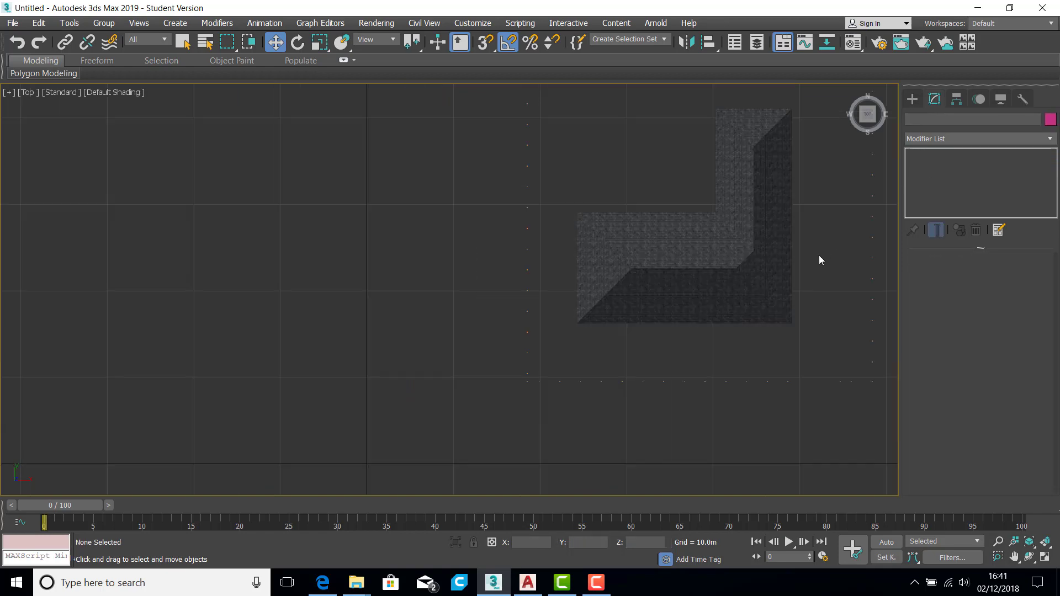
pyautogui.scroll(-3, 707, 243)
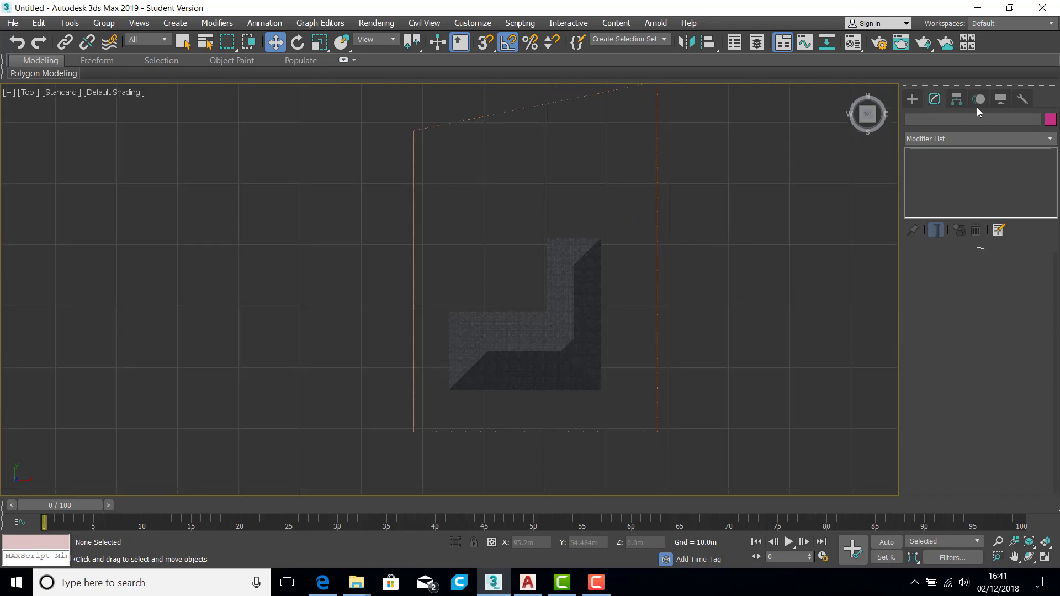
pyautogui.click(1001, 101)
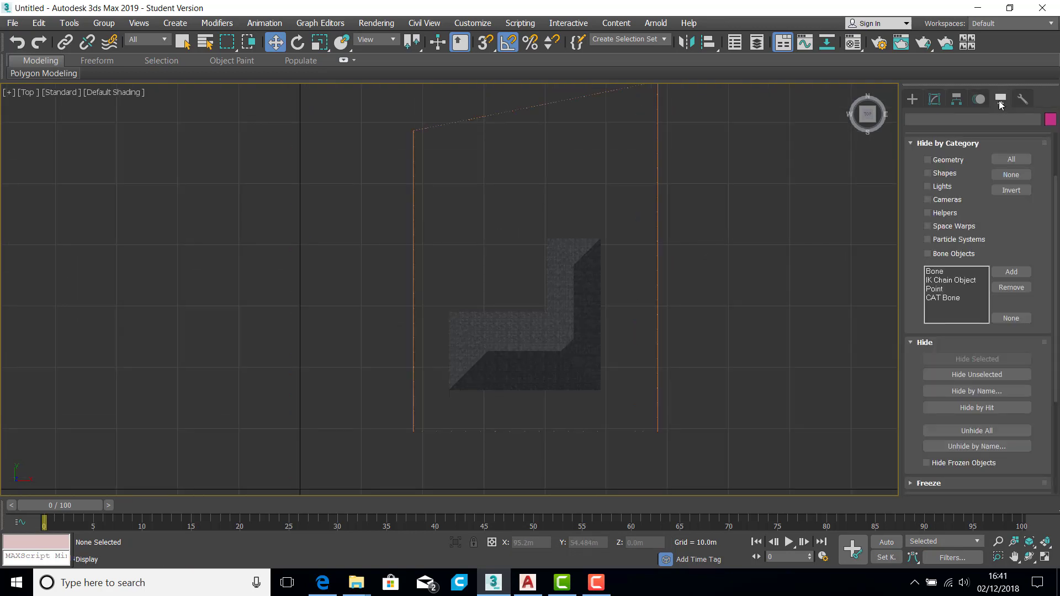
pyautogui.click(982, 375)
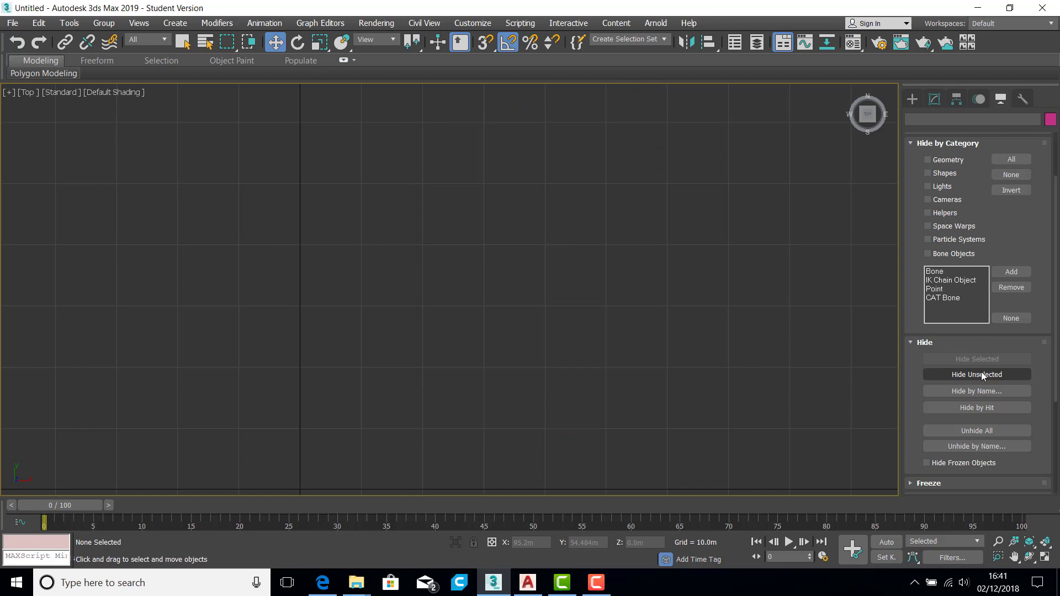
pyautogui.click(979, 431)
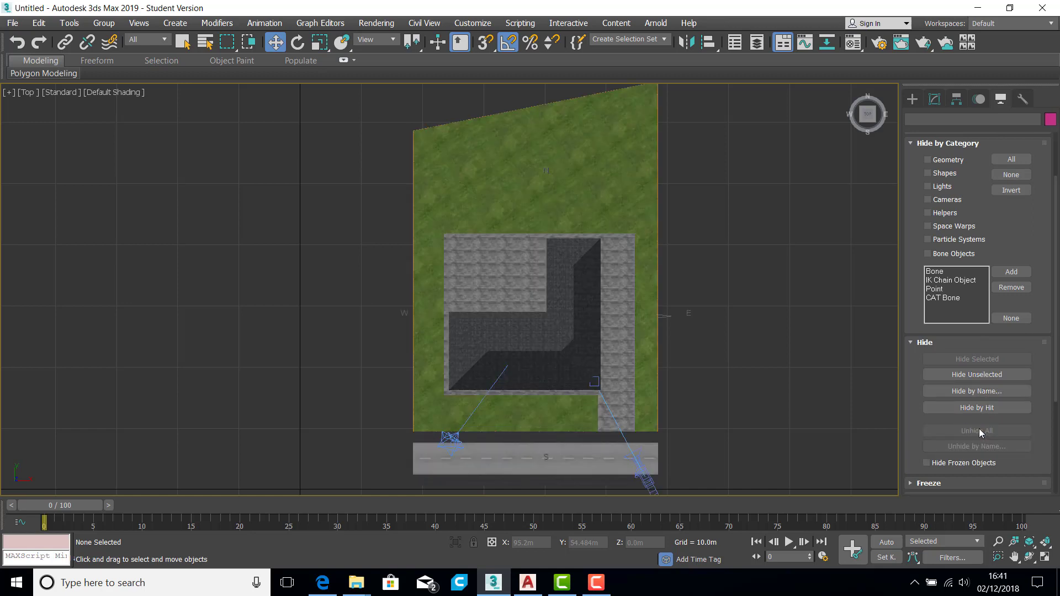
pyautogui.click(1045, 558)
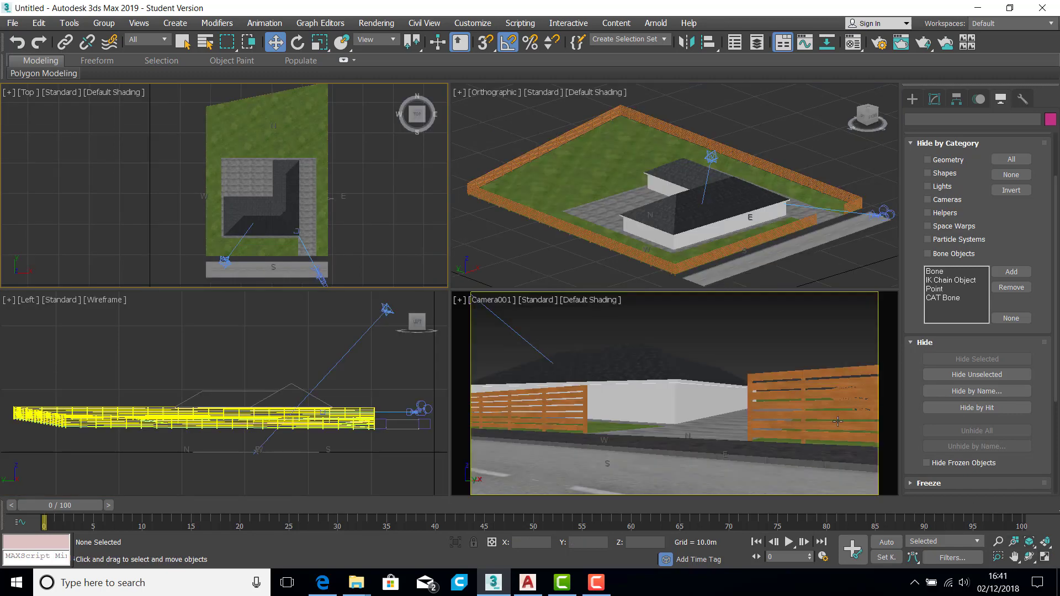
# Render the Camera001 view, overwriting TEST.jpg, and close the rendered image.
pyautogui.click(744, 314)
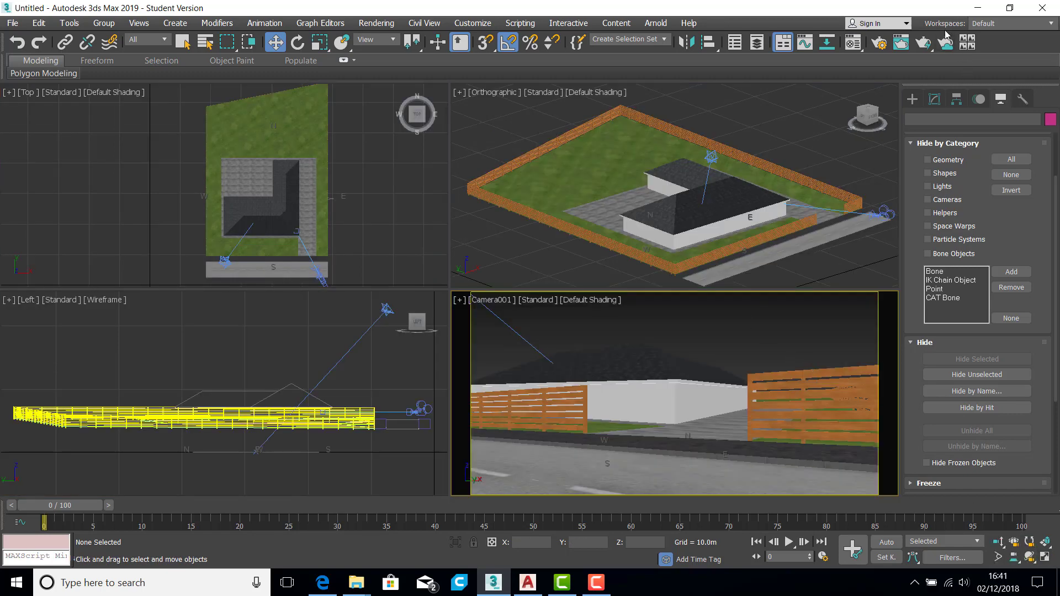
pyautogui.click(926, 42)
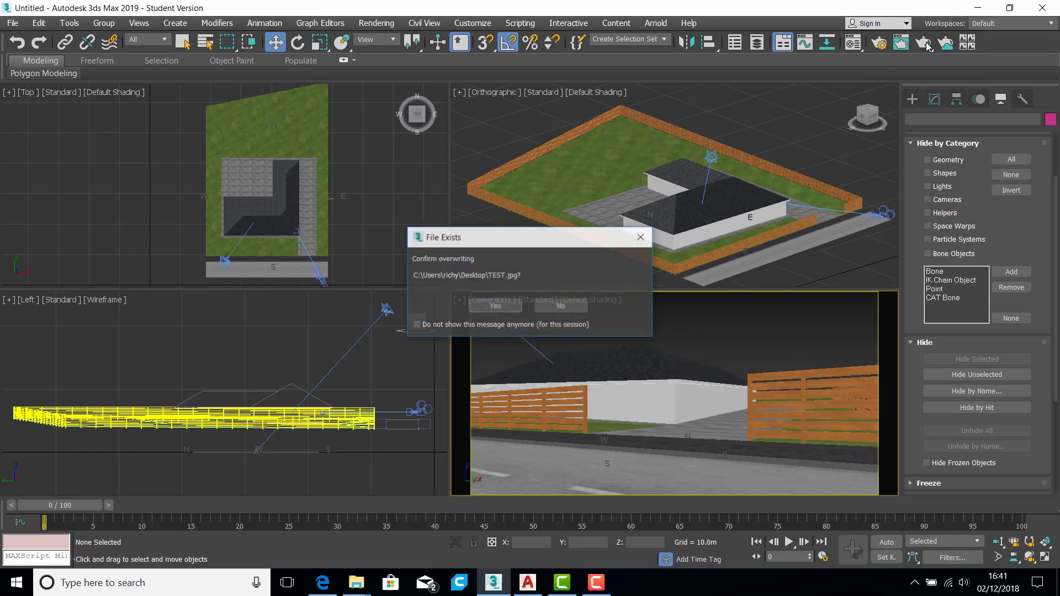
pyautogui.click(494, 306)
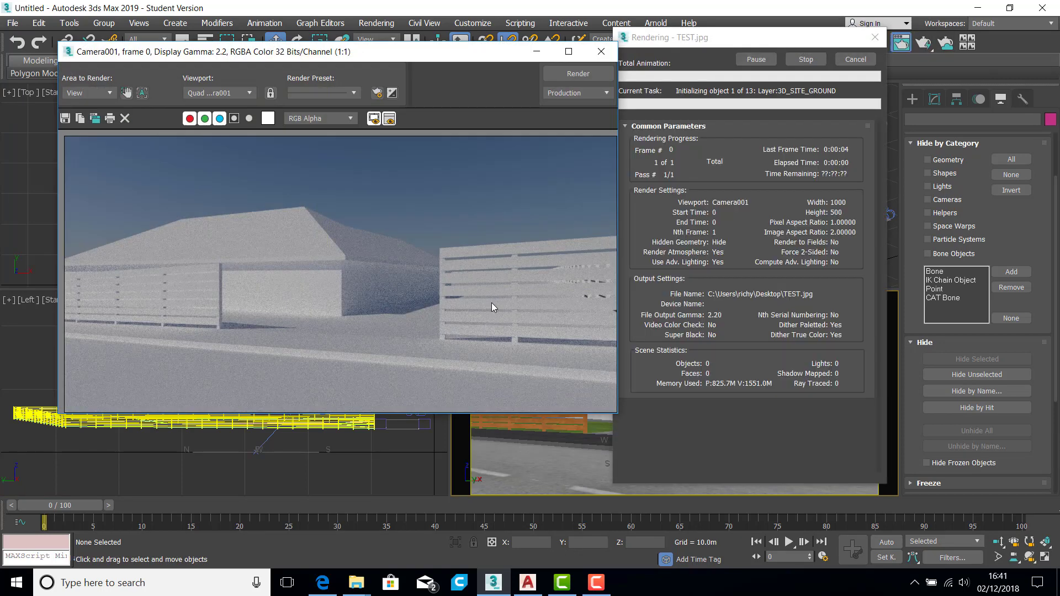
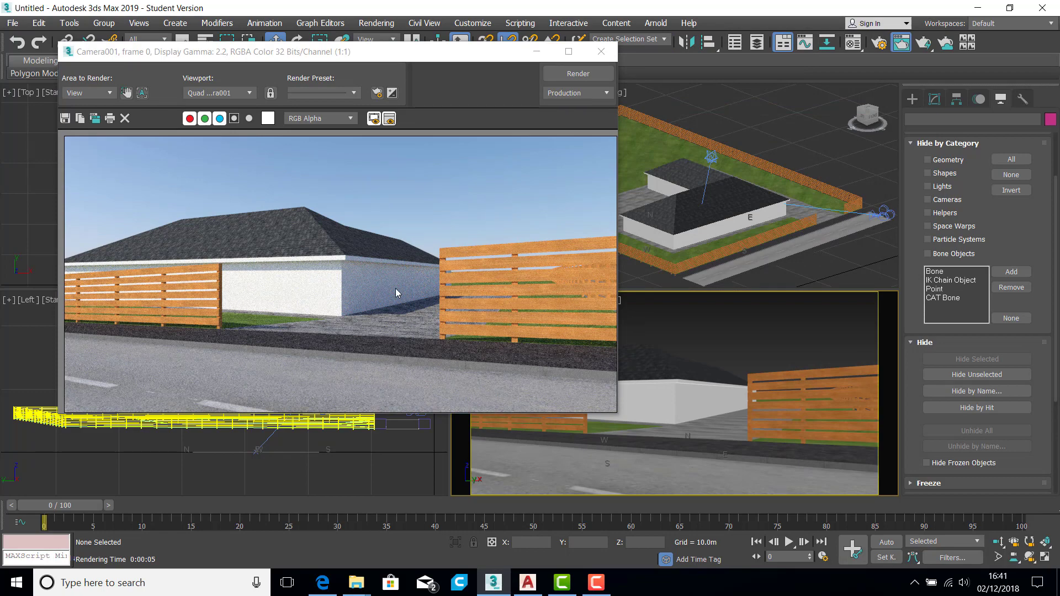
pyautogui.click(602, 52)
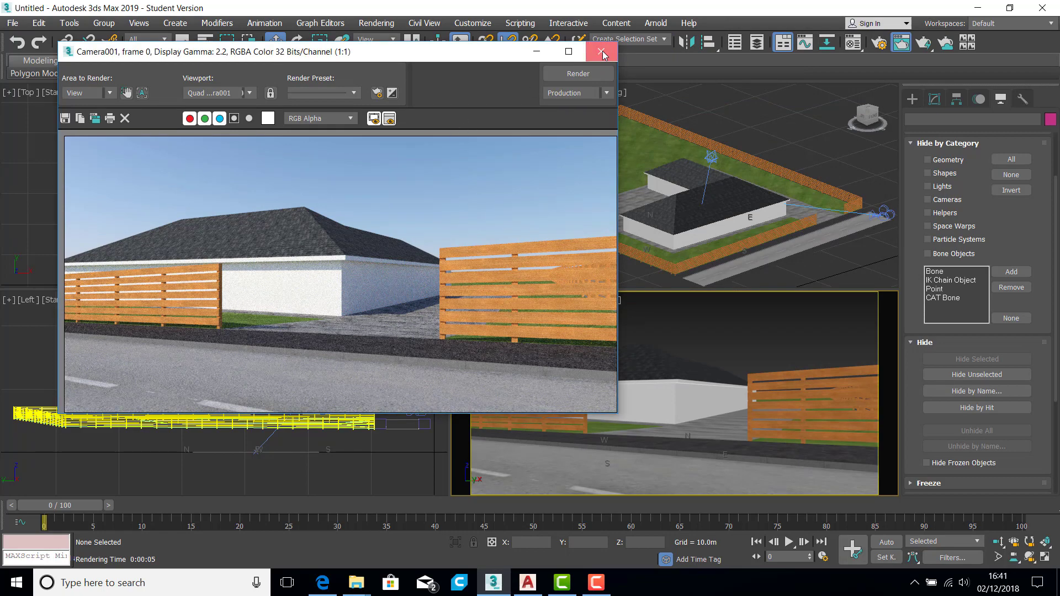
pyautogui.click(602, 51)
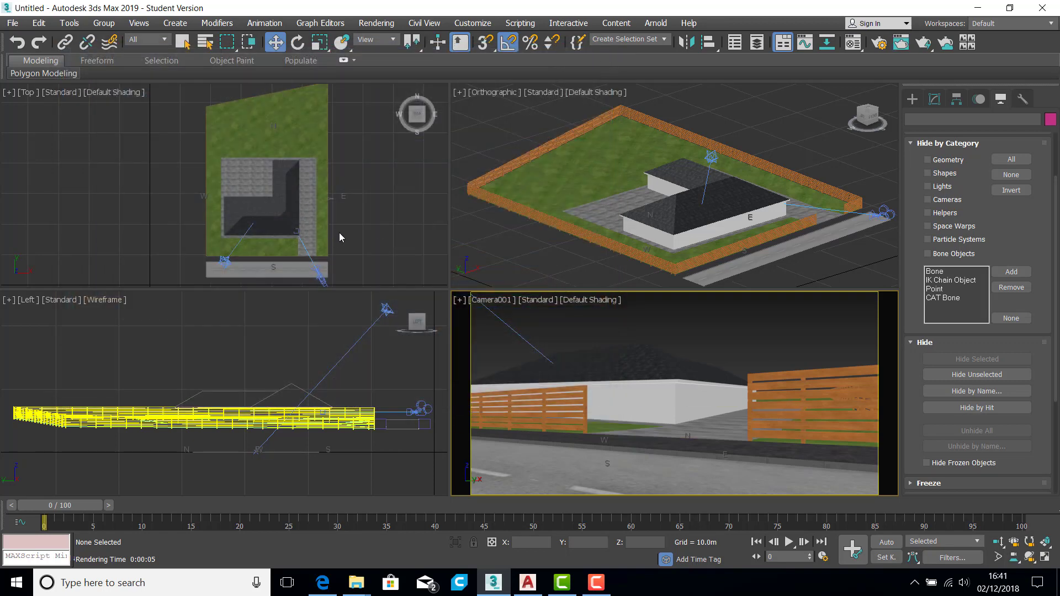
# Merge the trees BL02a002 and EU23a01 from TREES.max in the USB drive's MAPPED TEST MODEL 2018 folder.
pyautogui.scroll(-2, 339, 234)
pyautogui.moveTo(339, 234); pyautogui.dragTo(271, 181, button='middle')
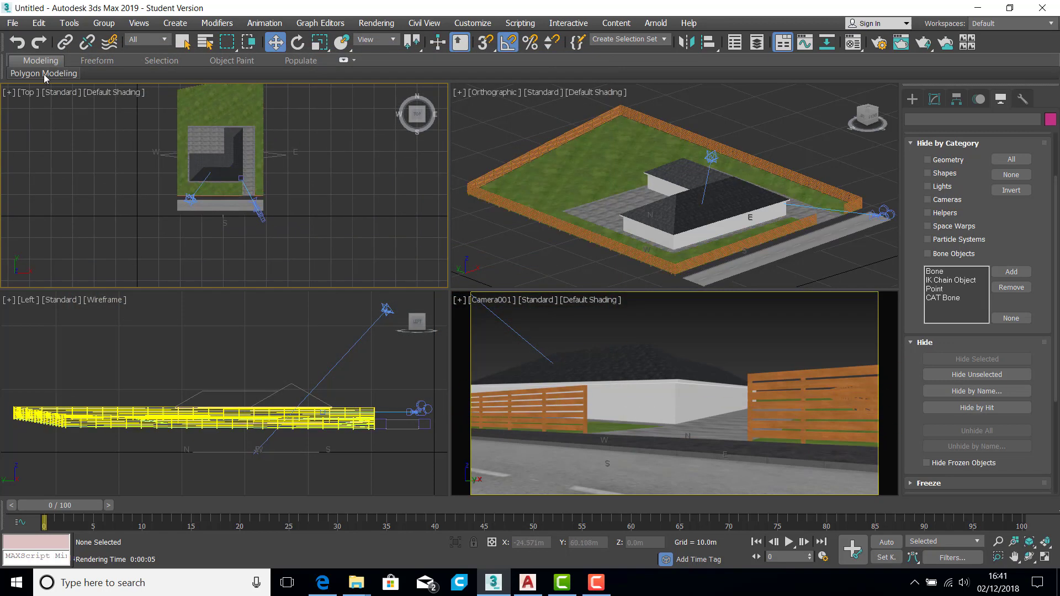
pyautogui.click(11, 23)
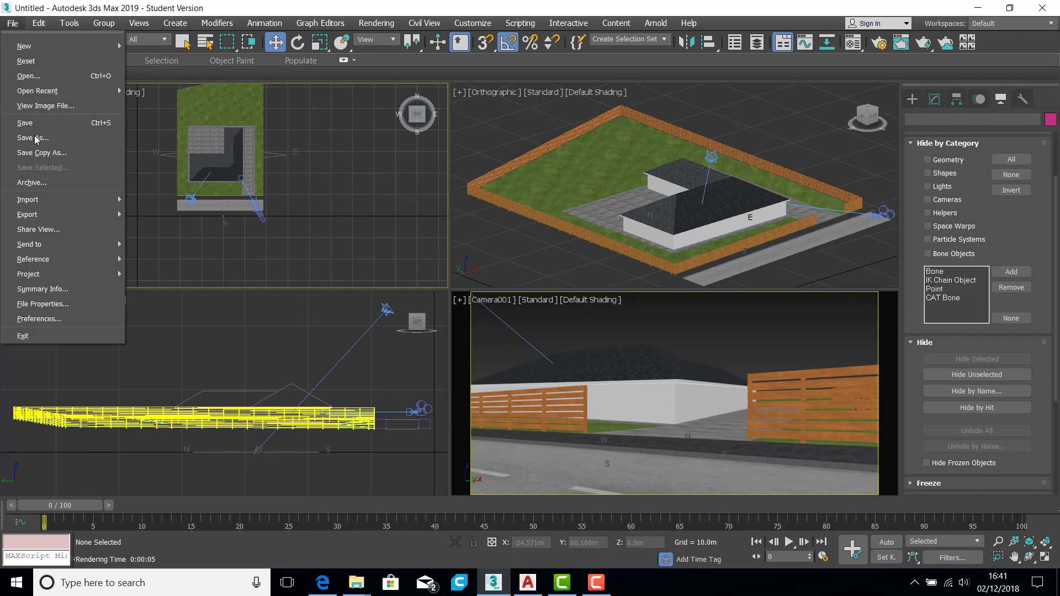
pyautogui.moveTo(45, 201)
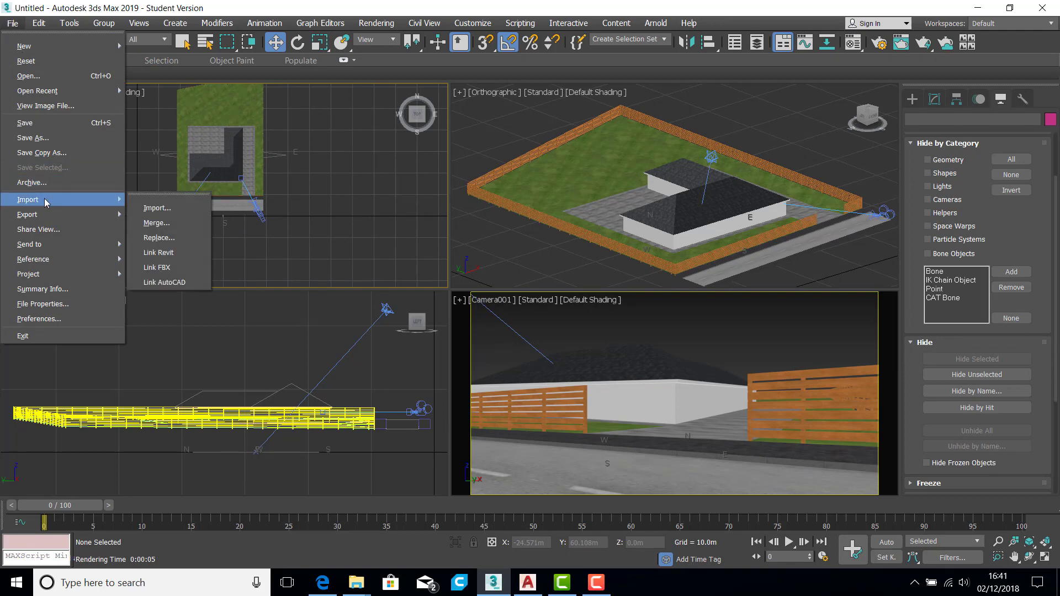
pyautogui.click(154, 222)
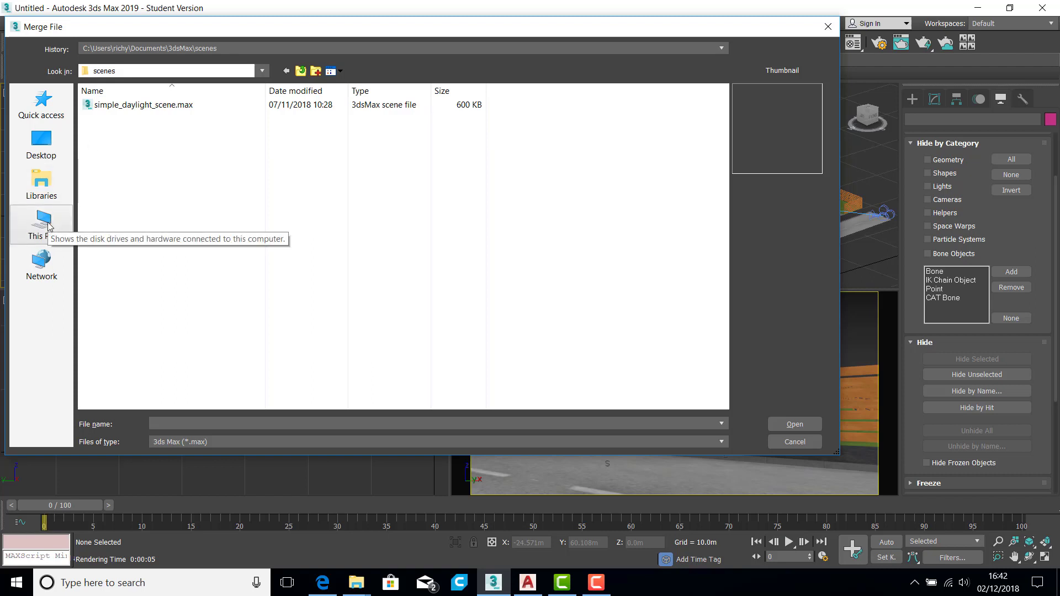
pyautogui.click(48, 225)
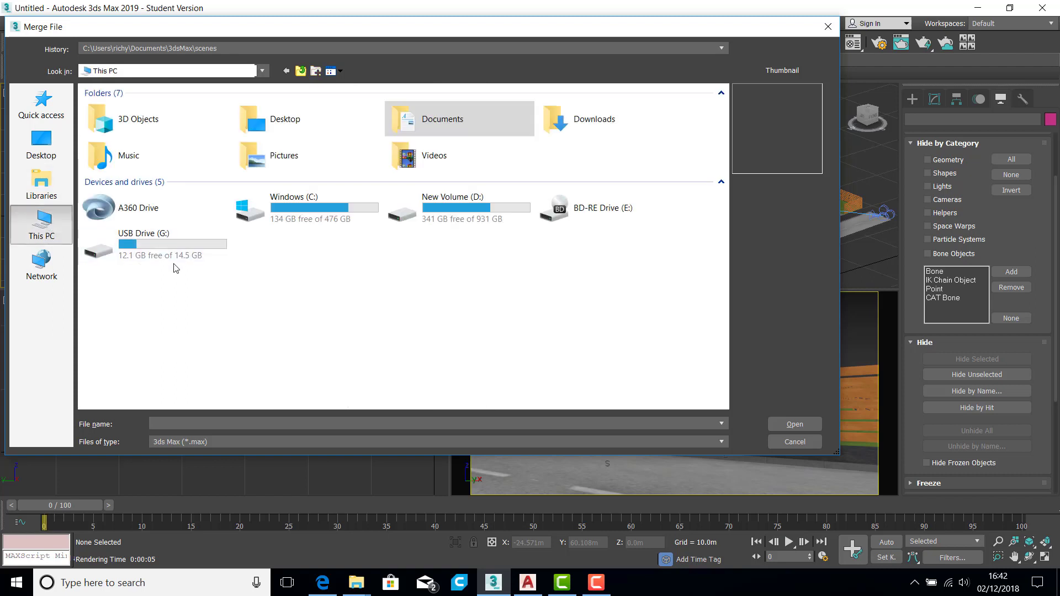
pyautogui.doubleClick(103, 257)
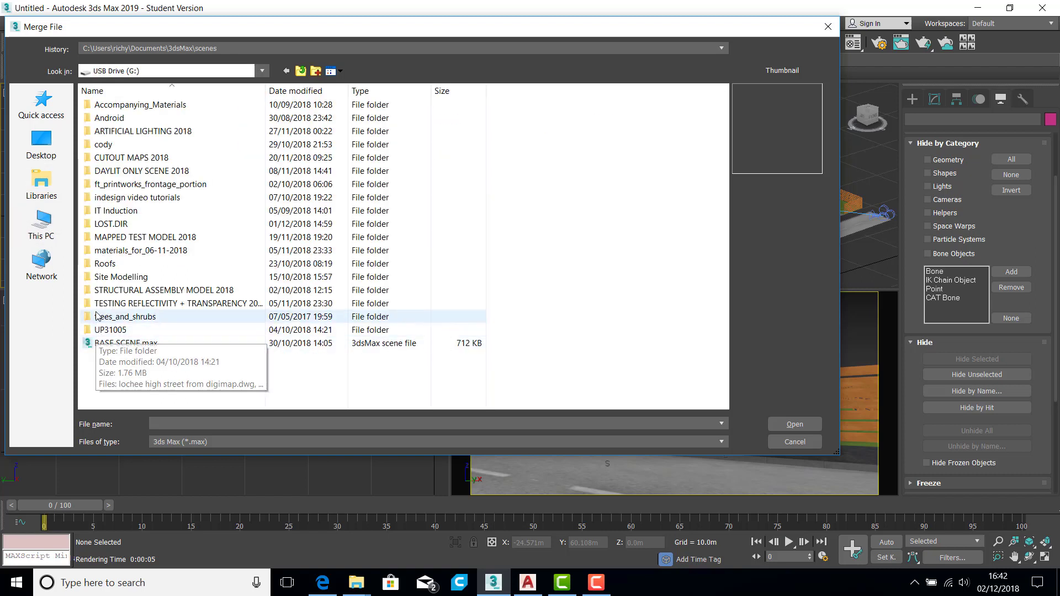
pyautogui.doubleClick(104, 239)
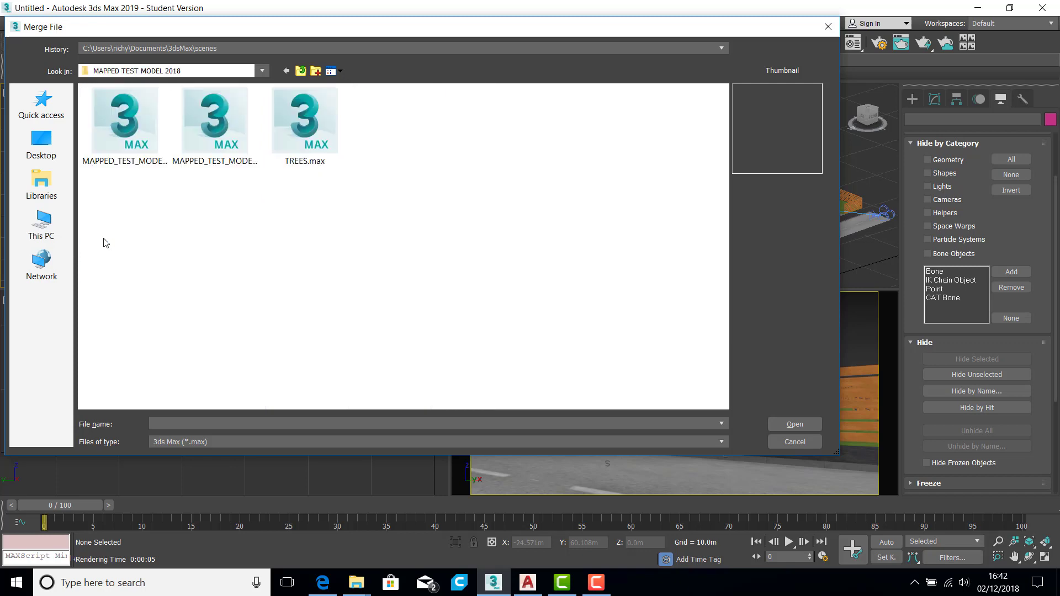
pyautogui.click(316, 121)
pyautogui.click(796, 424)
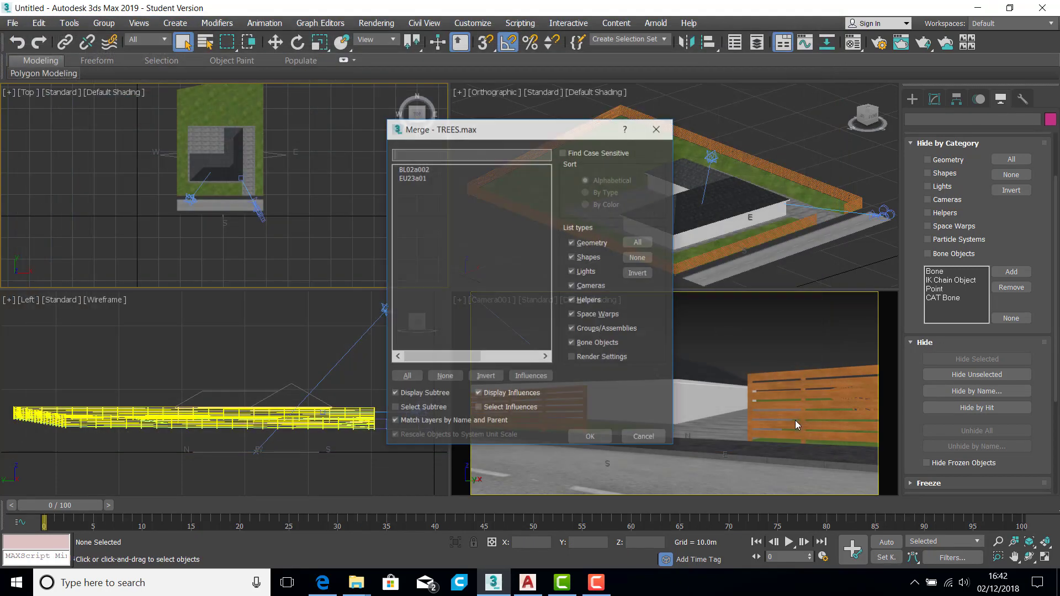
pyautogui.moveTo(413, 173); pyautogui.dragTo(414, 180)
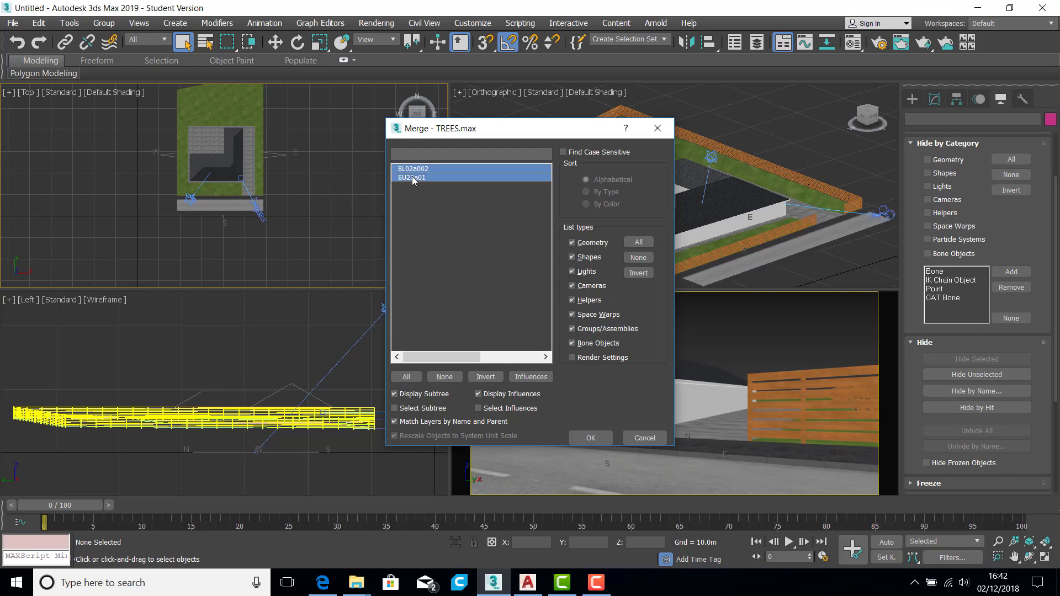
pyautogui.click(590, 438)
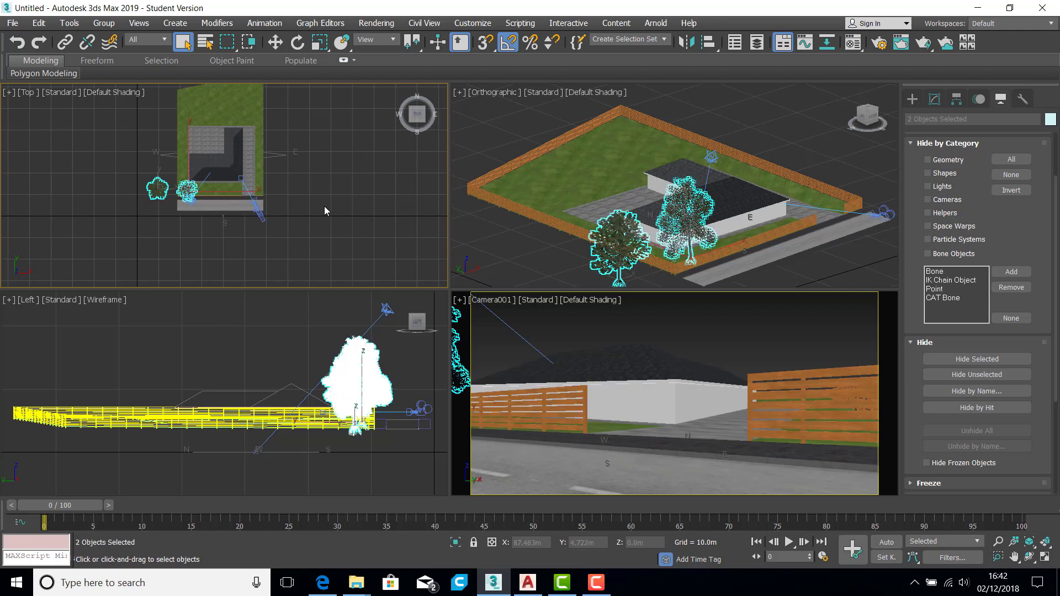
# Move the BL02a002 tree to the plot's southwest corner and the EU23a01 tree to its southeast corner.
pyautogui.click(275, 42)
pyautogui.scroll(3, 185, 199)
pyautogui.moveTo(188, 138); pyautogui.dragTo(361, 148)
pyautogui.click(258, 175)
pyautogui.scroll(-2, 357, 164)
pyautogui.moveTo(357, 164); pyautogui.dragTo(335, 228, button='middle')
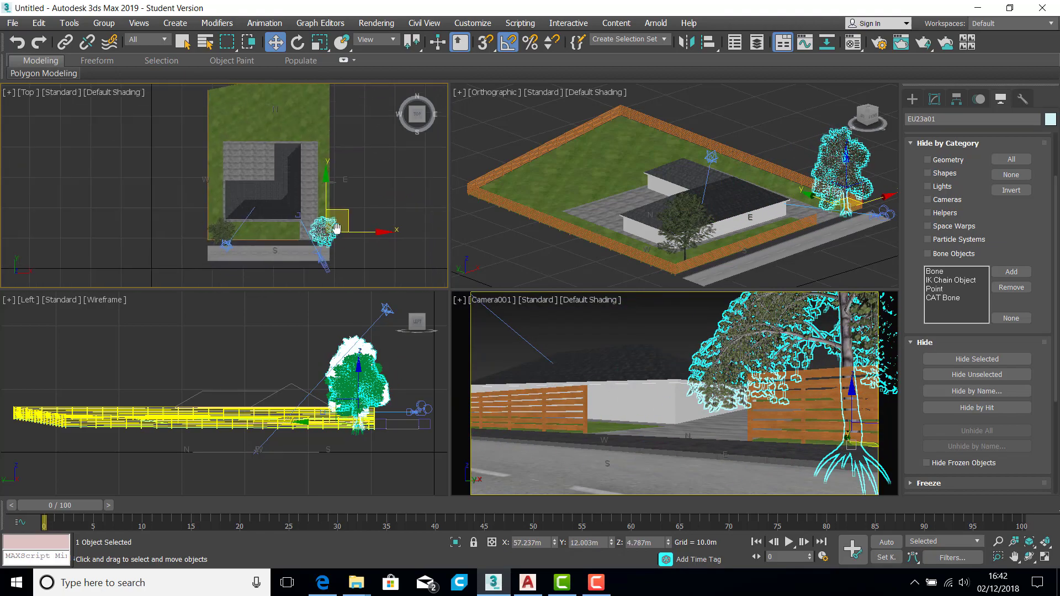
# Clone EU23a01 as an instance on the house's west side and BL02a002 as an instance on the lawn north of the house.
pyautogui.moveTo(350, 212)
pyautogui.keyDown('shift'); pyautogui.mouseDown()
pyautogui.moveTo(350, 113)
pyautogui.moveTo(244, 177)
pyautogui.moveTo(238, 165)
pyautogui.mouseUp(); pyautogui.keyUp('shift')
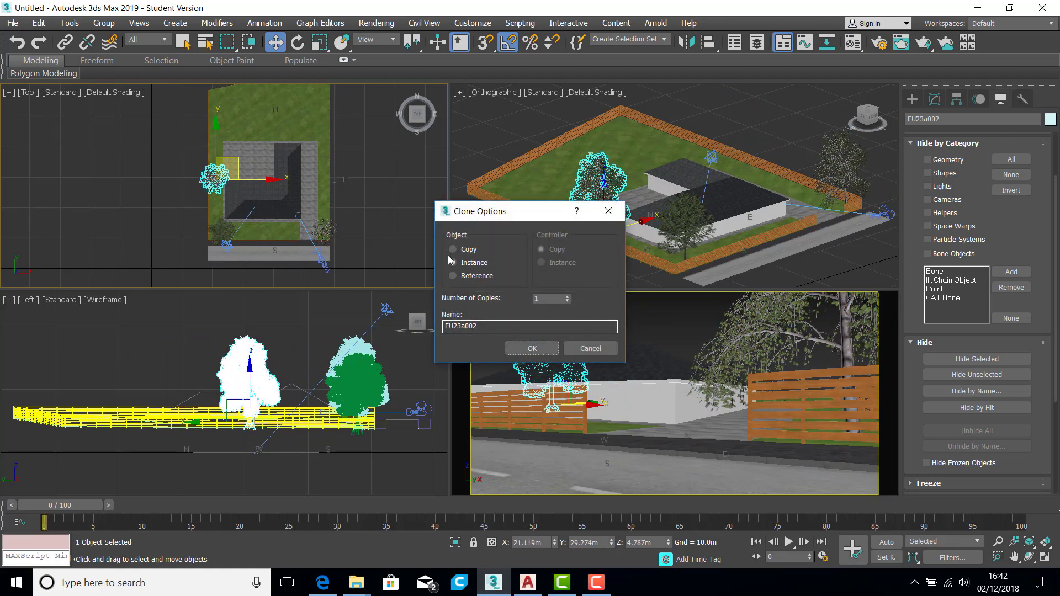
pyautogui.click(533, 348)
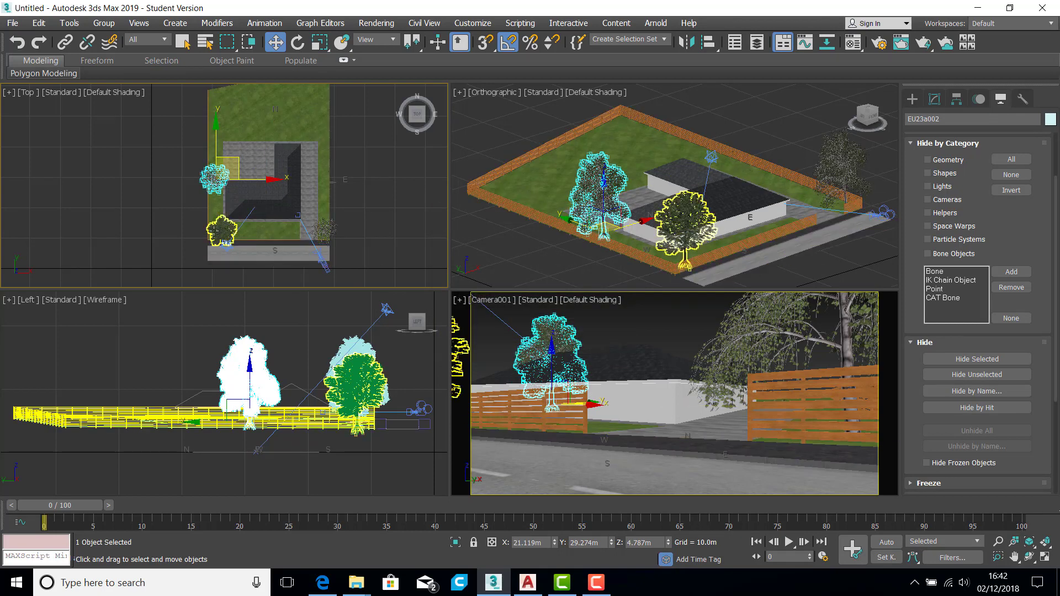
pyautogui.click(223, 228)
pyautogui.moveTo(244, 209)
pyautogui.keyDown('shift'); pyautogui.mouseDown()
pyautogui.moveTo(259, 139)
pyautogui.moveTo(282, 112)
pyautogui.mouseUp(); pyautogui.keyUp('shift')
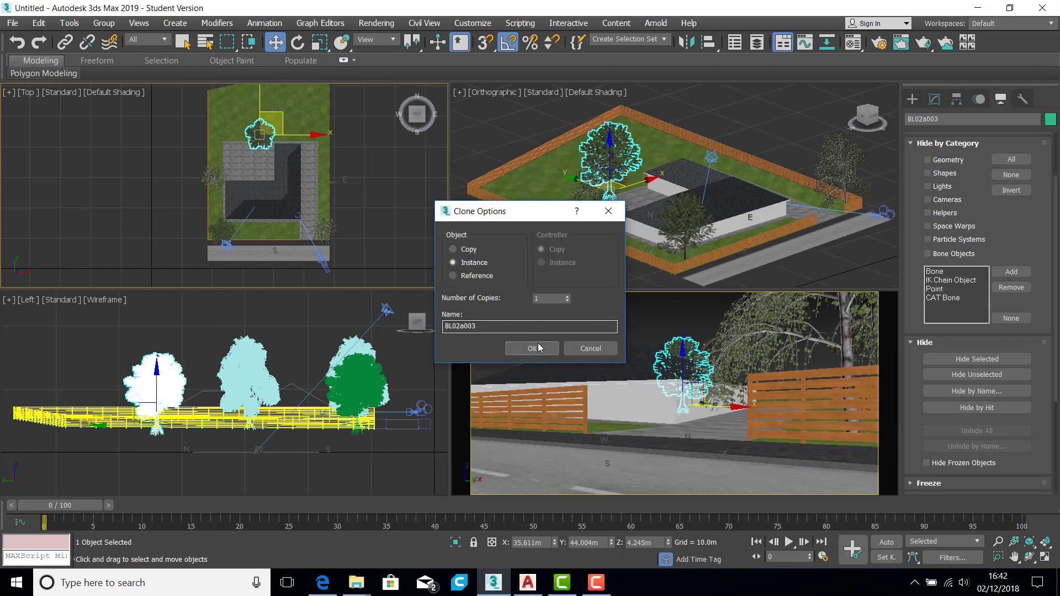
pyautogui.click(533, 349)
# Clone the tree on the house's west side as an instance near the plot's east boundary, beside the house's northeast corner.
pyautogui.click(213, 178)
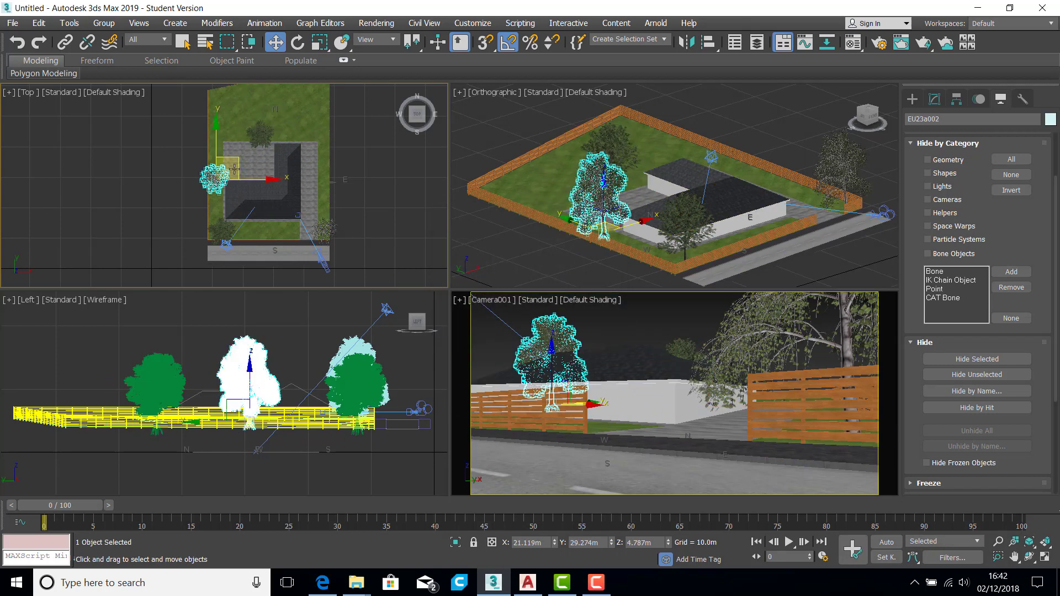
pyautogui.moveTo(233, 159)
pyautogui.mouseDown()
pyautogui.moveTo(365, 129)
pyautogui.moveTo(348, 129)
pyautogui.mouseUp()
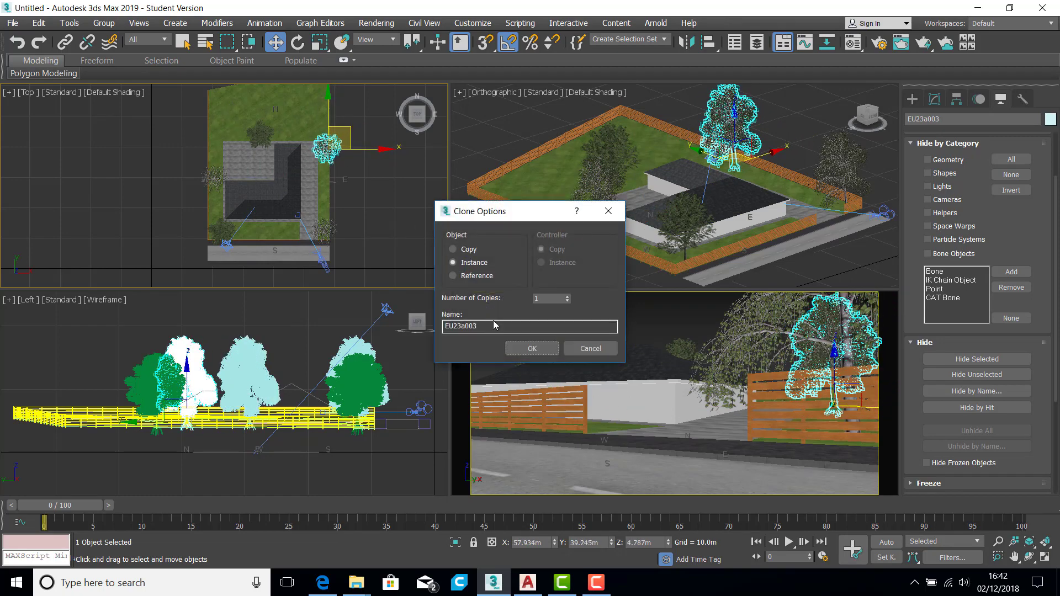
pyautogui.click(531, 349)
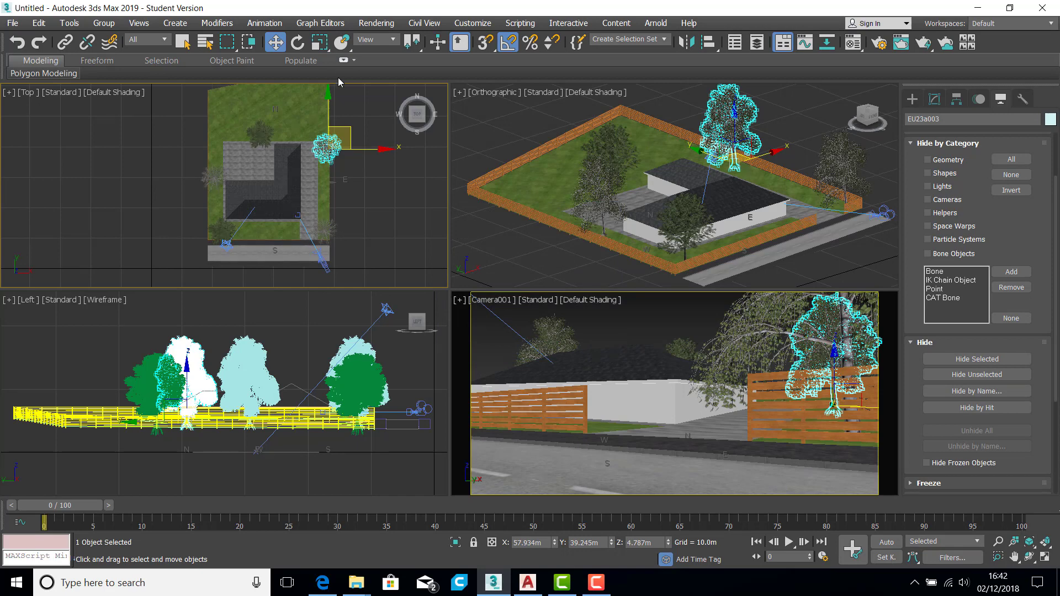
# Rotate the tree on the lawn north of the house to -45 degrees about Z.
pyautogui.click(295, 43)
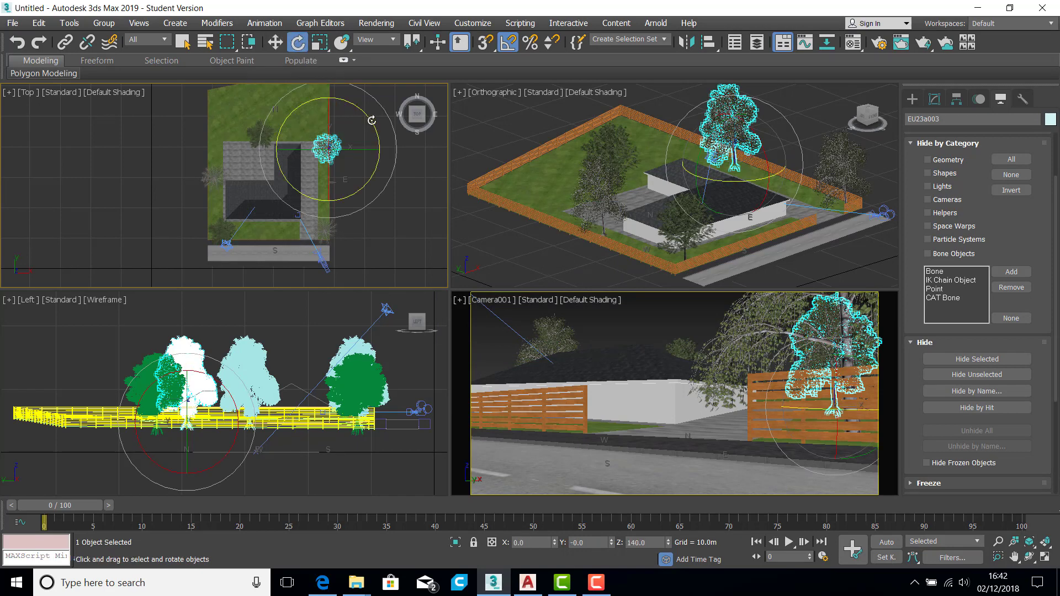
pyautogui.click(238, 122)
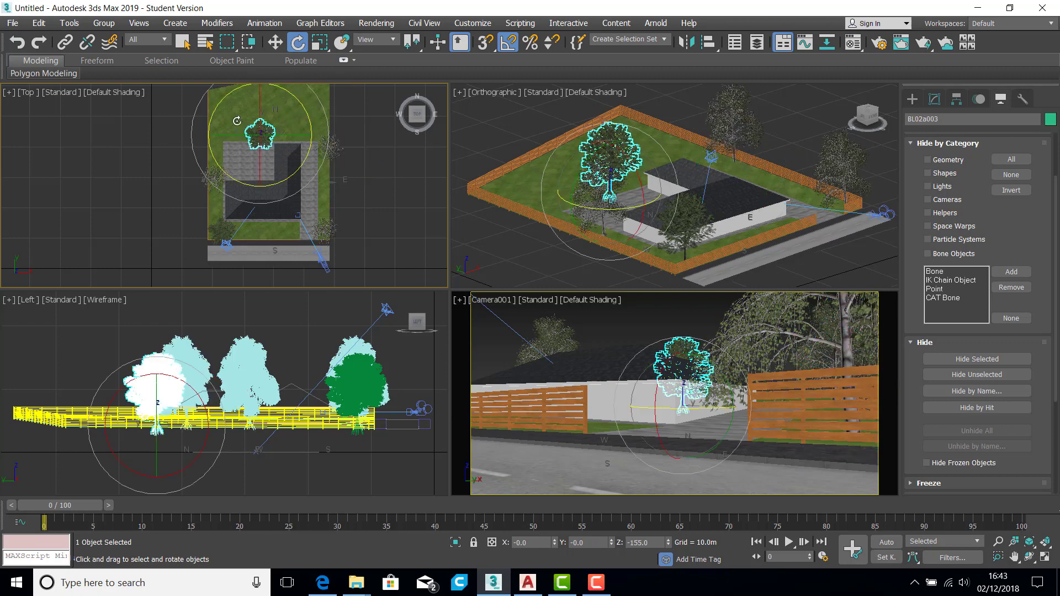
pyautogui.moveTo(216, 103); pyautogui.dragTo(201, 169)
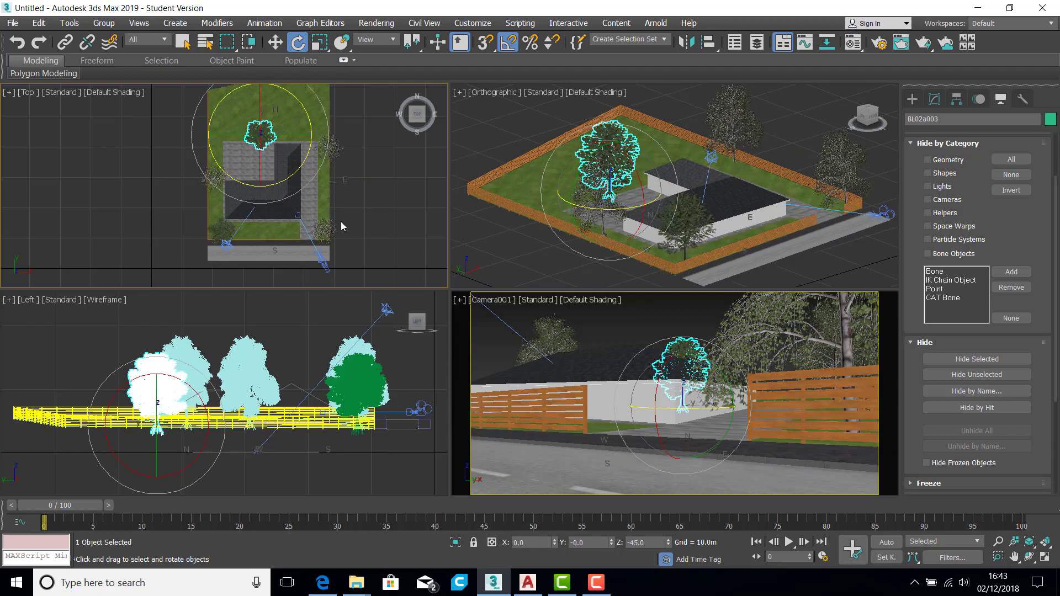
# Rotate the EU23a01 tree at the southeast corner about its vertical axis and scale it uniformly to about 257 percent.
pyautogui.click(324, 229)
pyautogui.moveTo(367, 206); pyautogui.dragTo(378, 229)
pyautogui.click(319, 43)
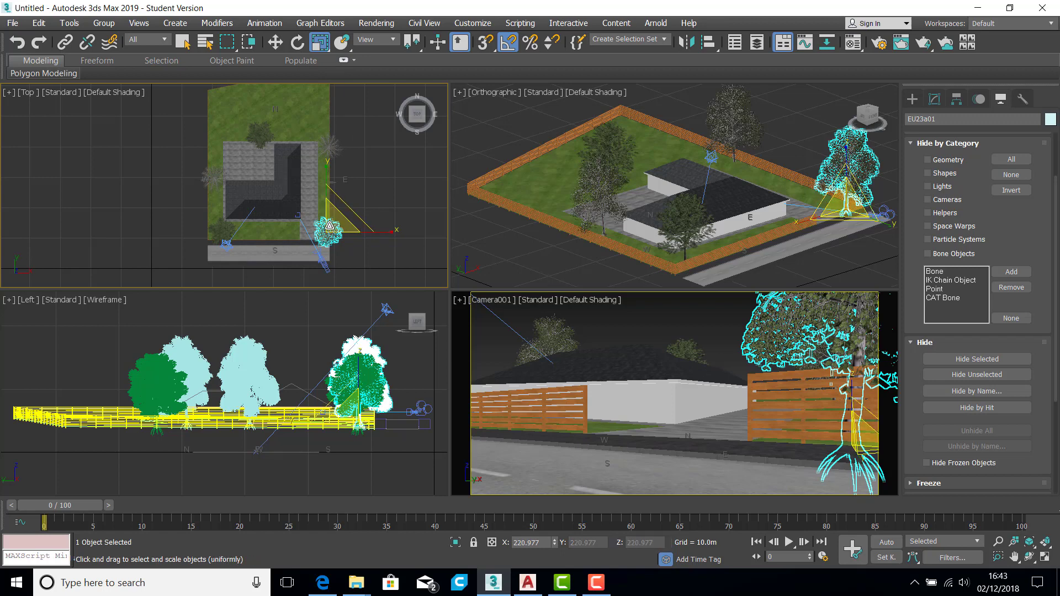
pyautogui.moveTo(337, 222); pyautogui.dragTo(344, 214)
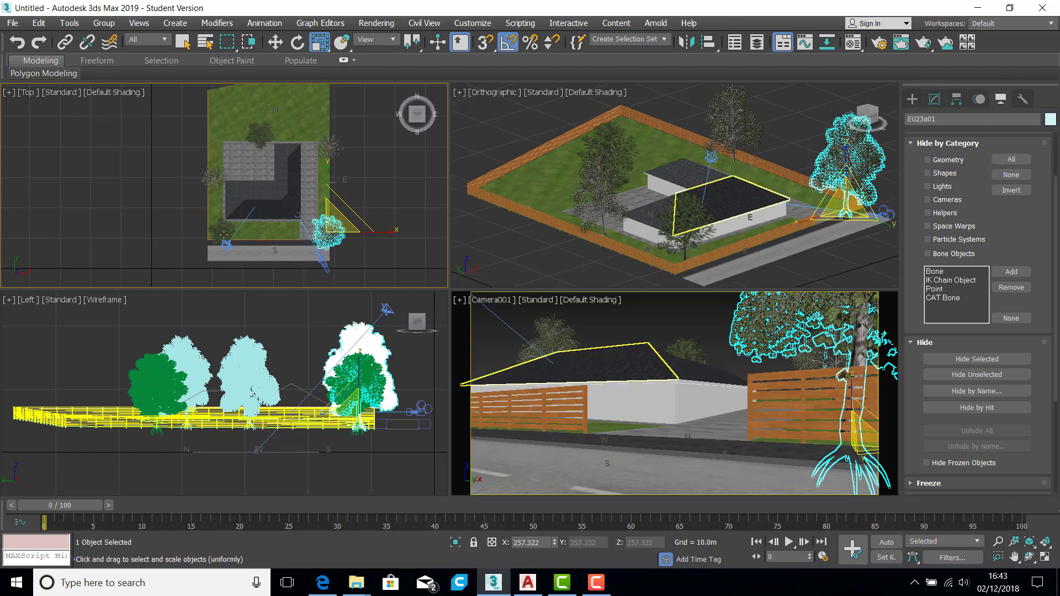
# Scale the tree on the house's west side uniformly to about 262 percent and the north lawn tree to about 318 percent.
pyautogui.click(214, 178)
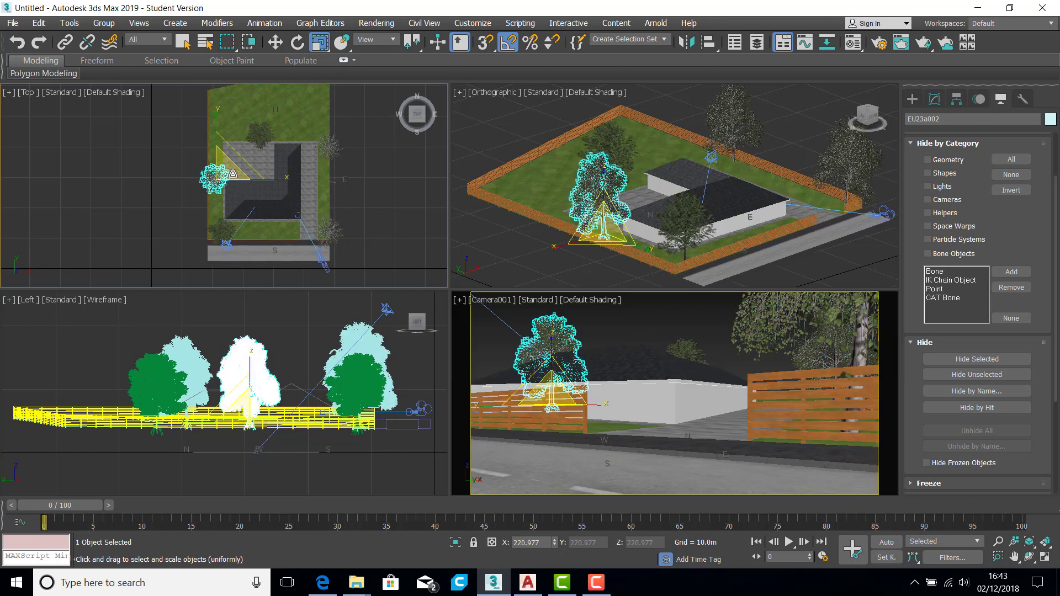
pyautogui.moveTo(233, 174); pyautogui.dragTo(235, 162)
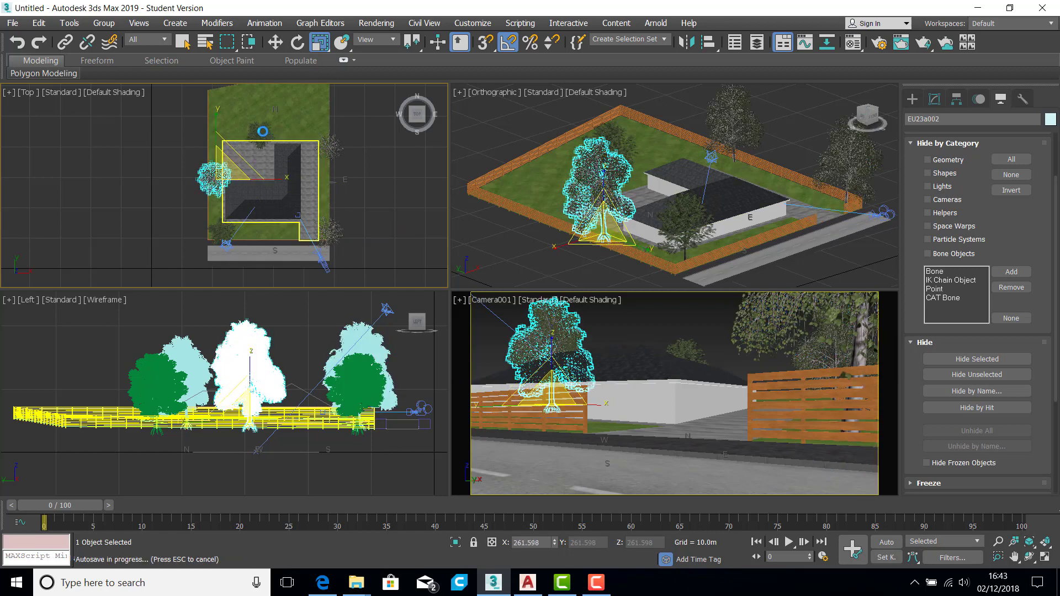
pyautogui.click(263, 131)
pyautogui.moveTo(270, 128); pyautogui.dragTo(273, 116)
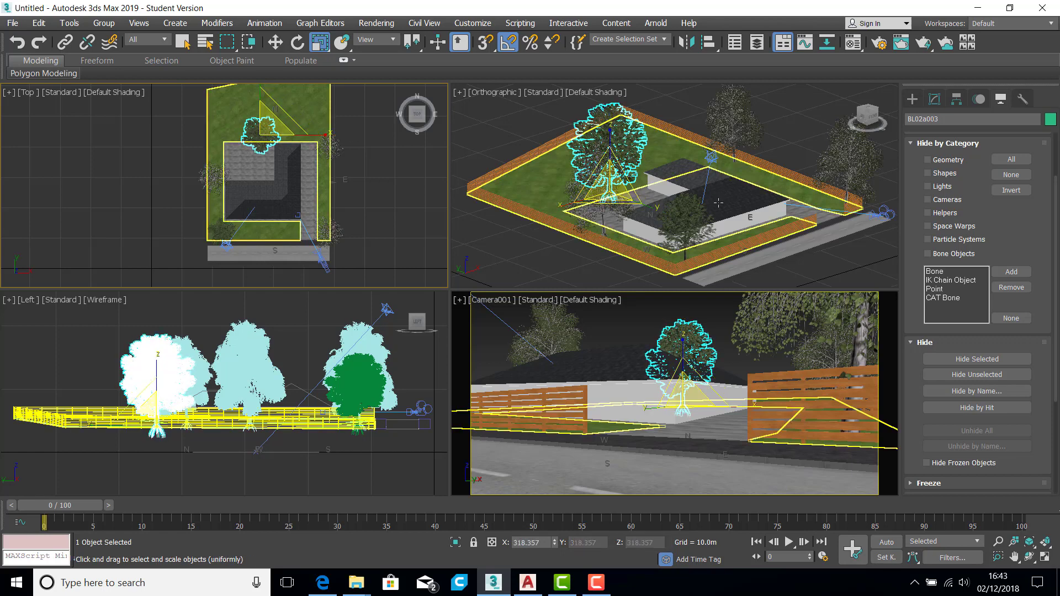
# Raise the EU23a003 tree near the house's northeast corner to a Z height of about 5.34 m.
pyautogui.scroll(3, 718, 203)
pyautogui.scroll(3, 741, 163)
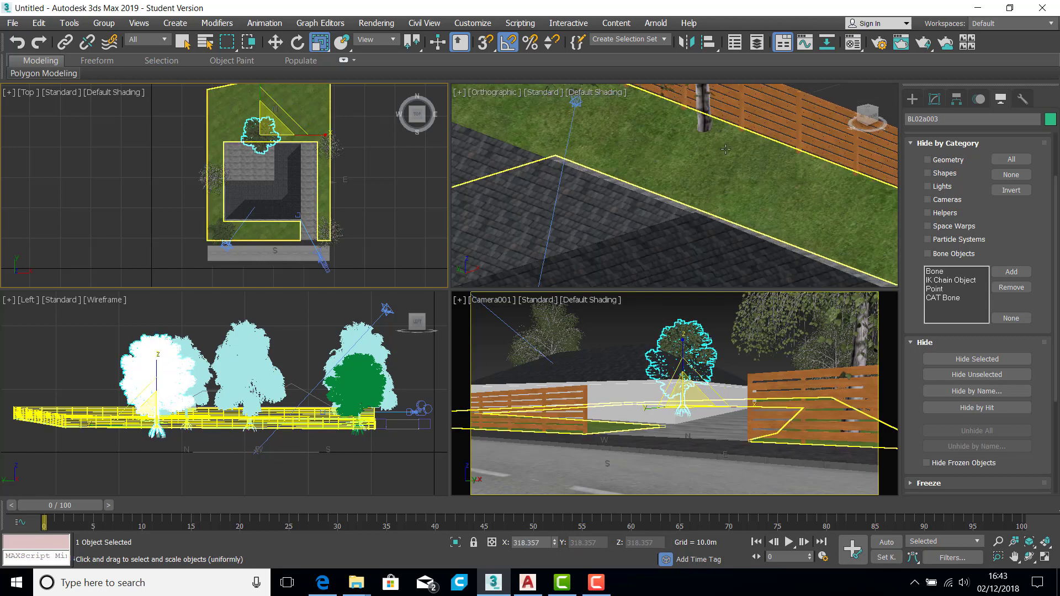
pyautogui.click(276, 42)
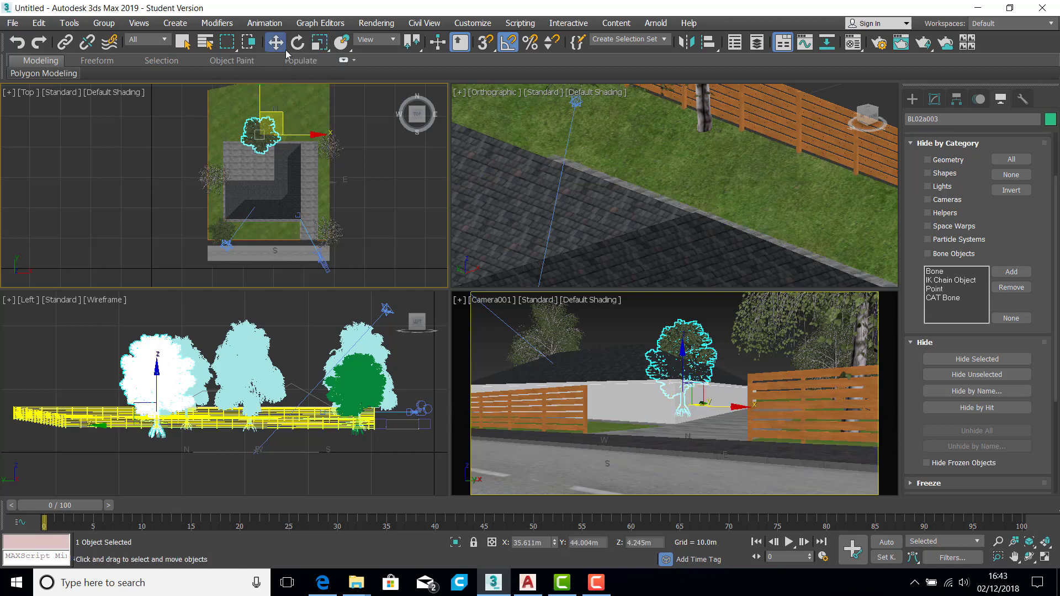
pyautogui.click(703, 125)
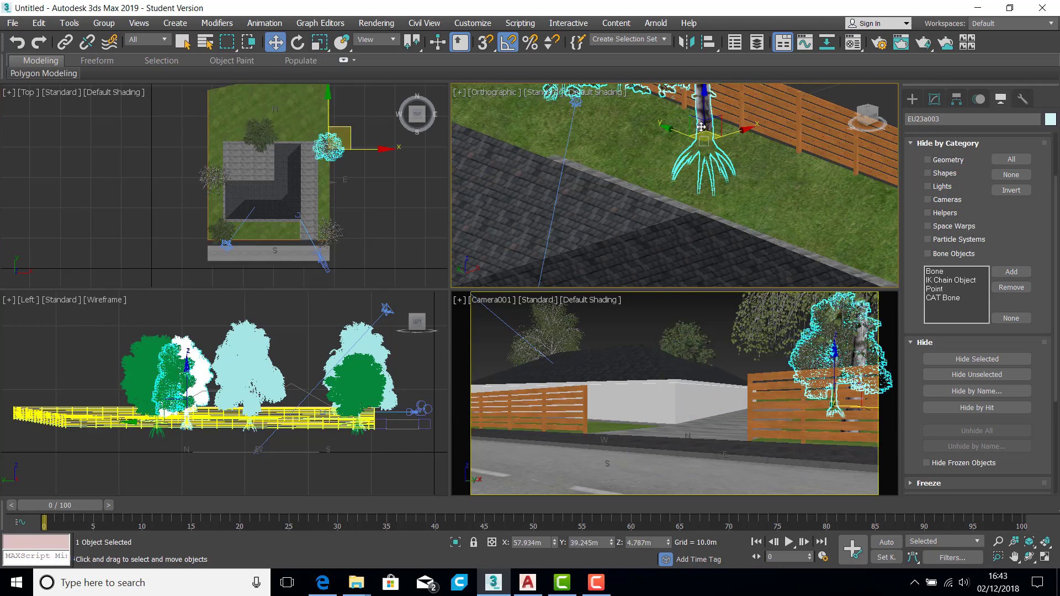
pyautogui.moveTo(701, 100); pyautogui.dragTo(686, 97)
pyautogui.hotkey('ctrl', 'z')
pyautogui.moveTo(686, 97); pyautogui.dragTo(639, 157, button='middle')
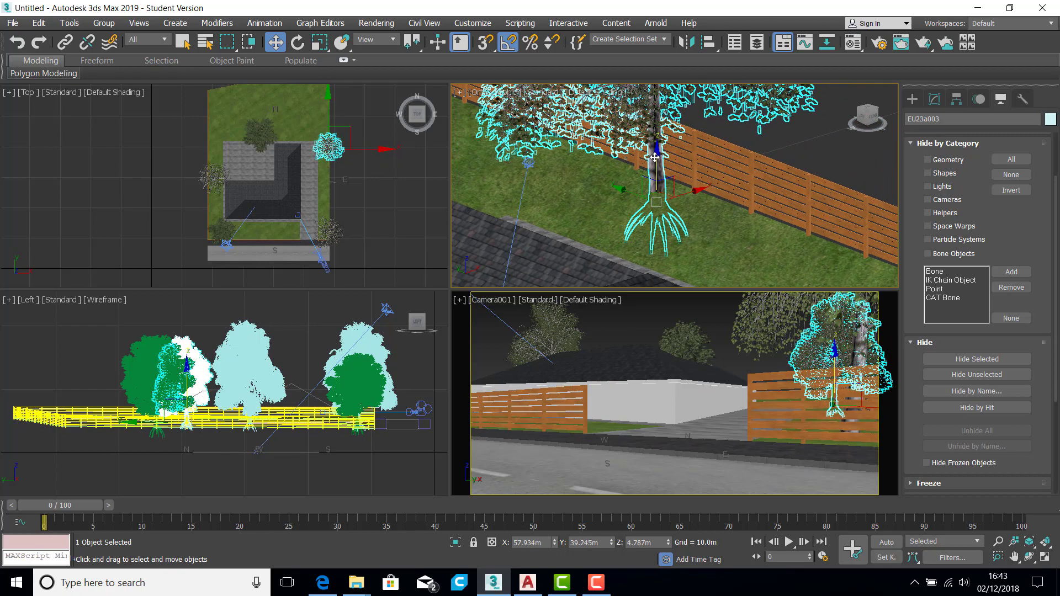
pyautogui.moveTo(657, 147); pyautogui.dragTo(657, 117)
pyautogui.scroll(3, 656, 197)
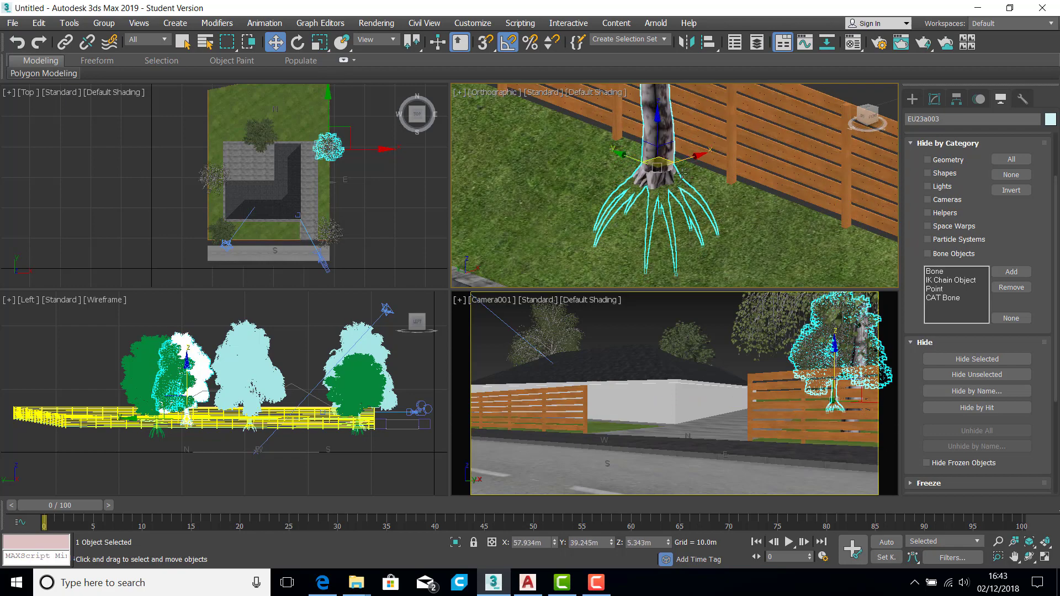
# Adjust the height of the EU23a002 tree on the house's west side to about 4.36 m in Z.
pyautogui.scroll(-4, 690, 183)
pyautogui.scroll(-3, 725, 210)
pyautogui.scroll(8, 565, 206)
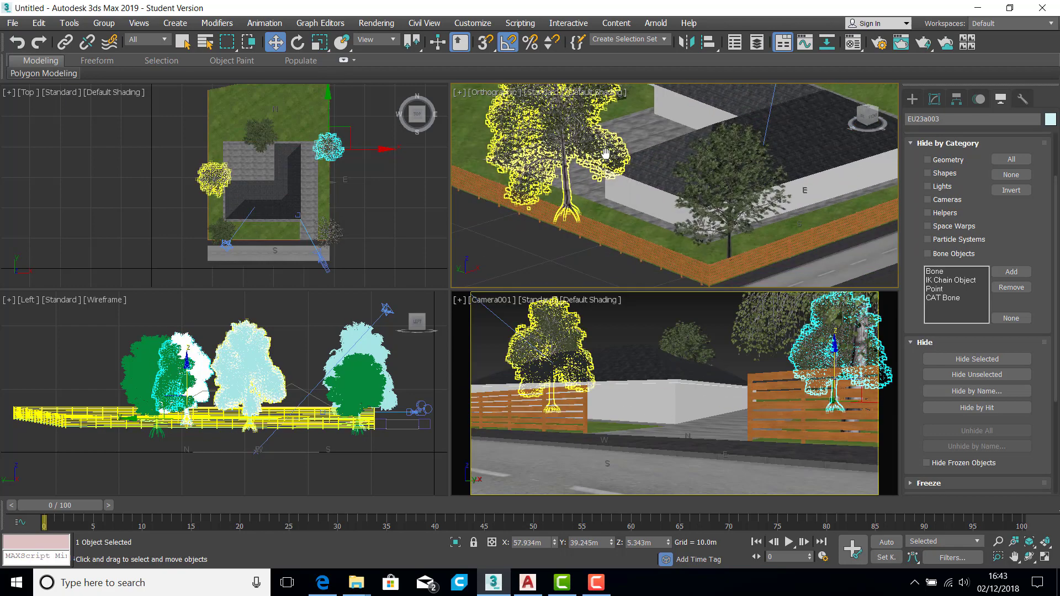
pyautogui.click(576, 130)
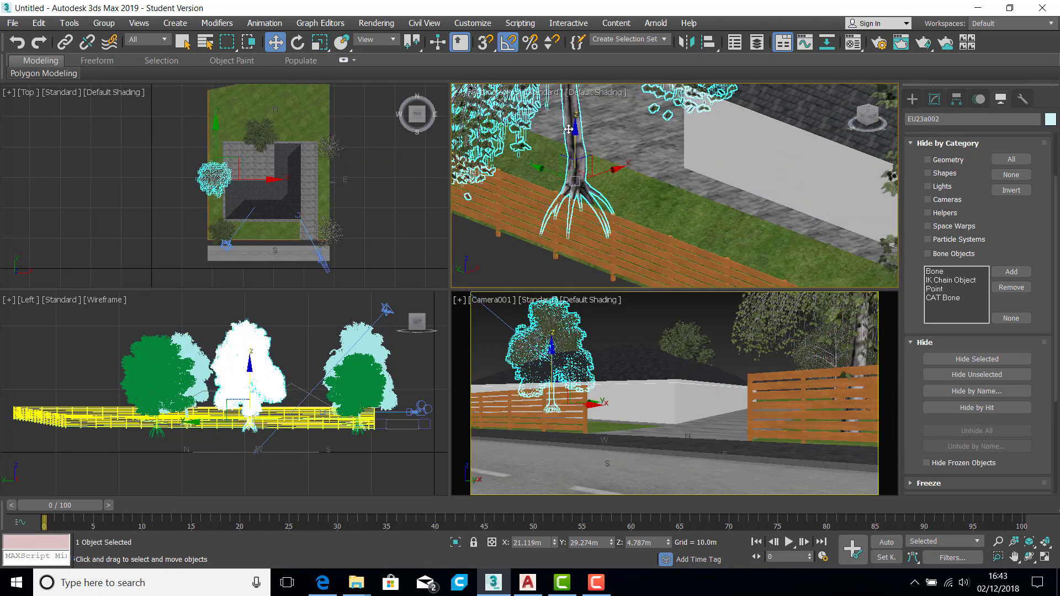
pyautogui.moveTo(574, 127); pyautogui.dragTo(573, 146)
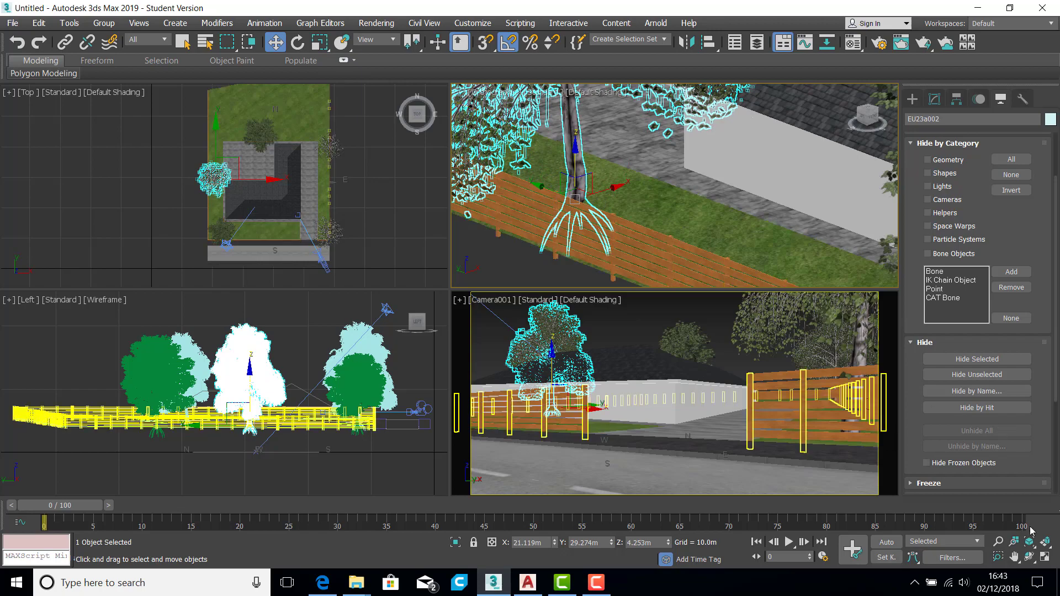
pyautogui.click(1045, 558)
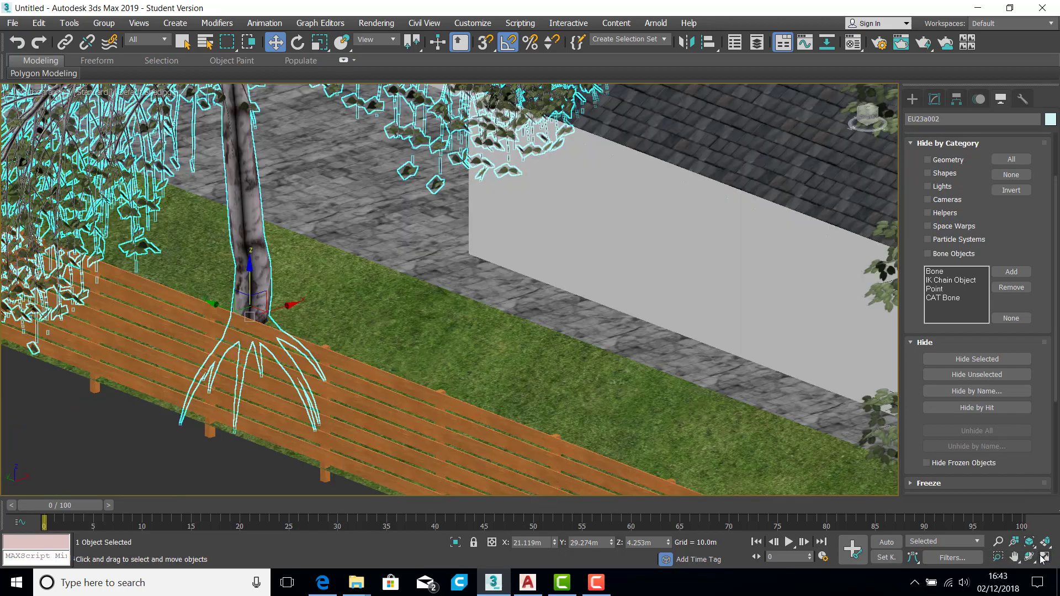
pyautogui.click(1030, 557)
pyautogui.moveTo(408, 330); pyautogui.dragTo(394, 344)
pyautogui.click(276, 42)
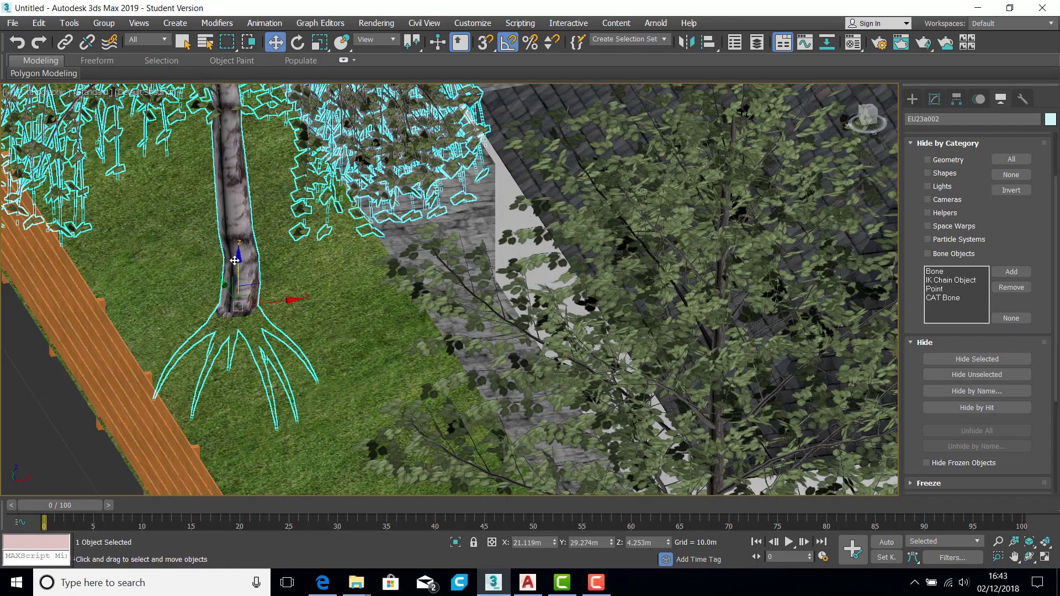
pyautogui.moveTo(239, 255); pyautogui.dragTo(238, 248)
pyautogui.scroll(-3, 412, 315)
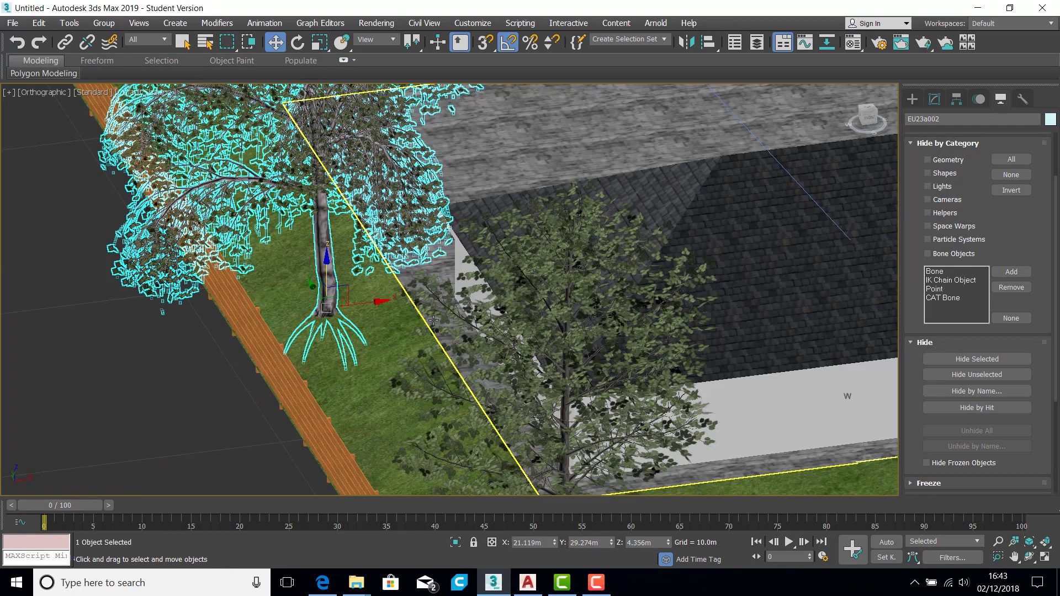
# Raise the BL02a002 tree at the plot's southwest corner to a Z height of about 4.29 m.
pyautogui.moveTo(472, 354); pyautogui.dragTo(426, 194, button='middle')
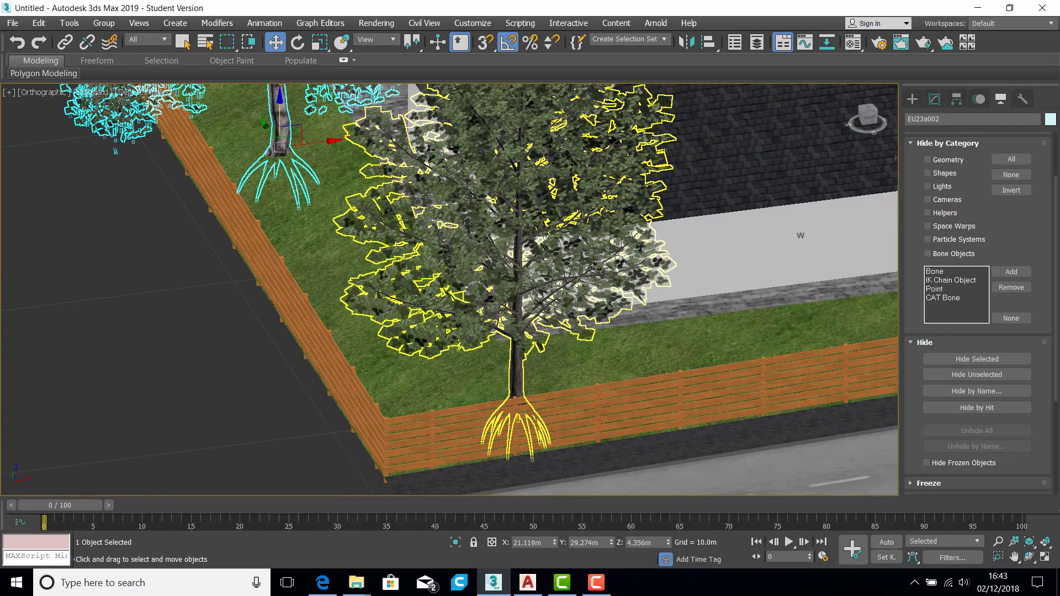
pyautogui.click(1028, 558)
pyautogui.moveTo(476, 352); pyautogui.dragTo(470, 274)
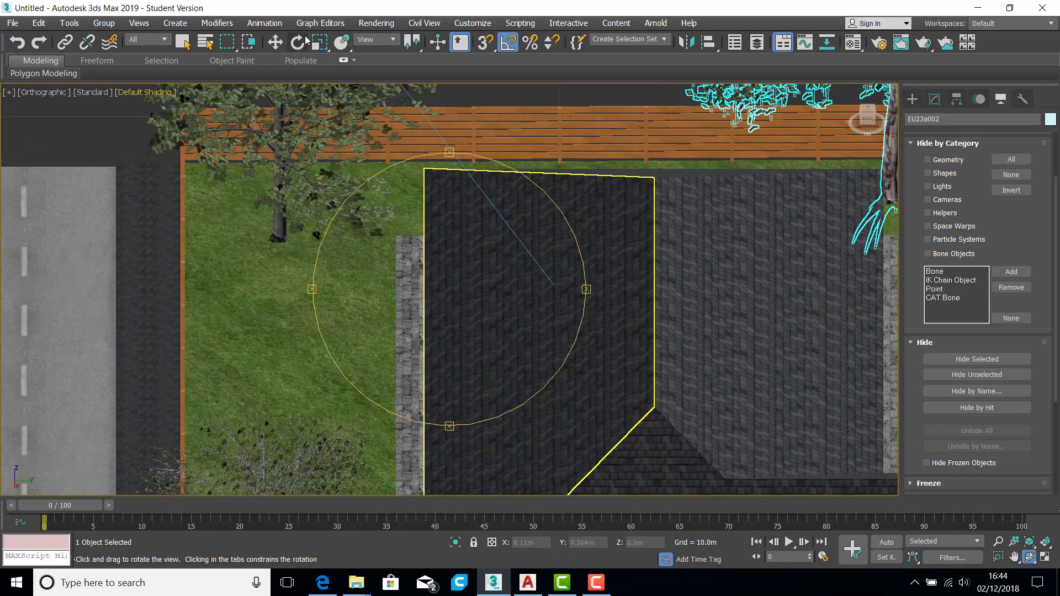
pyautogui.click(275, 42)
pyautogui.scroll(5, 269, 239)
pyautogui.click(269, 239)
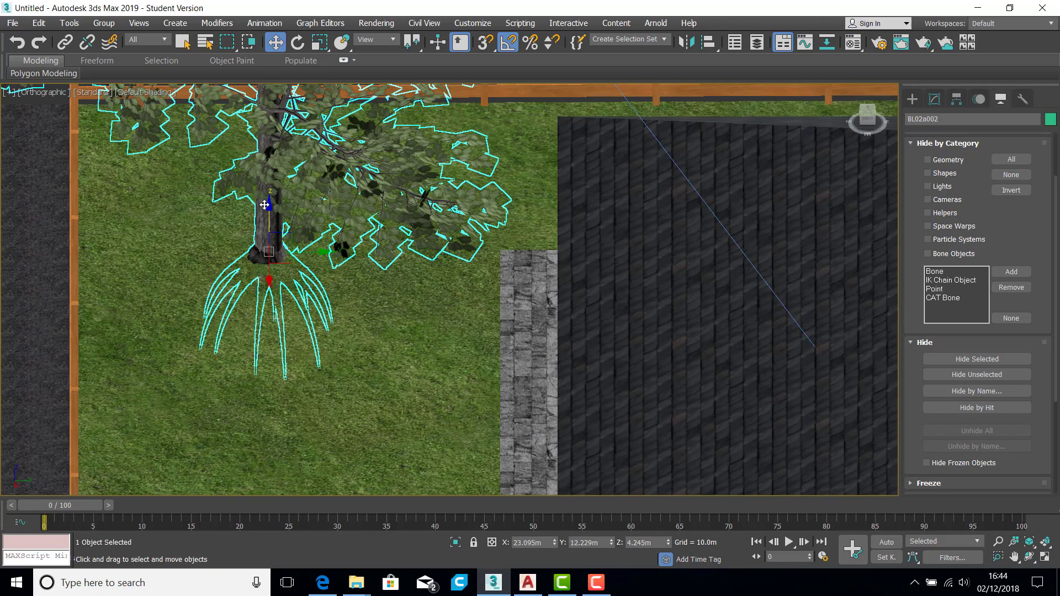
pyautogui.moveTo(271, 201)
pyautogui.mouseDown()
pyautogui.moveTo(270, 172)
pyautogui.moveTo(270, 198)
pyautogui.mouseUp()
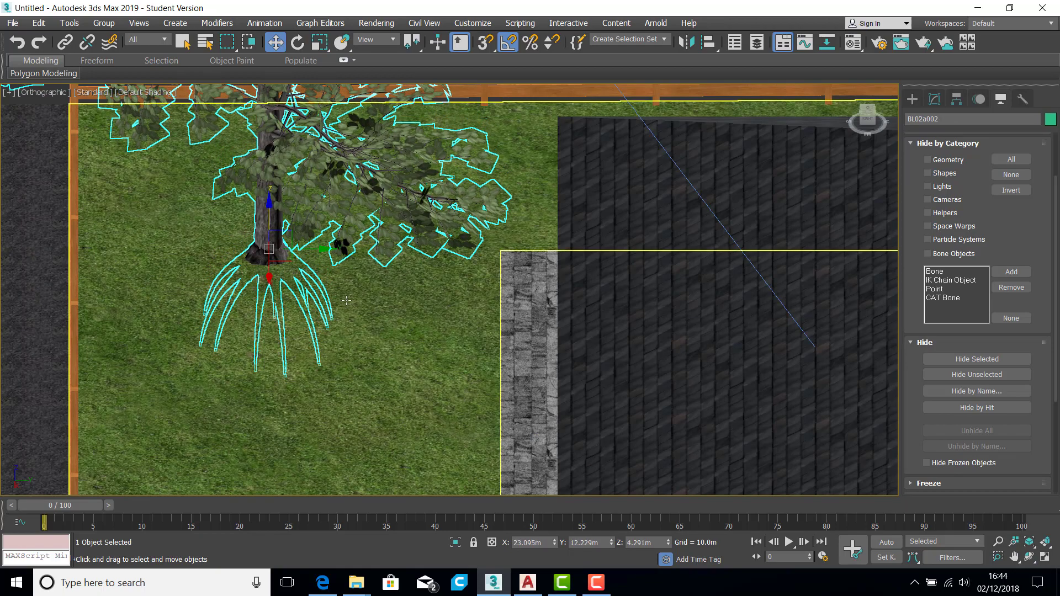
# Raise the BL02a003 tree on the lawn north of the house to a Z height of about 4.79 m.
pyautogui.scroll(-6, 350, 346)
pyautogui.moveTo(372, 369); pyautogui.dragTo(306, 102, button='middle')
pyautogui.moveTo(407, 250); pyautogui.dragTo(376, 228, button='middle')
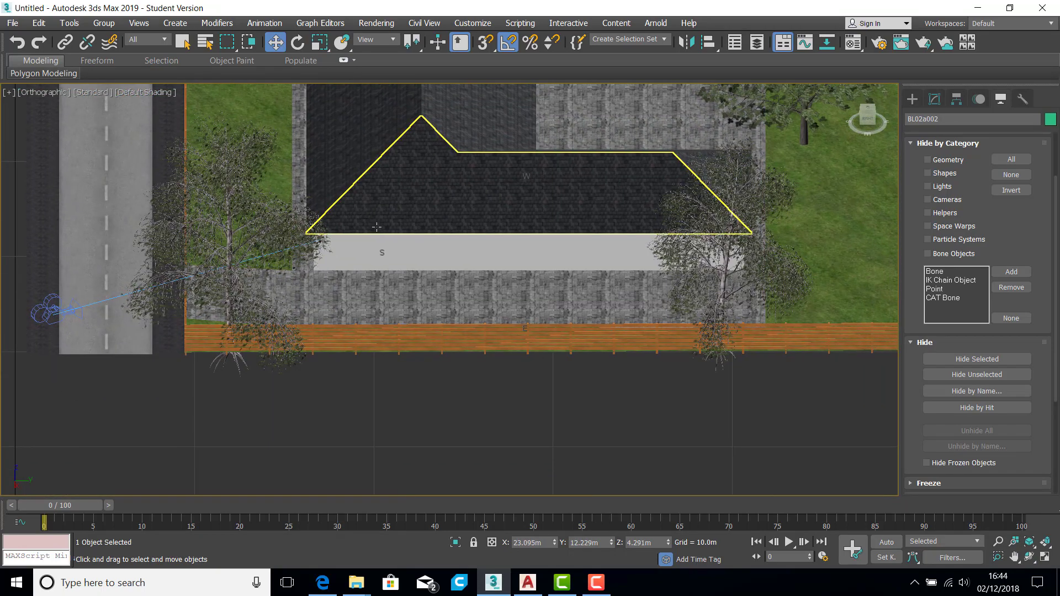
pyautogui.scroll(5, 718, 276)
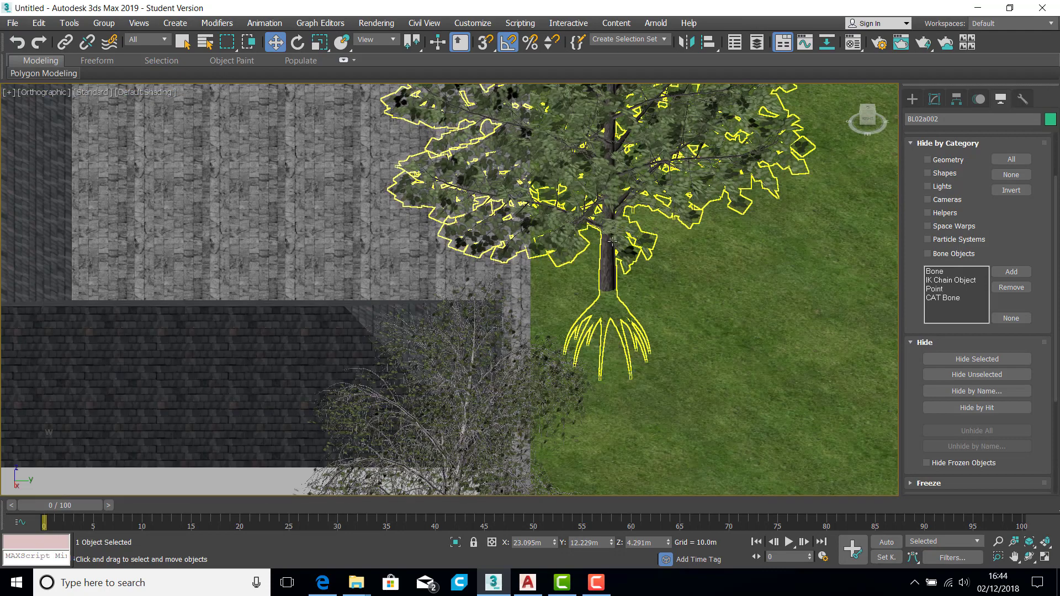
pyautogui.click(612, 255)
pyautogui.moveTo(609, 250); pyautogui.dragTo(610, 229)
# Raise the EU23a01 tree at the plot's southeast corner to about 5.16 m in Z, restore the four-viewport layout and clear the selection.
pyautogui.scroll(-5, 460, 312)
pyautogui.moveTo(459, 312); pyautogui.dragTo(521, 268, button='middle')
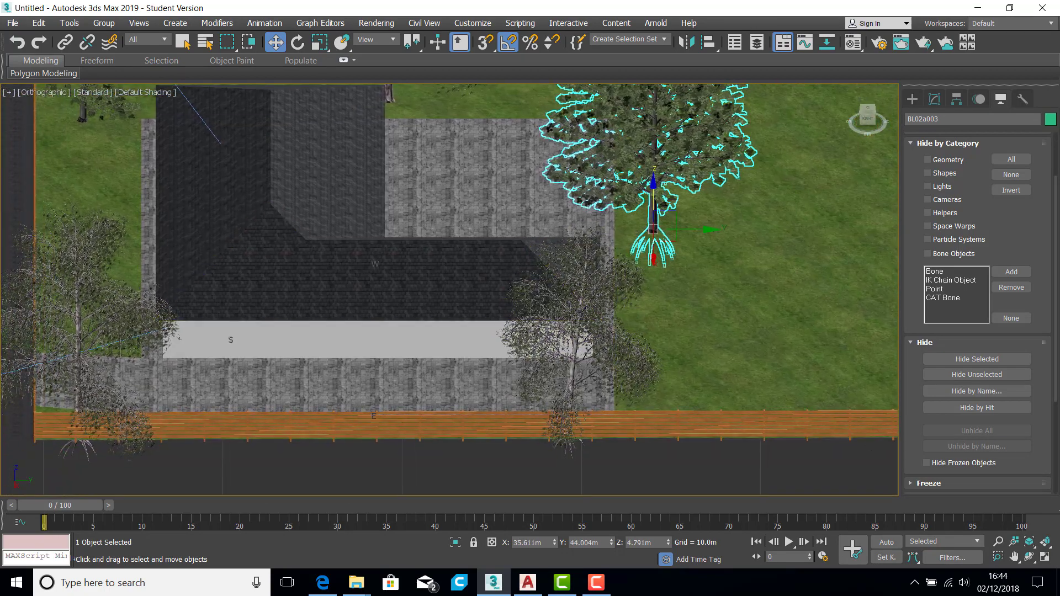
pyautogui.click(1030, 558)
pyautogui.moveTo(506, 318); pyautogui.dragTo(399, 291)
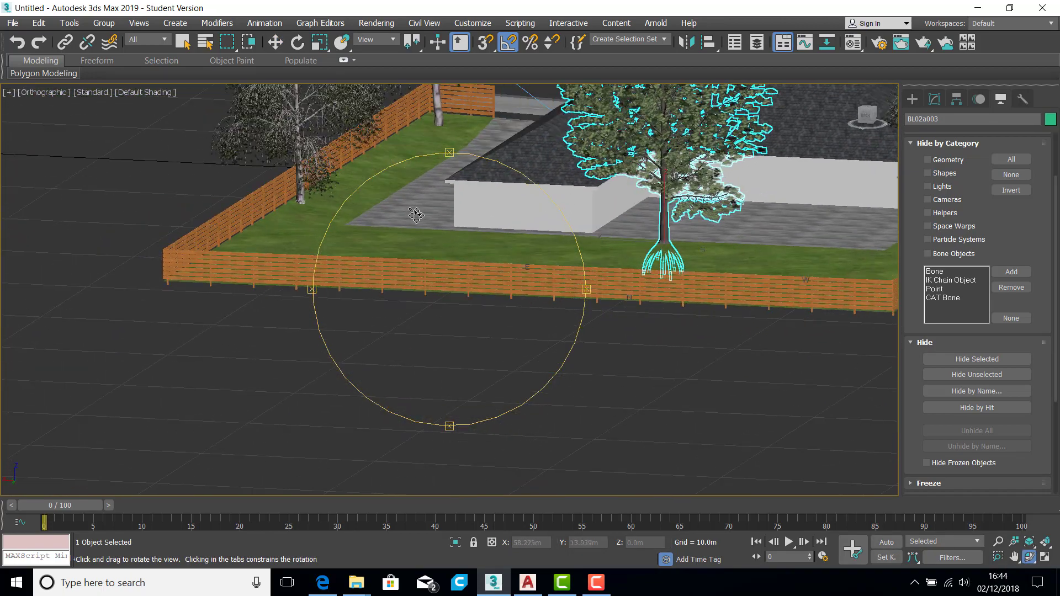
pyautogui.scroll(10, 416, 215)
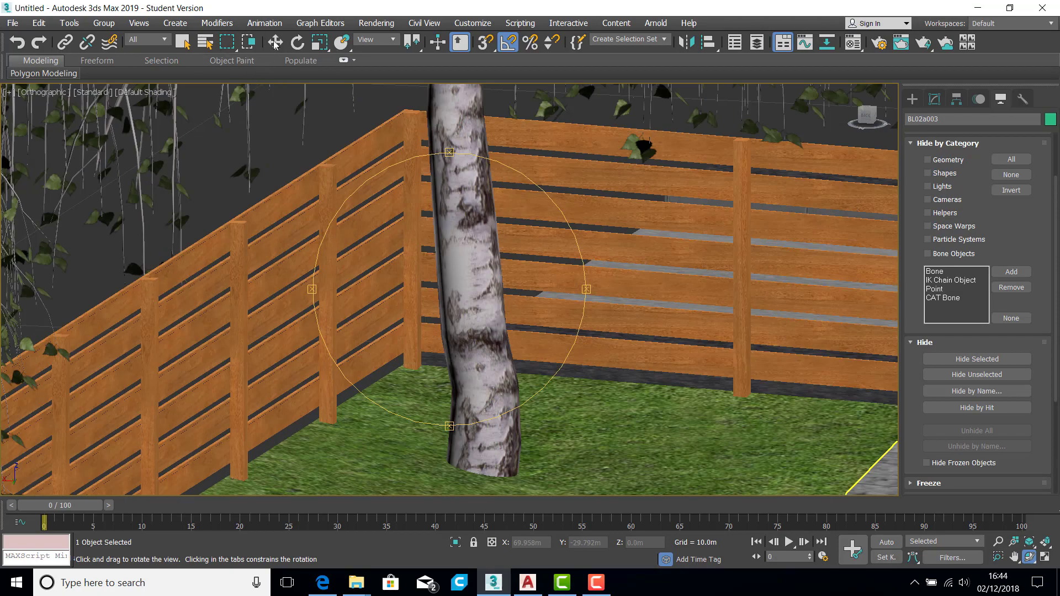
pyautogui.click(275, 45)
pyautogui.click(478, 381)
pyautogui.scroll(-3, 486, 317)
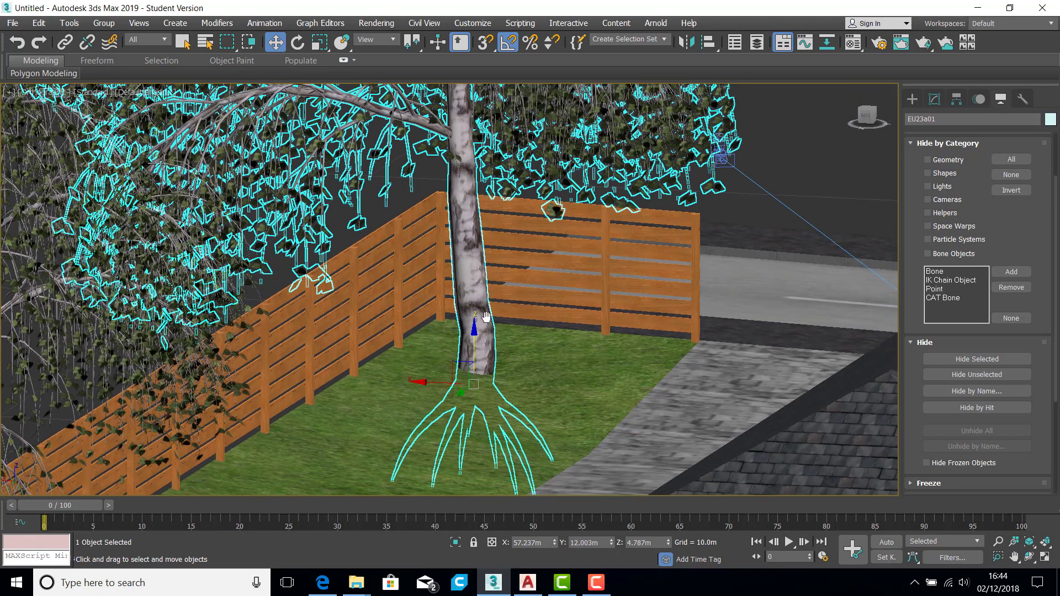
pyautogui.moveTo(486, 316); pyautogui.dragTo(485, 313, button='middle')
pyautogui.moveTo(473, 326); pyautogui.dragTo(479, 305)
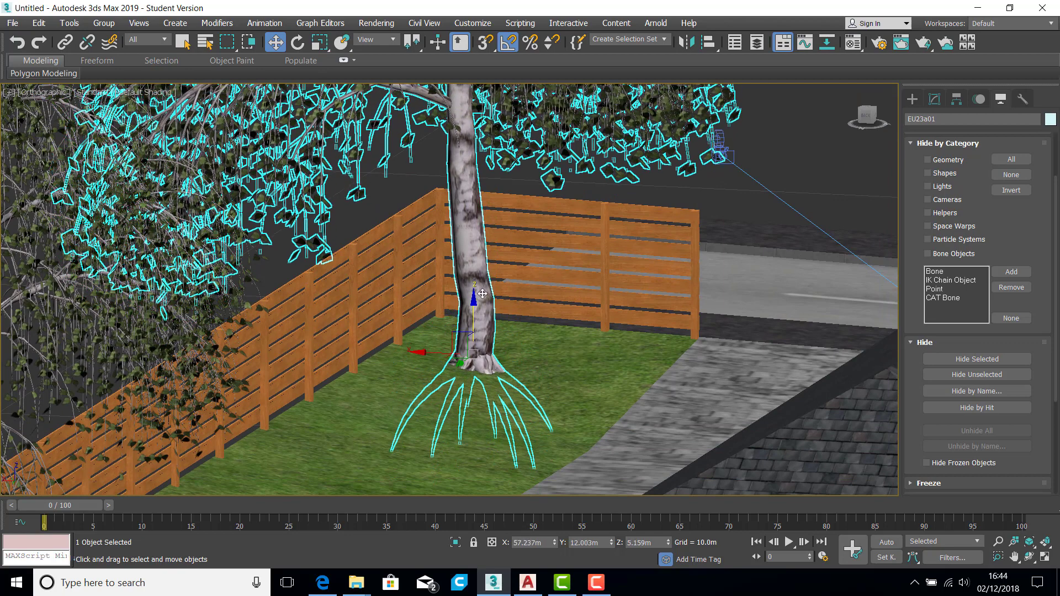
pyautogui.click(1044, 558)
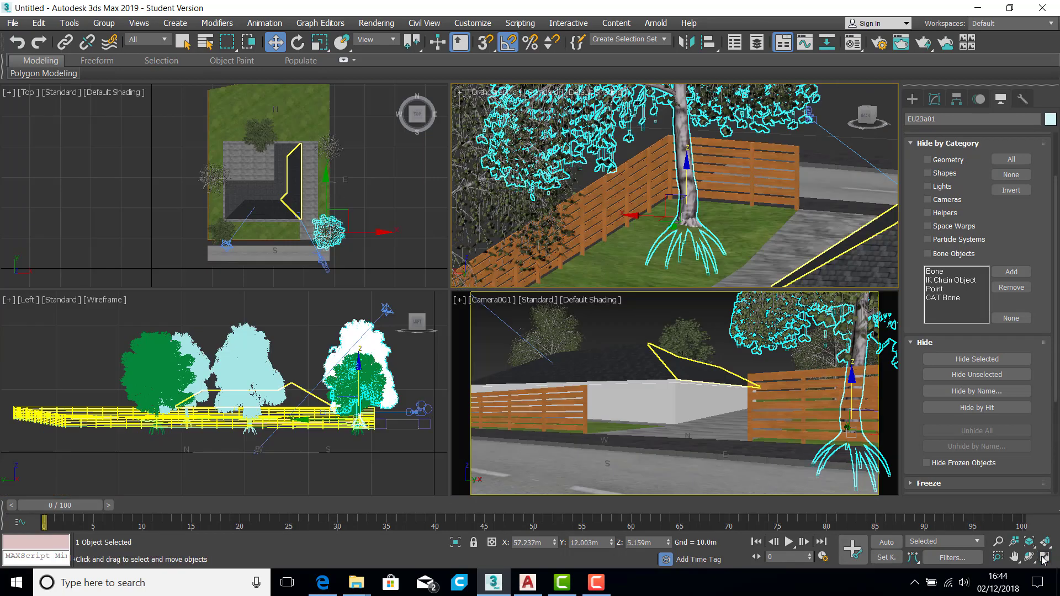
pyautogui.click(459, 314)
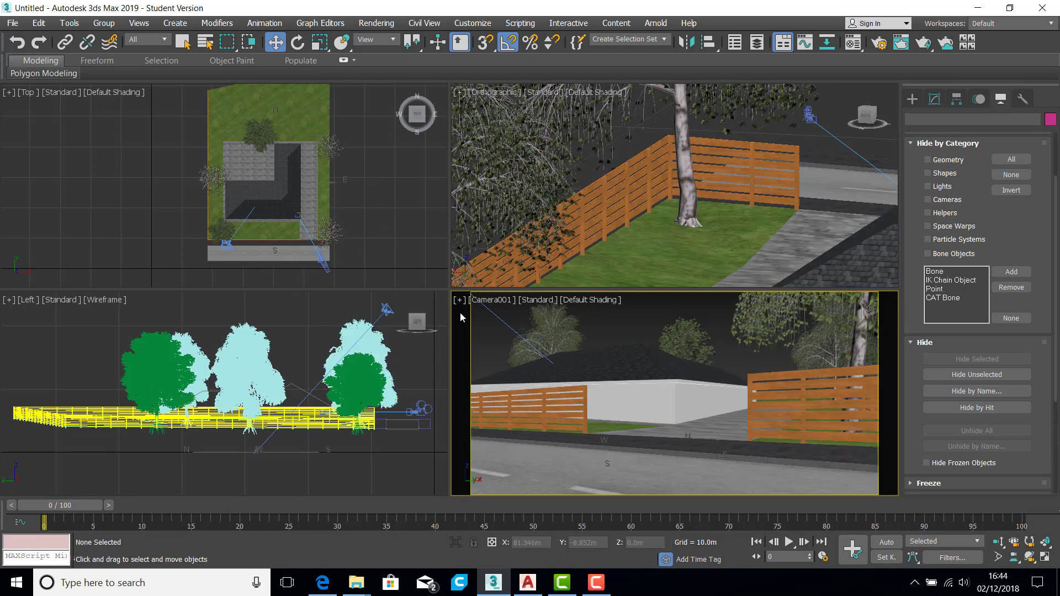
# Clone the BL02a002 tree as an independent copy named BL02a004 across the road, beside the camera near the southeast corner.
pyautogui.moveTo(324, 192); pyautogui.dragTo(330, 135, button='middle')
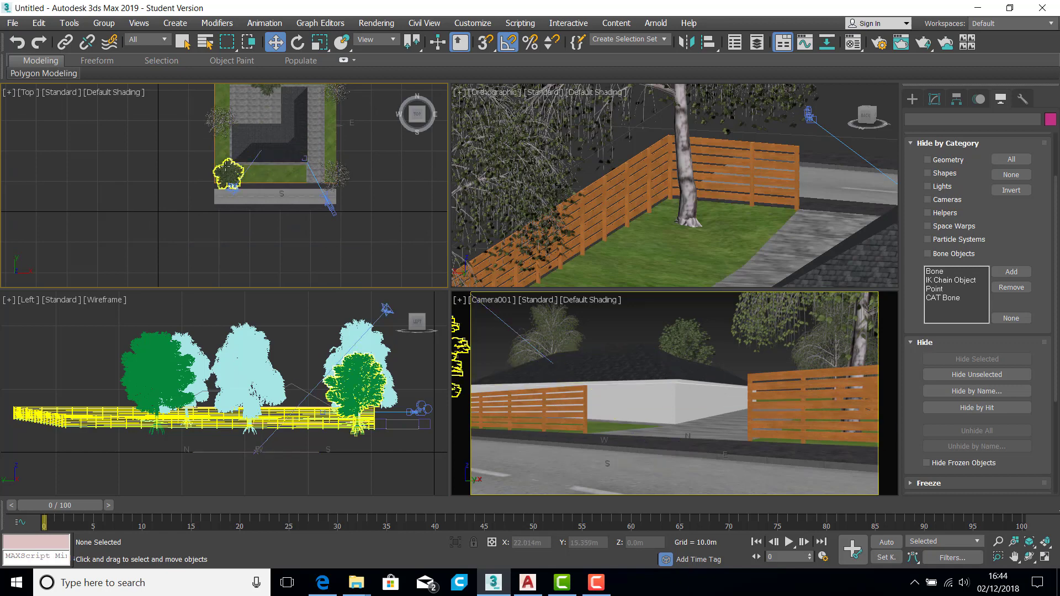
pyautogui.click(228, 171)
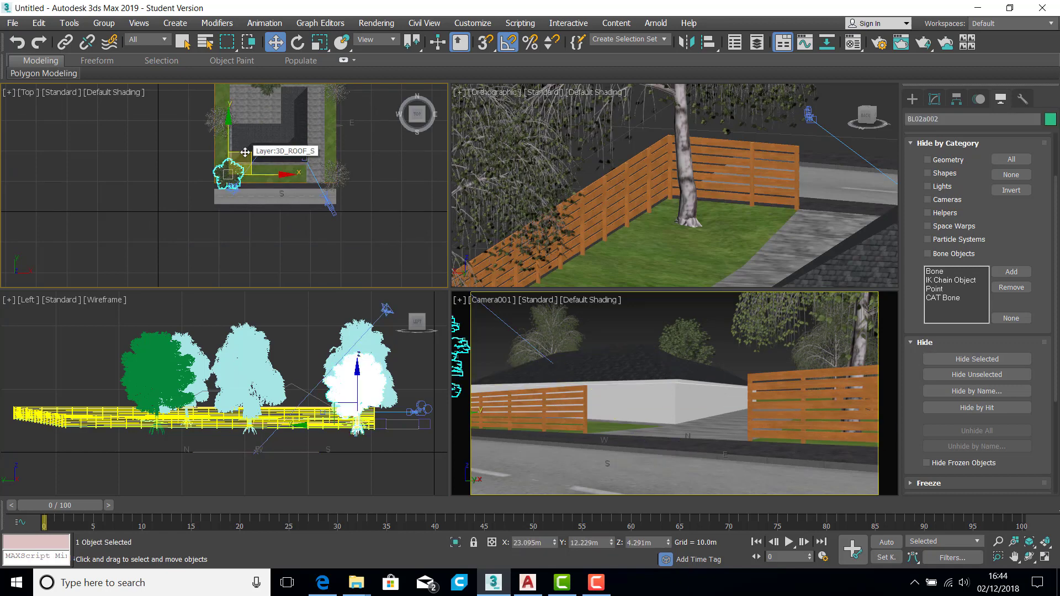
pyautogui.moveTo(250, 161)
pyautogui.keyDown('shift'); pyautogui.mouseDown()
pyautogui.moveTo(294, 187)
pyautogui.moveTo(329, 193)
pyautogui.moveTo(334, 184)
pyautogui.mouseUp(); pyautogui.keyUp('shift')
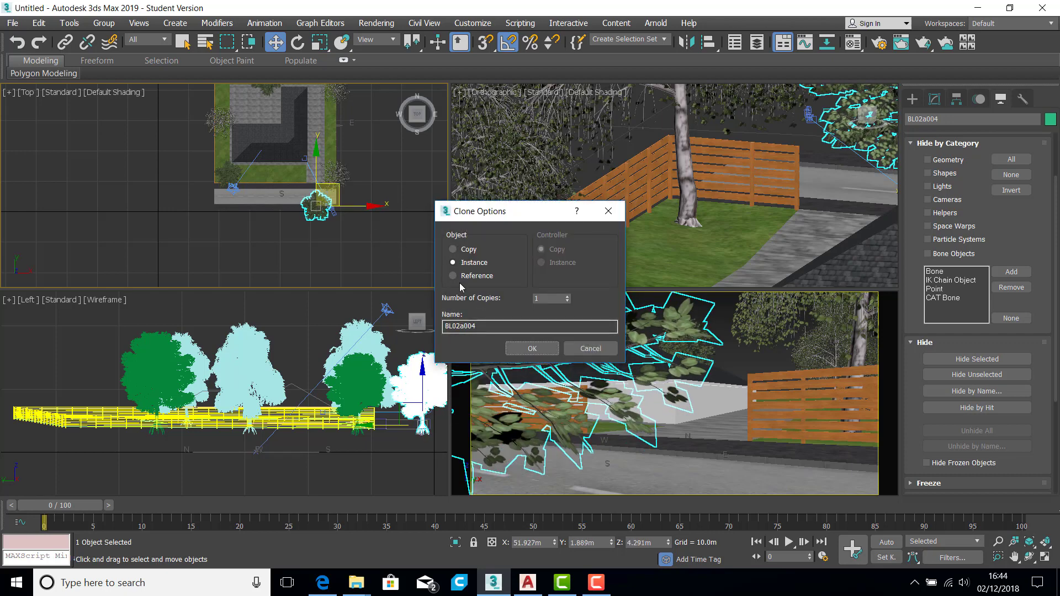
pyautogui.click(452, 250)
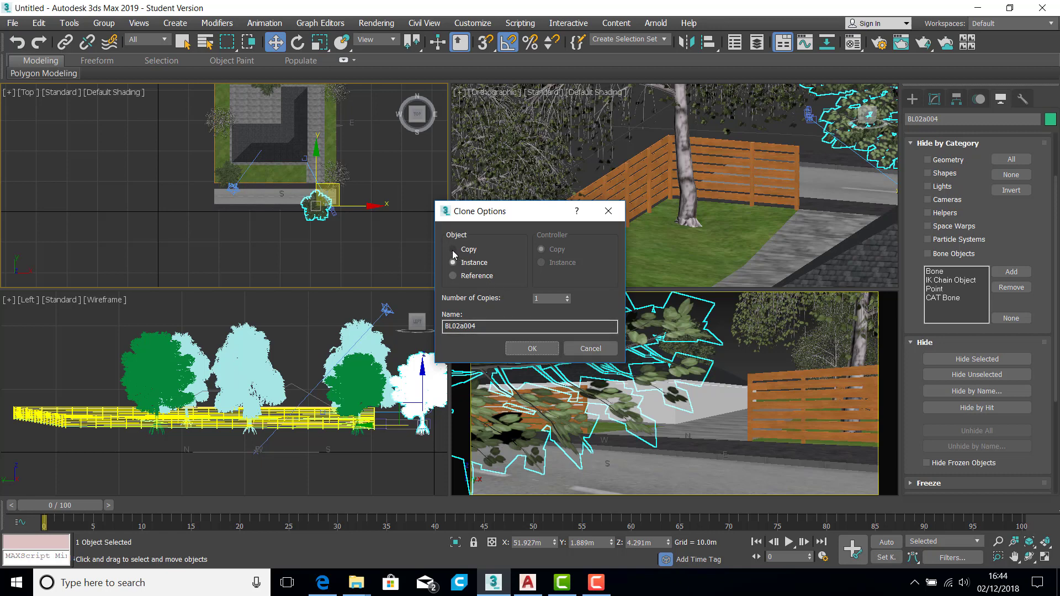
pyautogui.click(531, 348)
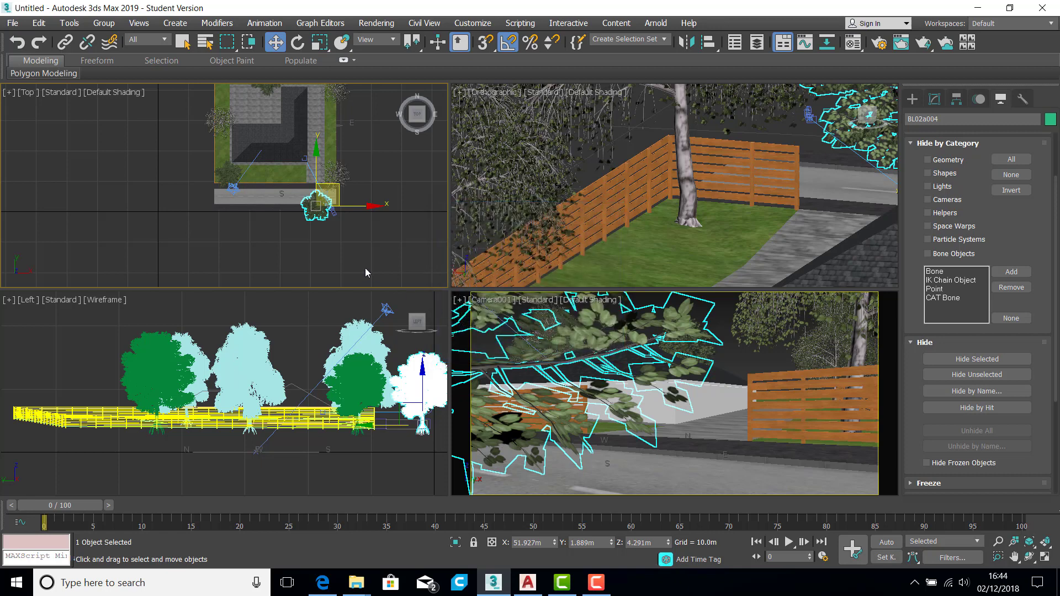
pyautogui.scroll(5, 329, 237)
pyautogui.rightClick(295, 192)
pyautogui.click(286, 254)
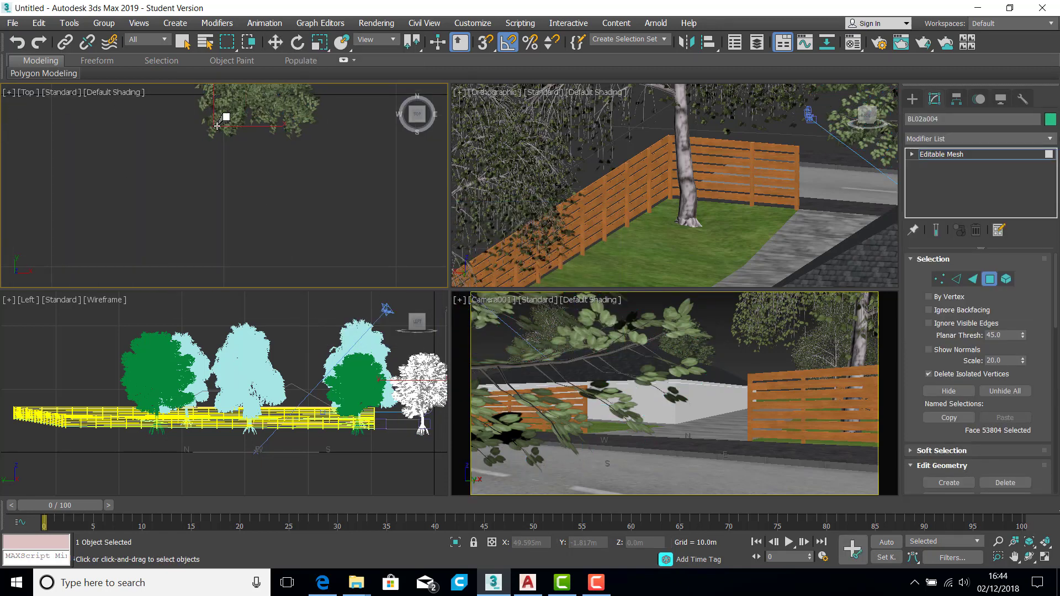
pyautogui.moveTo(244, 168); pyautogui.dragTo(199, 259, button='middle')
pyautogui.click(198, 186)
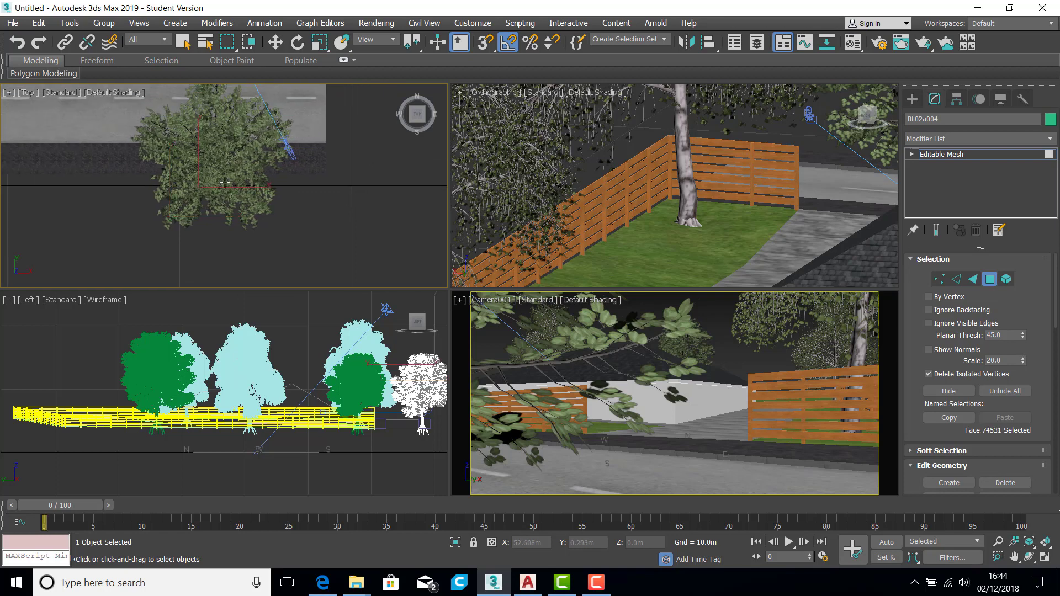
pyautogui.click(954, 155)
# Turn off Visible to Camera in the object properties of the BL02a004 tree beside the camera.
pyautogui.press('r')
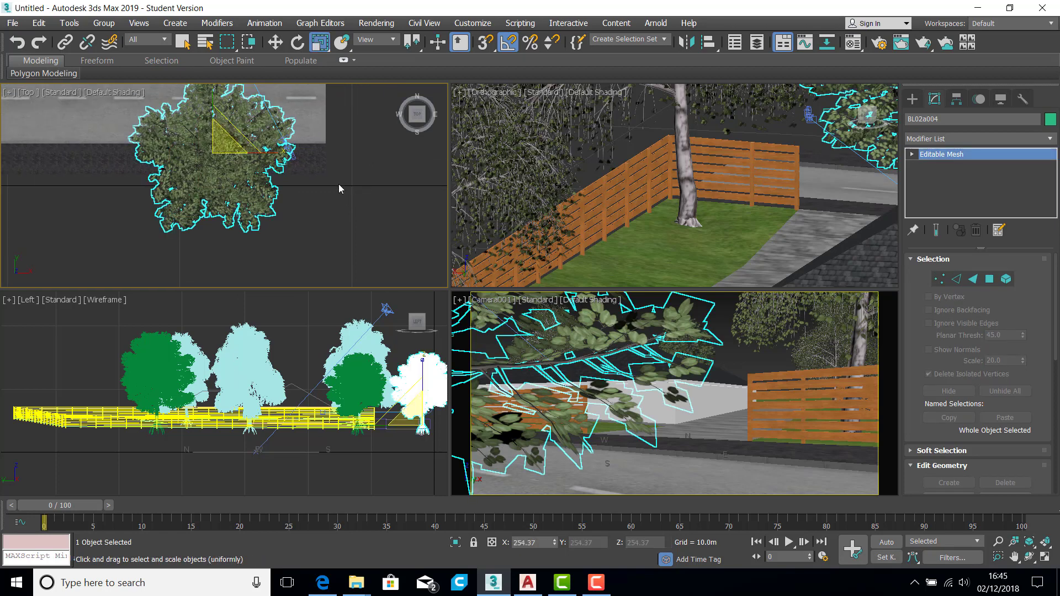
pyautogui.rightClick(192, 190)
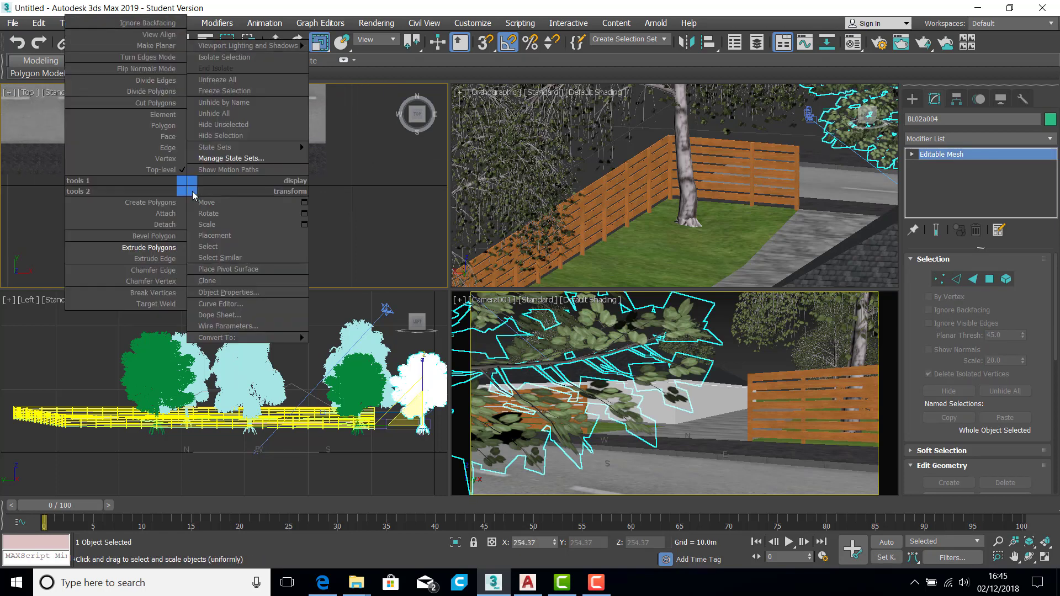
pyautogui.click(273, 293)
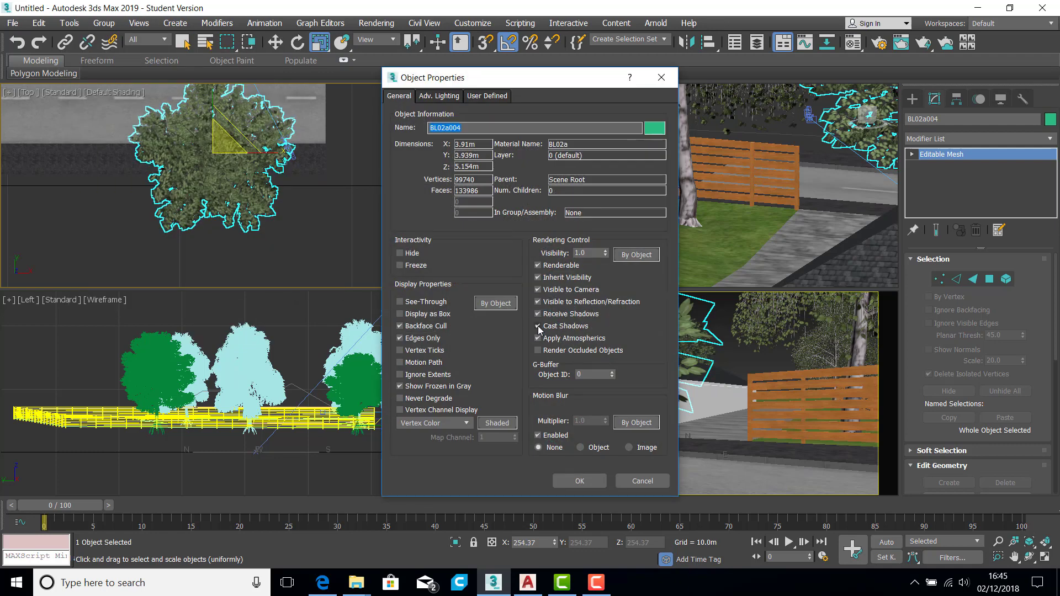
pyautogui.click(539, 293)
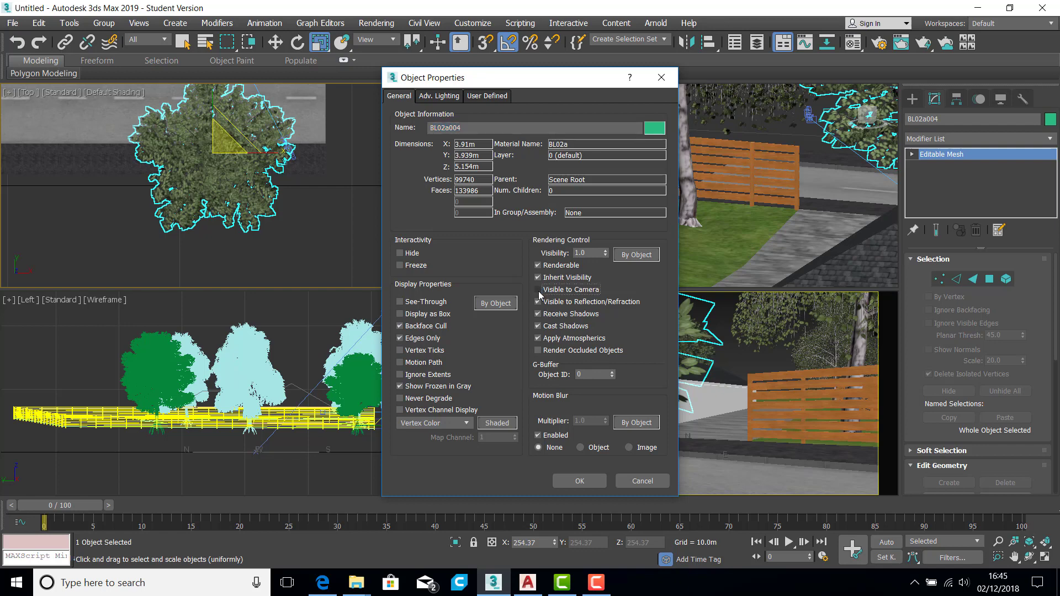
pyautogui.click(581, 481)
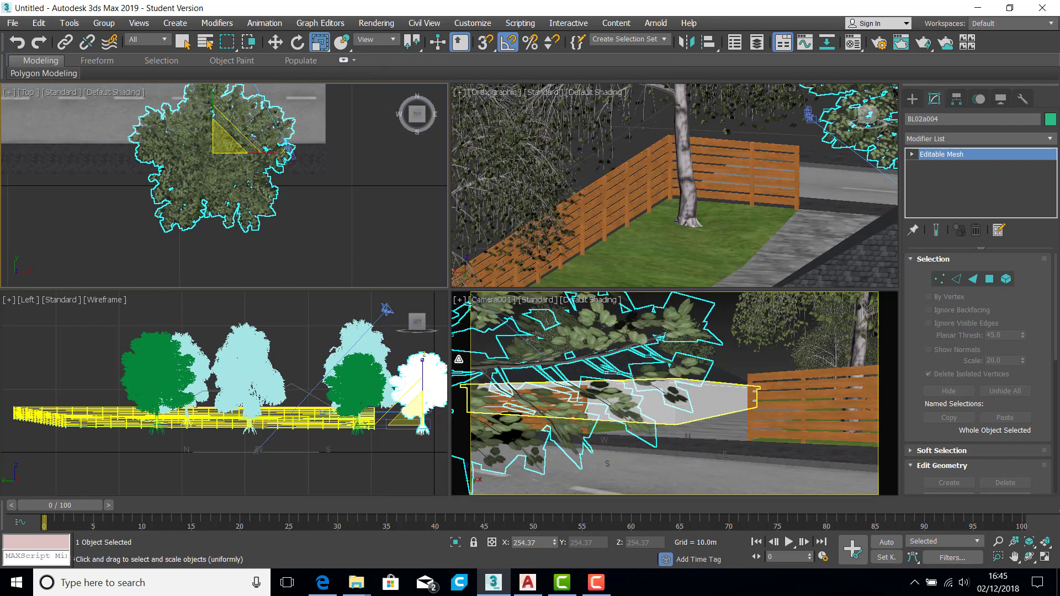
# Move the BL02a004 tree west along the road, away from the camera, to about 48.08 m in X.
pyautogui.moveTo(254, 94); pyautogui.dragTo(271, 128, button='middle')
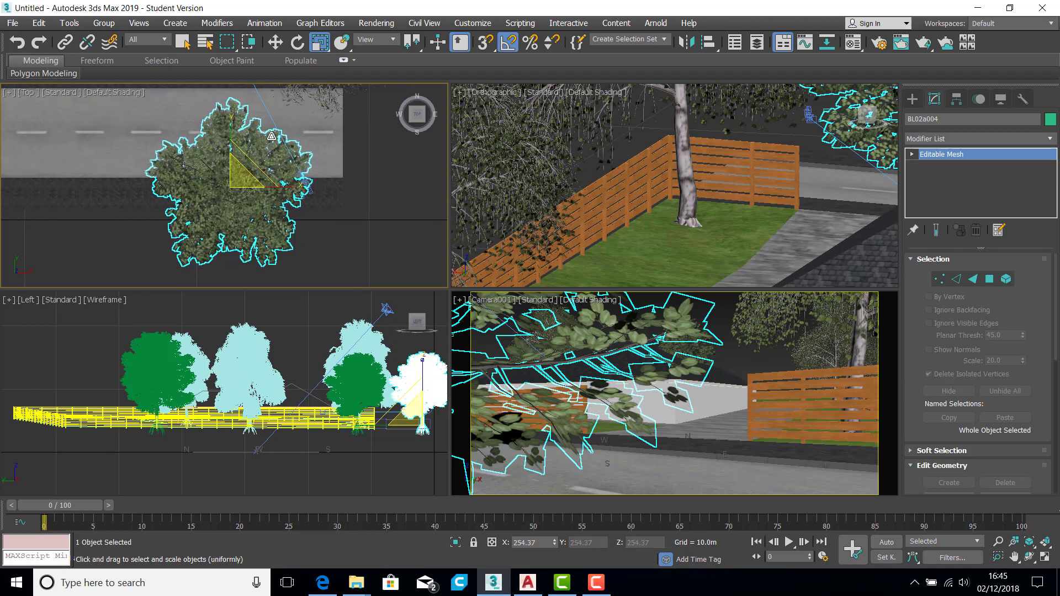
pyautogui.scroll(-3, 271, 128)
pyautogui.click(275, 42)
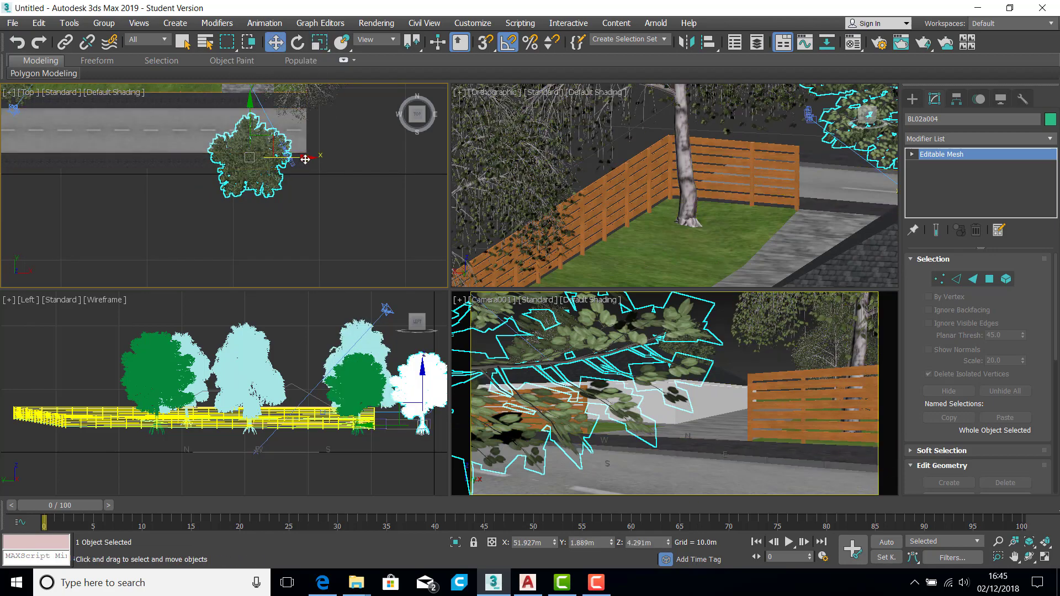
pyautogui.moveTo(305, 159); pyautogui.dragTo(266, 159)
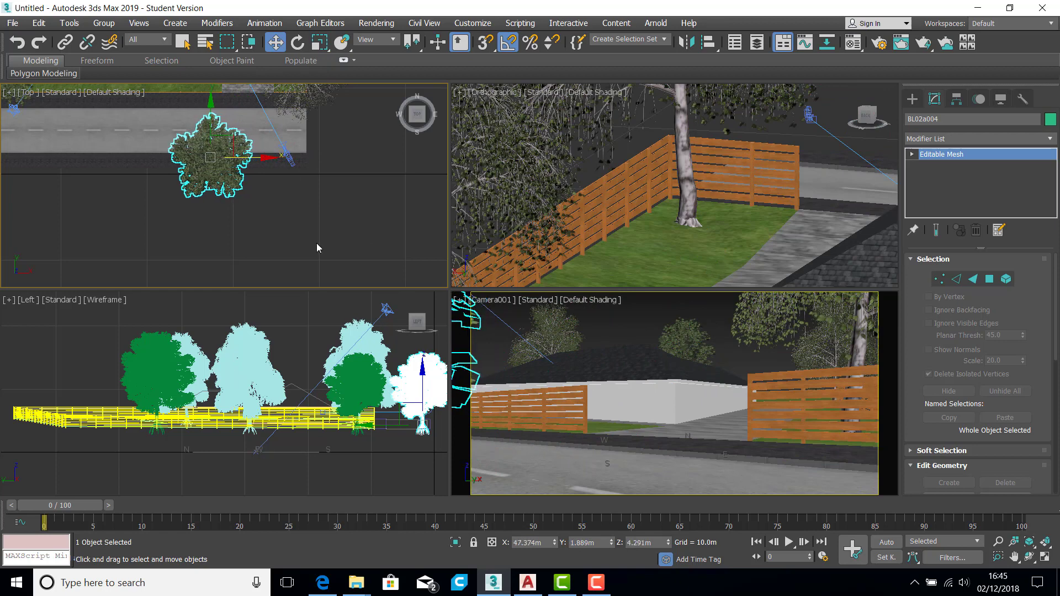
pyautogui.moveTo(264, 157); pyautogui.dragTo(271, 157)
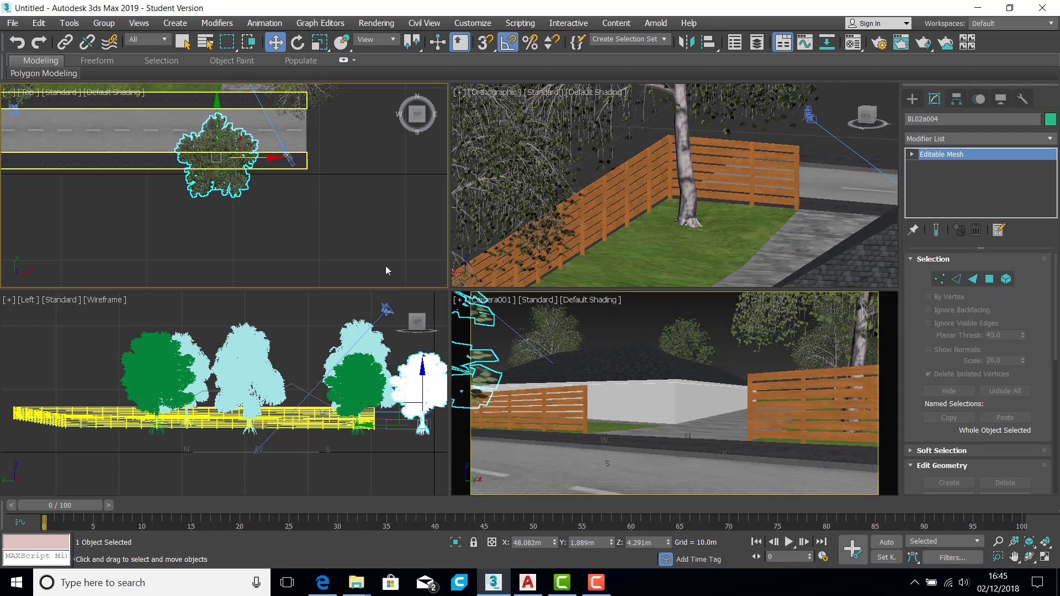
# Render the Camera001 view, overwriting TEST.jpg, and close the rendered frame after checking it.
pyautogui.click(462, 315)
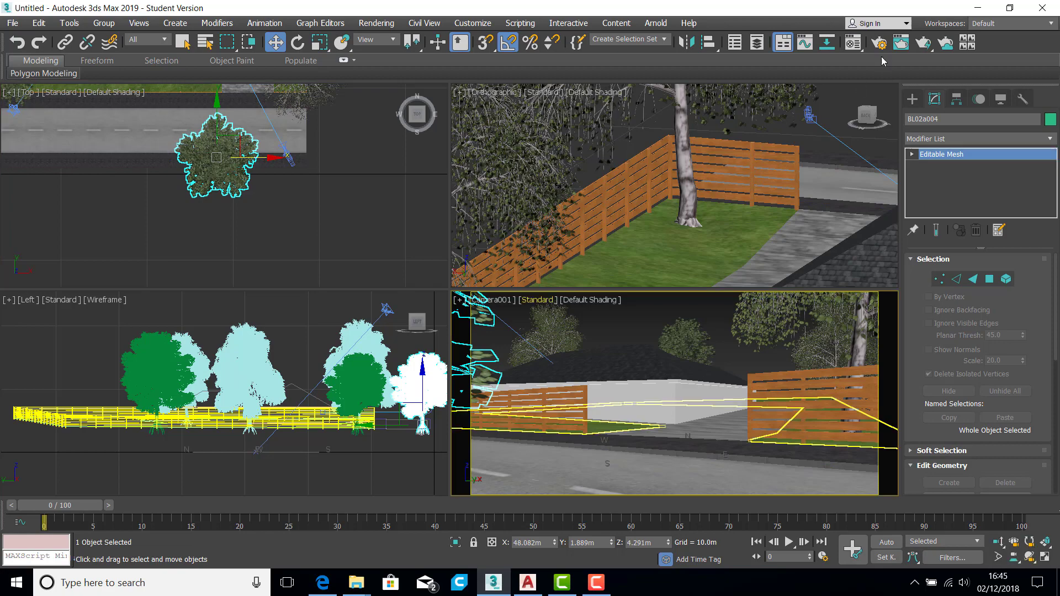
pyautogui.click(926, 42)
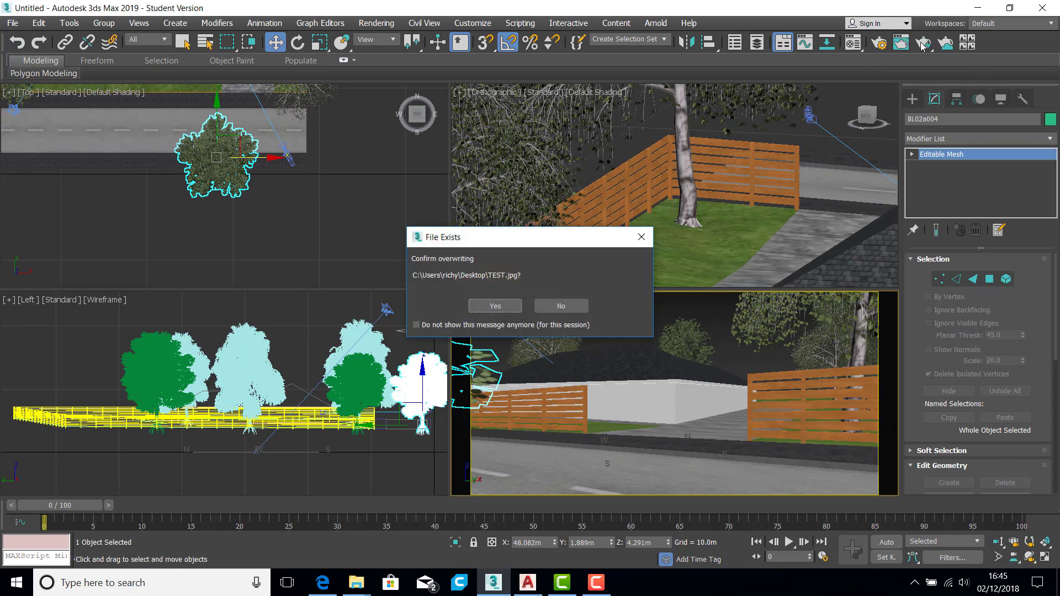
pyautogui.click(495, 305)
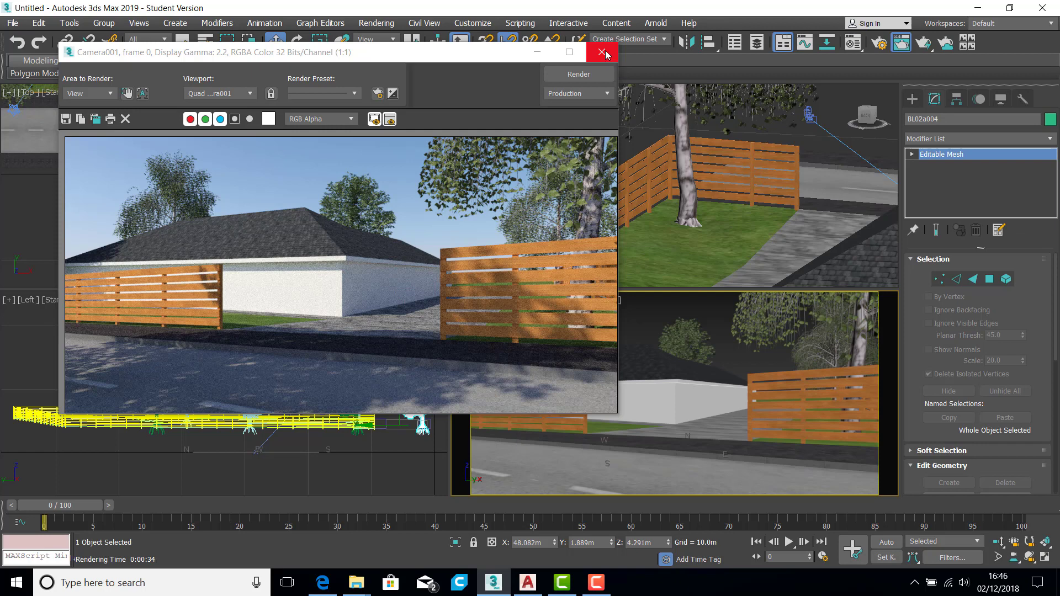
pyautogui.click(603, 53)
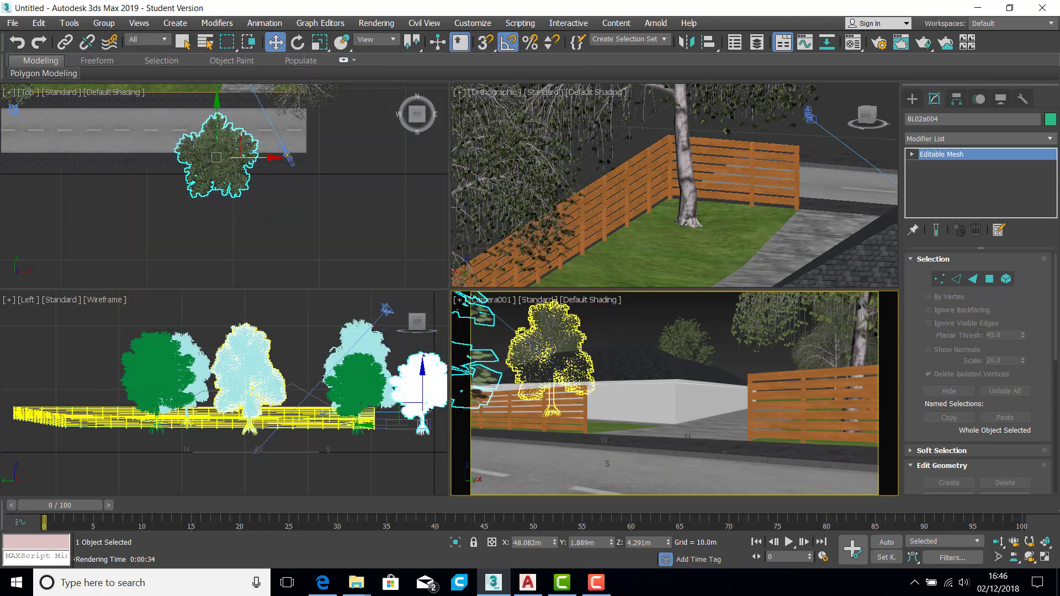